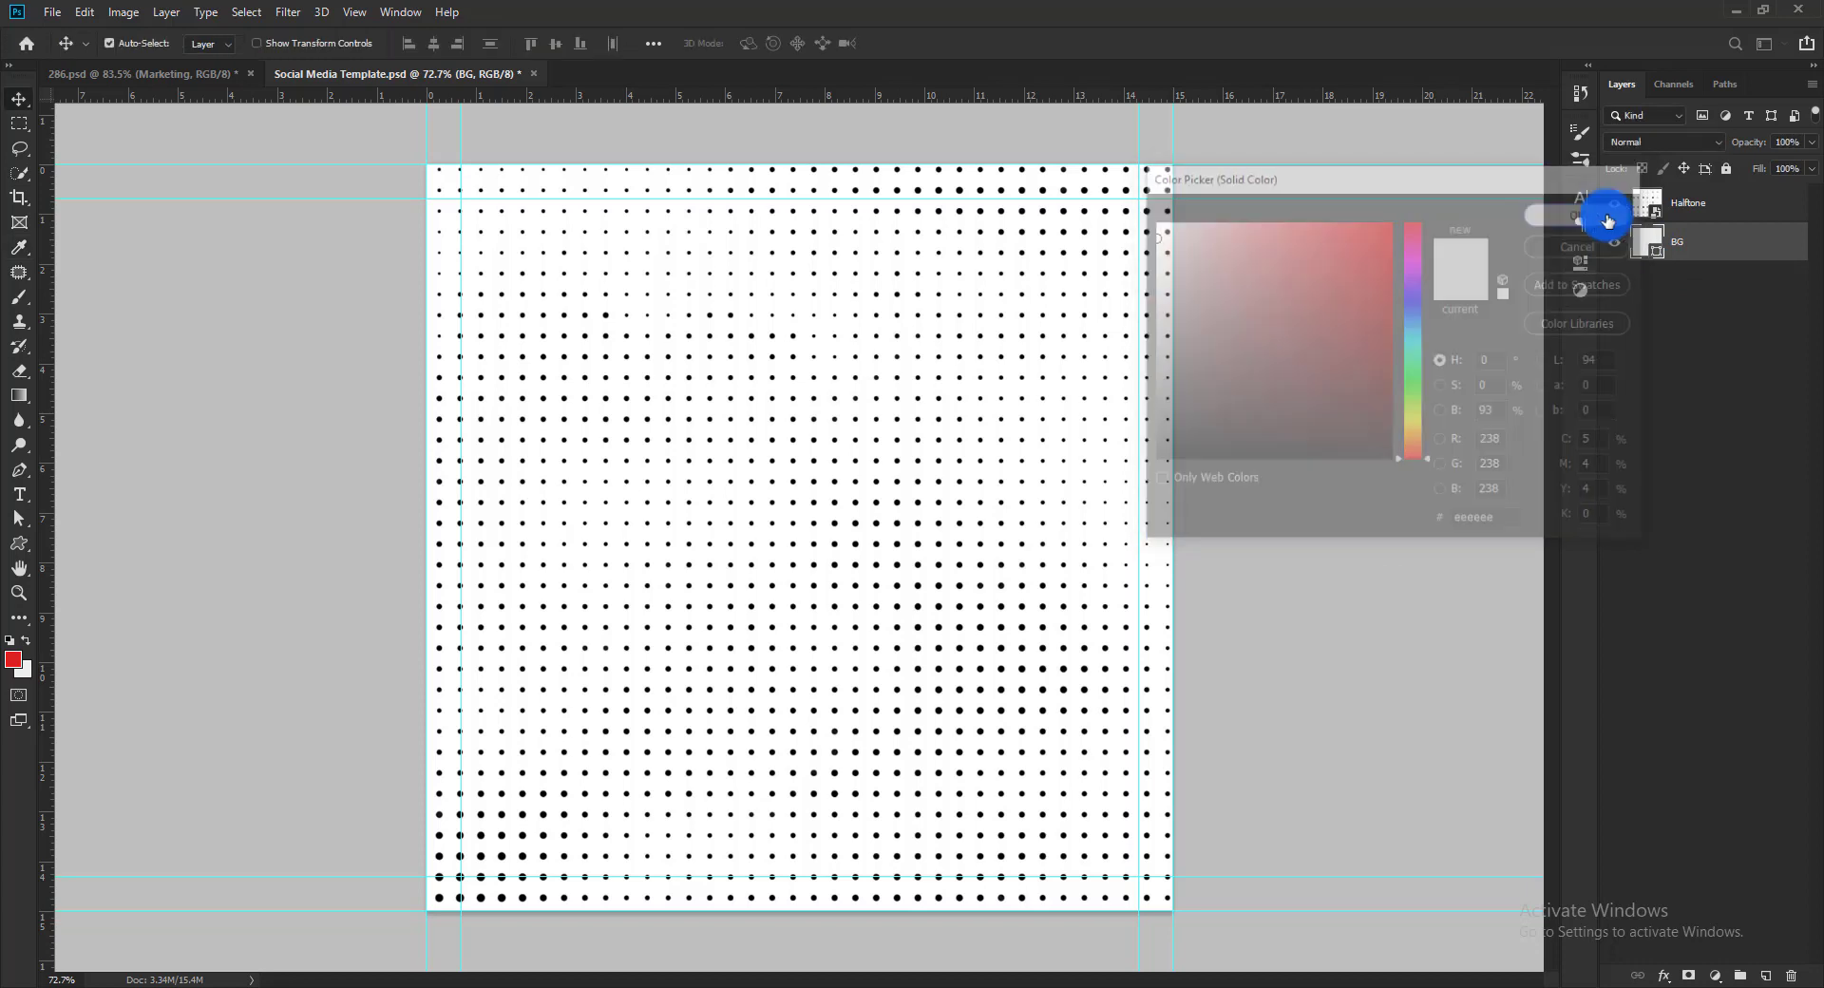
# Set the Halftone layer's blend mode to Multiply and its fill to 20%
pyautogui.click(1694, 211)
pyautogui.click(1655, 141)
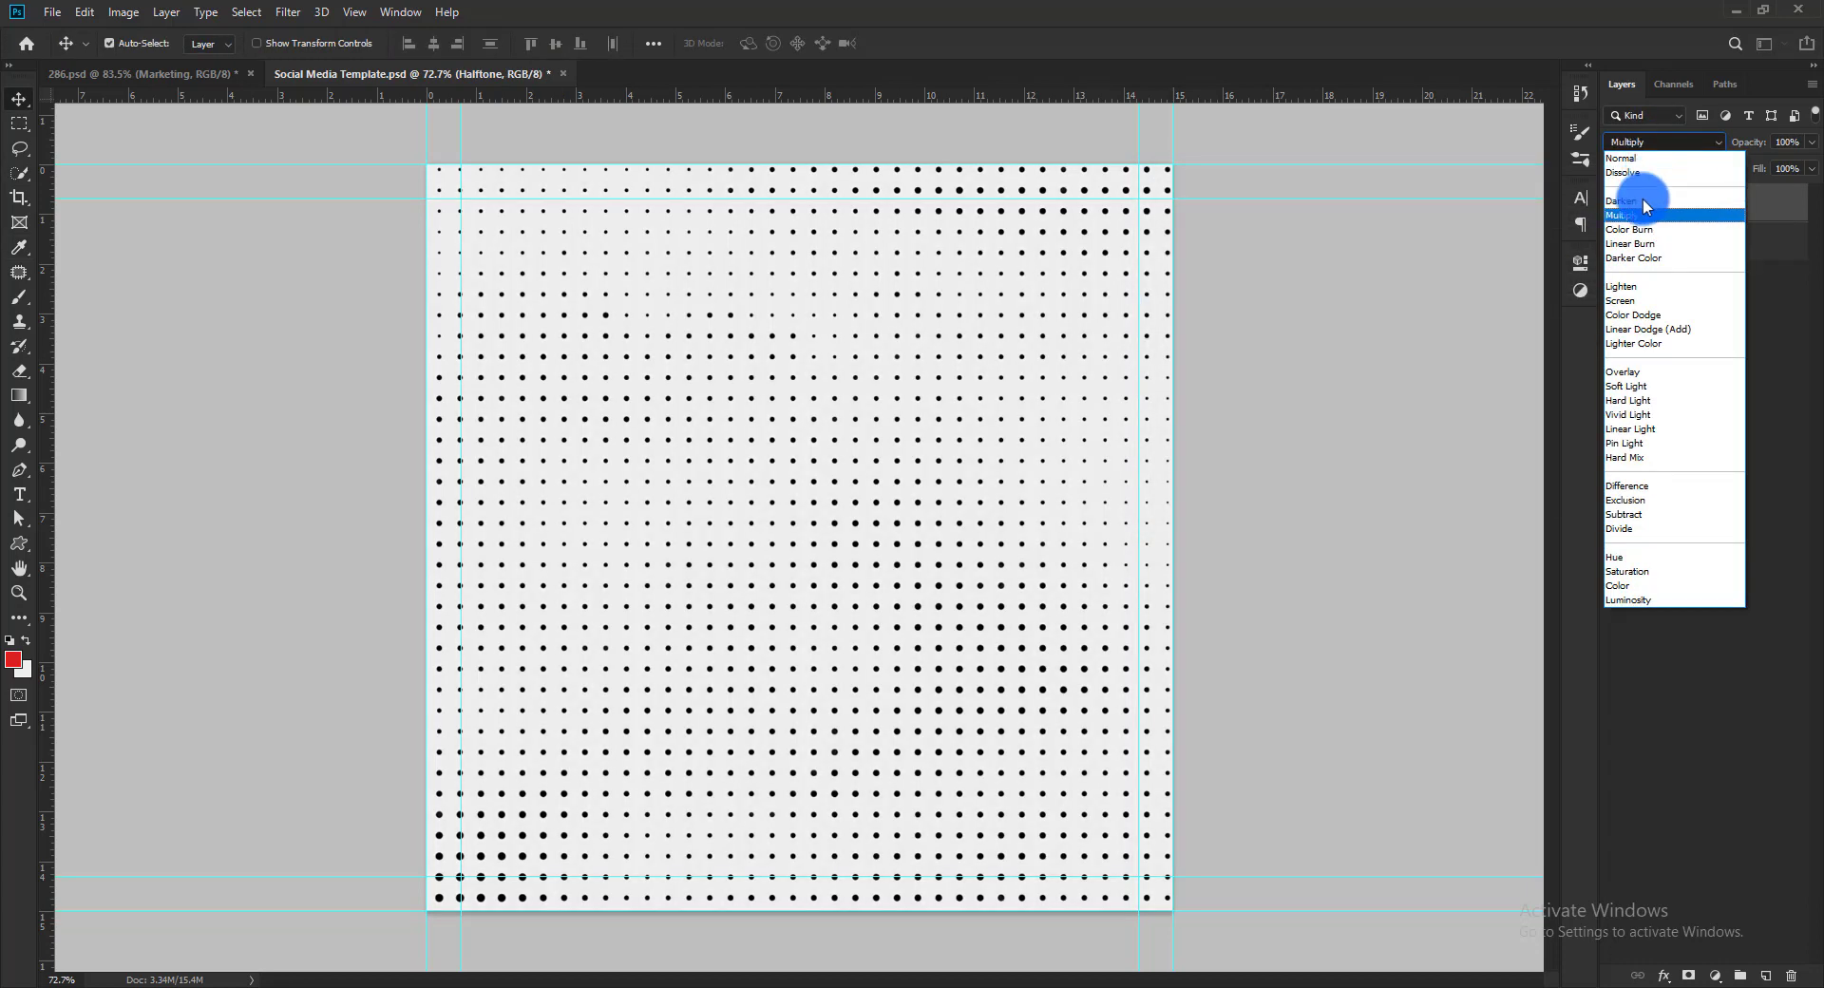
pyautogui.click(1643, 217)
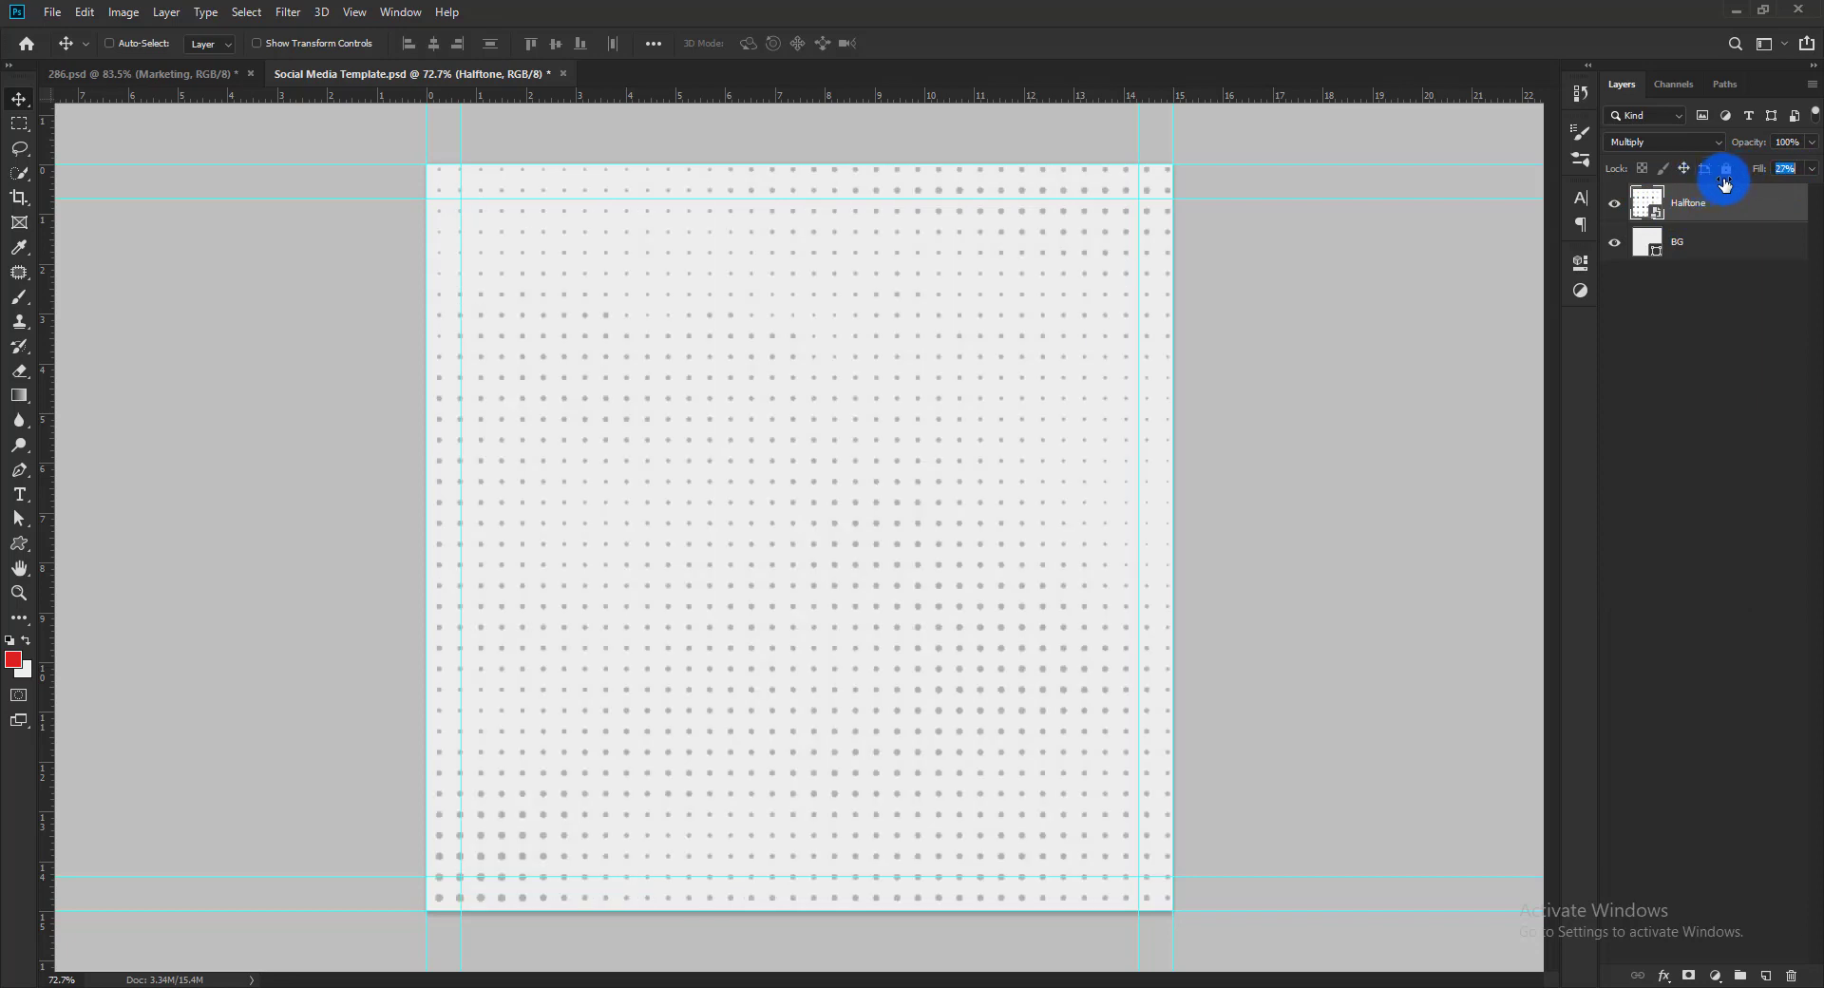
pyautogui.moveTo(1795, 168); pyautogui.dragTo(1670, 178)
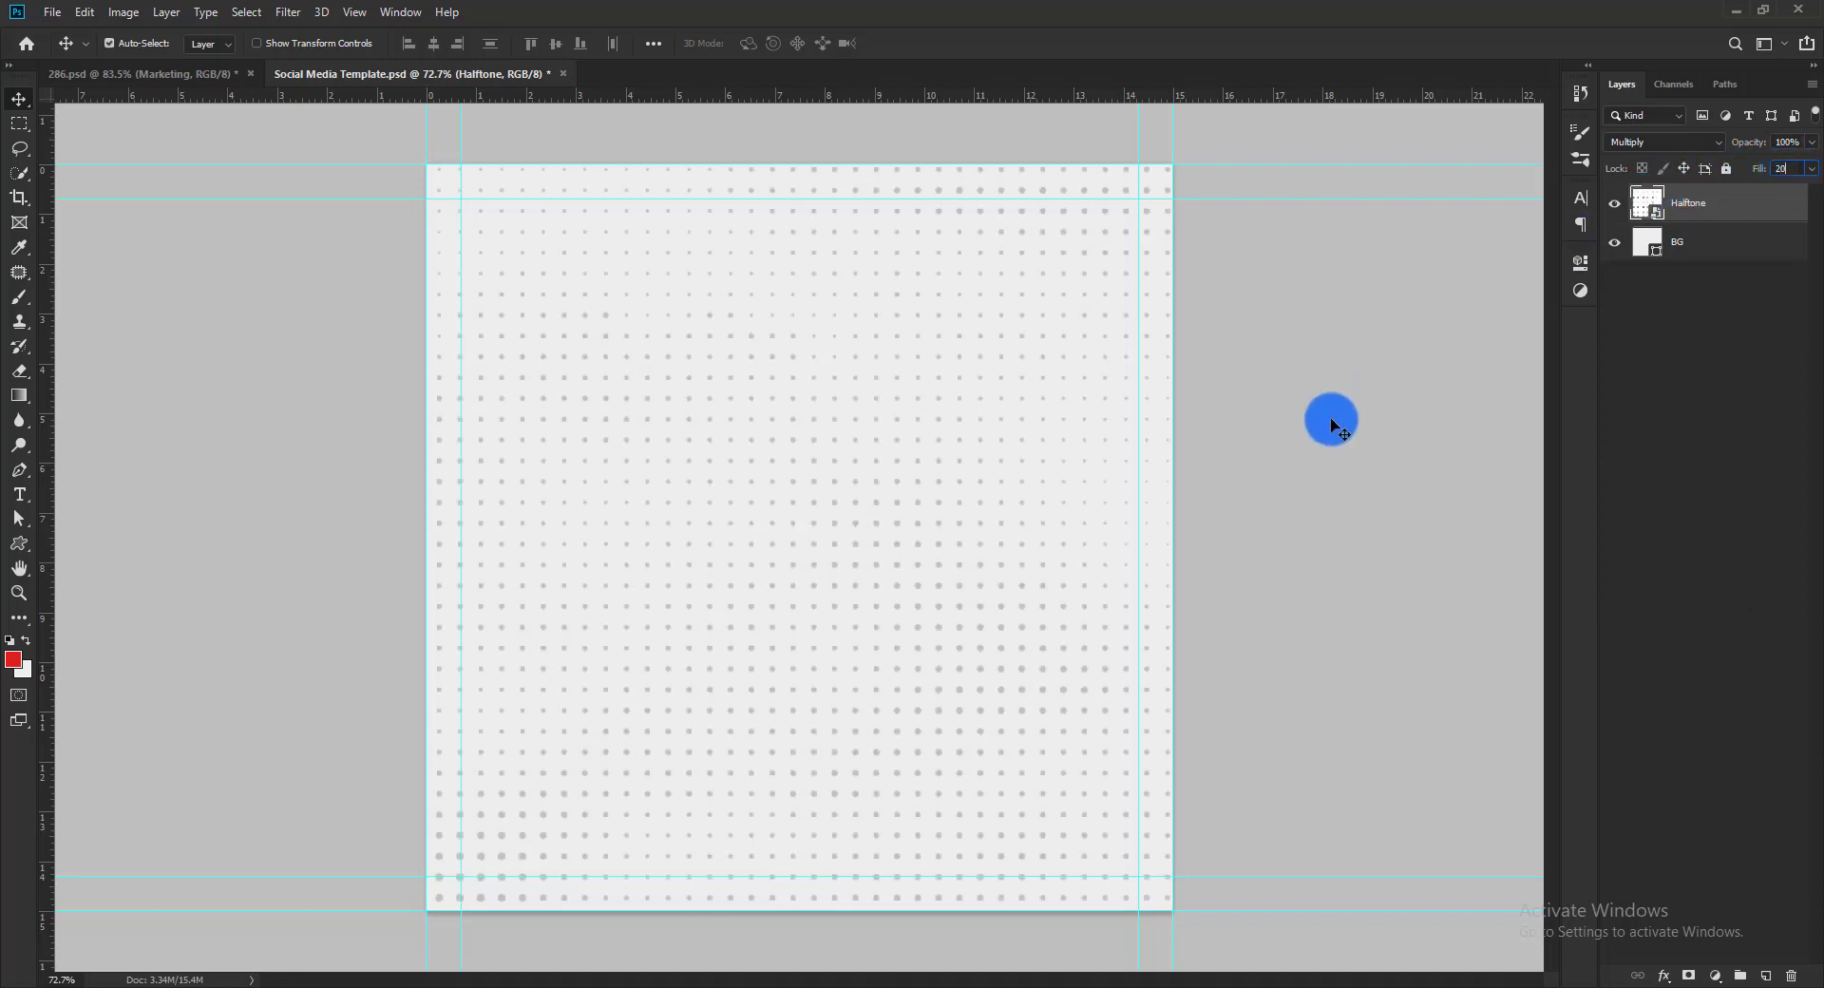
pyautogui.click(1331, 419)
# Scale the Halftone layer down proportionally to about 75%, keeping its upper-right corner aligned with the canvas corner
pyautogui.moveTo(960, 338)
pyautogui.mouseDown()
pyautogui.moveTo(961, 372)
pyautogui.moveTo(961, 338)
pyautogui.mouseUp()
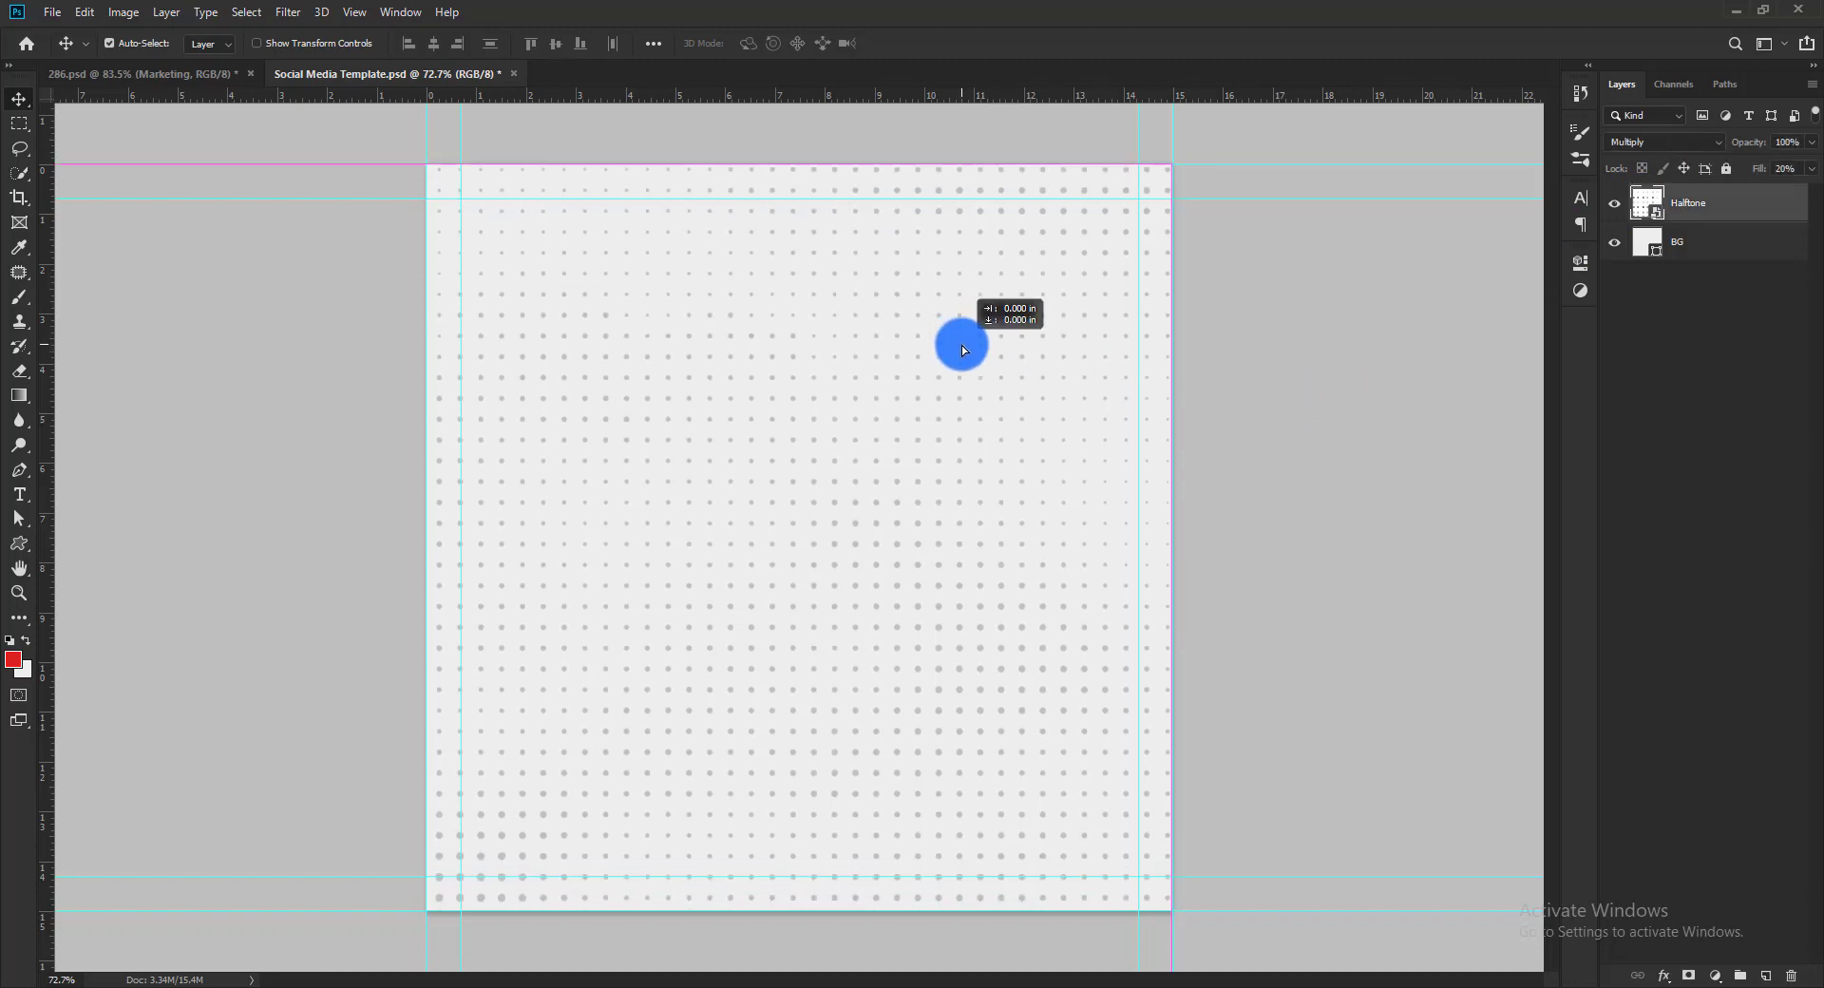
pyautogui.scroll(-5, 904, 387)
pyautogui.hotkey('ctrl', 't')
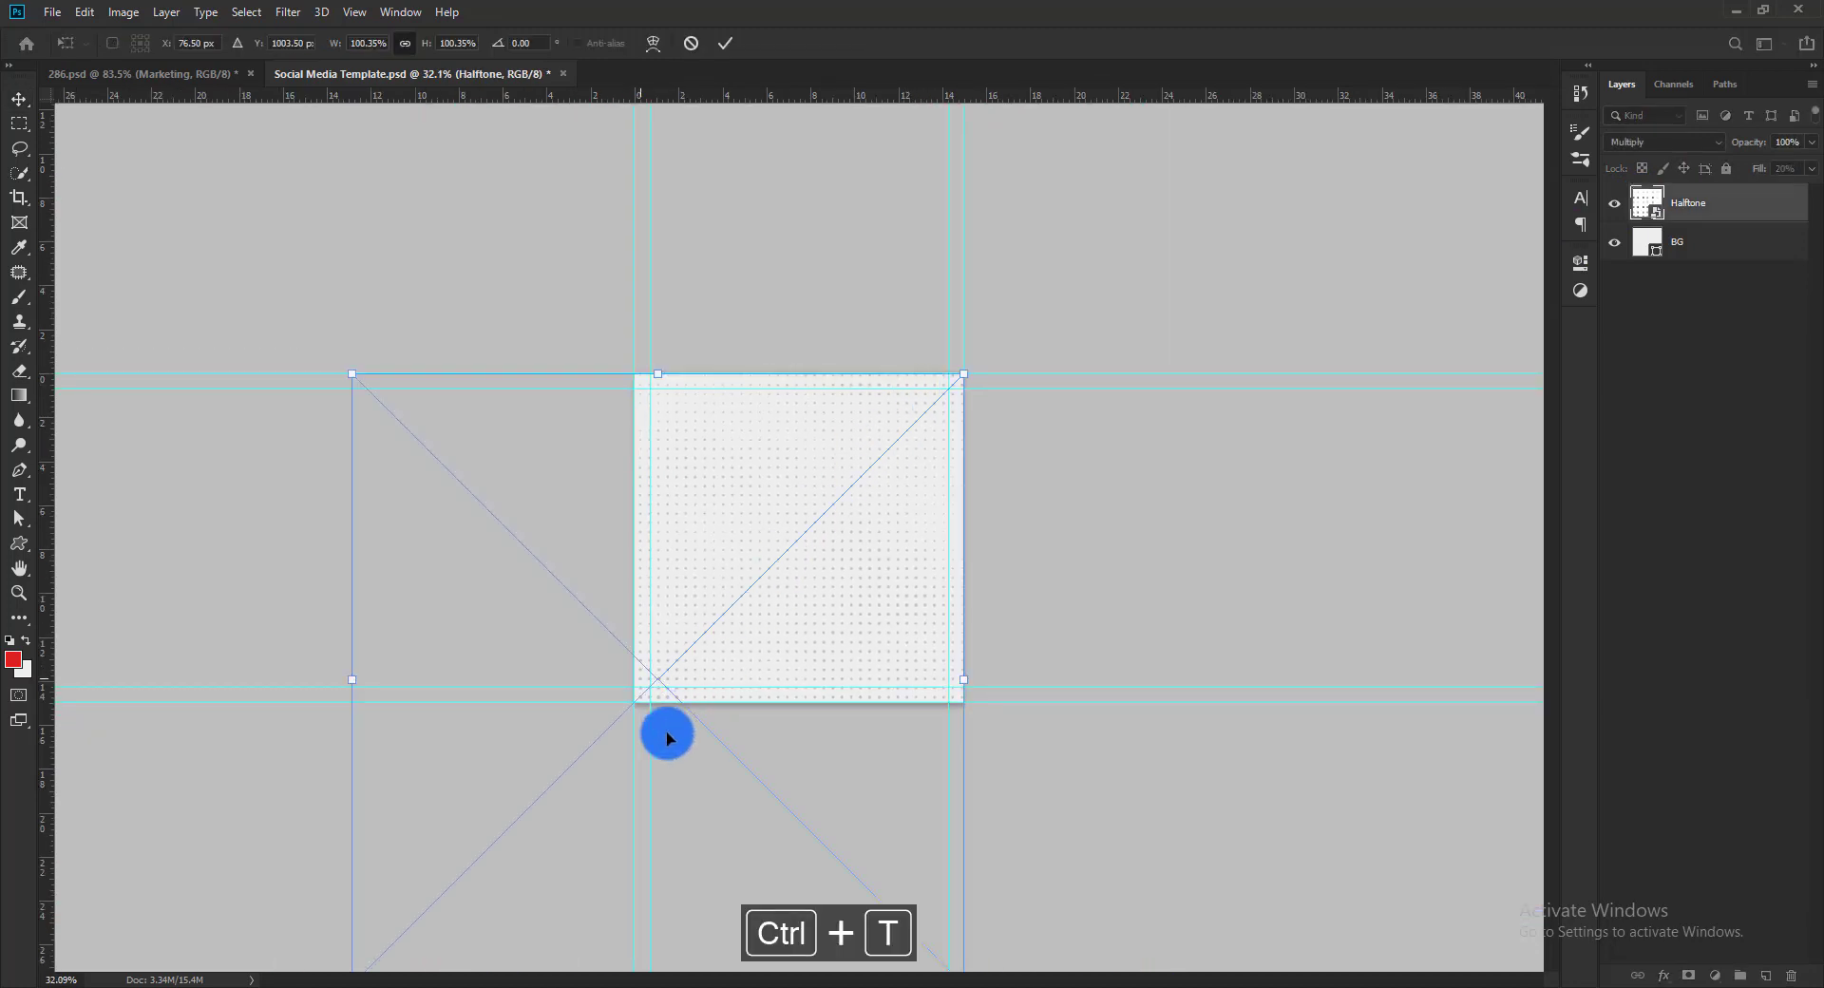
pyautogui.scroll(-3, 664, 733)
pyautogui.moveTo(538, 804); pyautogui.dragTo(626, 712)
pyautogui.scroll(5, 799, 538)
pyautogui.scroll(1, 871, 546)
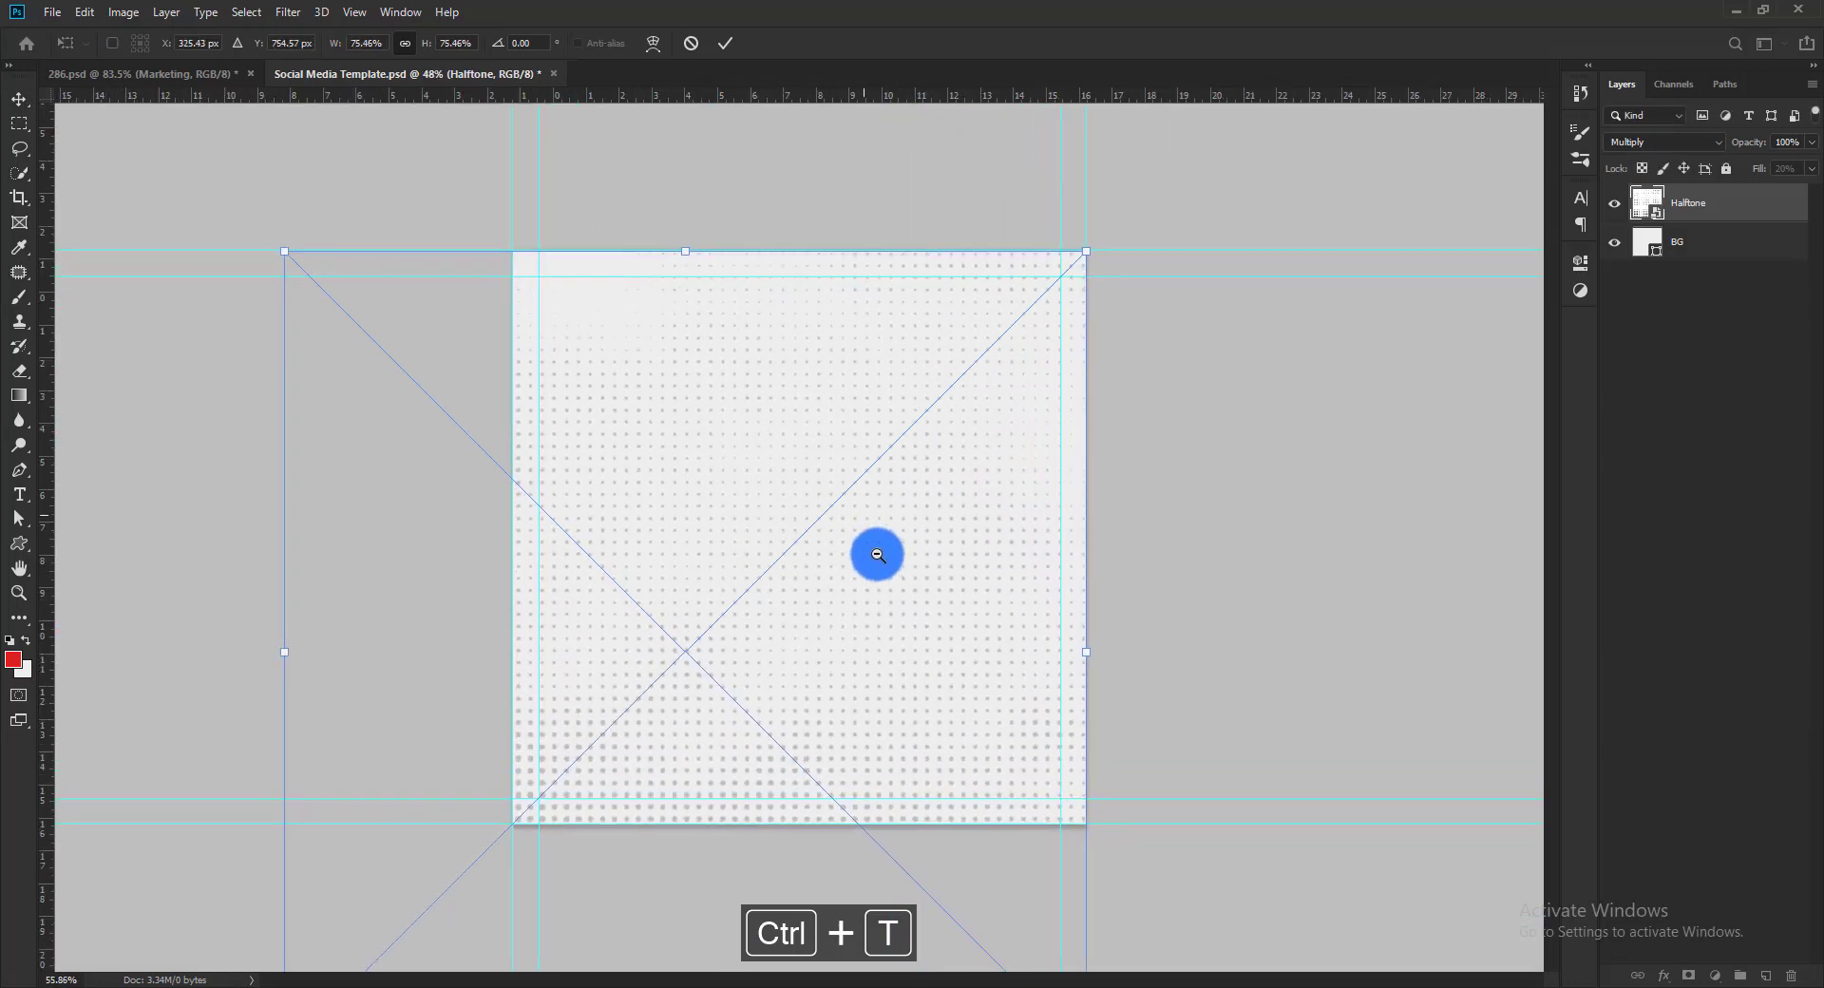
pyautogui.press('Return')
pyautogui.scroll(2, 948, 408)
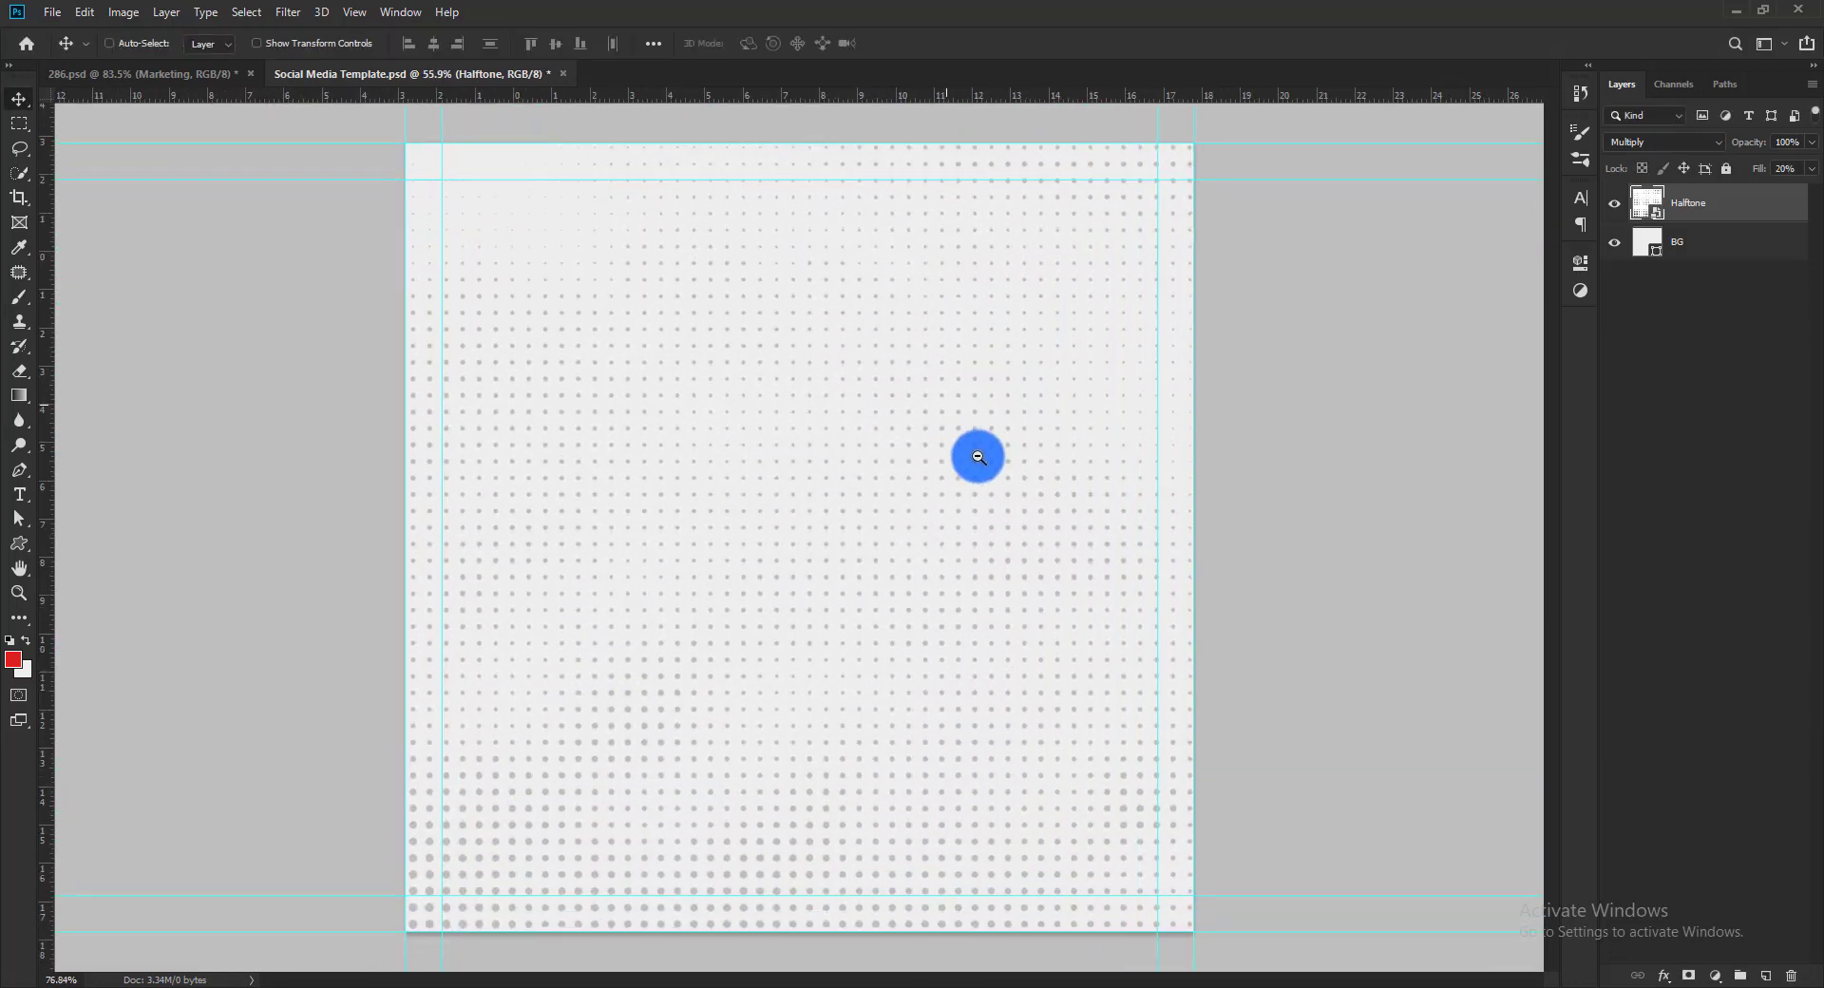
pyautogui.scroll(-1, 970, 448)
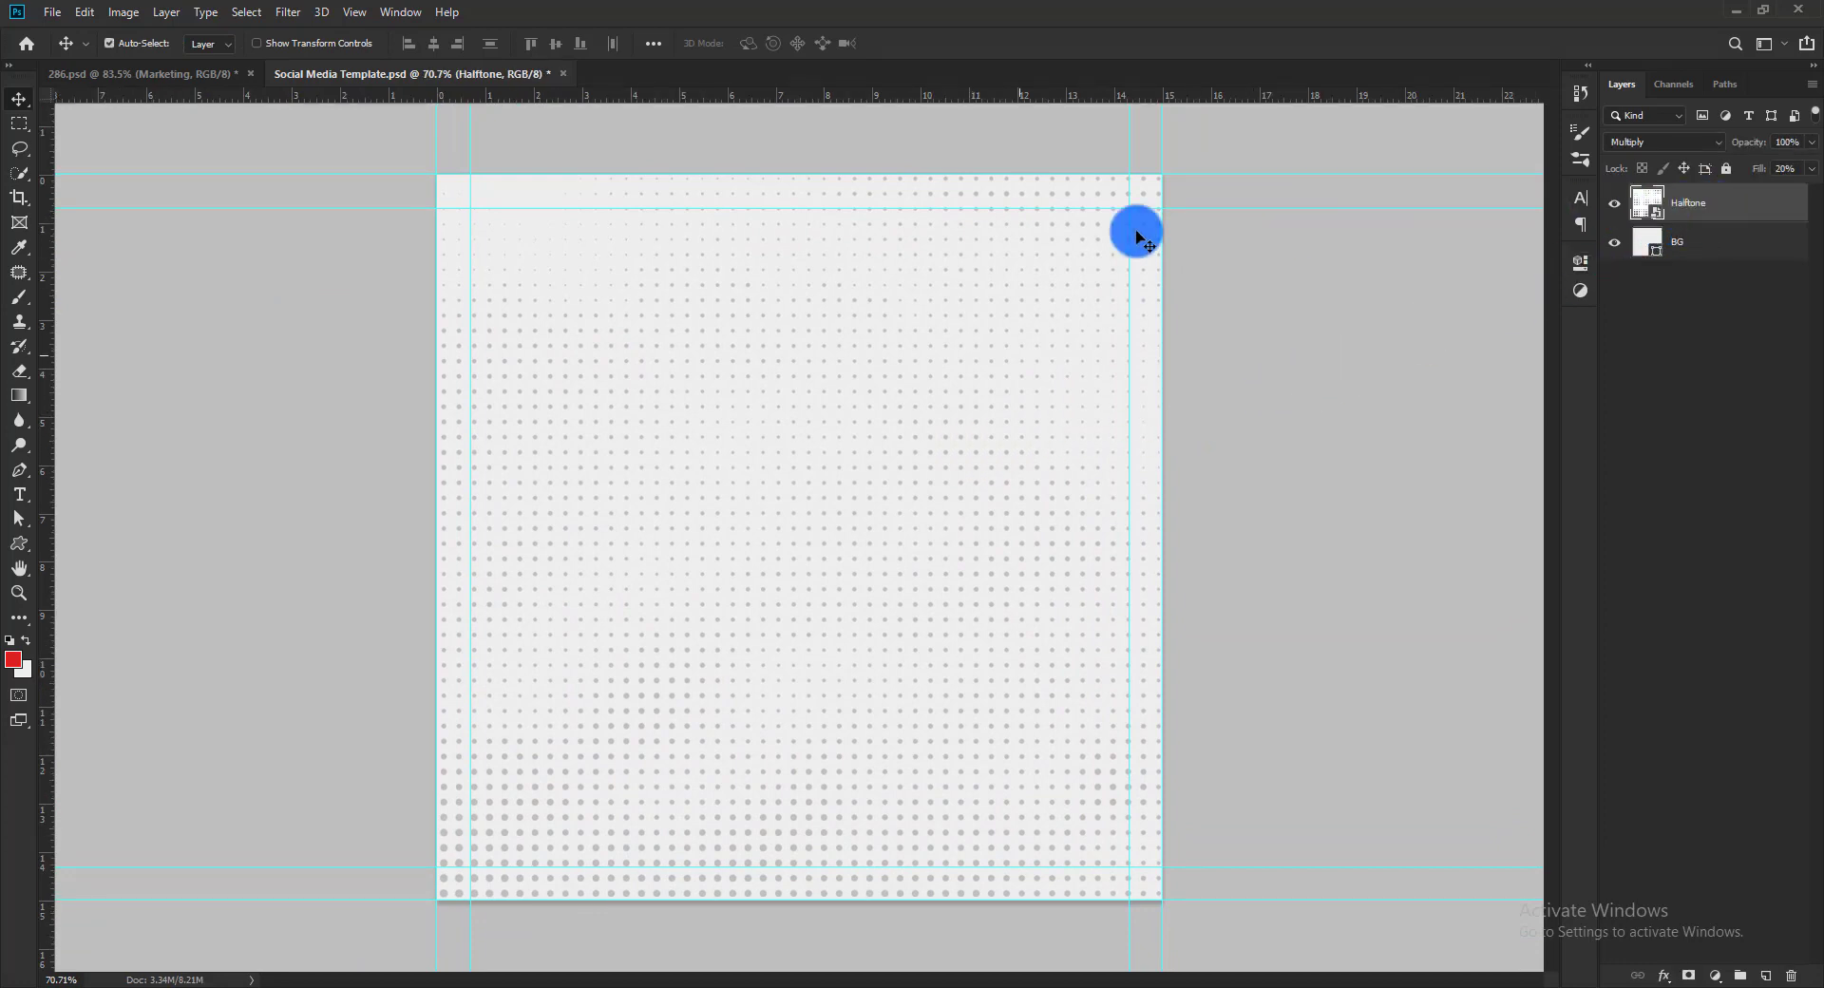
# Place the full professional black-and-white photo of the man above the Halftone layer
pyautogui.click(242, 211)
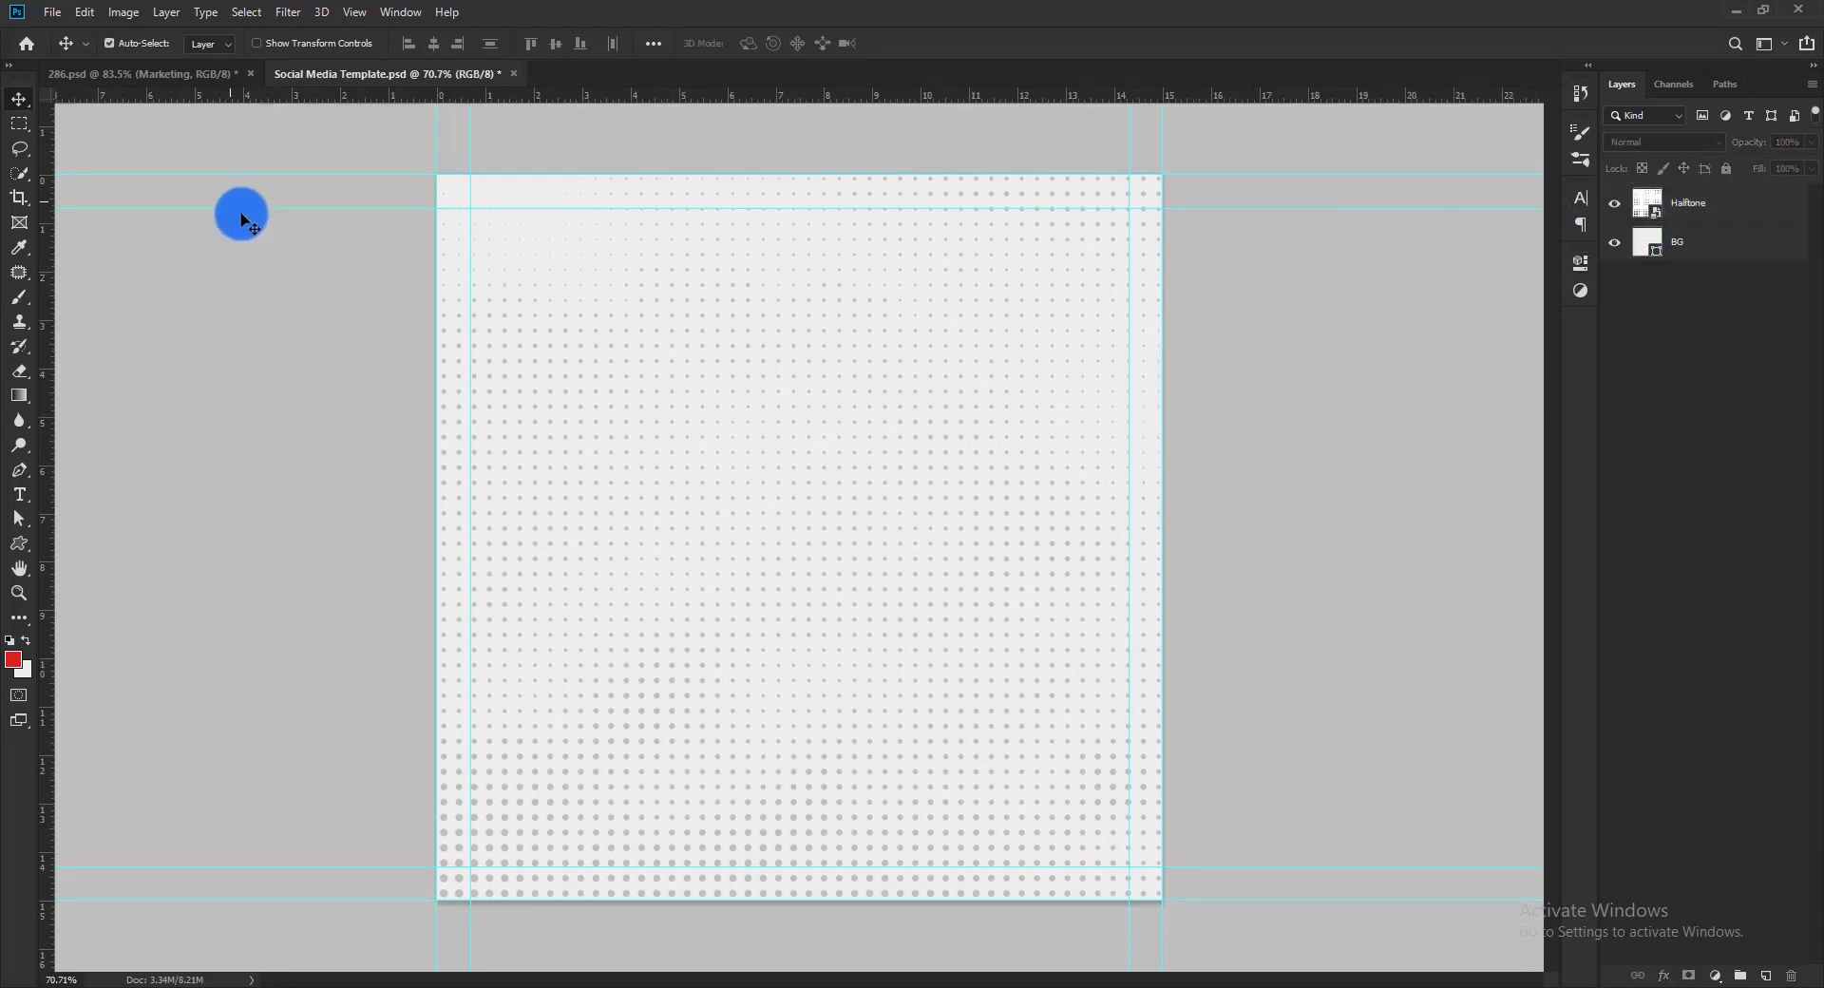
pyautogui.click(49, 12)
pyautogui.click(48, 358)
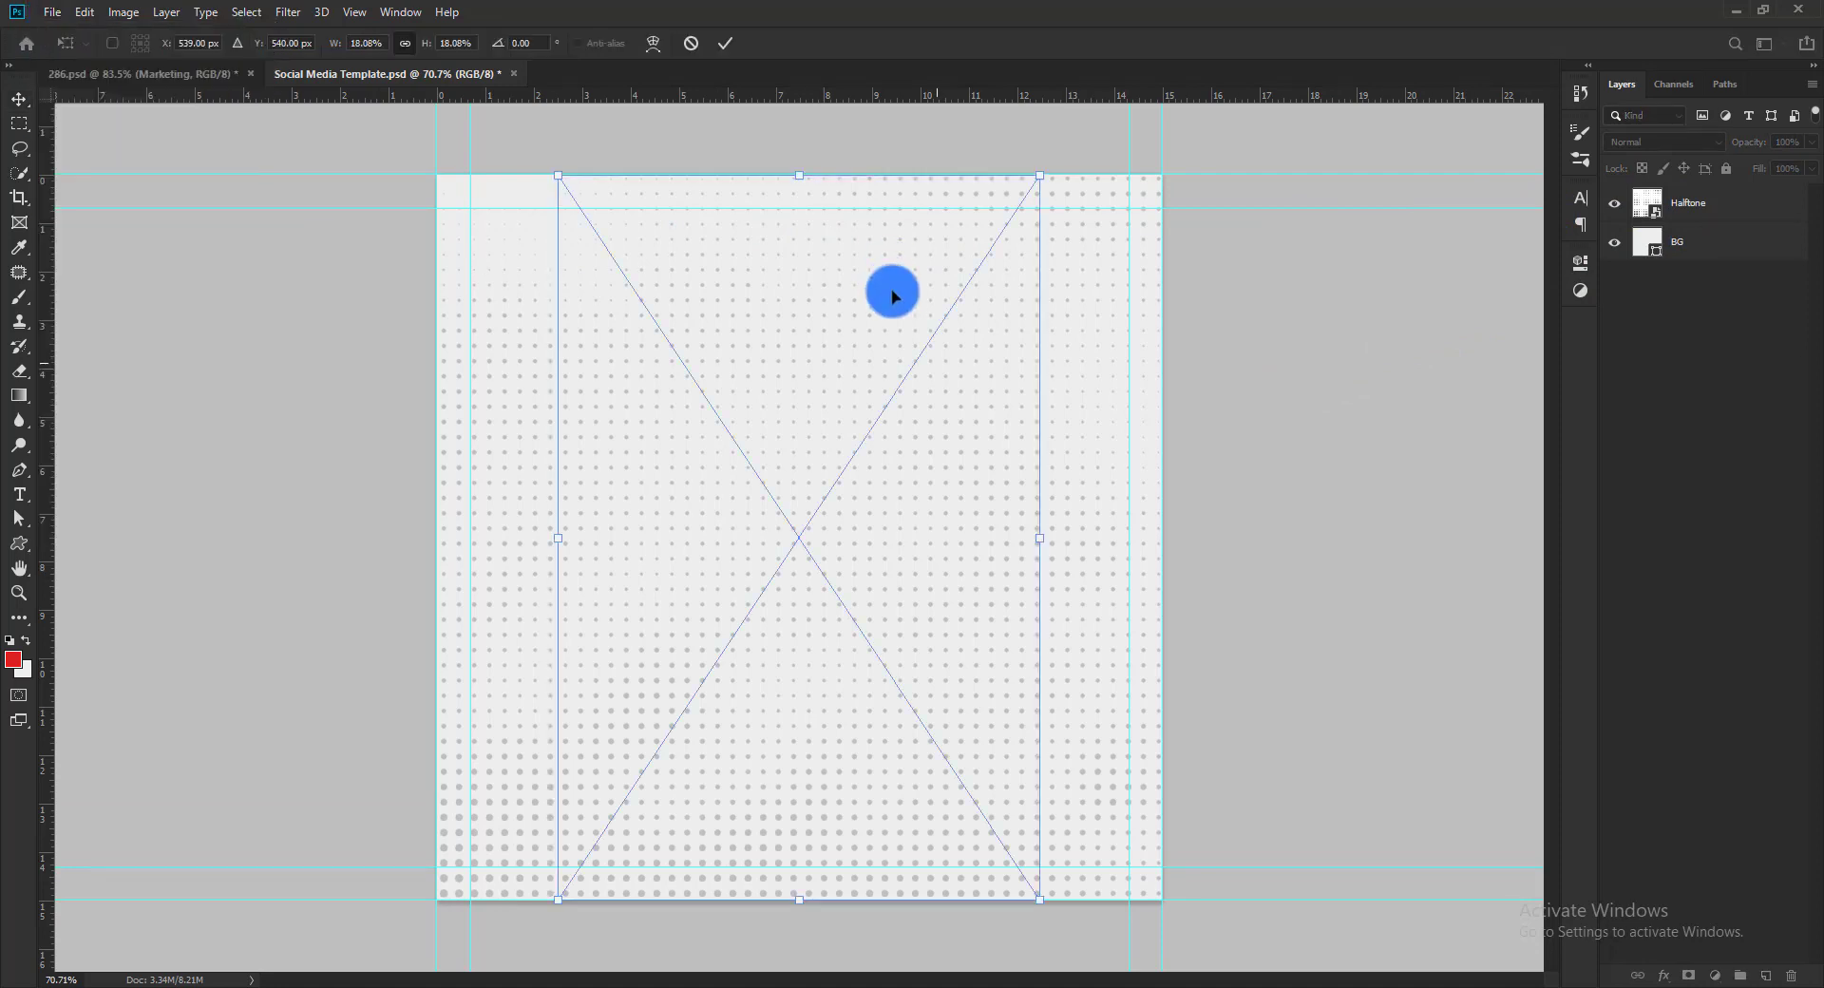
# Scale the placed photo to about 22%, rotate it about -2.9°, and position the man along the canvas's right side
pyautogui.hotkey('ctrl', '-')
pyautogui.hotkey('ctrl', '-')
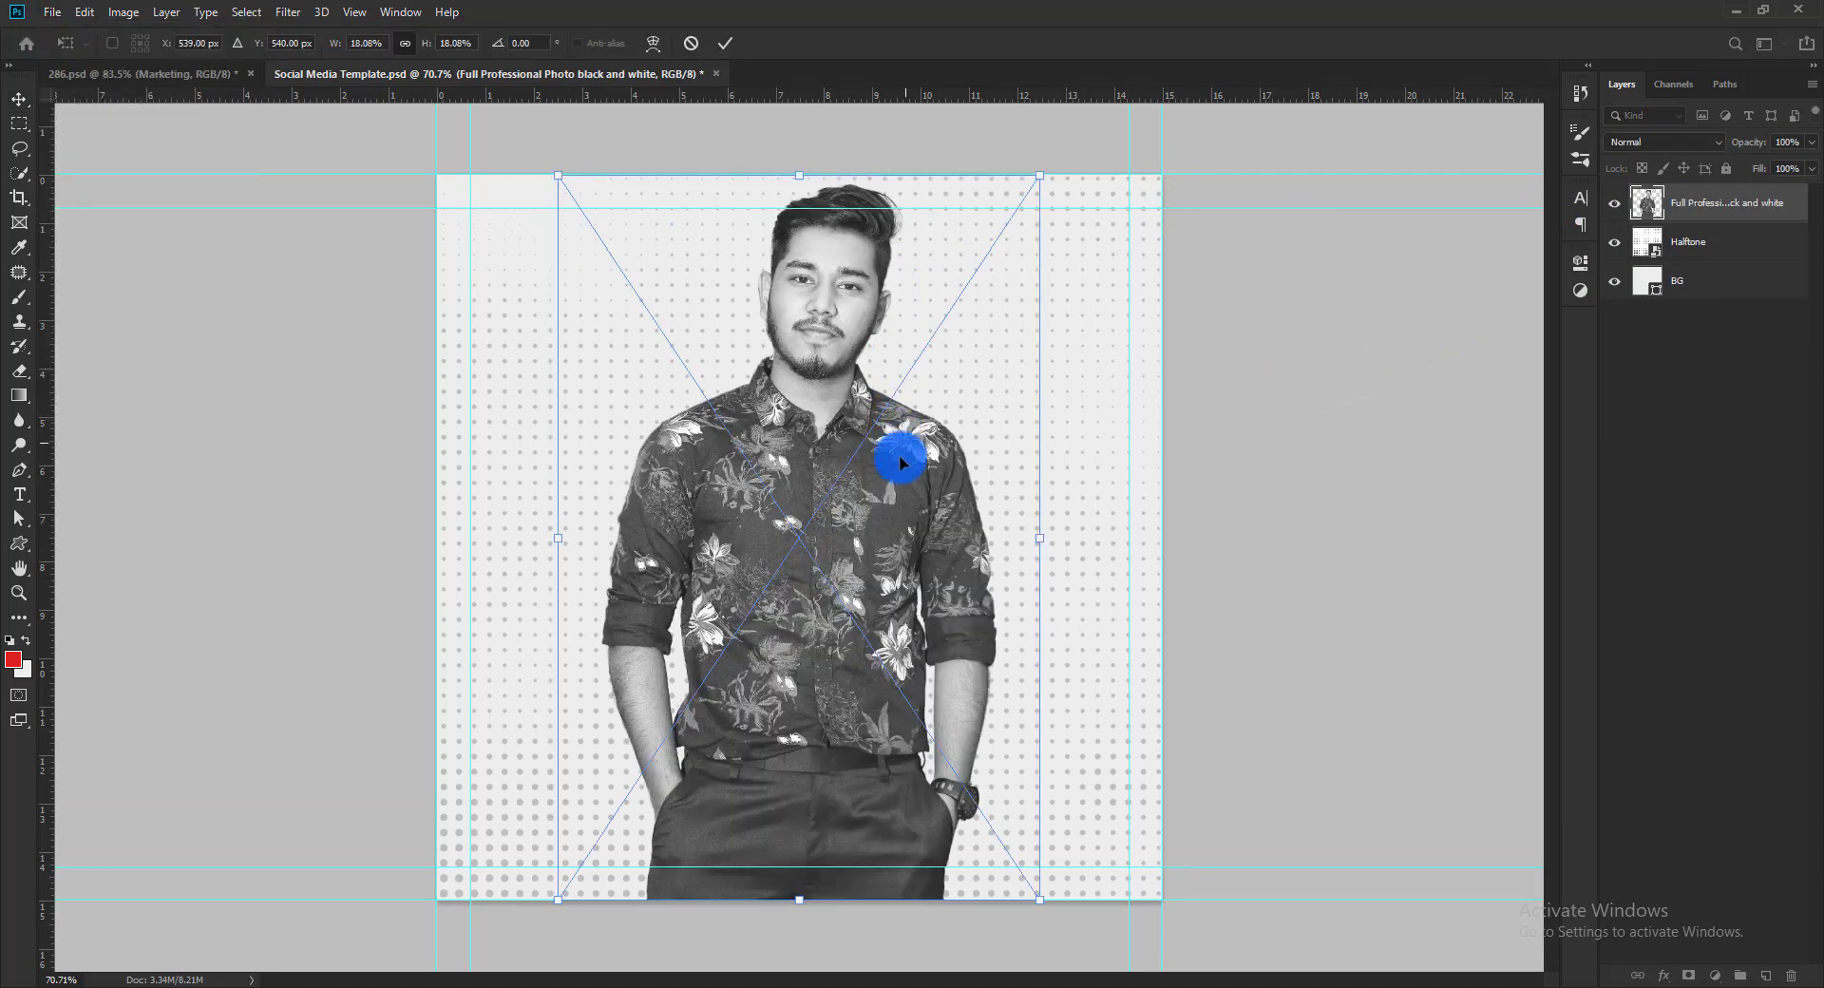
pyautogui.moveTo(944, 319); pyautogui.dragTo(1023, 155)
pyautogui.moveTo(896, 521); pyautogui.dragTo(997, 643)
pyautogui.moveTo(1192, 216); pyautogui.dragTo(1107, 273)
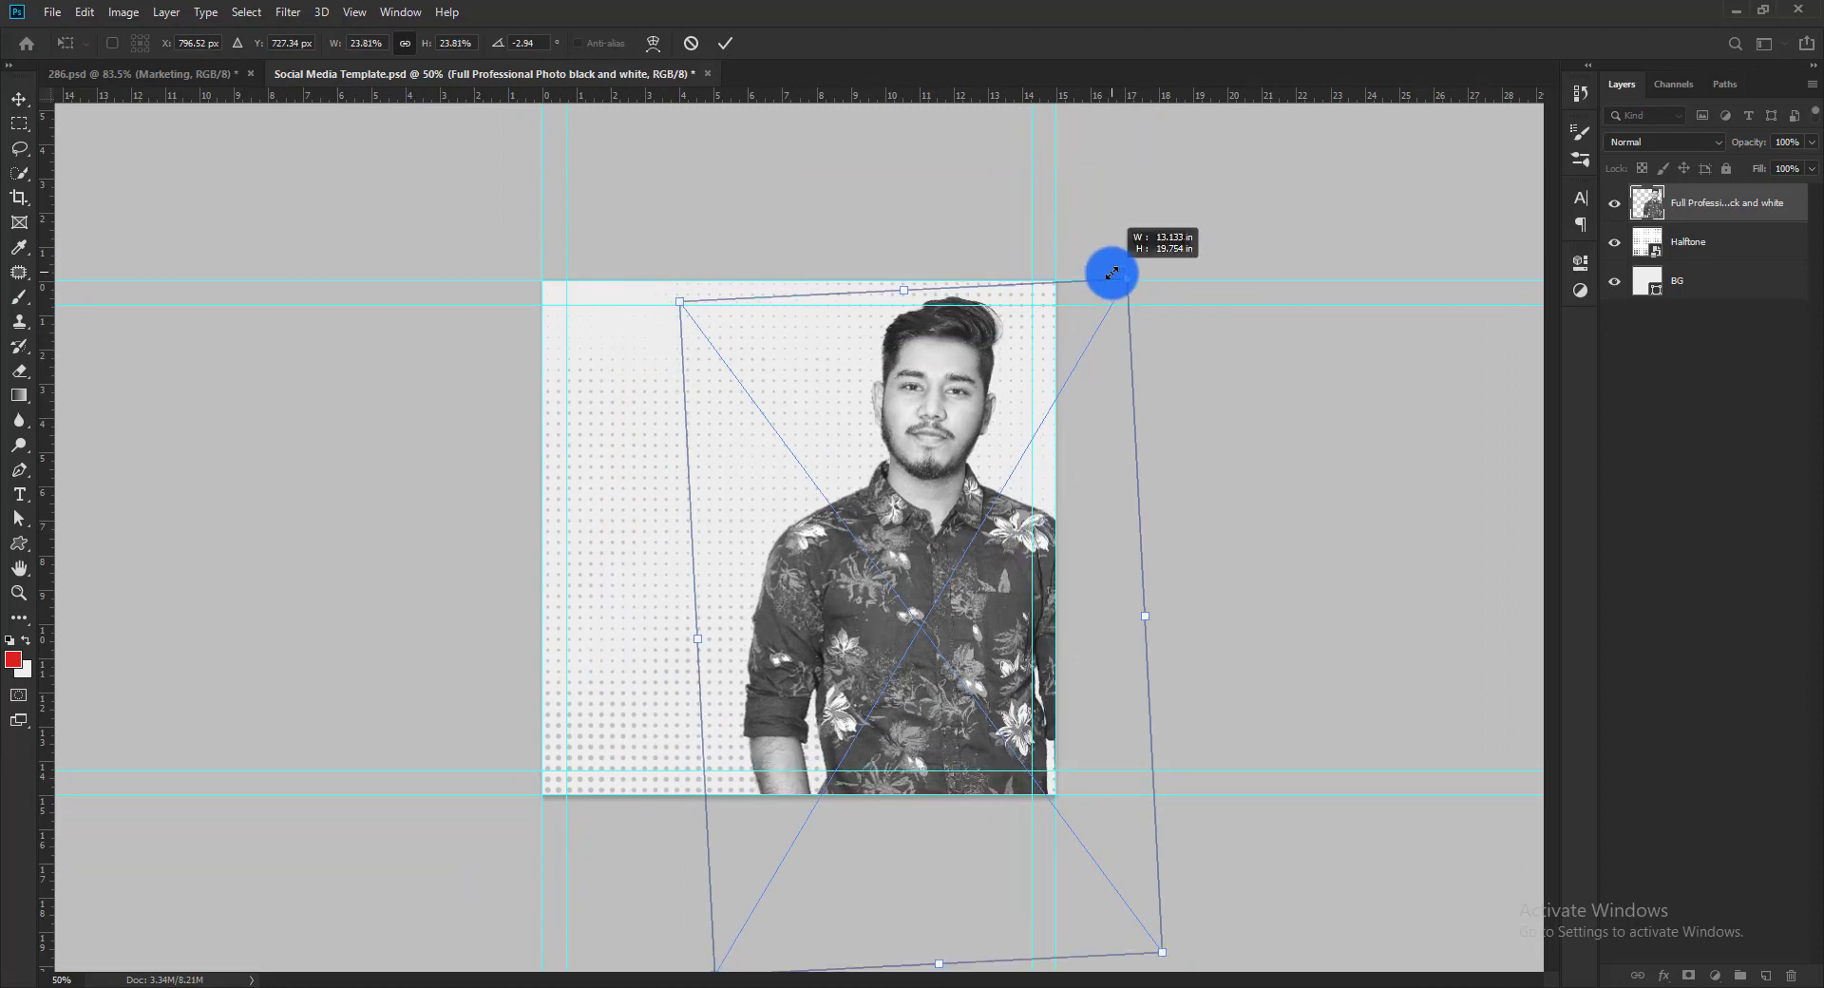
pyautogui.moveTo(952, 471); pyautogui.dragTo(937, 489)
pyautogui.moveTo(1105, 283); pyautogui.dragTo(1083, 272)
pyautogui.moveTo(960, 477); pyautogui.dragTo(972, 488)
pyautogui.press('Return')
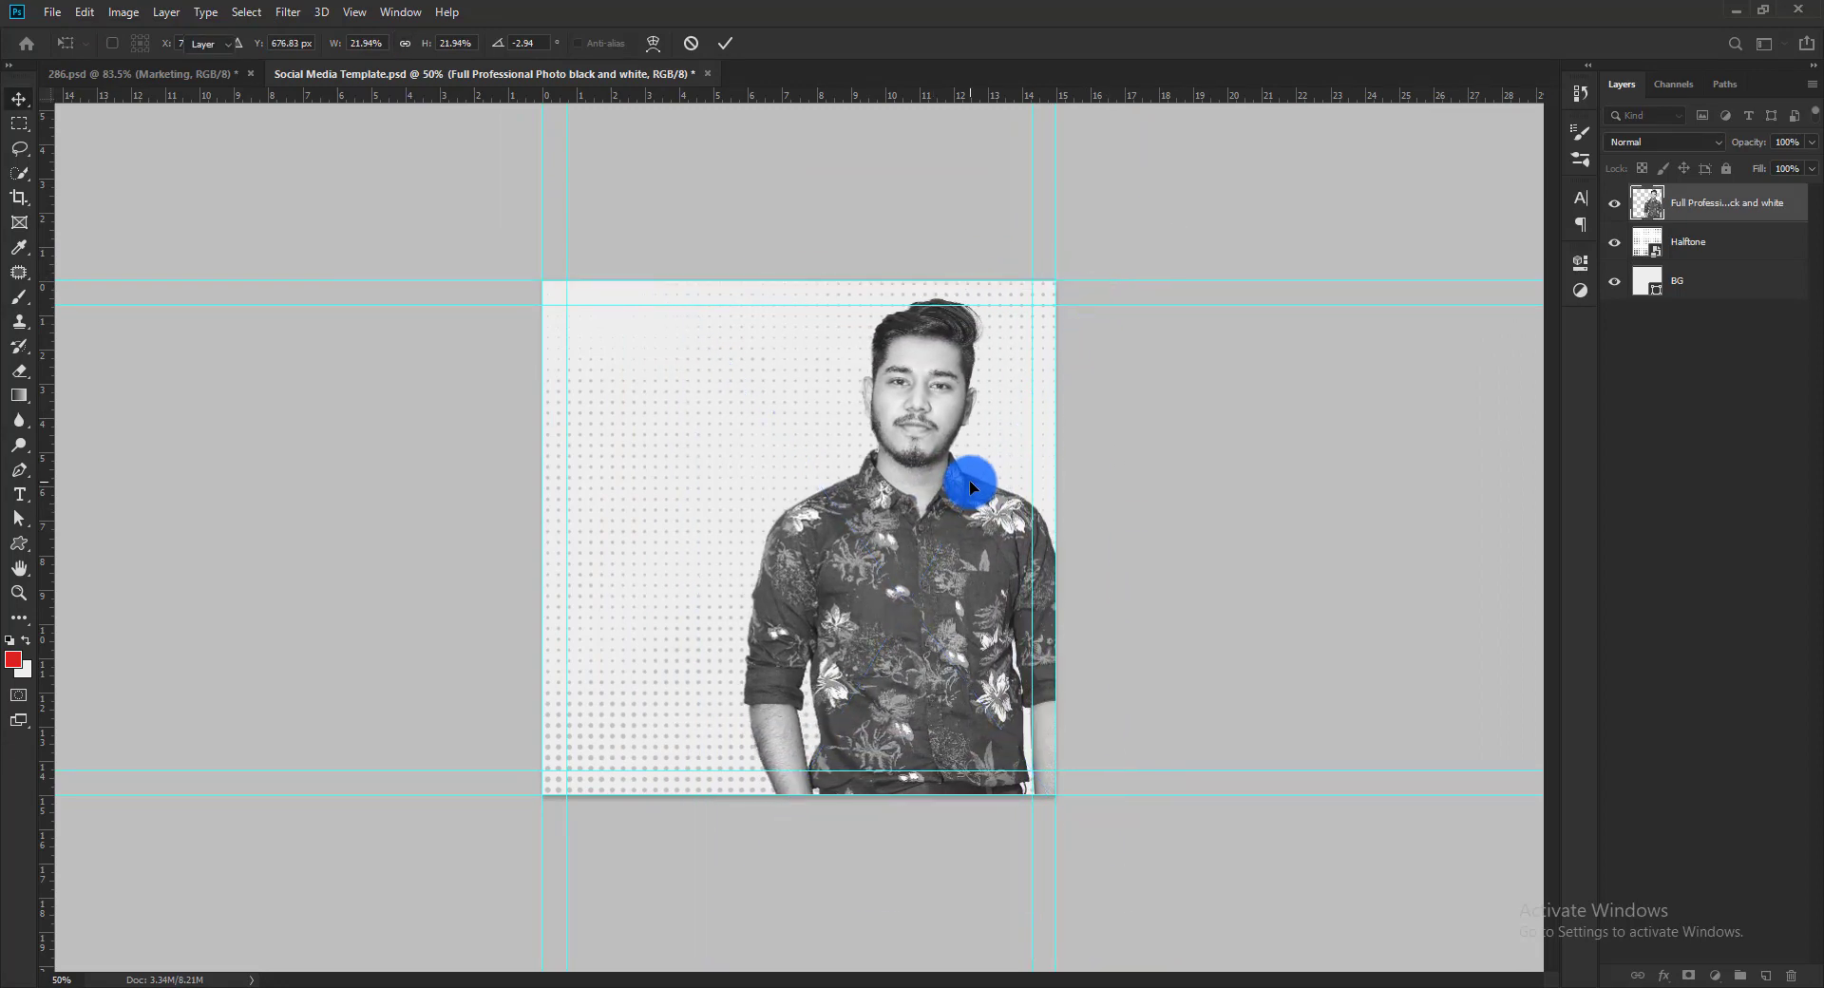
# Draw a black circle about 1030 px in diameter over the left part of the canvas with the Ellipse tool
pyautogui.scroll(3, 929, 480)
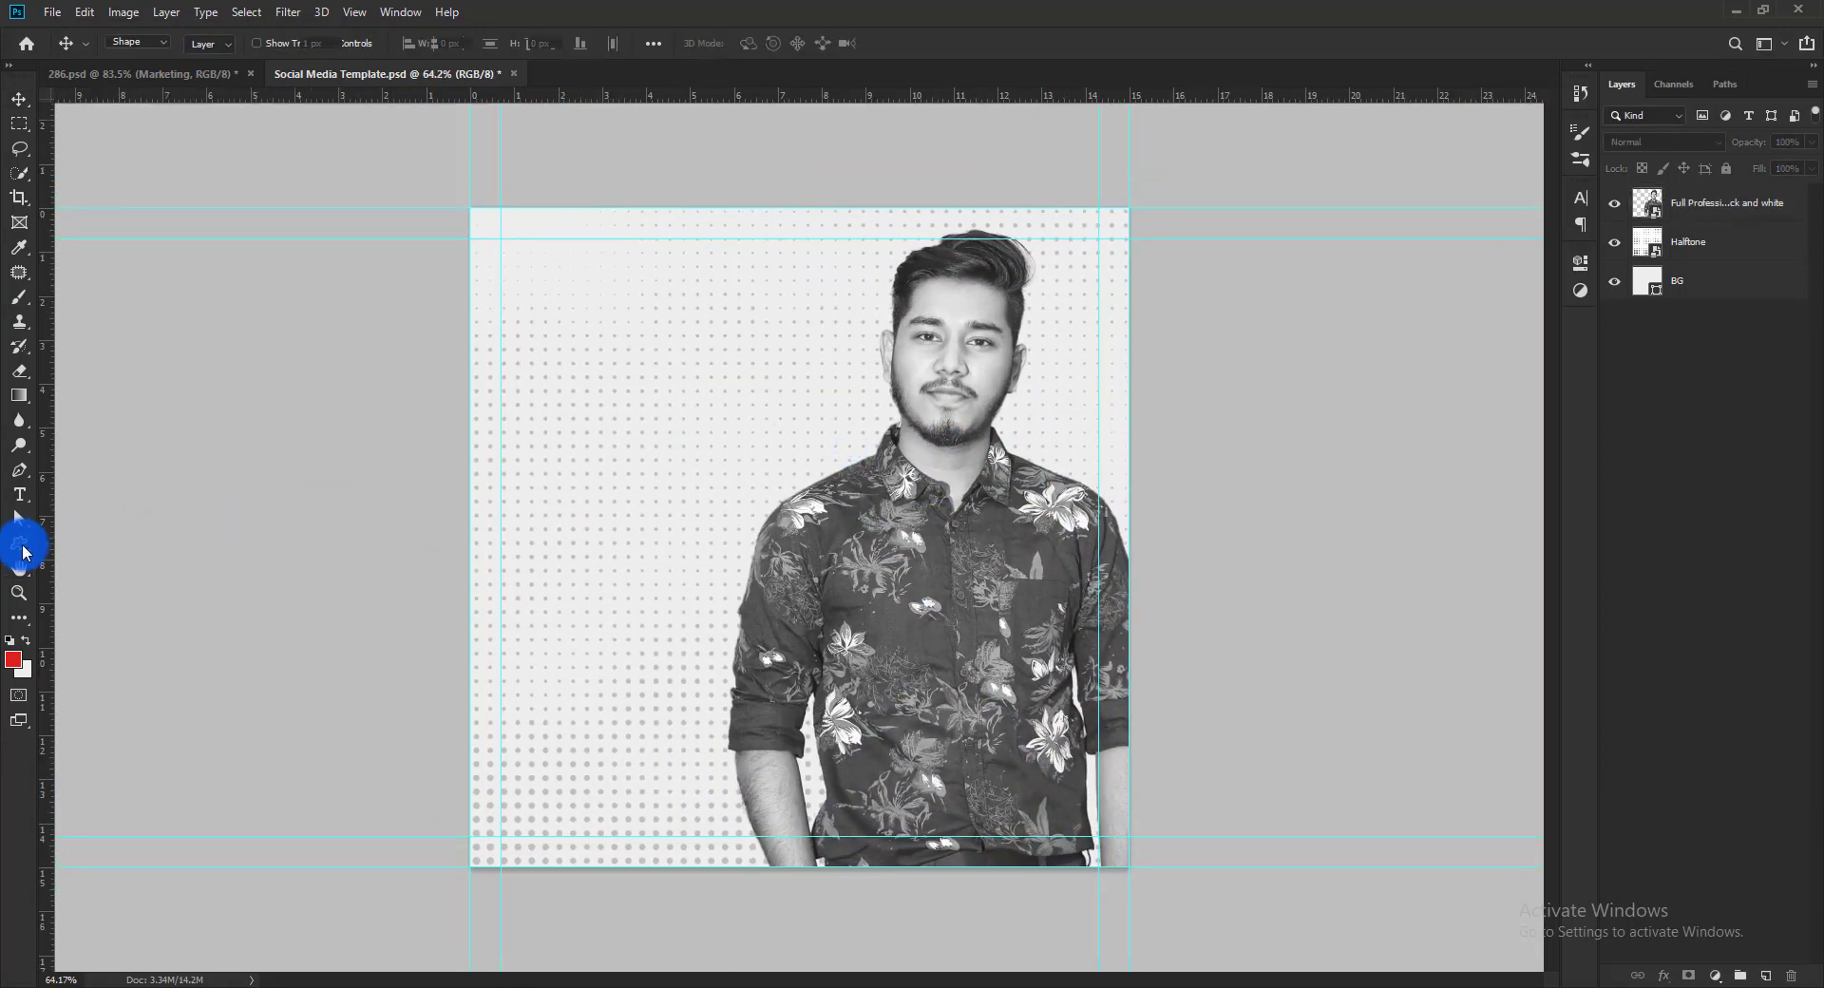
pyautogui.click(19, 544)
pyautogui.click(76, 580)
pyautogui.moveTo(405, 180); pyautogui.dragTo(1023, 825)
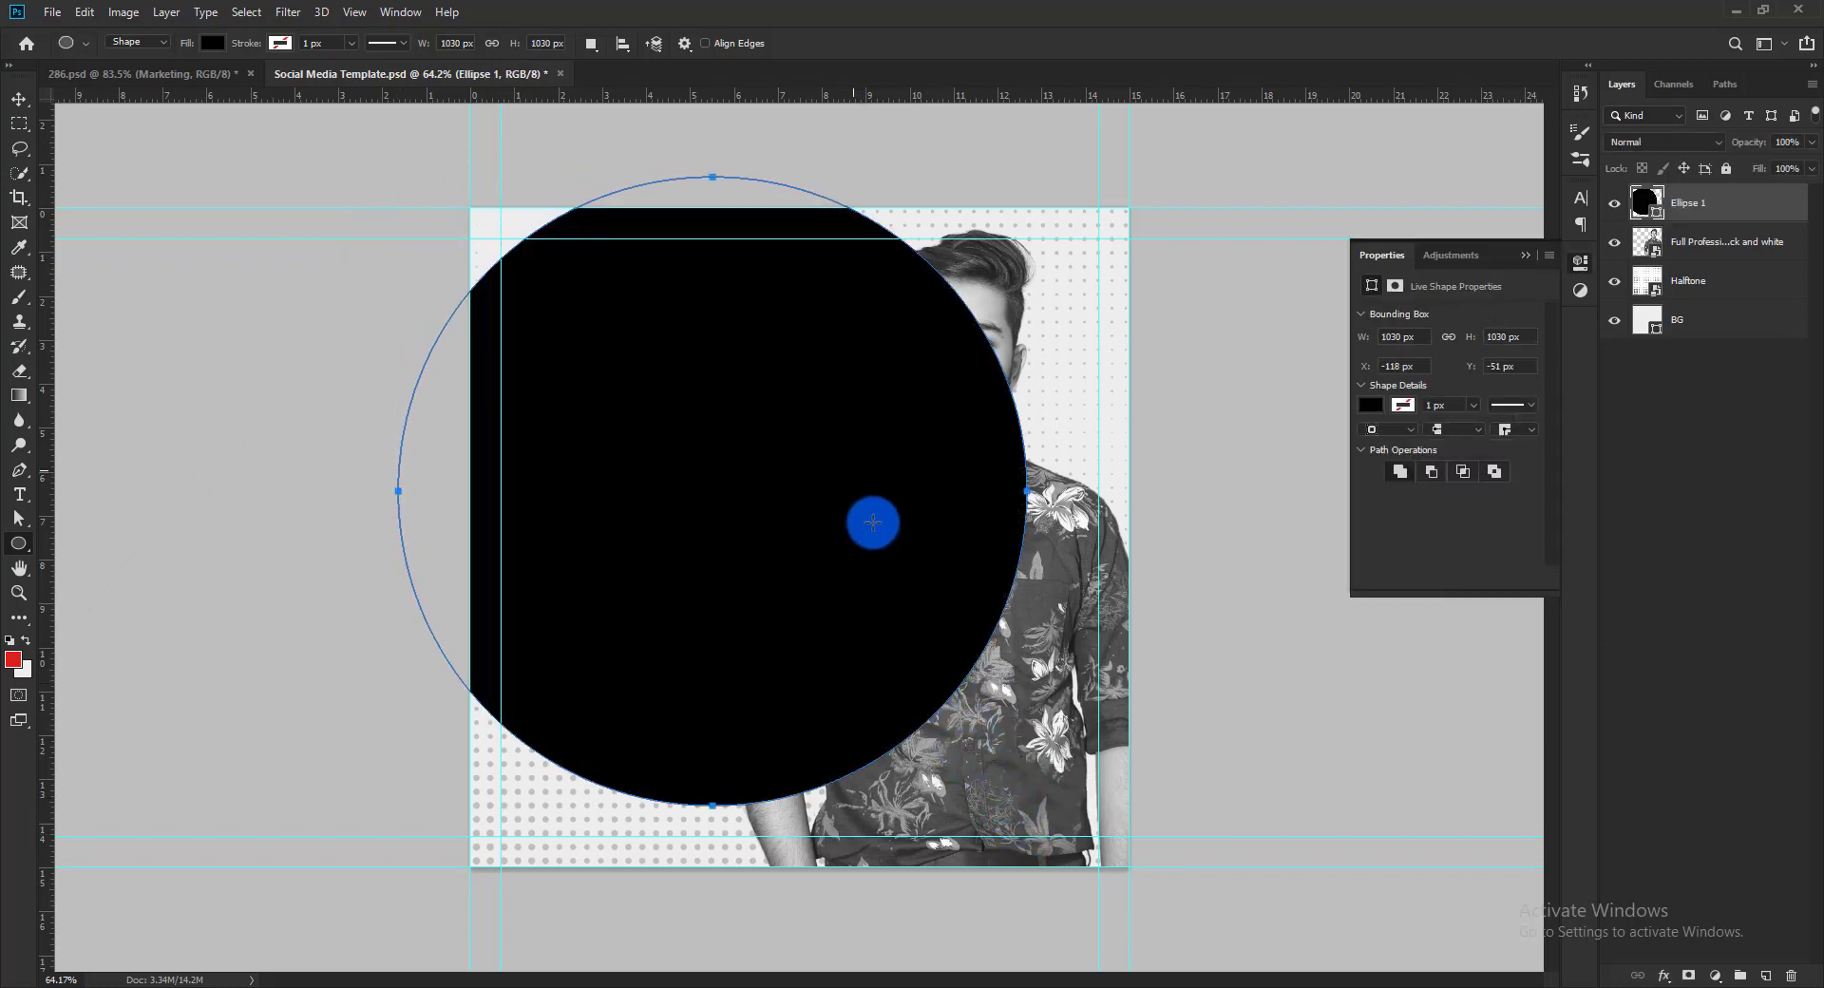
# Shift the black circle slightly up and left, and place its layer beneath the photo layer
pyautogui.press('v')
pyautogui.moveTo(818, 412); pyautogui.dragTo(754, 399)
pyautogui.moveTo(1696, 203); pyautogui.dragTo(1716, 255)
# Set the circle's fill to the red foreground colour, db2121
pyautogui.doubleClick(1655, 252)
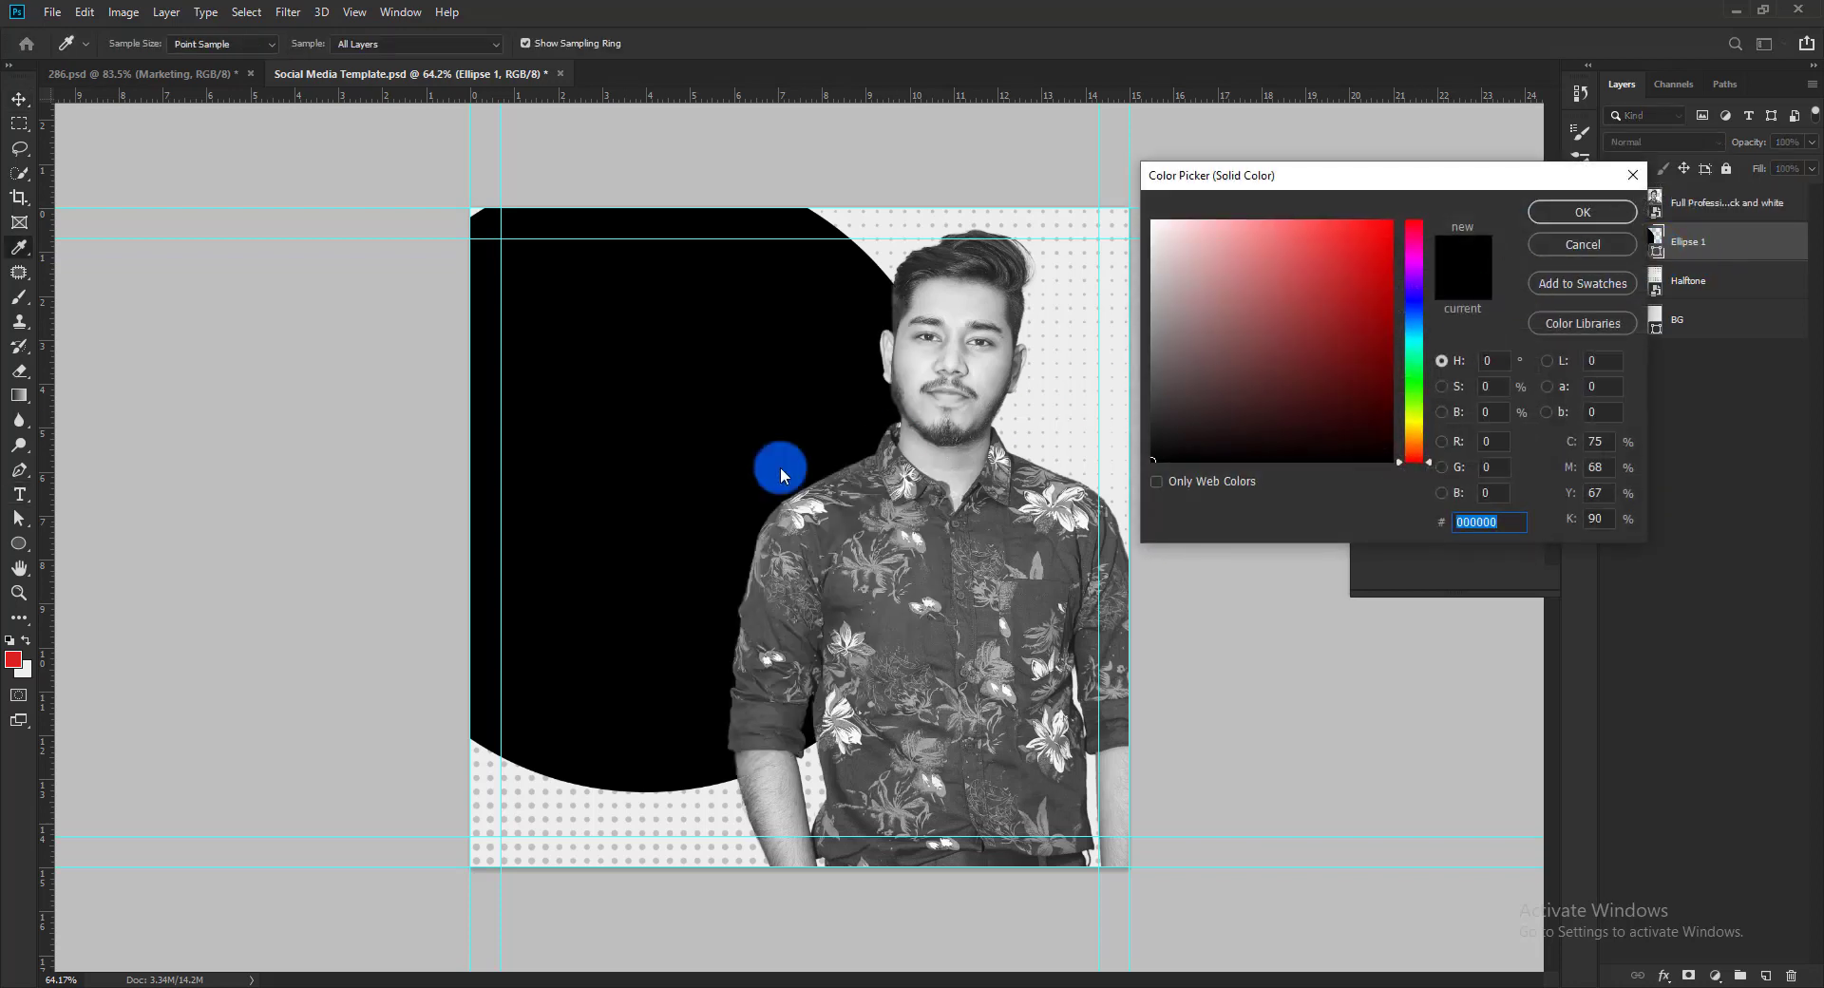
pyautogui.click(15, 656)
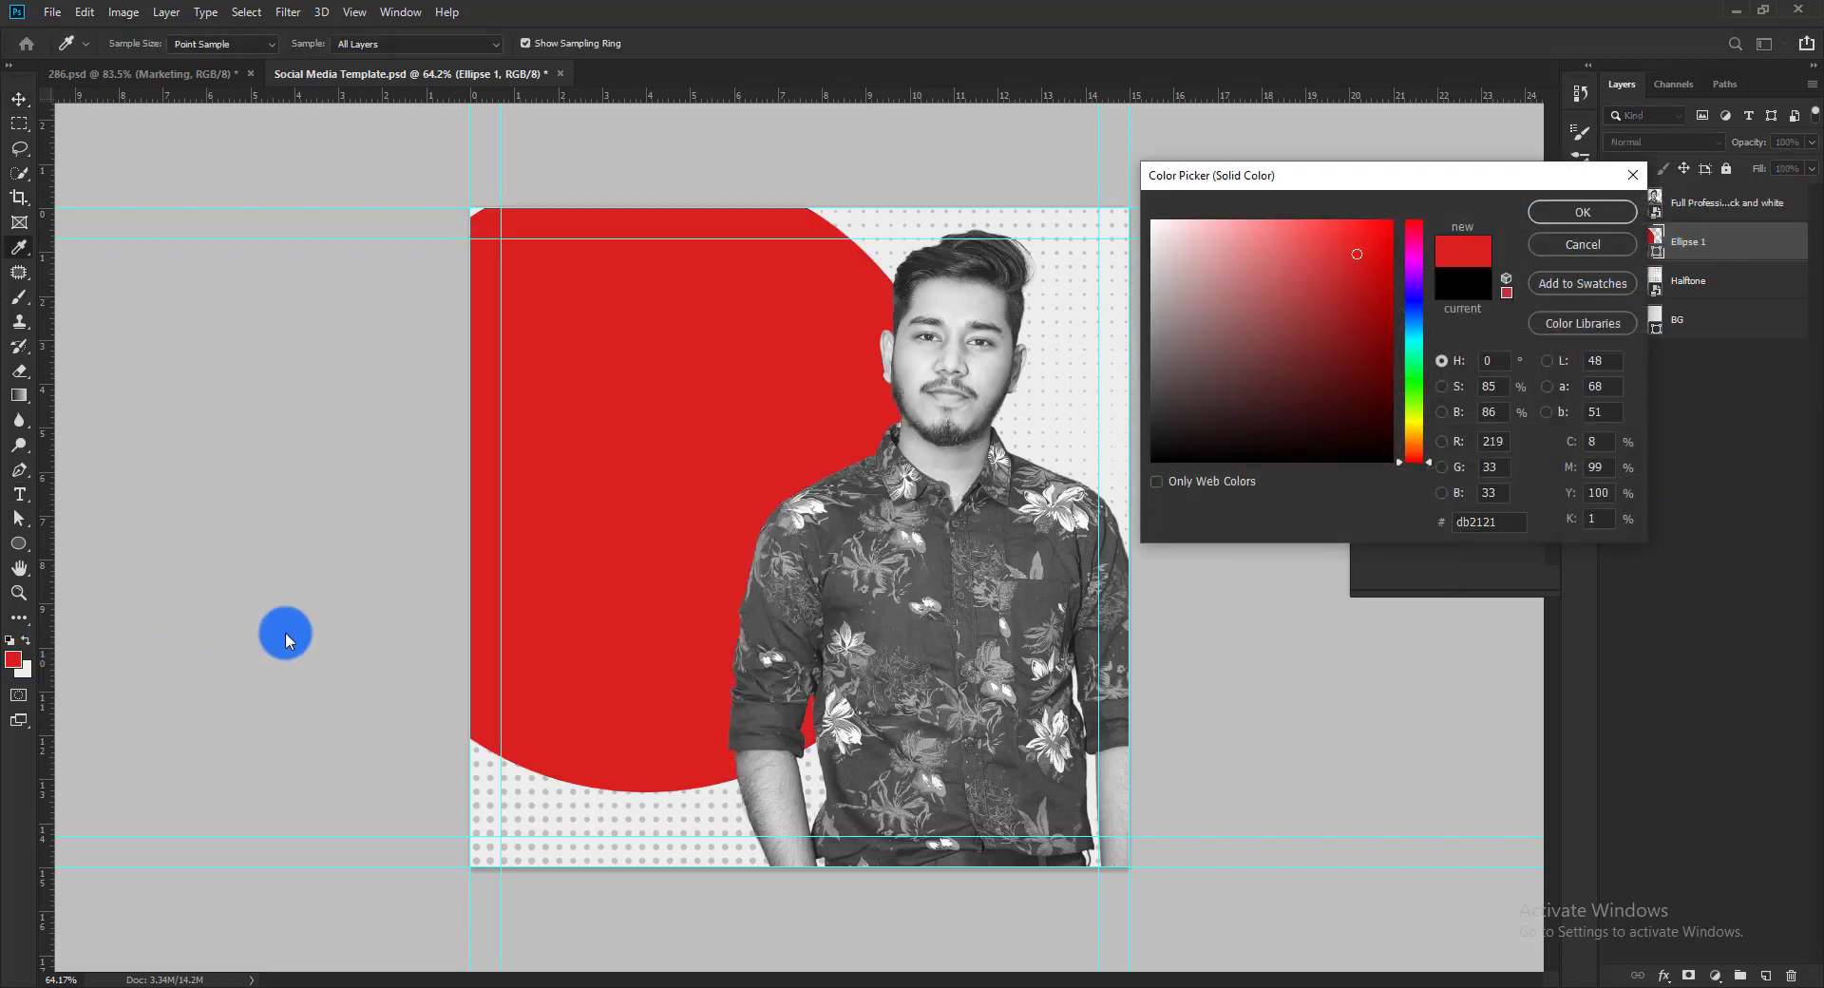
pyautogui.click(1487, 522)
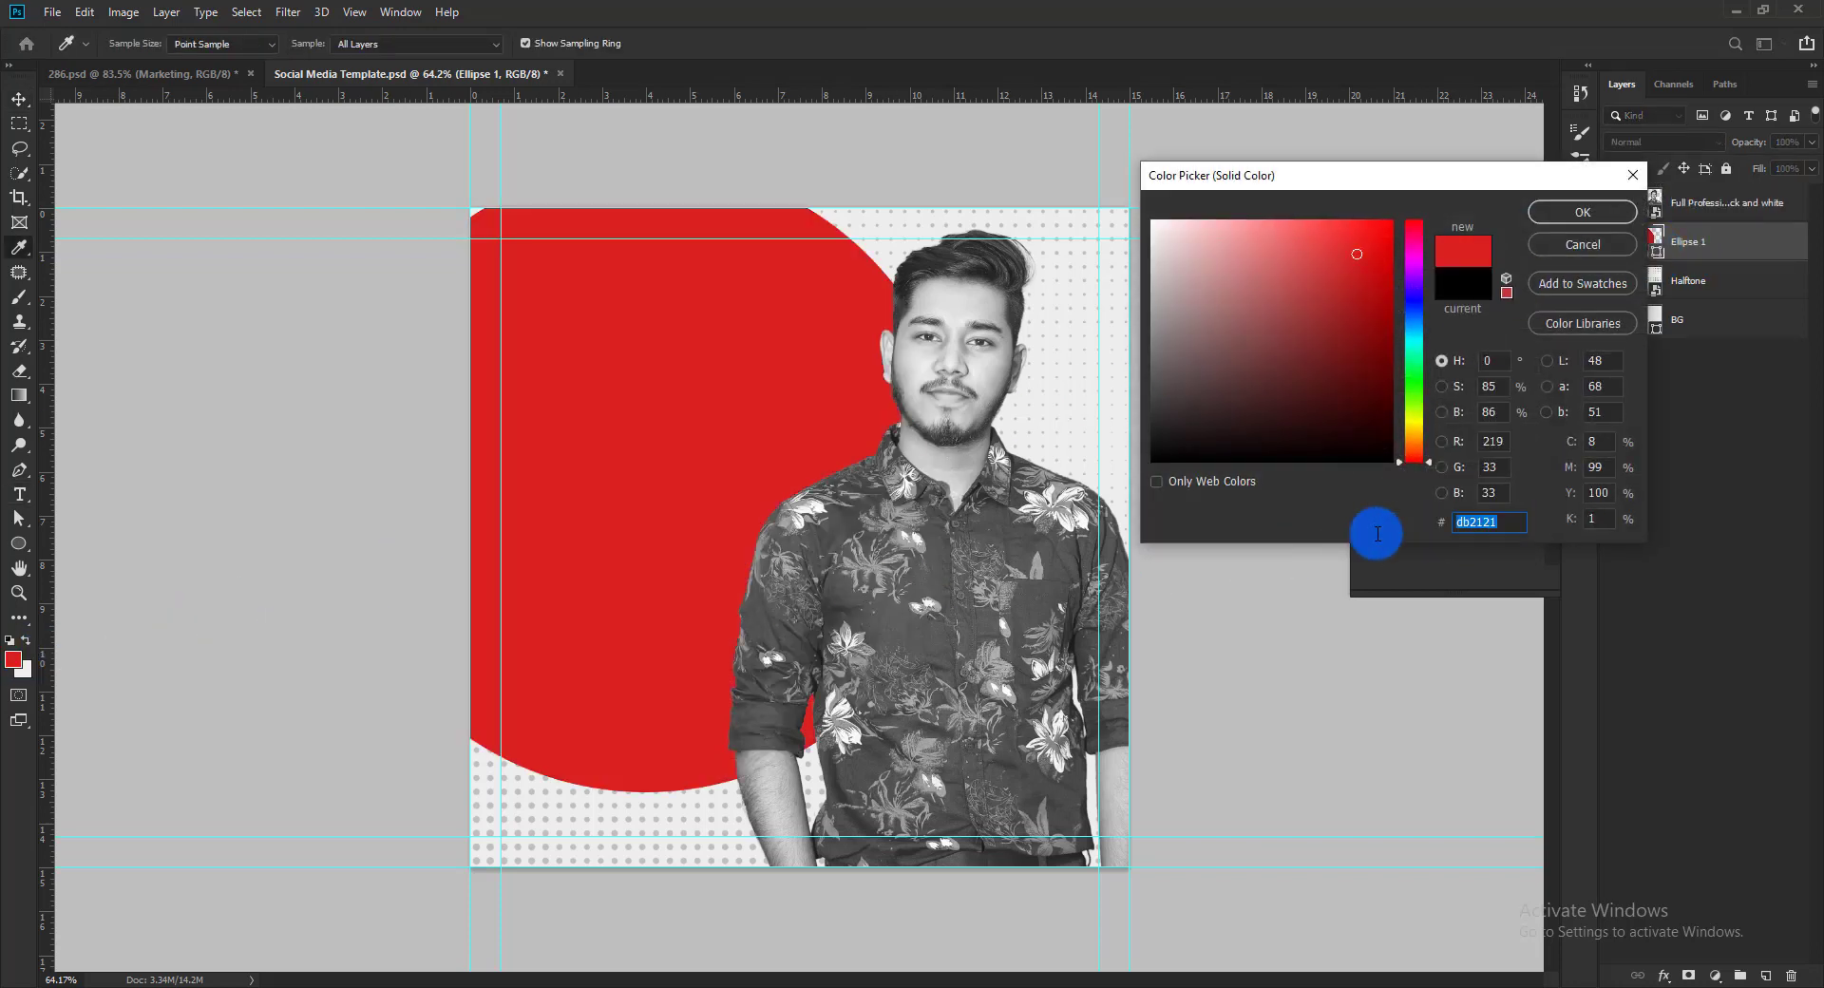
pyautogui.click(1583, 211)
# Enlarge the red circle and move it so it covers the canvas's left side from top to bottom
pyautogui.click(1625, 255)
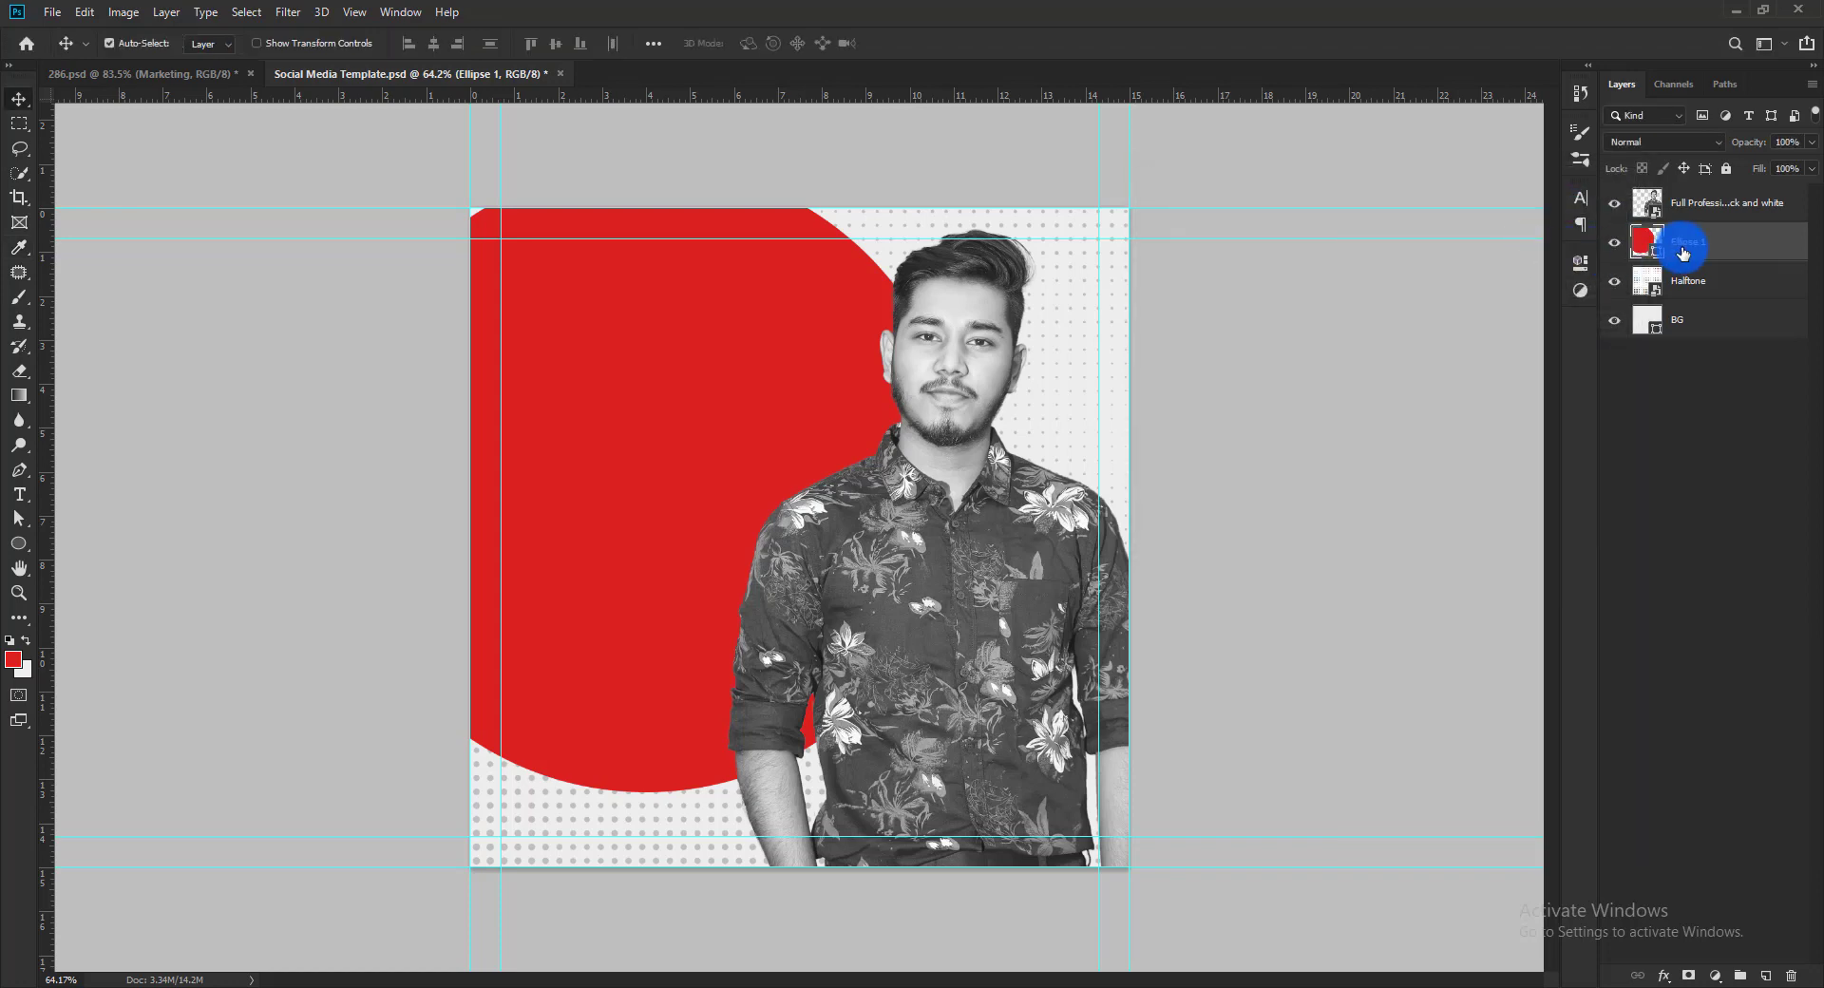
pyautogui.hotkey('ctrl', 't')
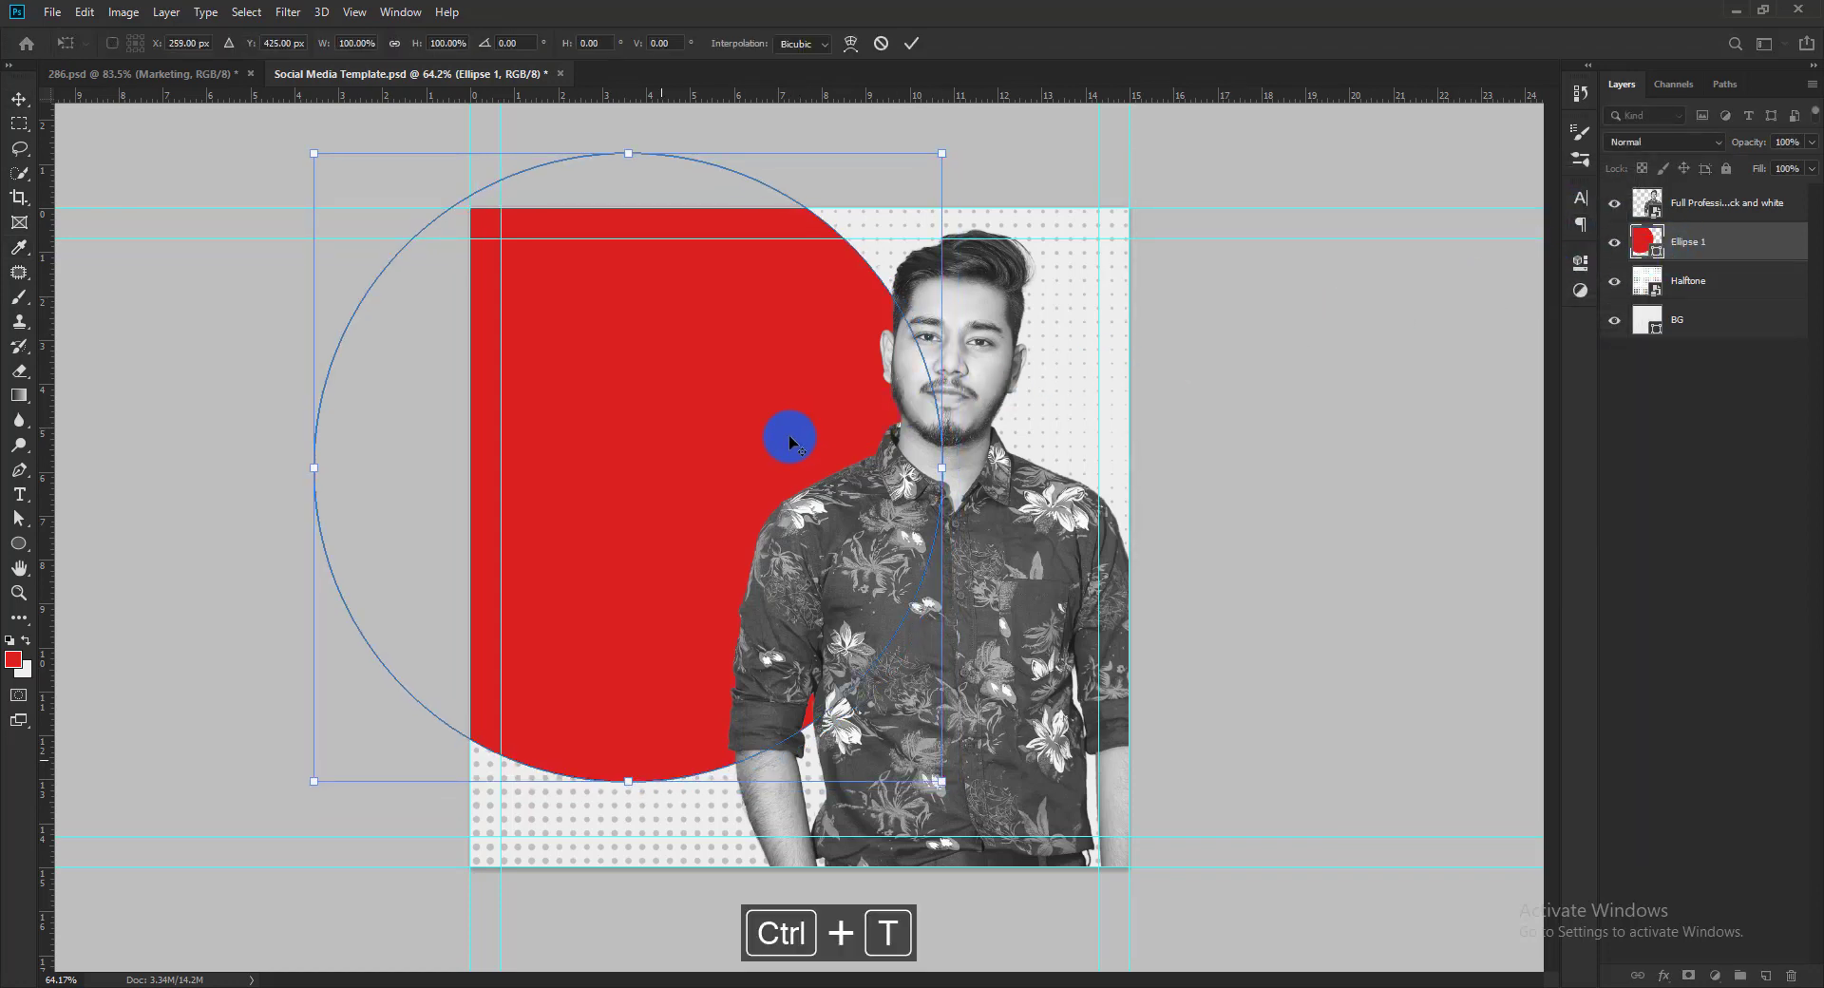
pyautogui.moveTo(624, 781); pyautogui.dragTo(493, 904)
pyautogui.moveTo(829, 556); pyautogui.dragTo(753, 594)
pyautogui.press('Return')
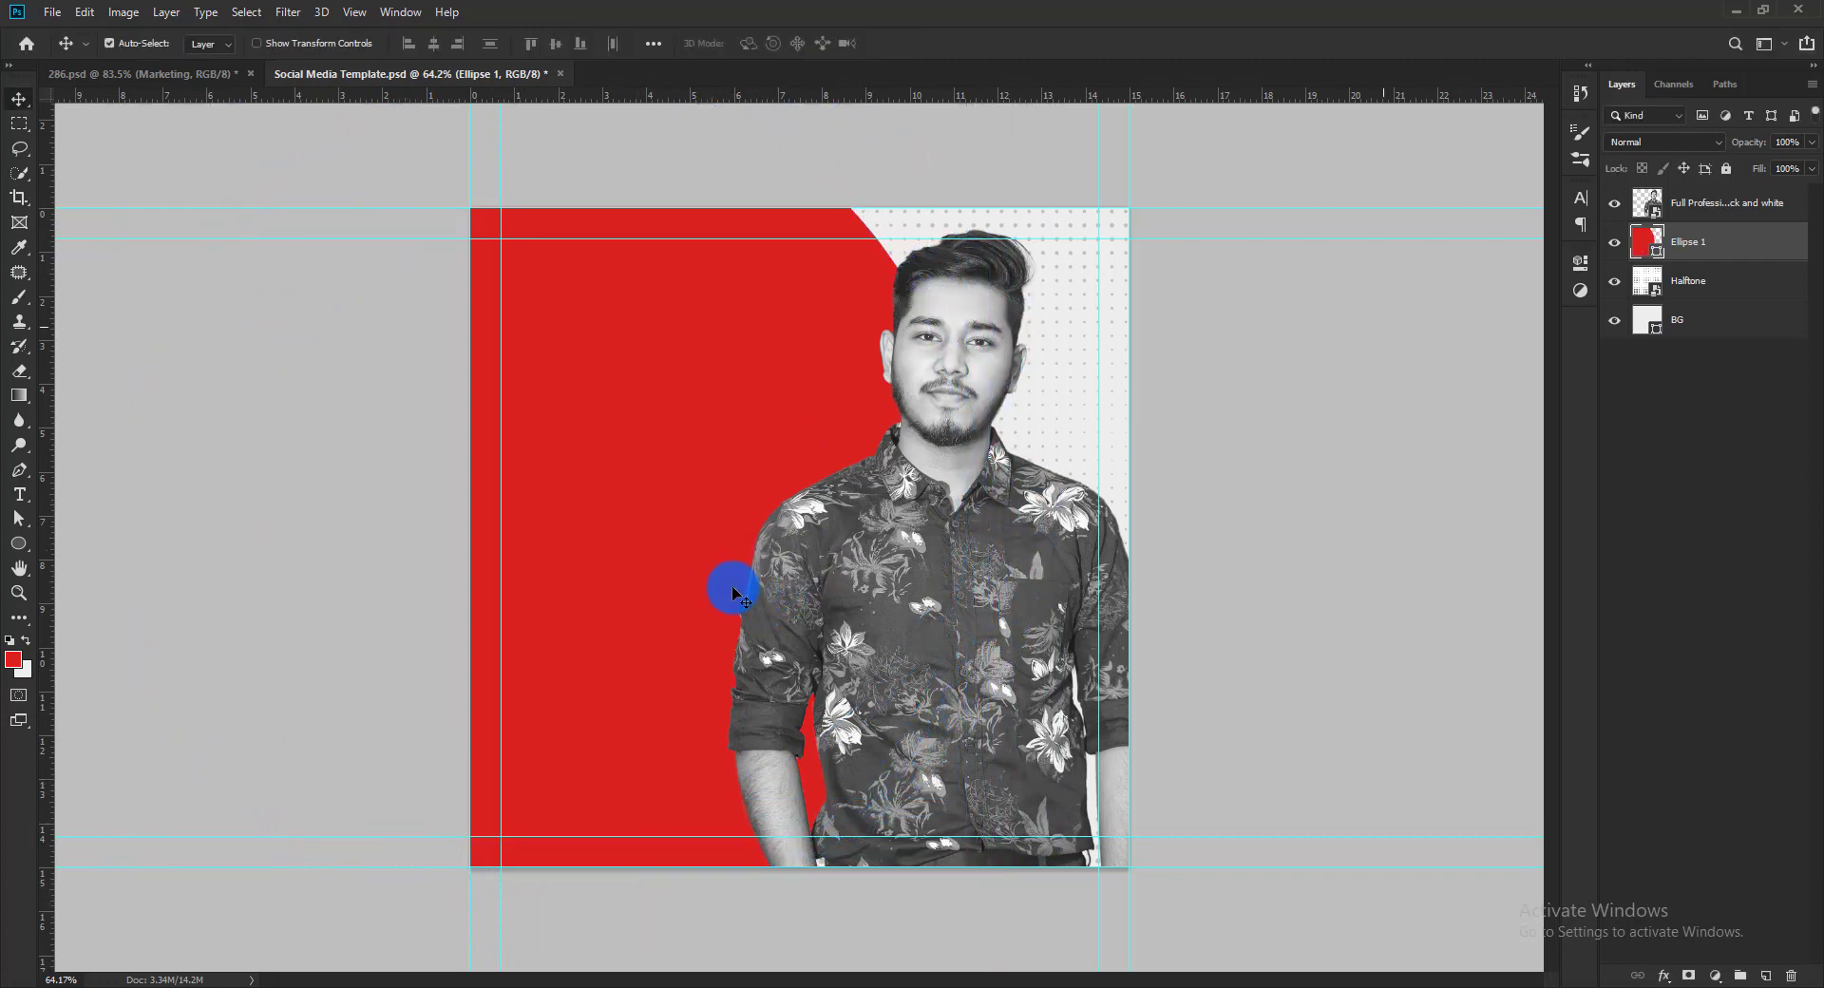
# Reshape the red circle into a shorter, slightly wider ellipse that curves in at the canvas's upper and lower edges
pyautogui.scroll(-2, 732, 570)
pyautogui.hotkey('ctrl', 't')
pyautogui.moveTo(574, 144); pyautogui.dragTo(574, 219)
pyautogui.moveTo(586, 344); pyautogui.dragTo(592, 371)
pyautogui.moveTo(945, 535); pyautogui.dragTo(959, 534)
pyautogui.moveTo(578, 248); pyautogui.dragTo(576, 233)
pyautogui.moveTo(625, 537); pyautogui.dragTo(626, 544)
pyautogui.press('Return')
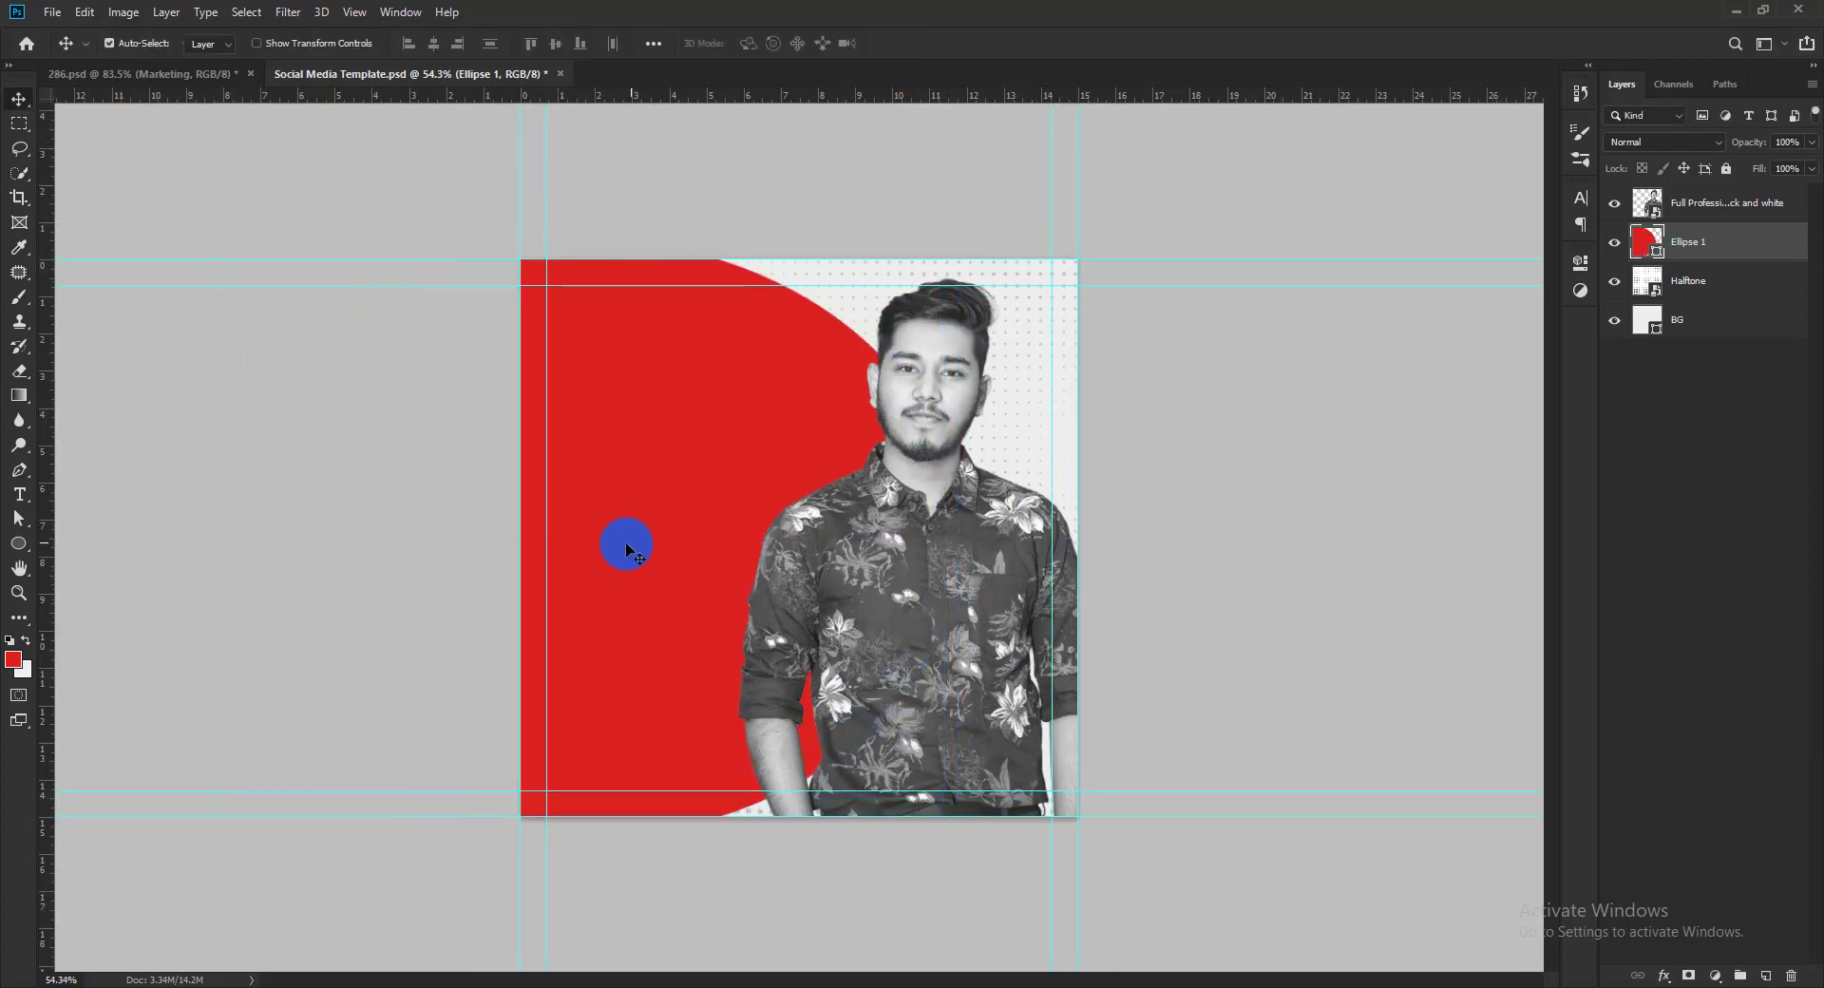
# Duplicate the red ellipse layer and set the copy's fill to dark grey 373737
pyautogui.doubleClick(1693, 245)
pyautogui.hotkey('ctrl', 'j')
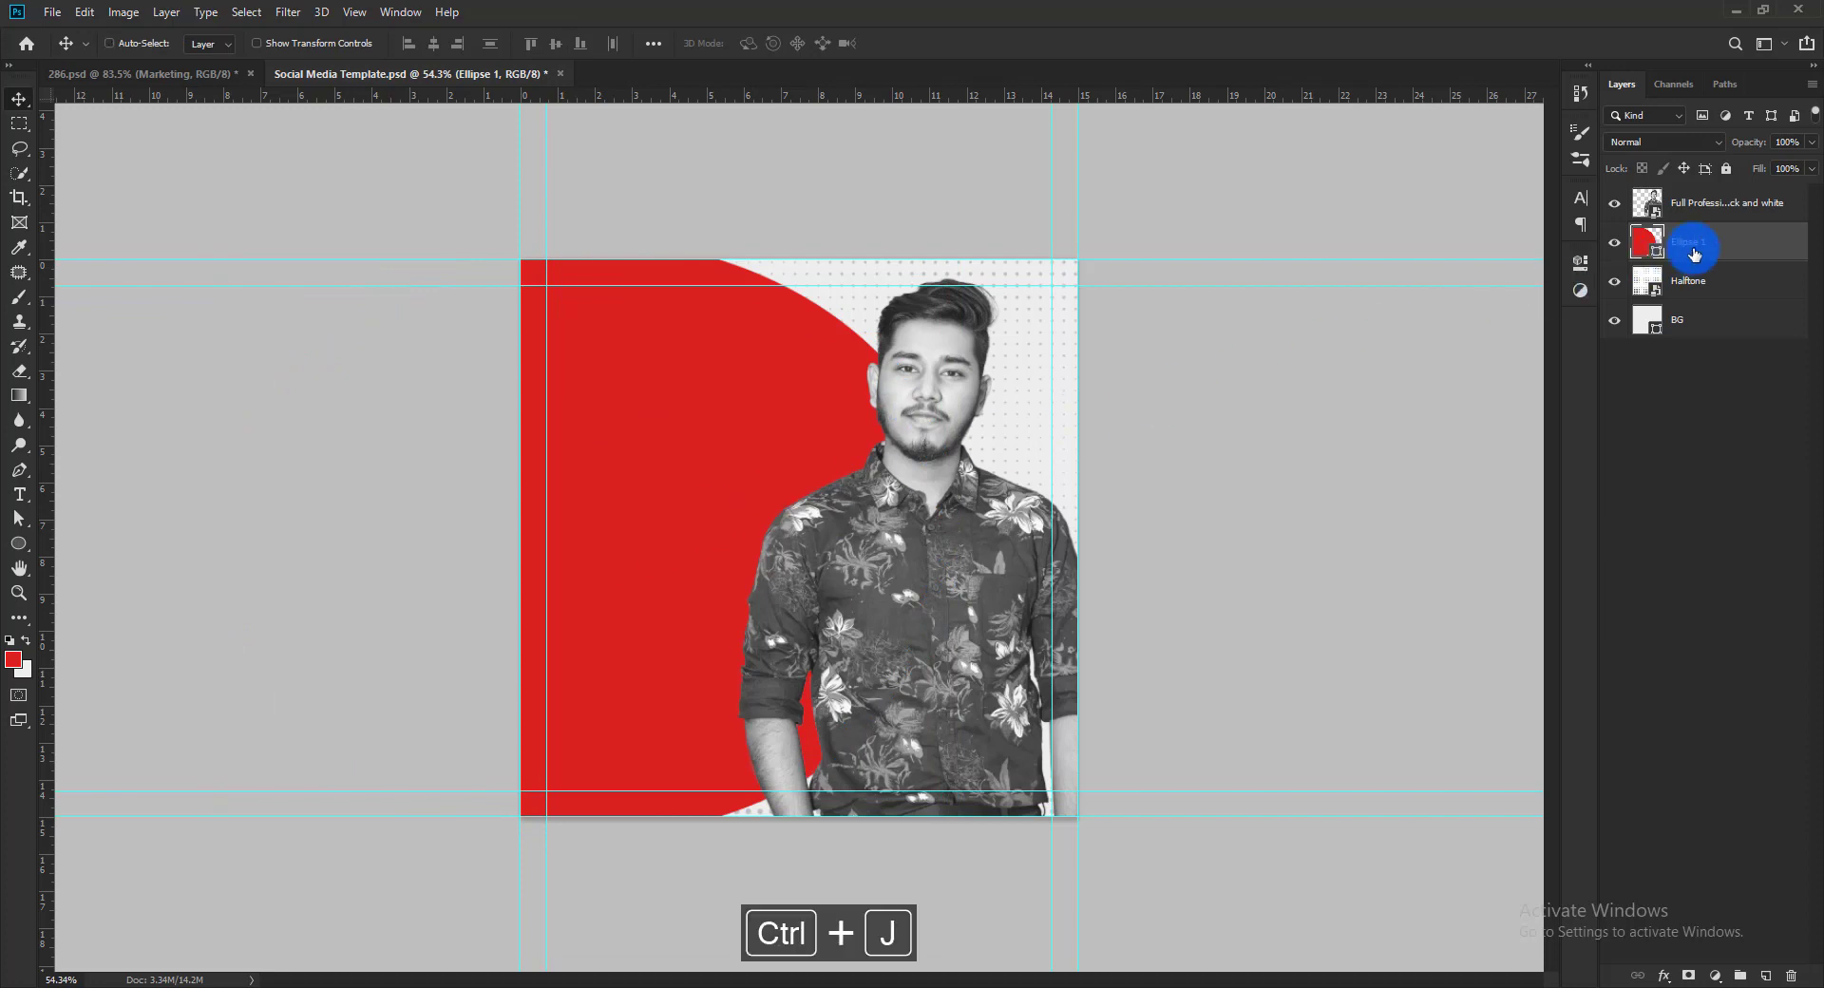
pyautogui.doubleClick(1659, 254)
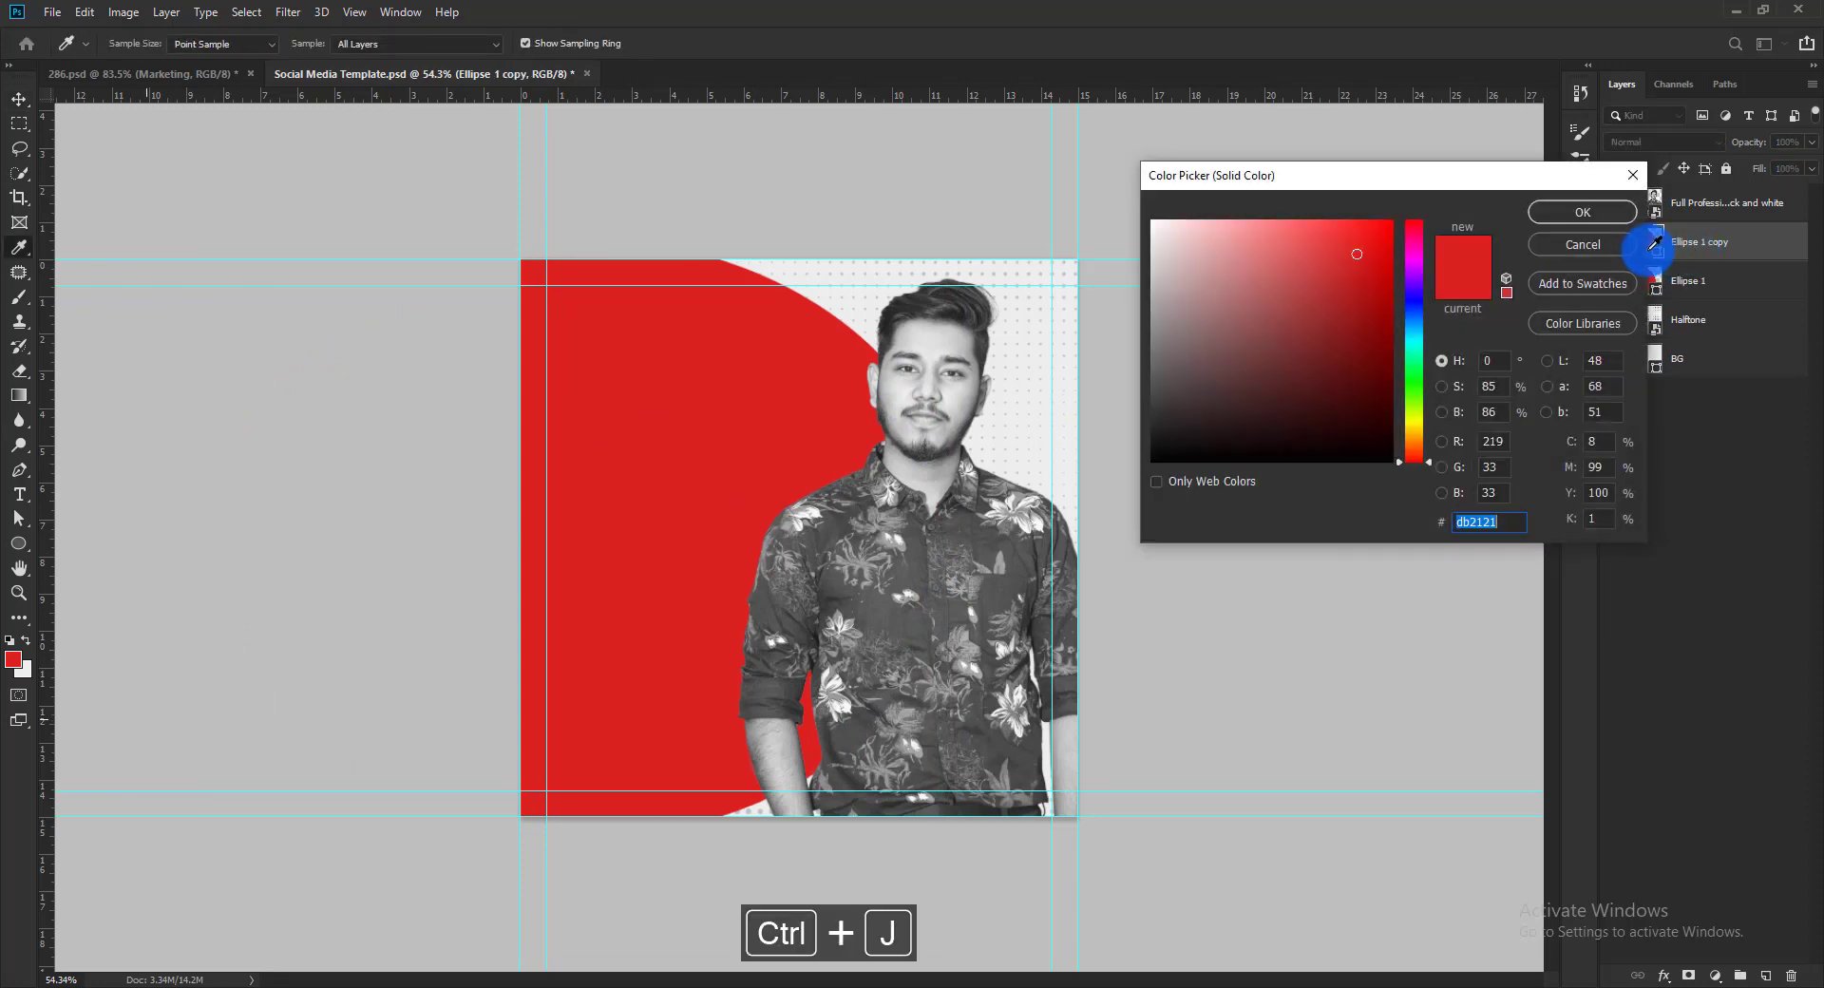
pyautogui.moveTo(1226, 382)
pyautogui.mouseDown()
pyautogui.moveTo(1099, 389)
pyautogui.moveTo(1095, 412)
pyautogui.mouseUp()
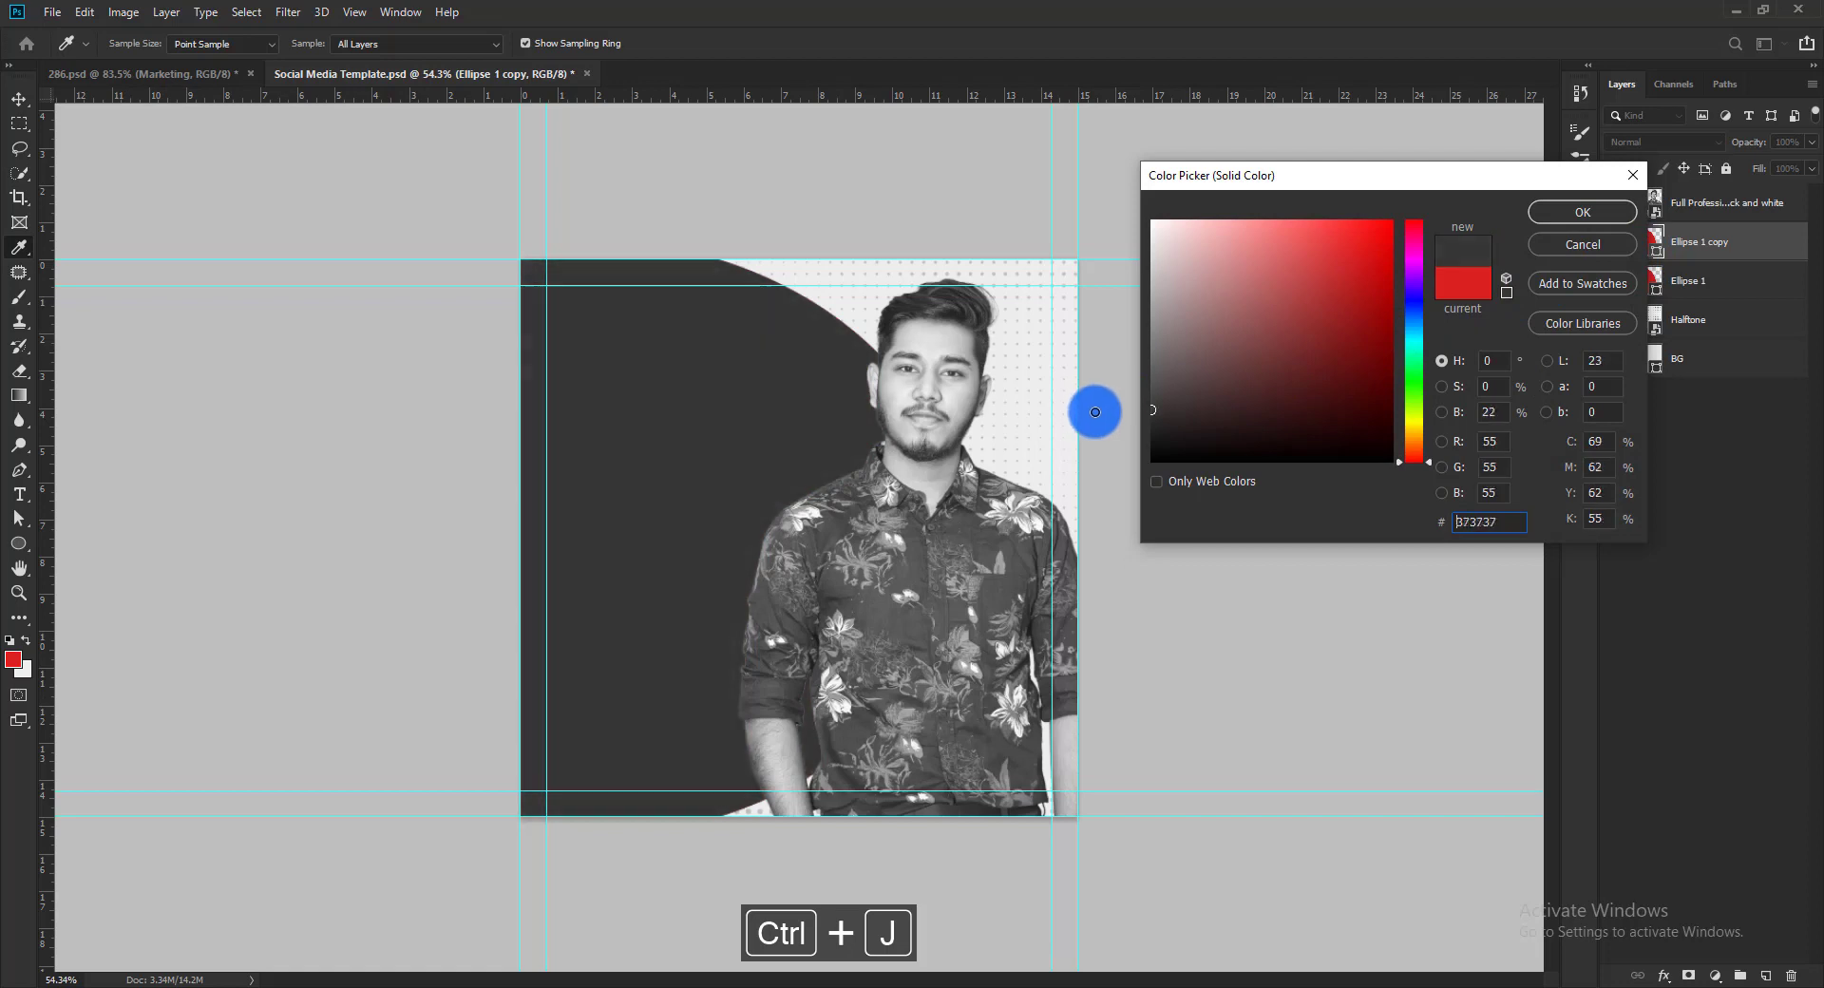
pyautogui.click(1570, 209)
# Move the dark grey ellipse to the canvas's lower-right area, behind the man's lower body
pyautogui.click(1722, 253)
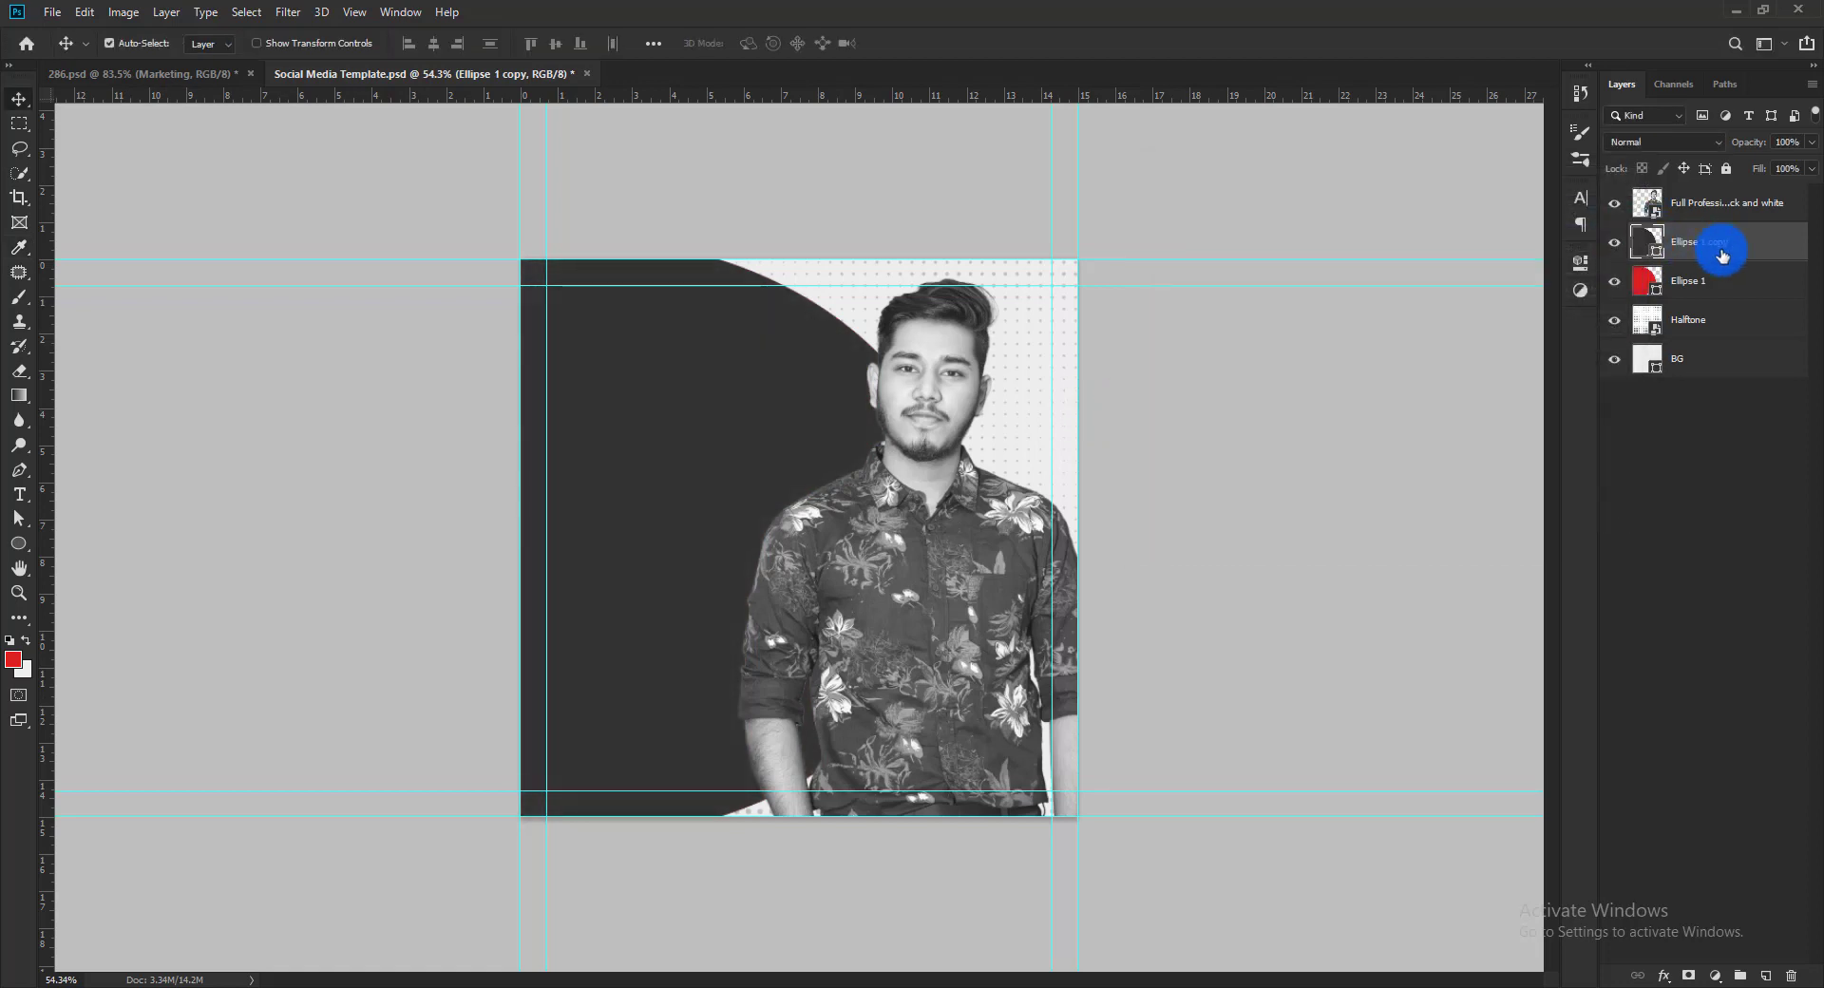
pyautogui.hotkey('ctrl', 't')
pyautogui.moveTo(754, 578); pyautogui.dragTo(985, 802)
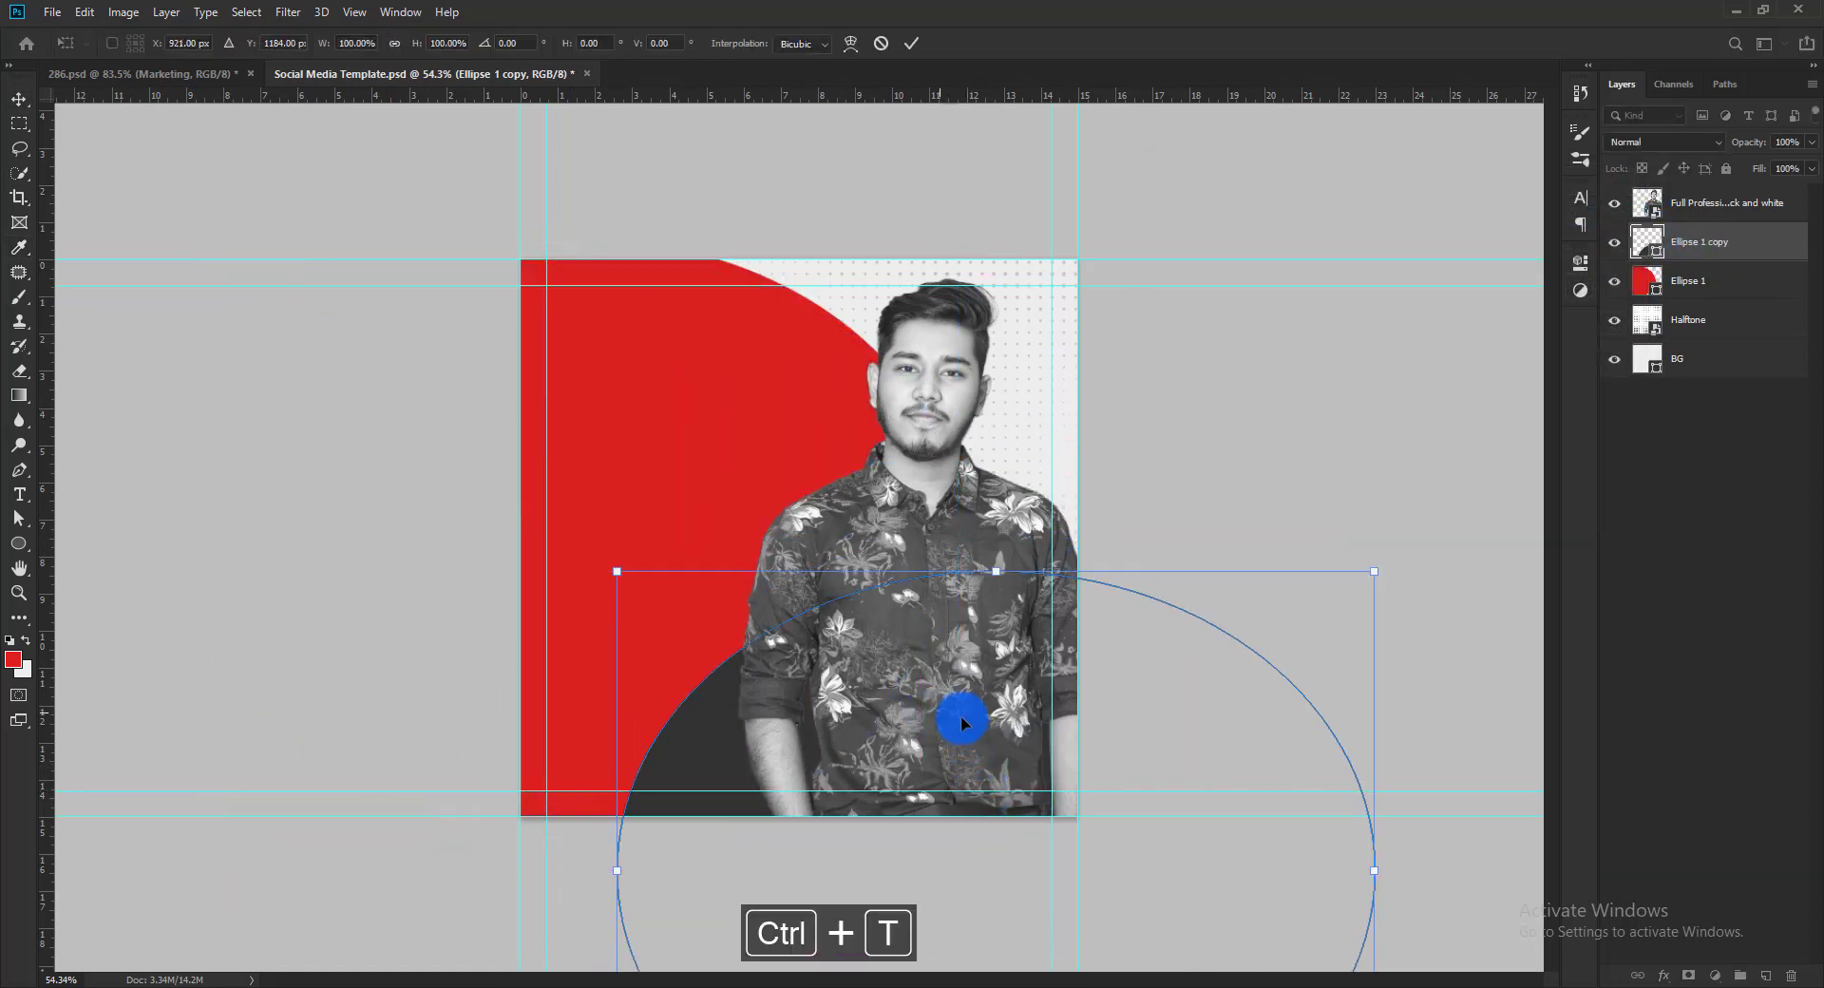
pyautogui.moveTo(961, 721); pyautogui.dragTo(1015, 616)
pyautogui.press('Return')
pyautogui.moveTo(1031, 494); pyautogui.dragTo(980, 560)
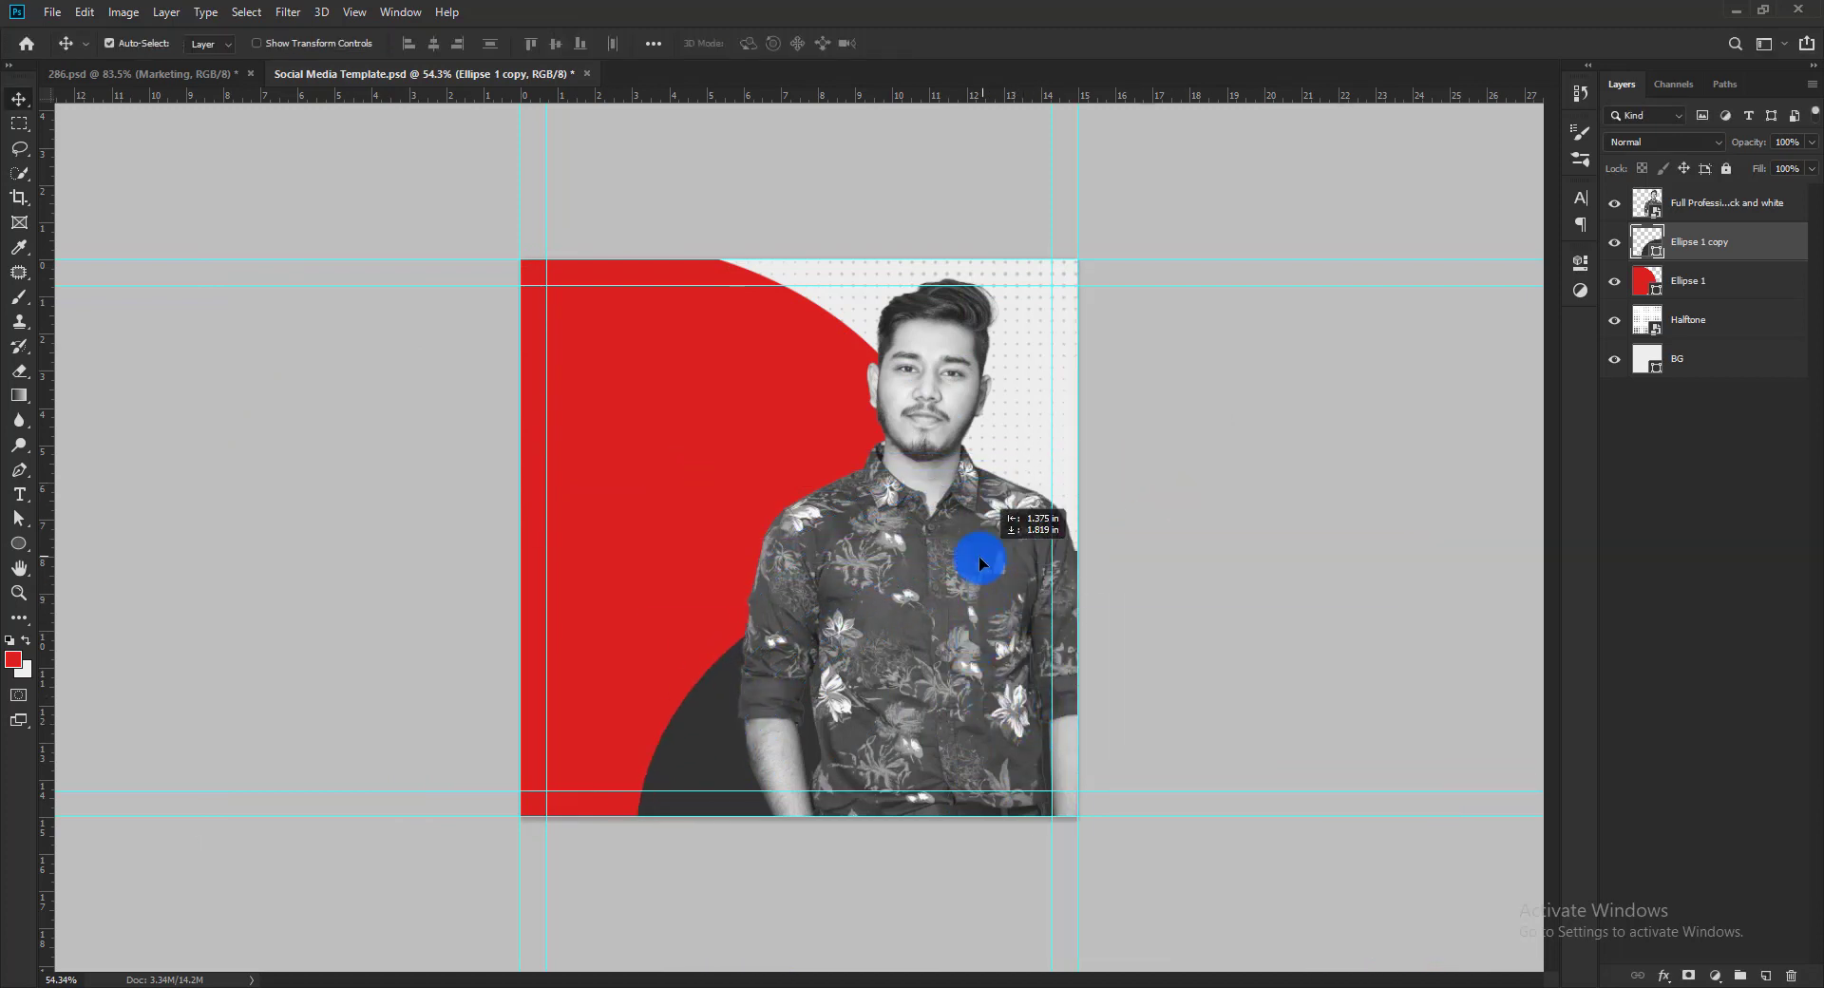
# Hide the guides on the canvas
pyautogui.scroll(-1, 969, 528)
pyautogui.hotkey('ctrl', 'h')
pyautogui.hotkey('ctrl', 'space')
pyautogui.click(955, 532)
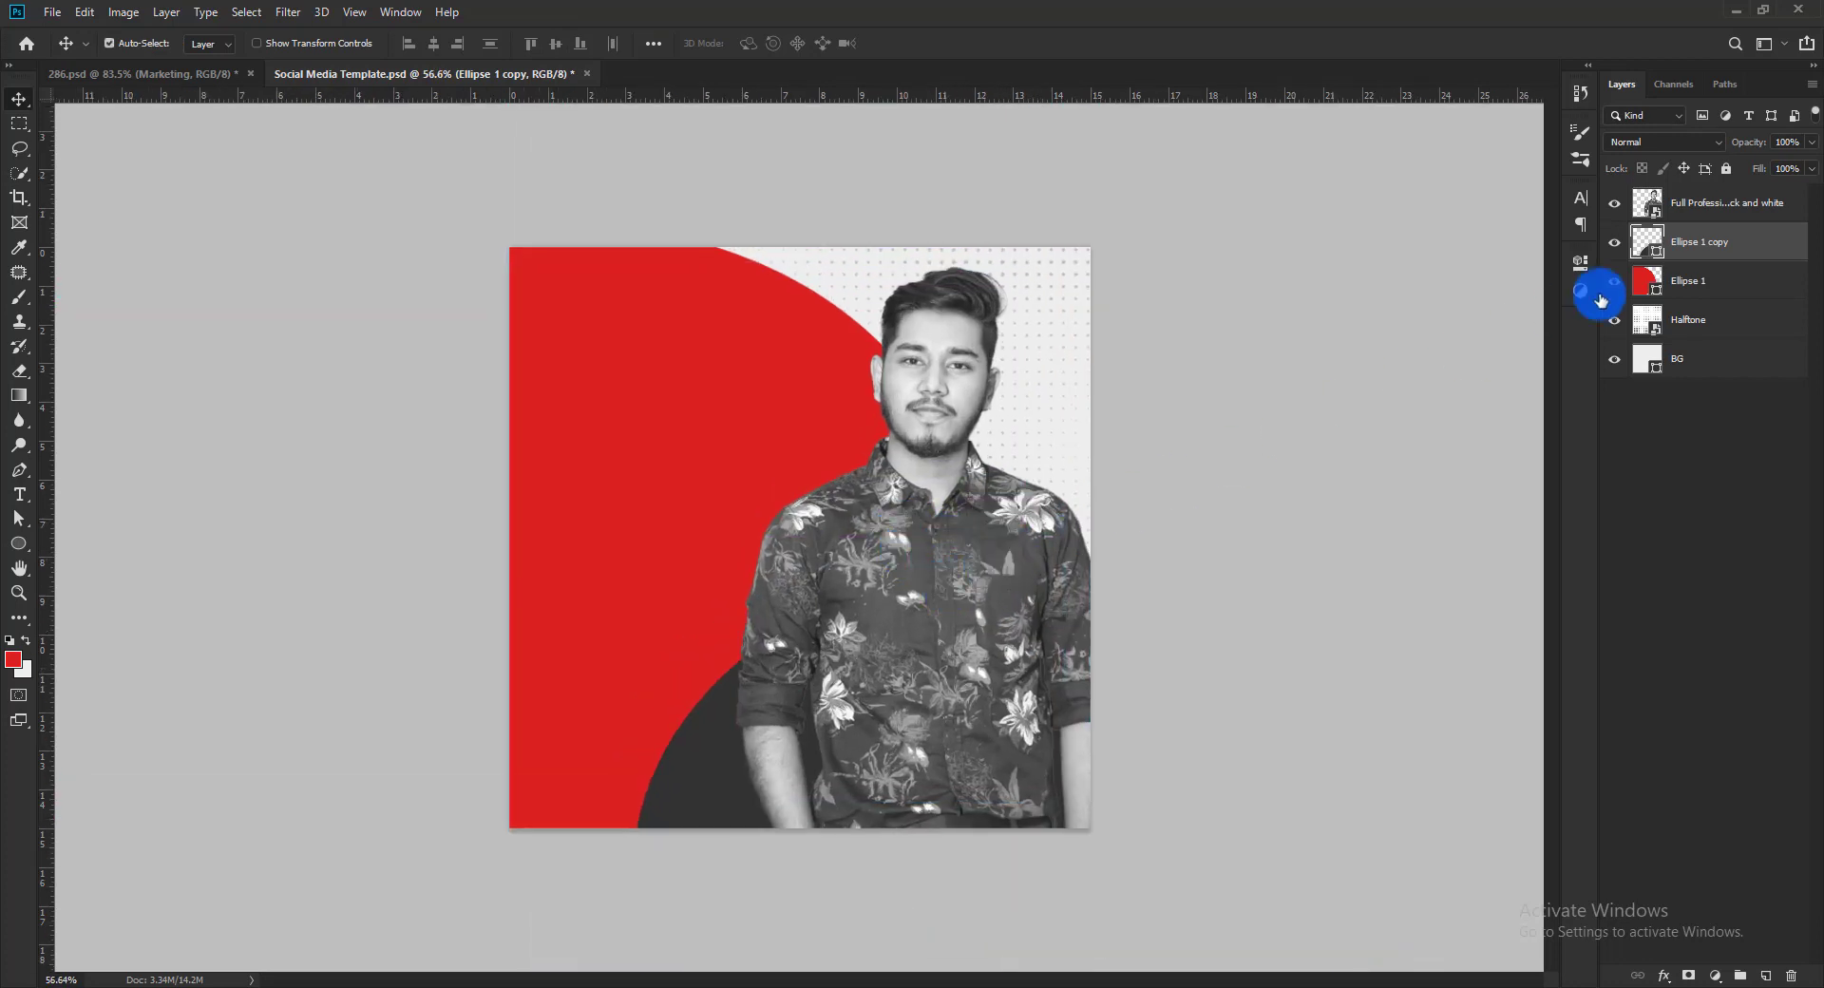
# Duplicate the dark grey ellipse layer and set the copy's fill to the sampled red db2121
pyautogui.hotkey('ctrl', 'j')
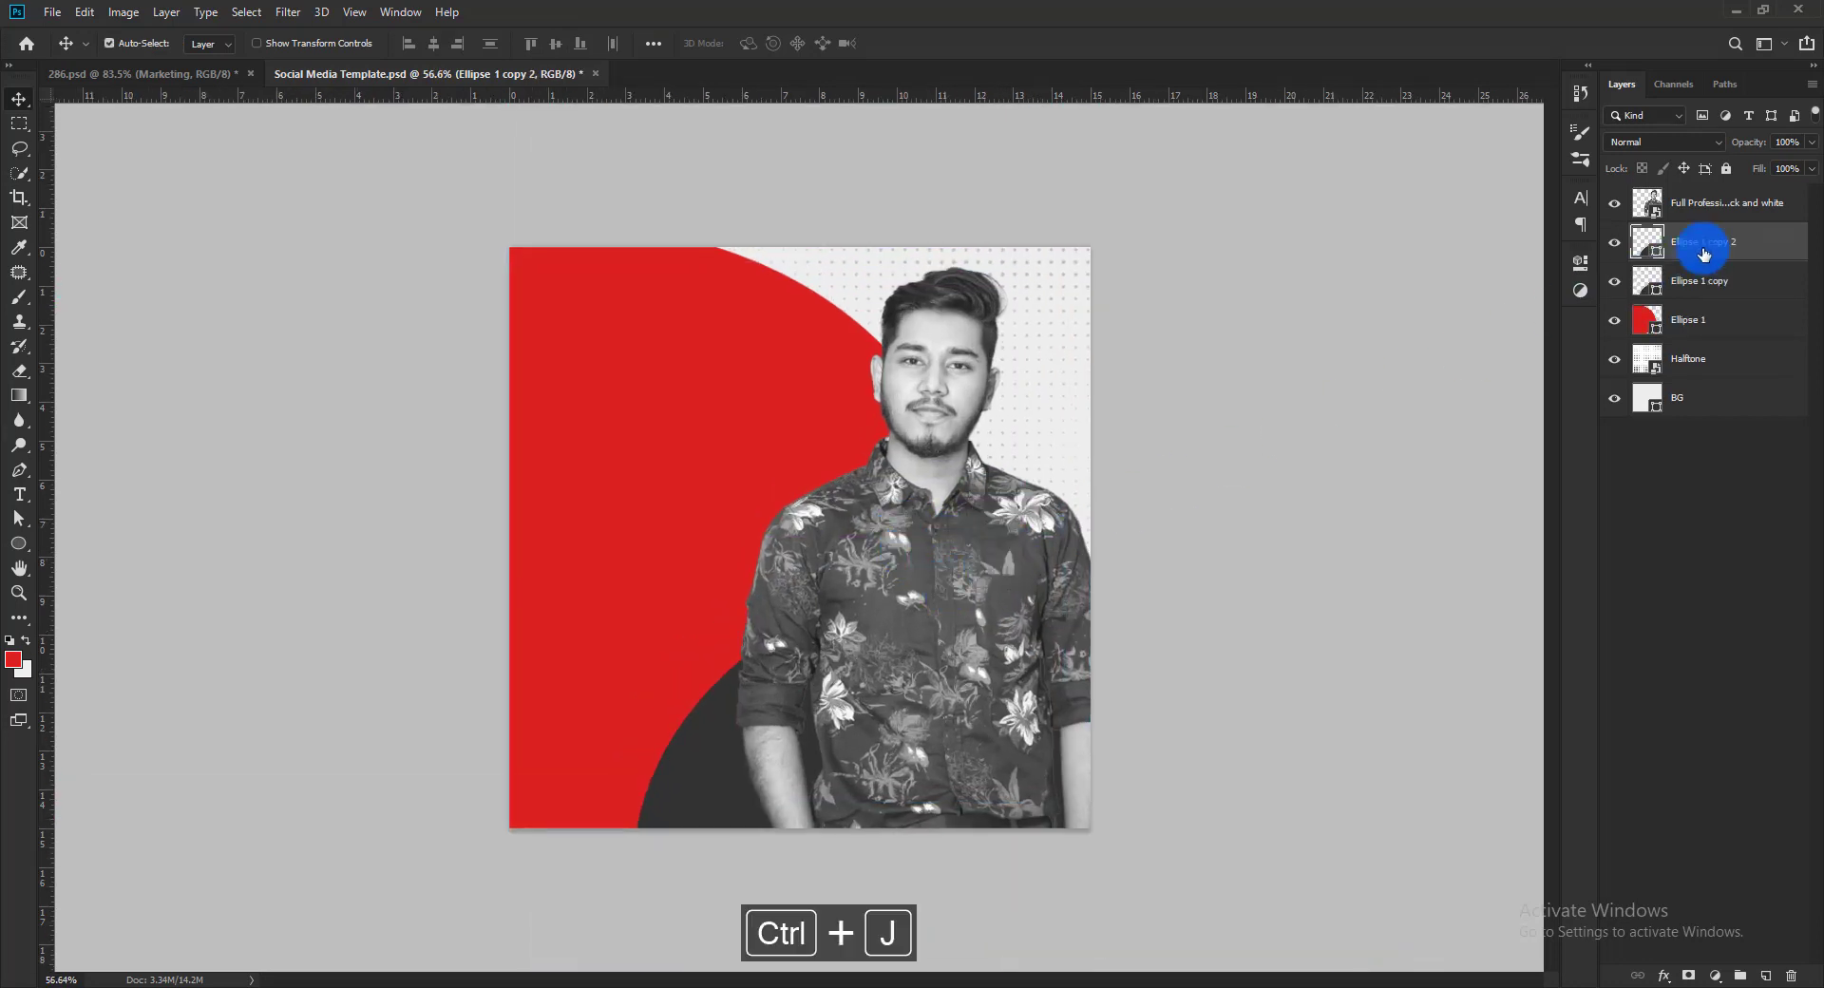
pyautogui.doubleClick(1658, 249)
pyautogui.click(803, 395)
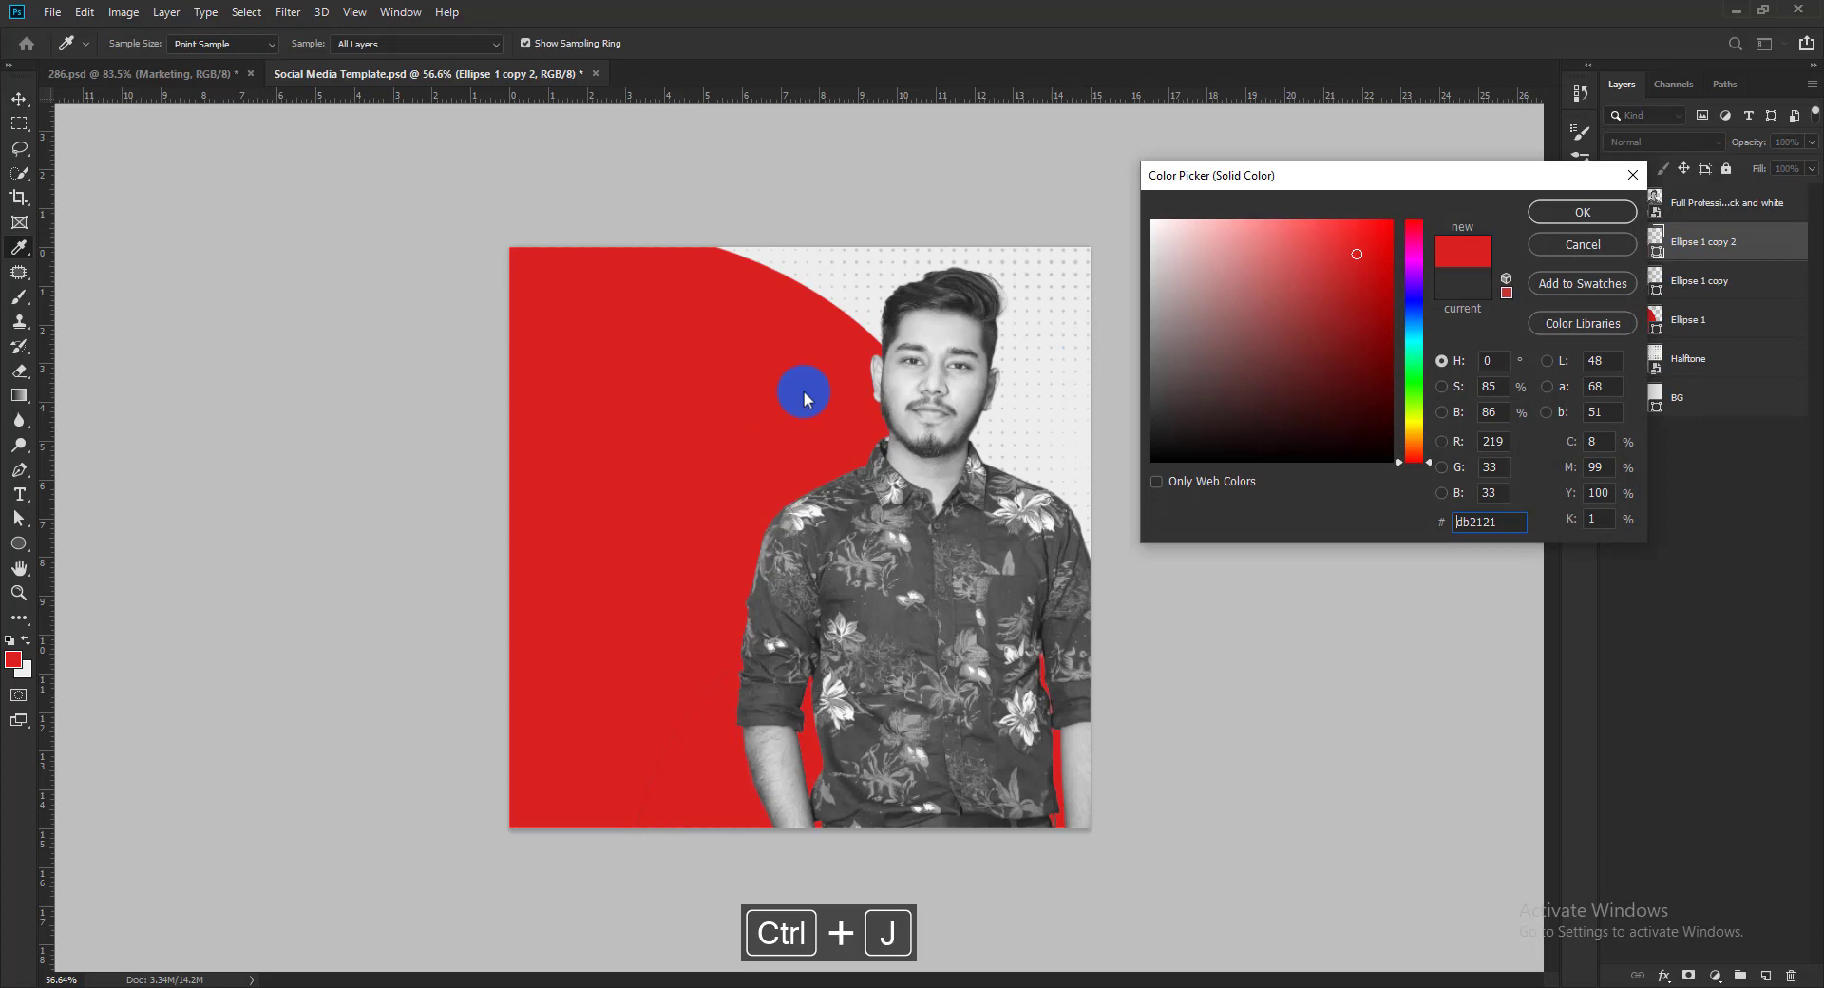
pyautogui.click(1583, 213)
# Scale the new red ellipse copy down to about 70% around its centre so the dark grey ellipse shows around it
pyautogui.hotkey('ctrl', 't')
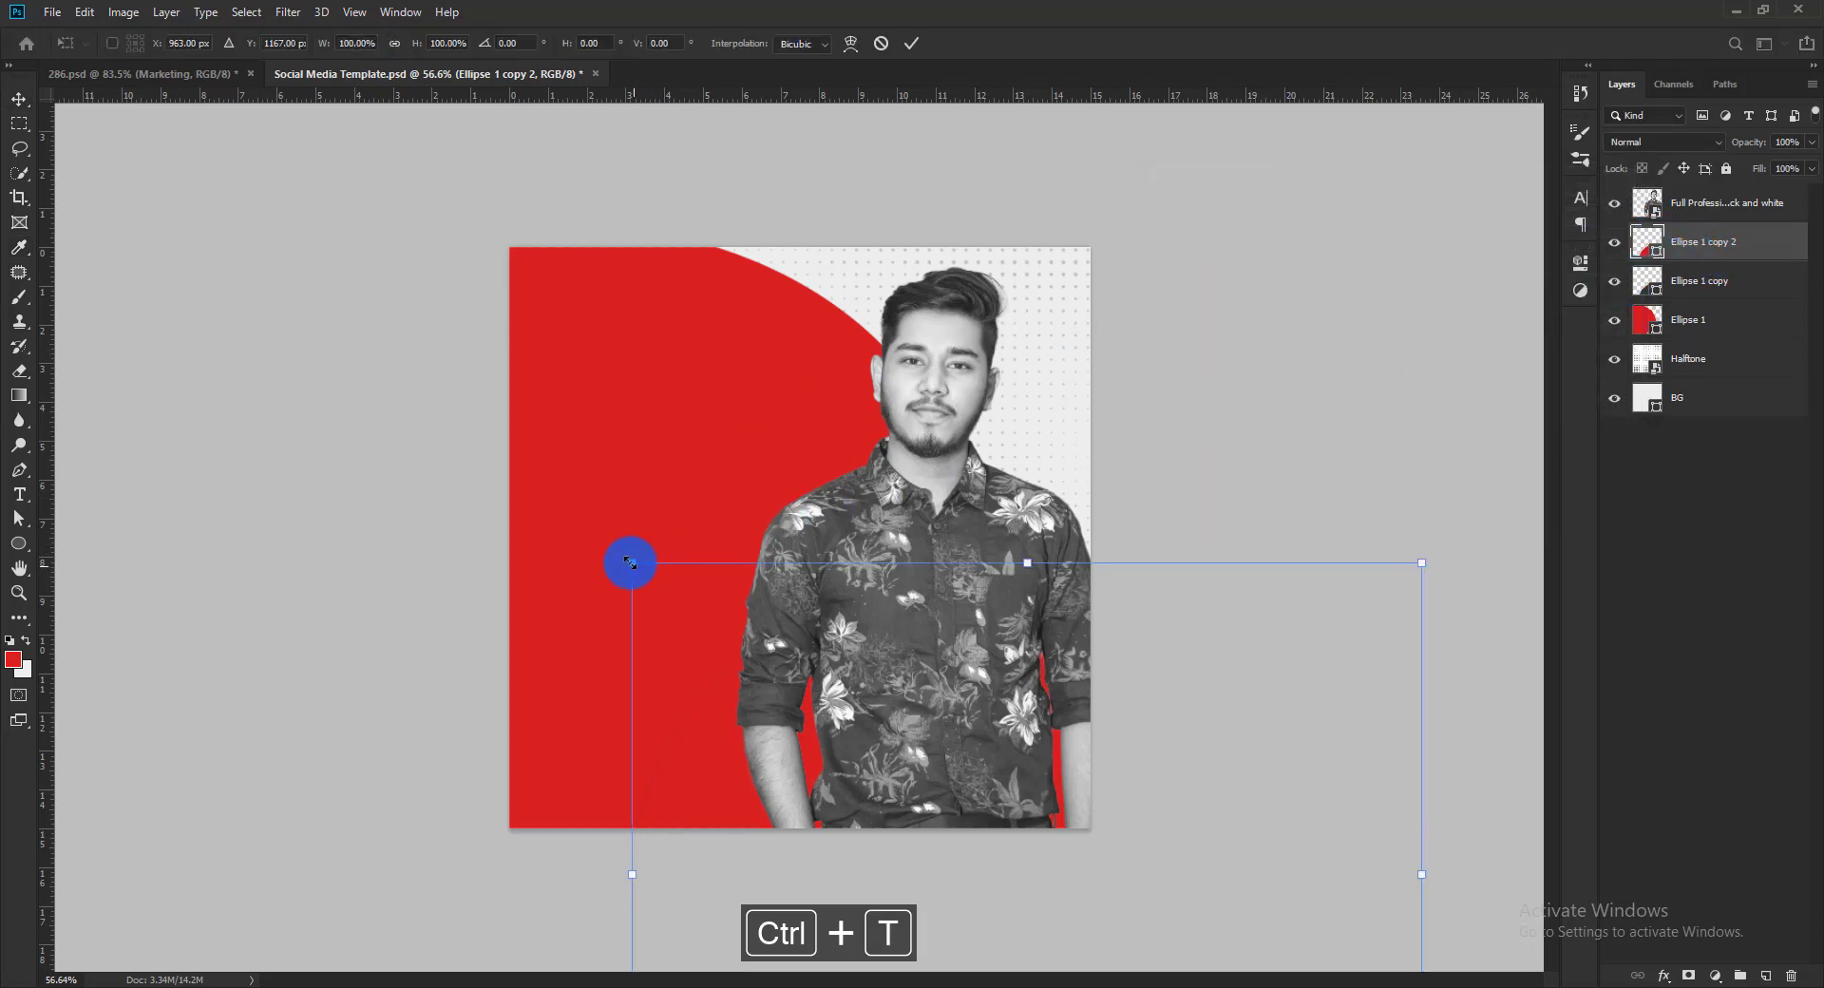
pyautogui.moveTo(630, 563); pyautogui.dragTo(746, 669)
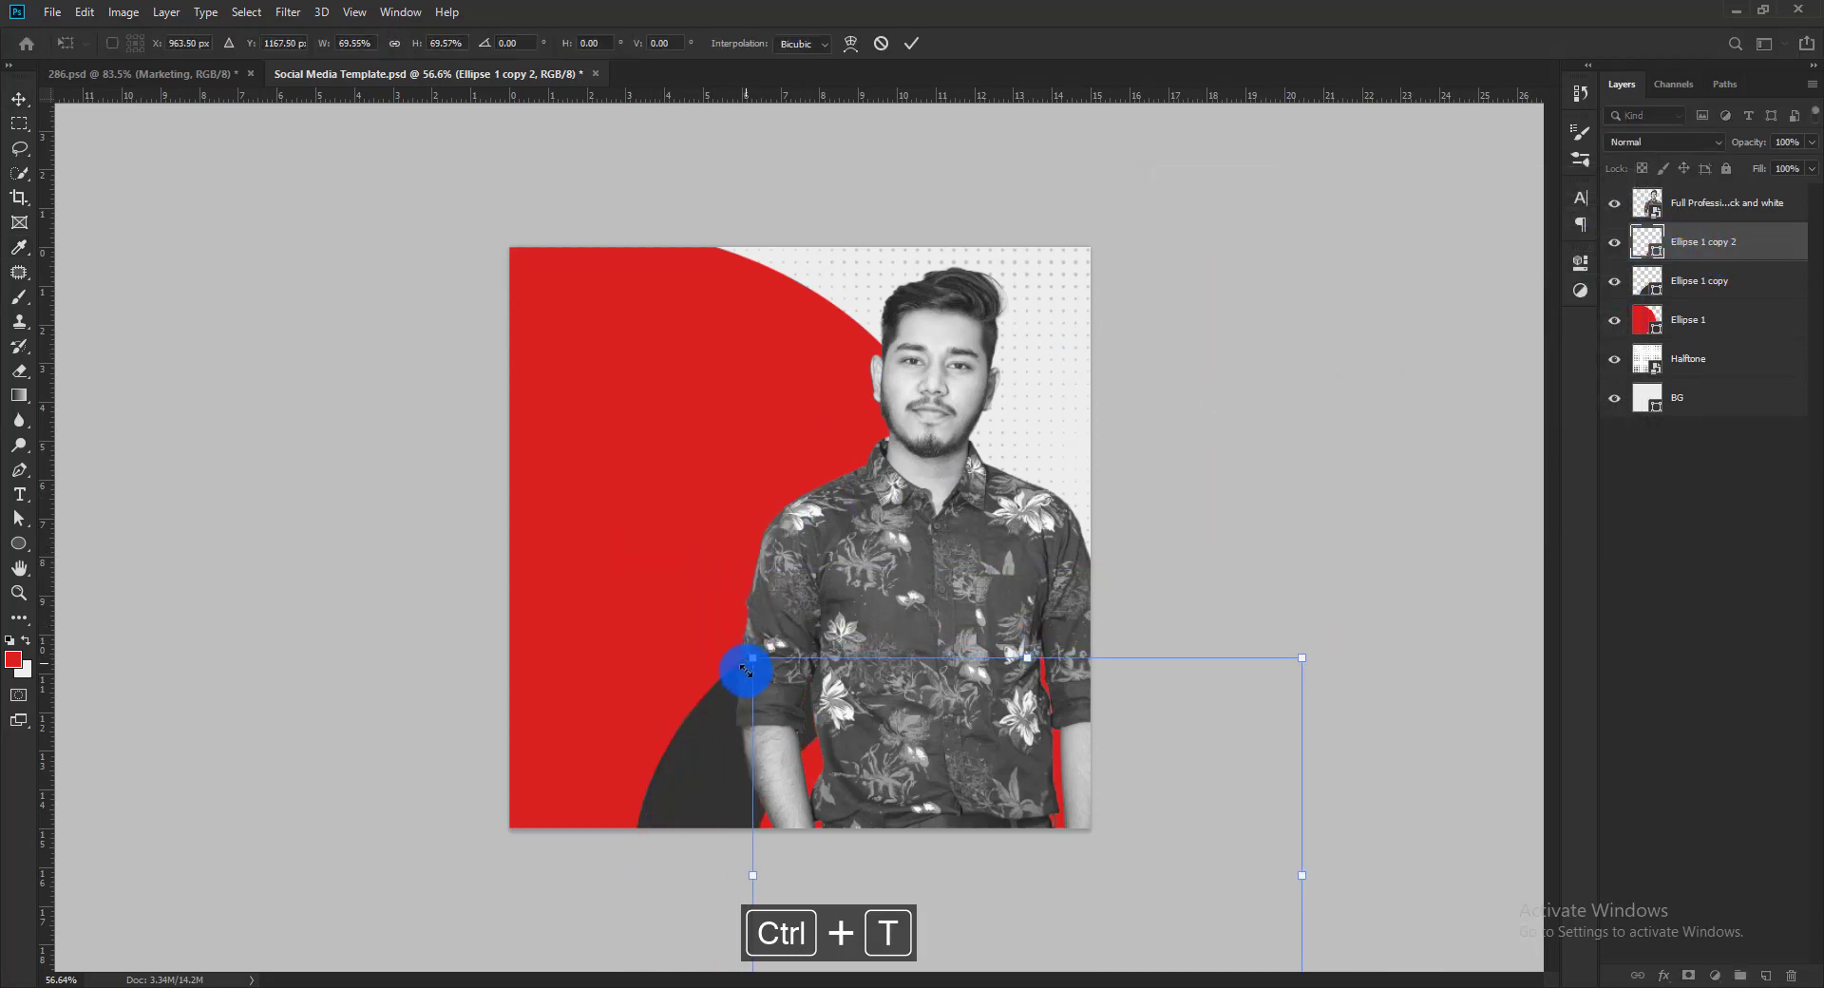
pyautogui.press('Return')
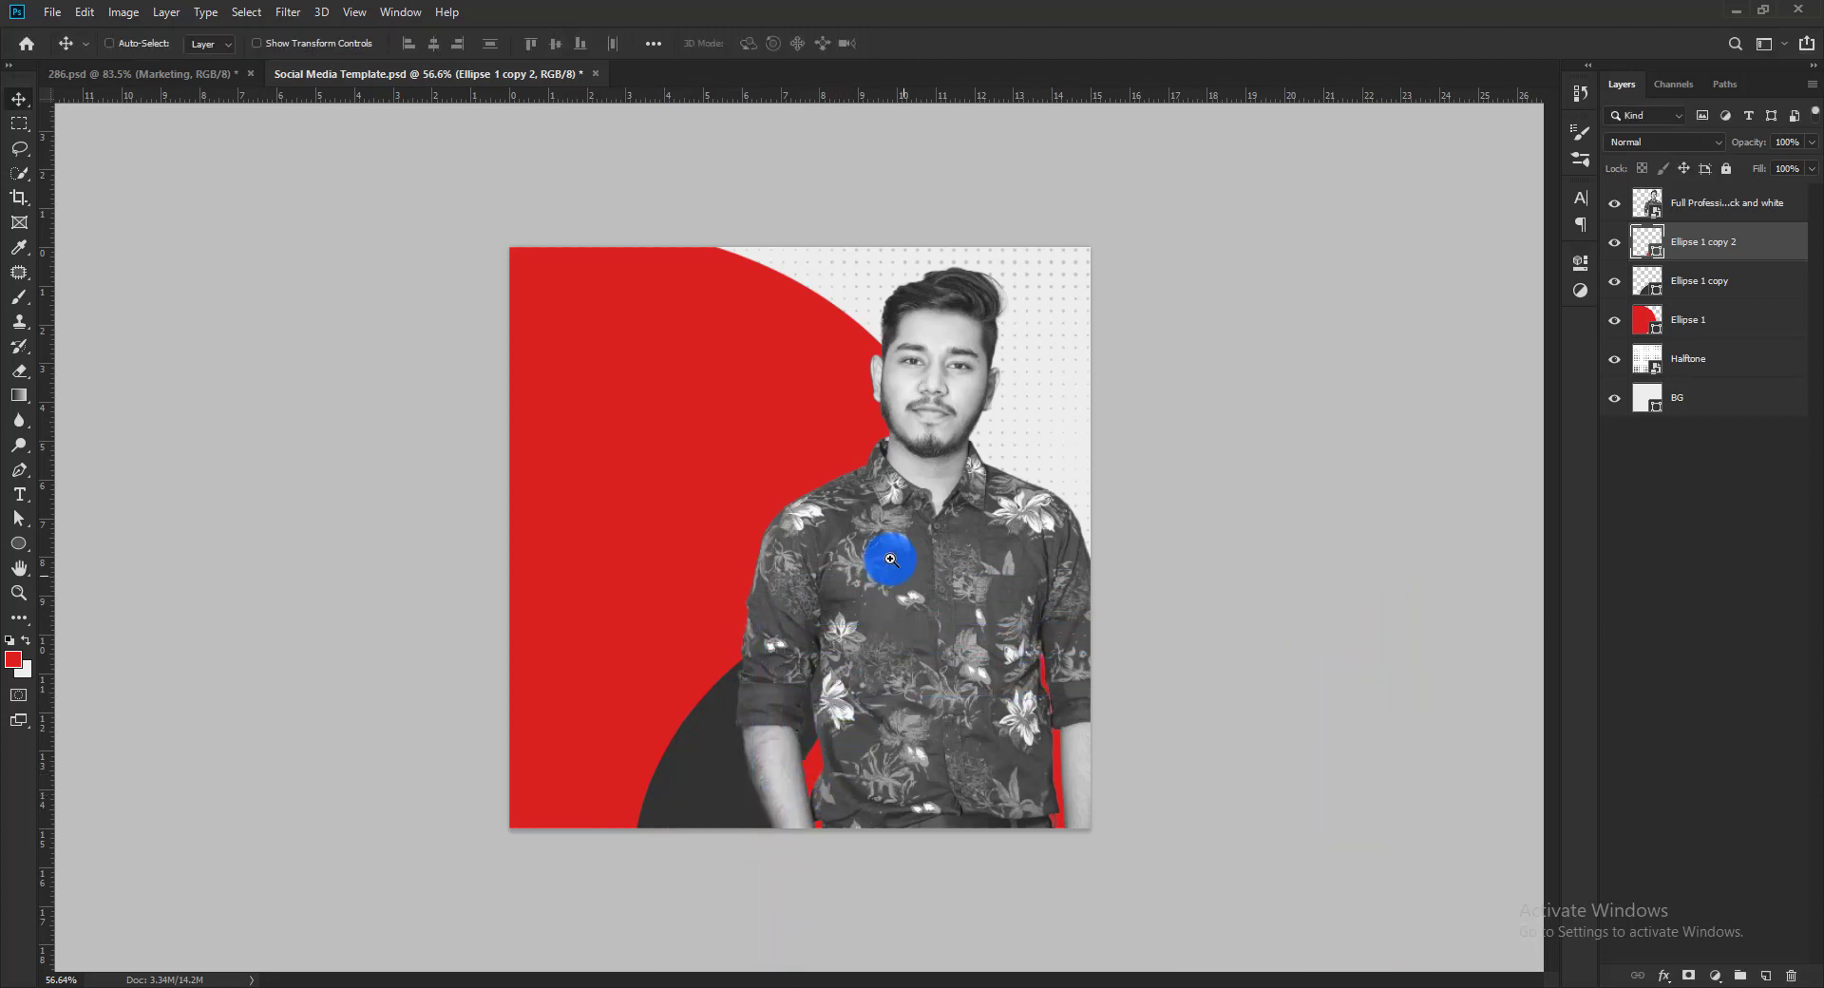
pyautogui.keyDown('alt'); pyautogui.click(891, 560); pyautogui.keyUp('alt')
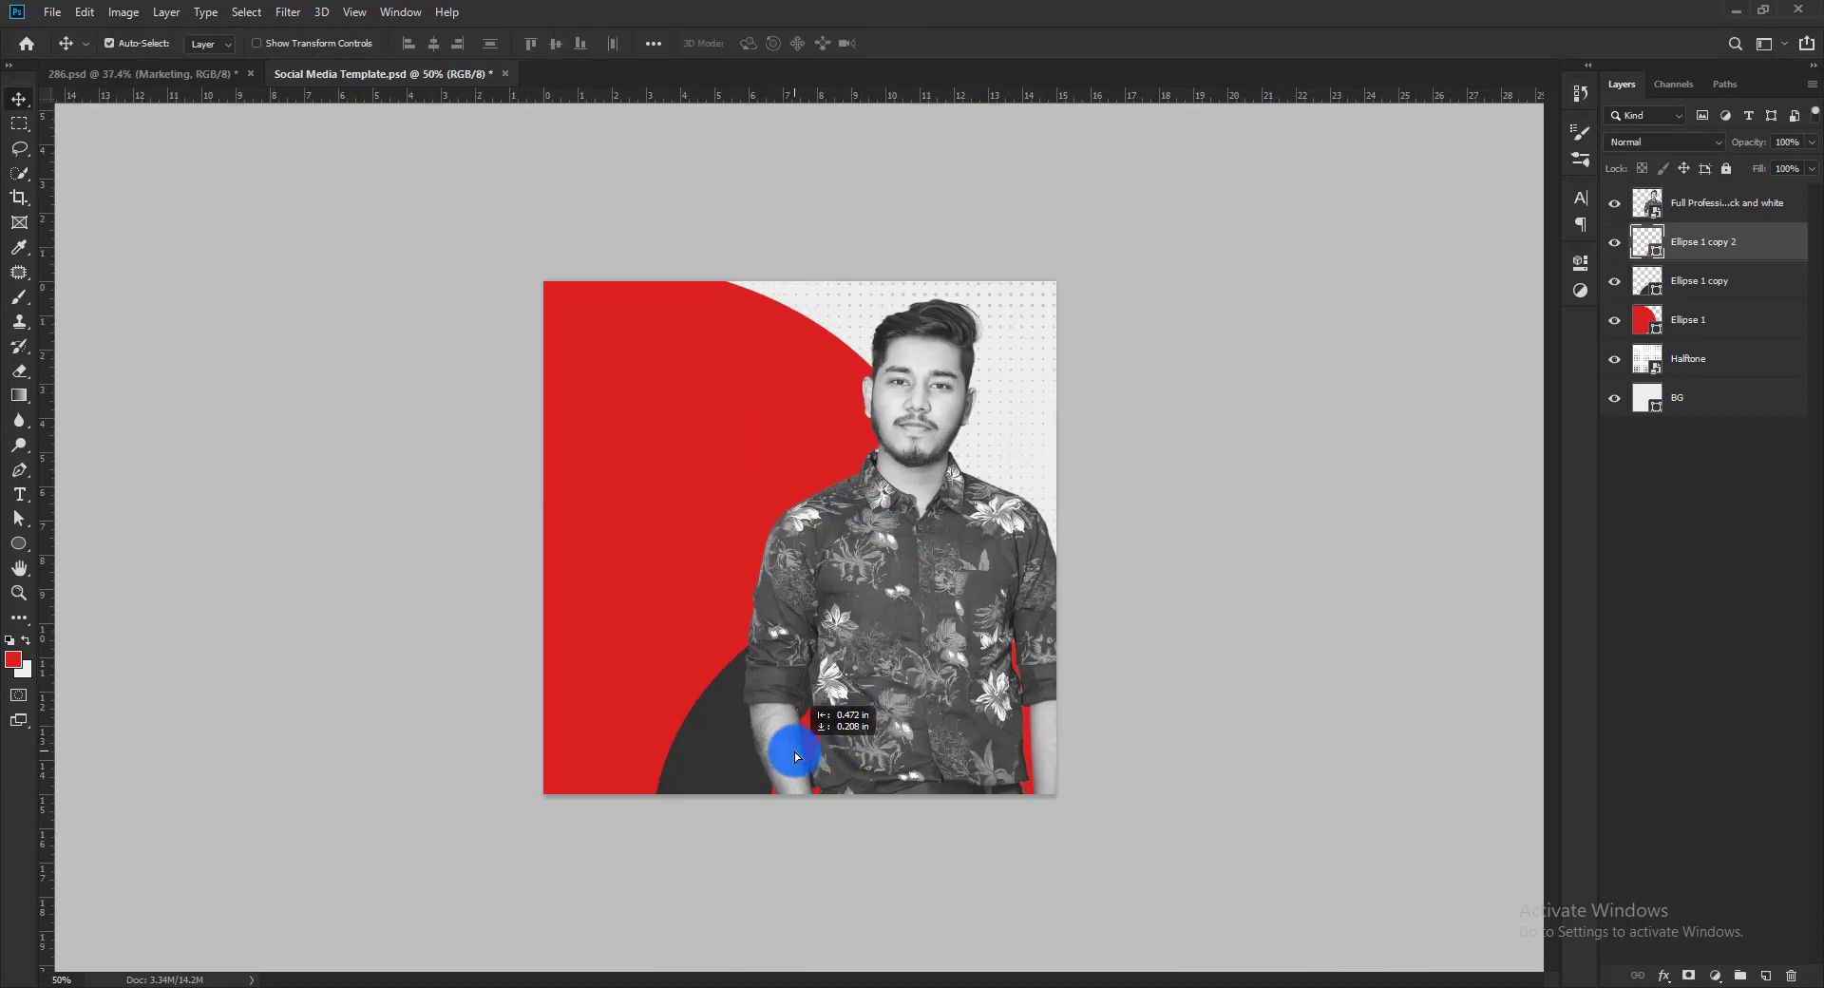
# Add the white text MARKETING over the large red ellipse and move it right until the whole word is inside the canvas
pyautogui.moveTo(1140, 575); pyautogui.dragTo(1137, 568)
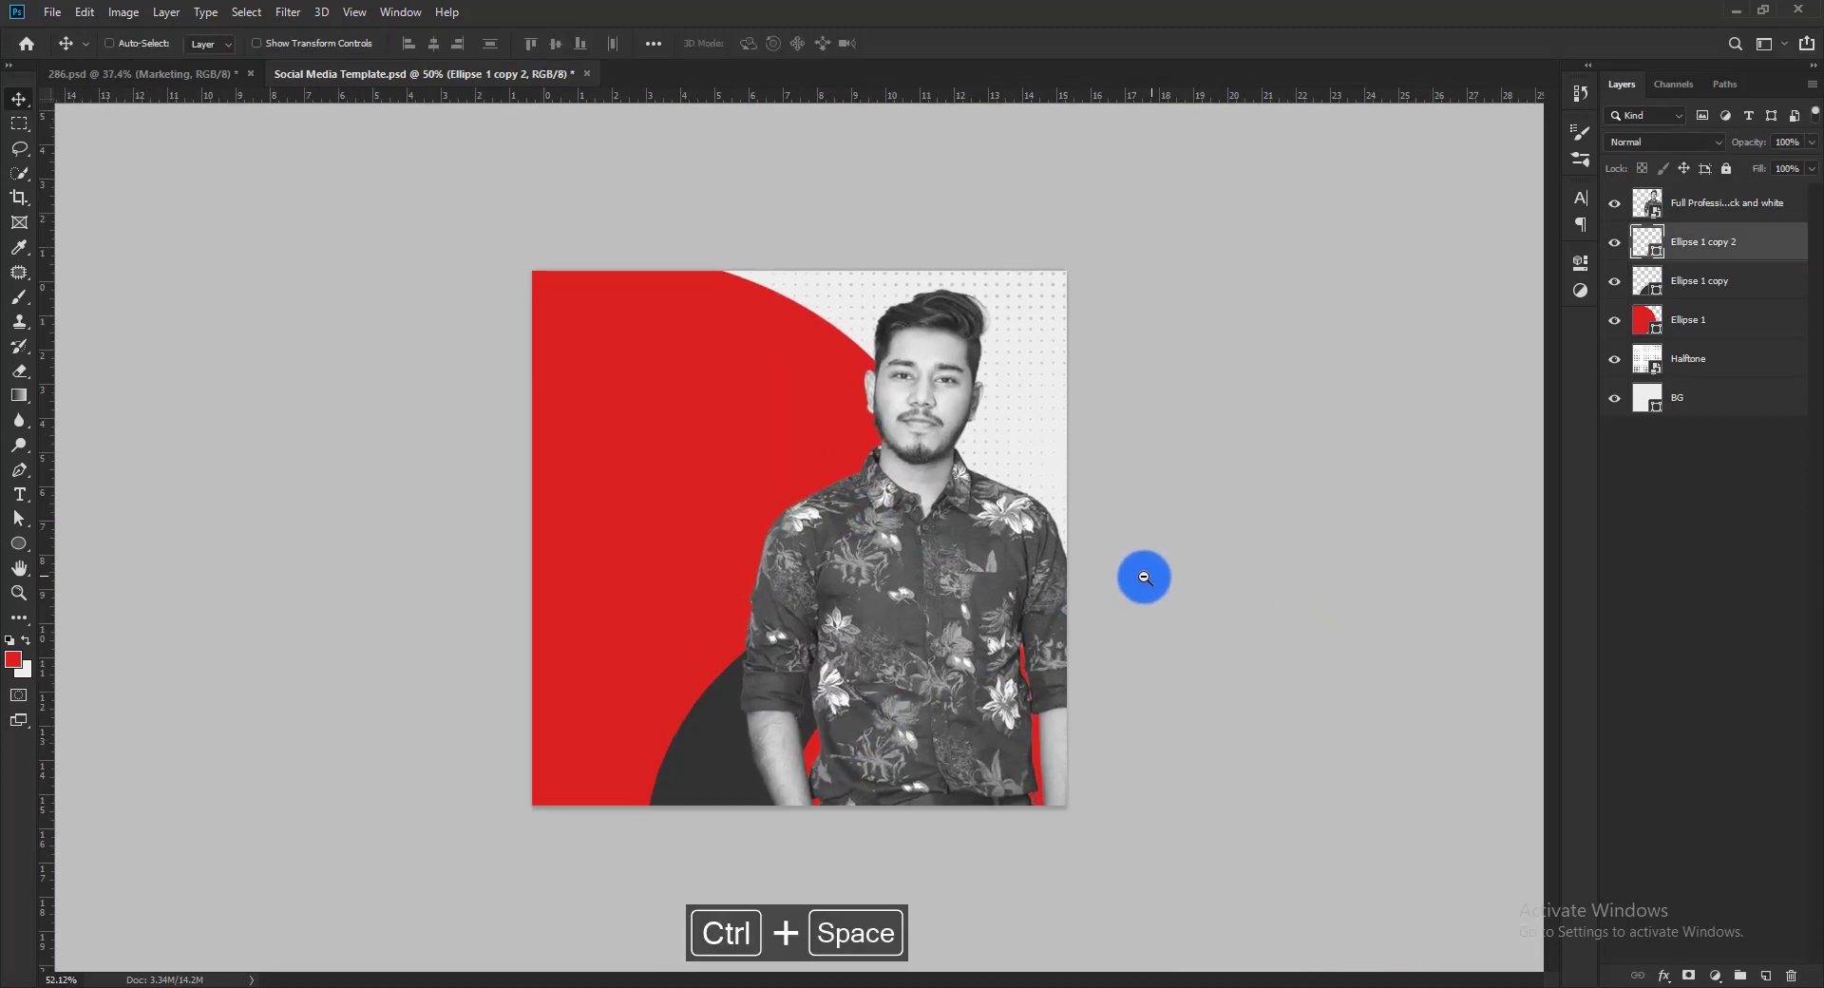
pyautogui.keyDown('ctrl'); pyautogui.click(1133, 567); pyautogui.keyUp('ctrl')
pyautogui.keyDown('ctrl'); pyautogui.click(875, 471); pyautogui.keyUp('ctrl')
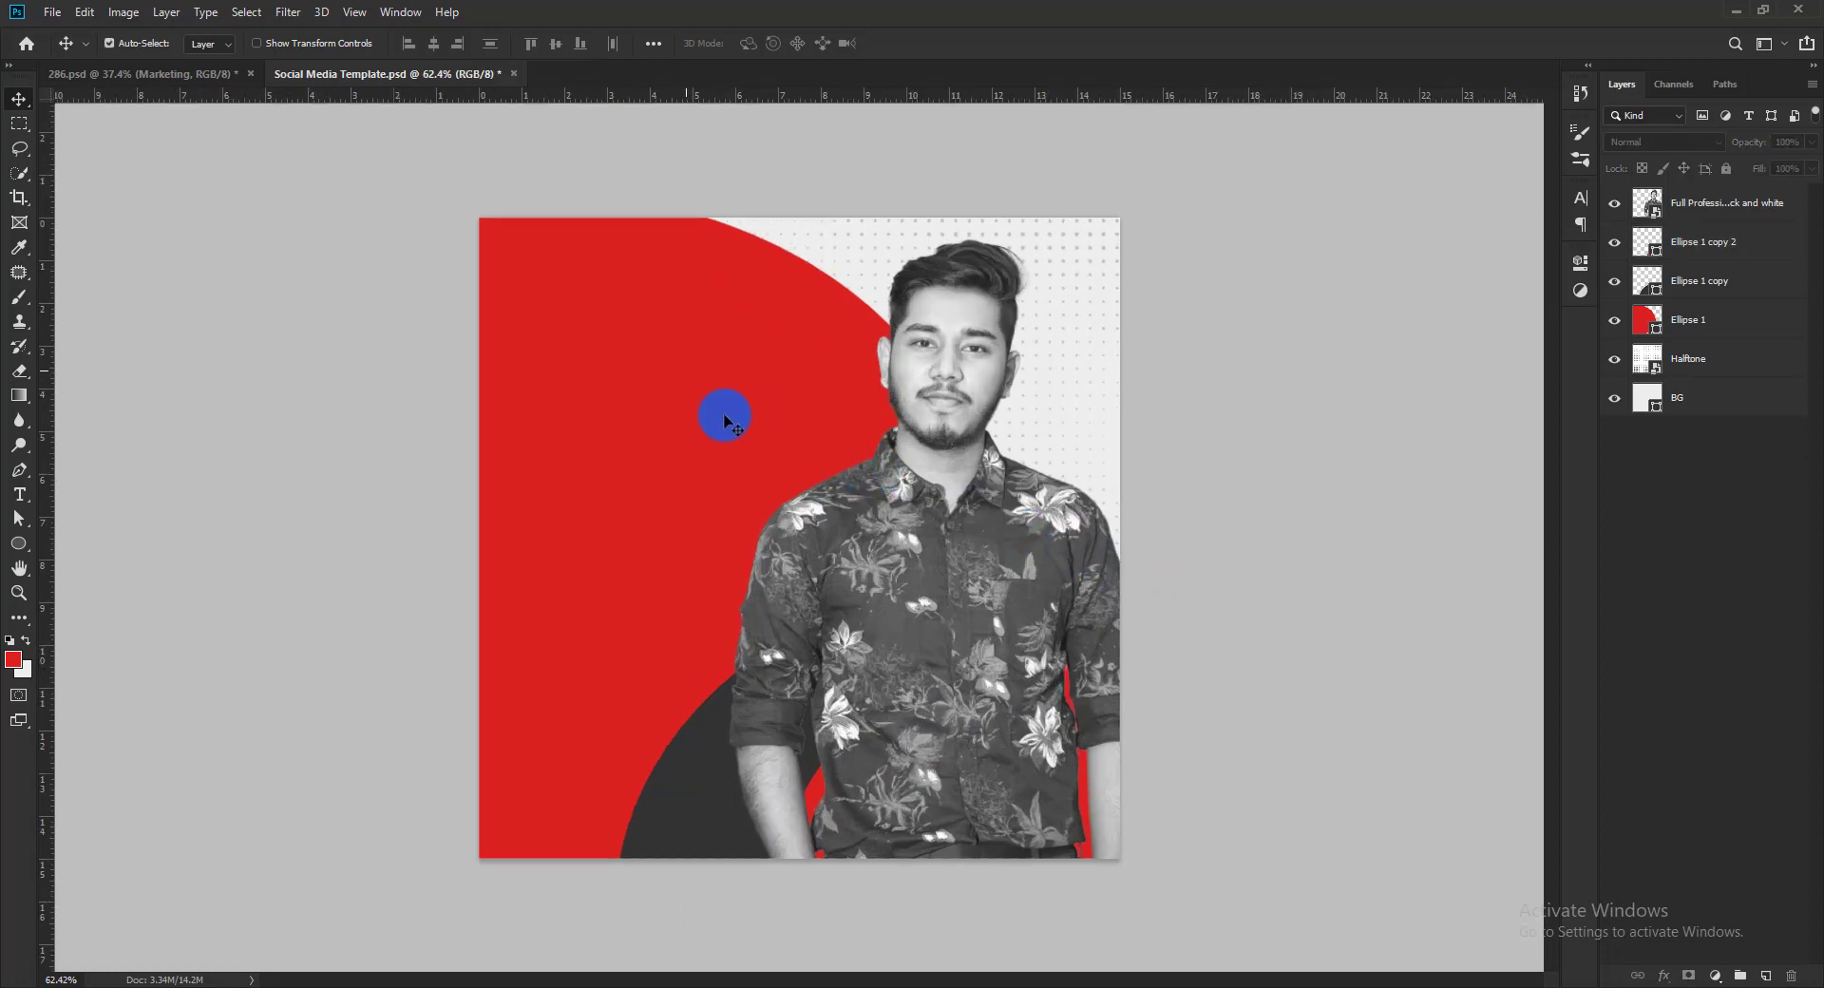
pyautogui.press('t')
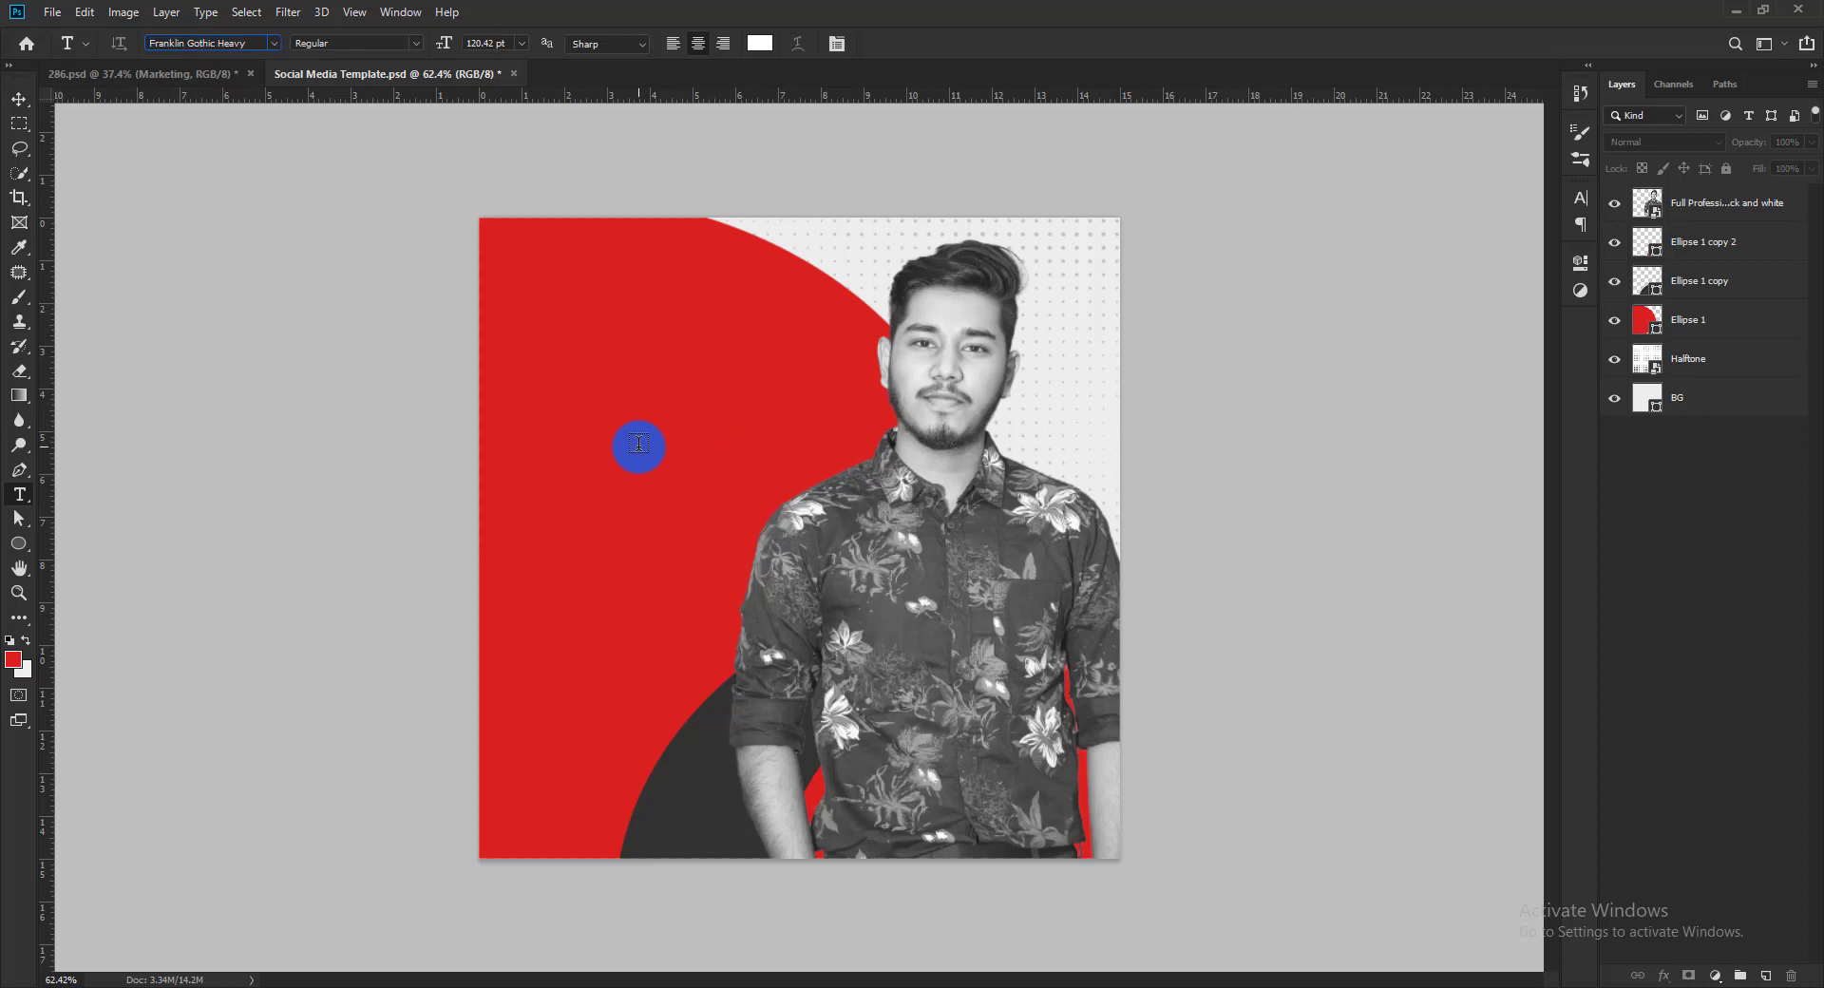
pyautogui.click(675, 445)
pyautogui.write('M')
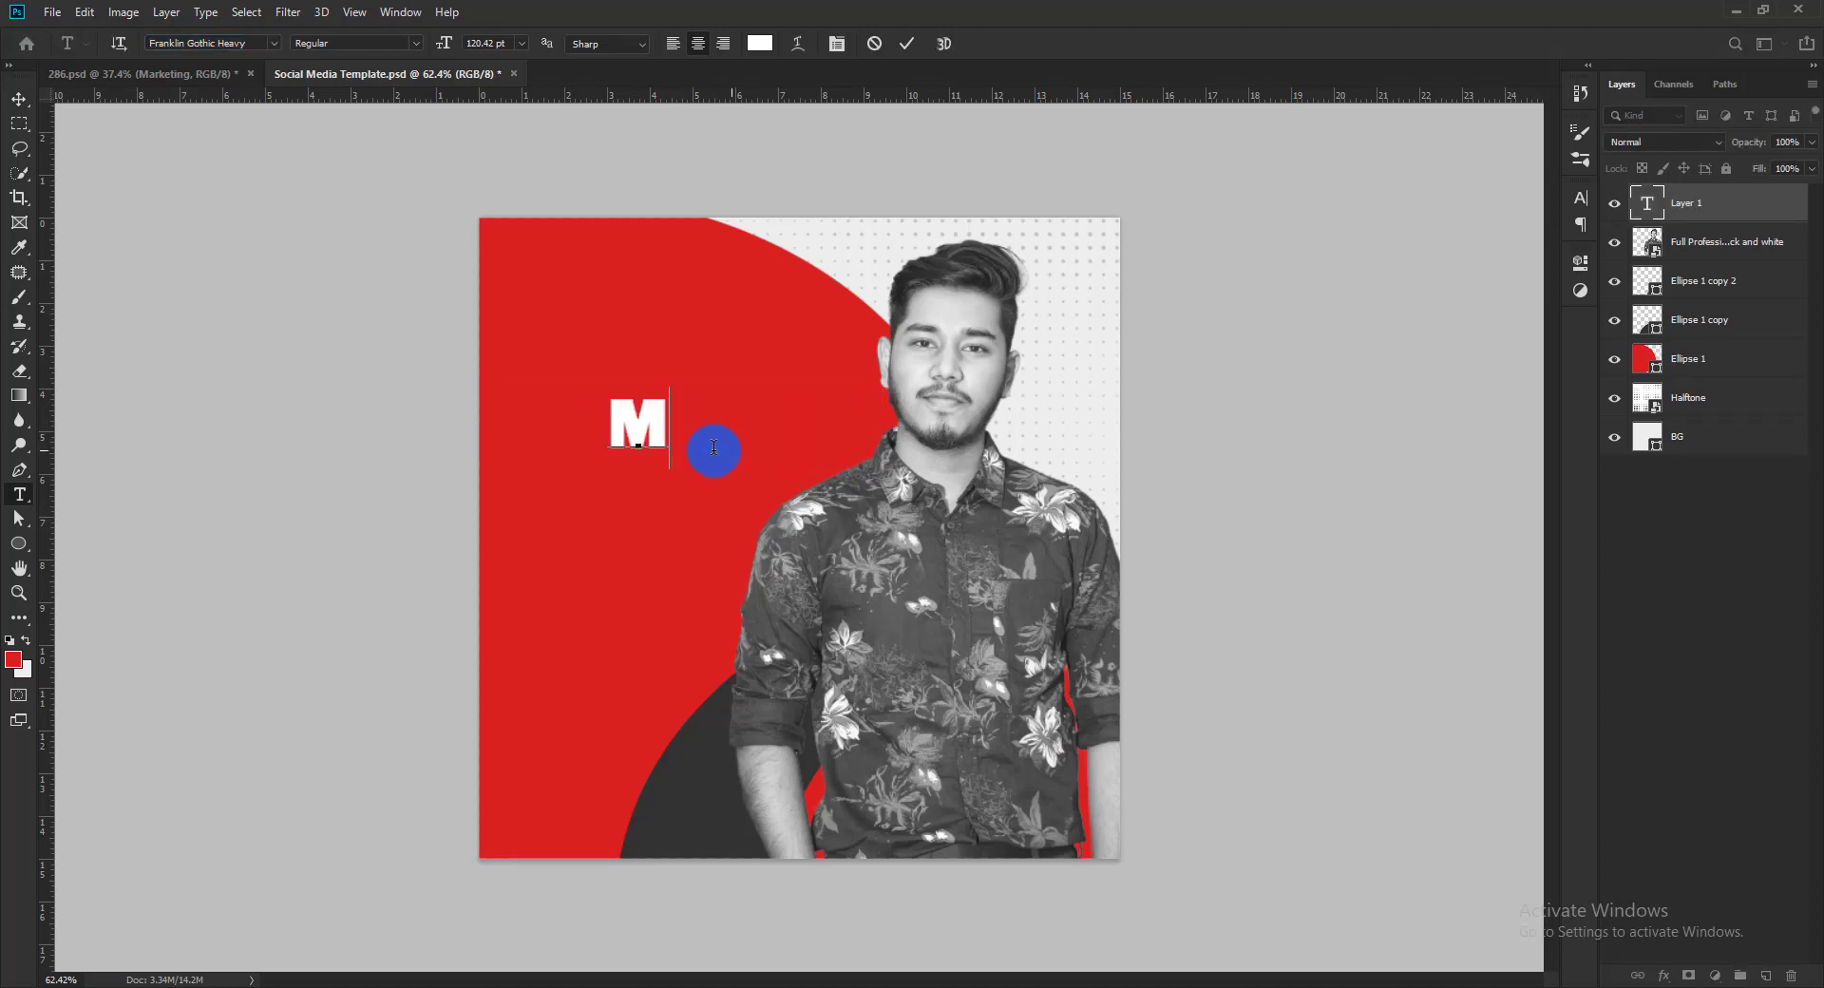
pyautogui.write('ARKETING')
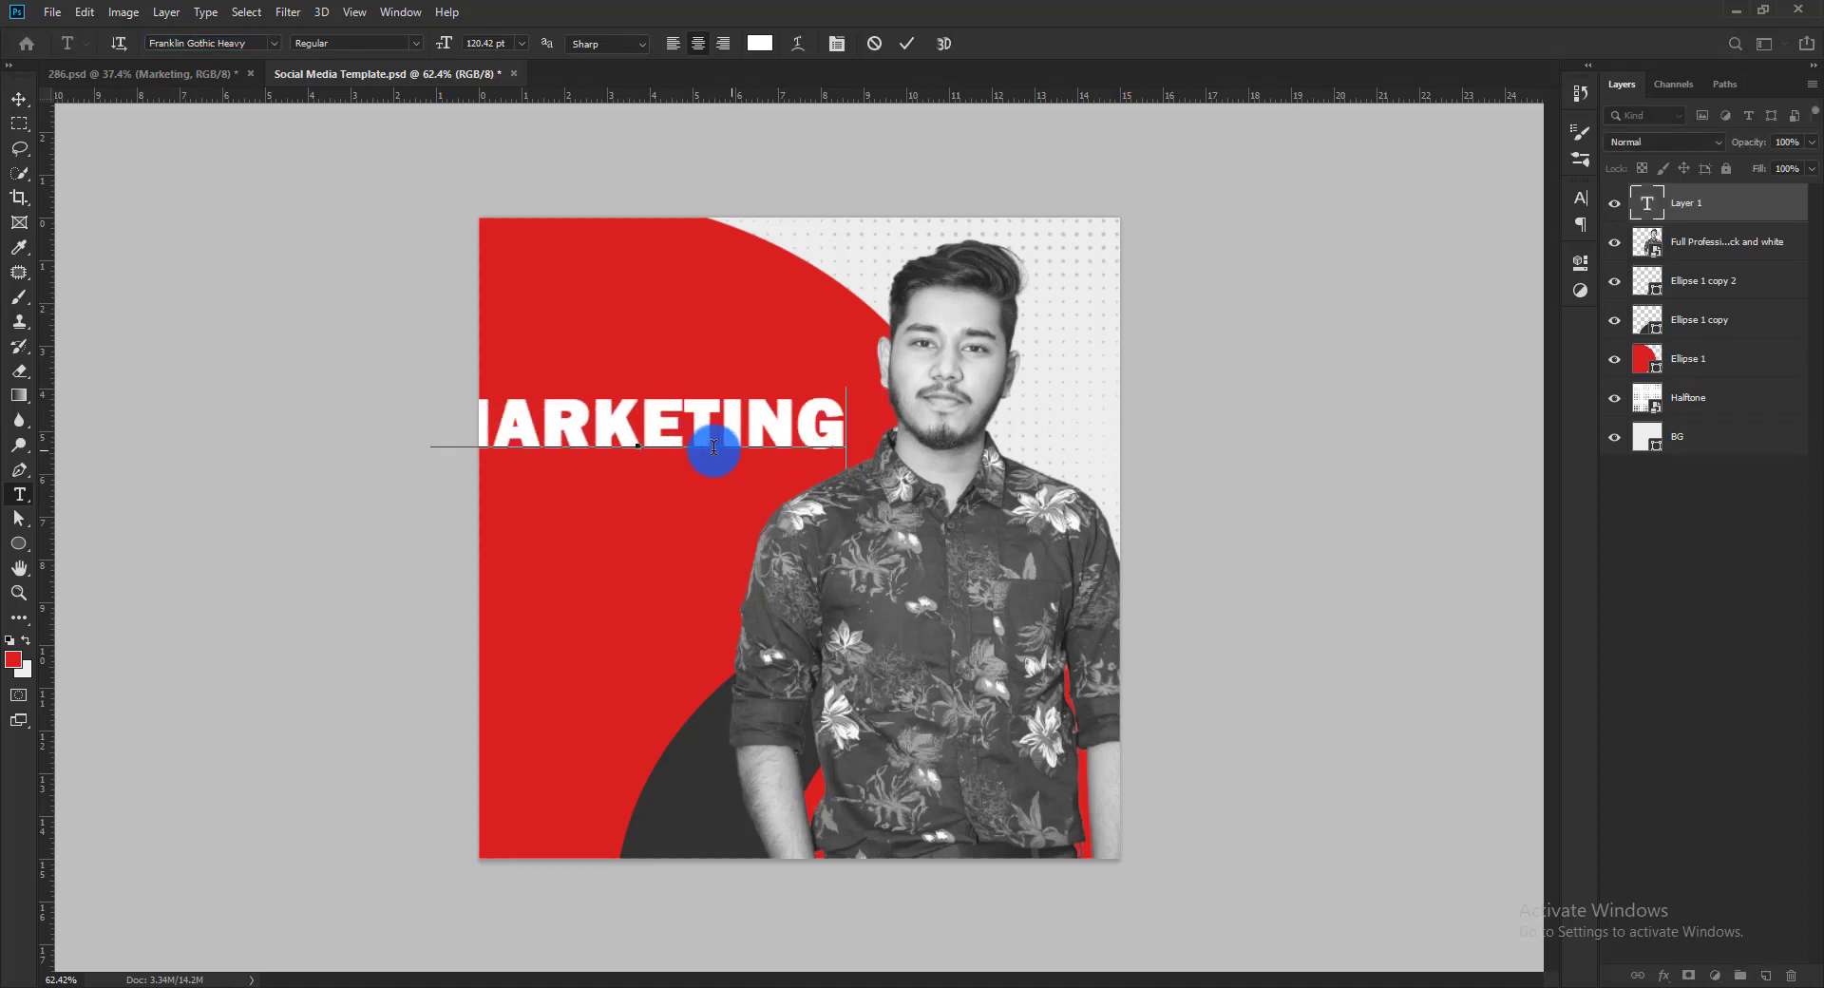
pyautogui.hotkey('ctrl', 'a')
pyautogui.click(907, 44)
pyautogui.press('v')
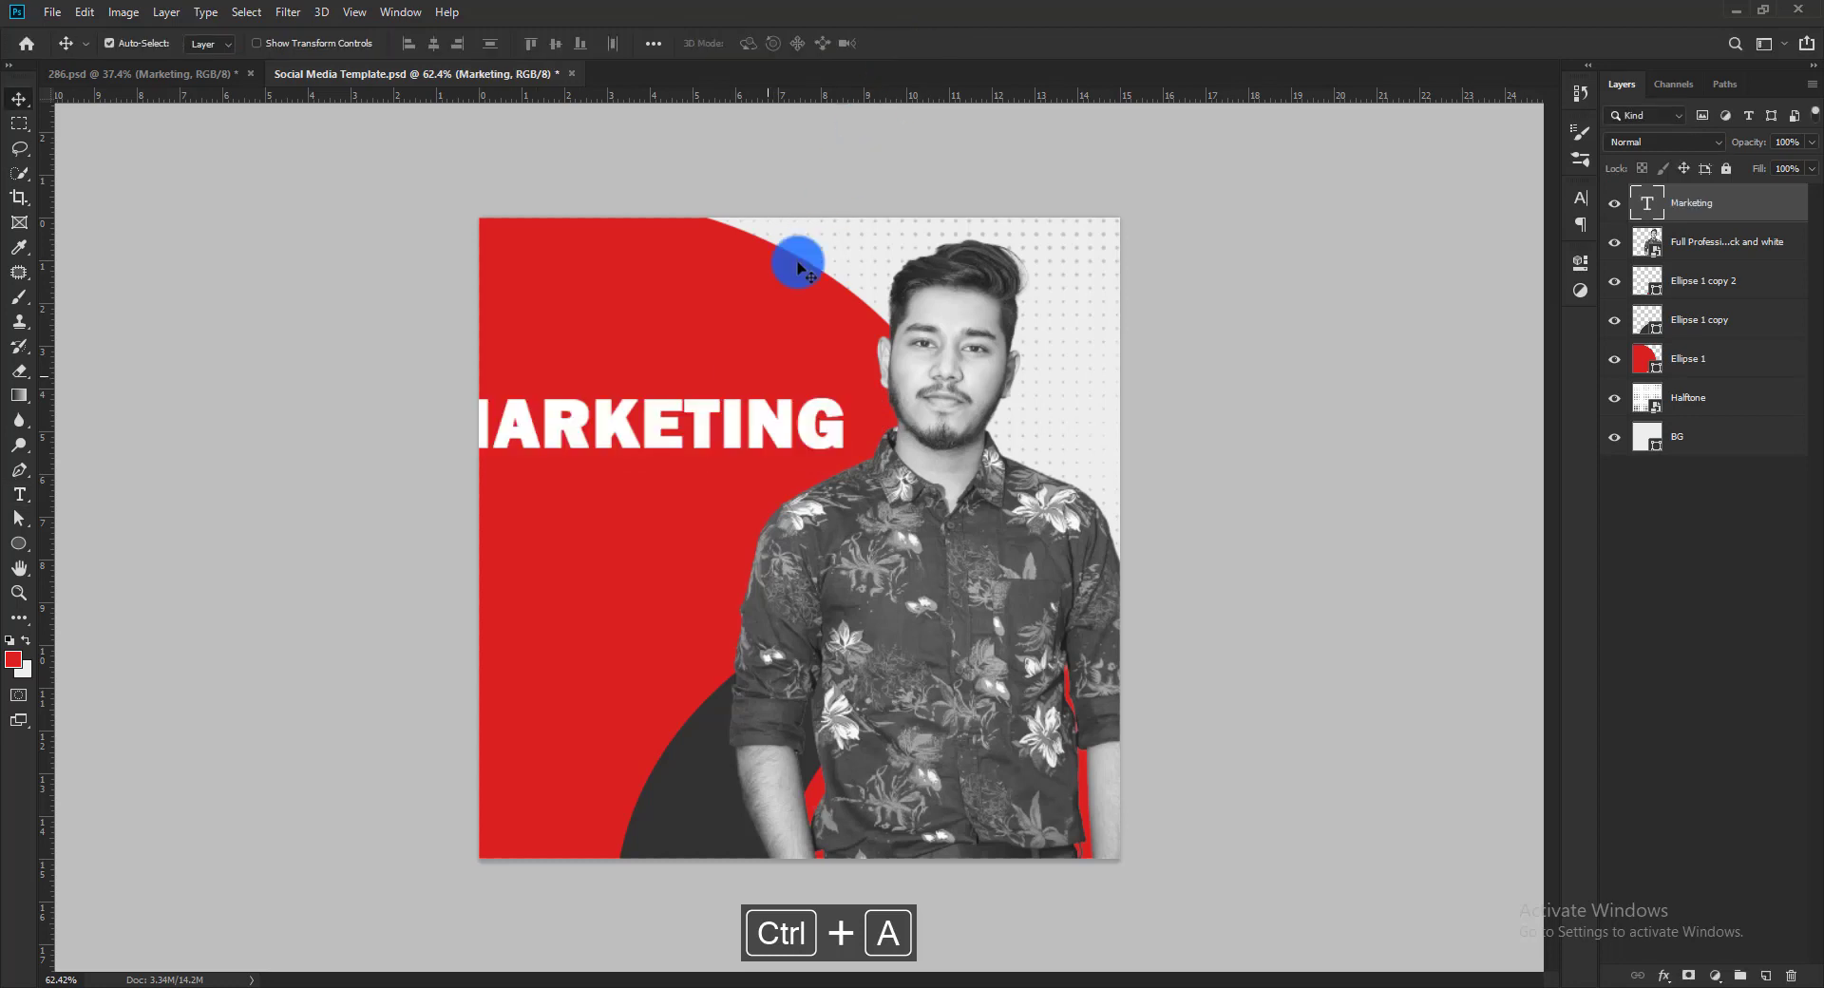
pyautogui.moveTo(697, 428); pyautogui.dragTo(773, 430)
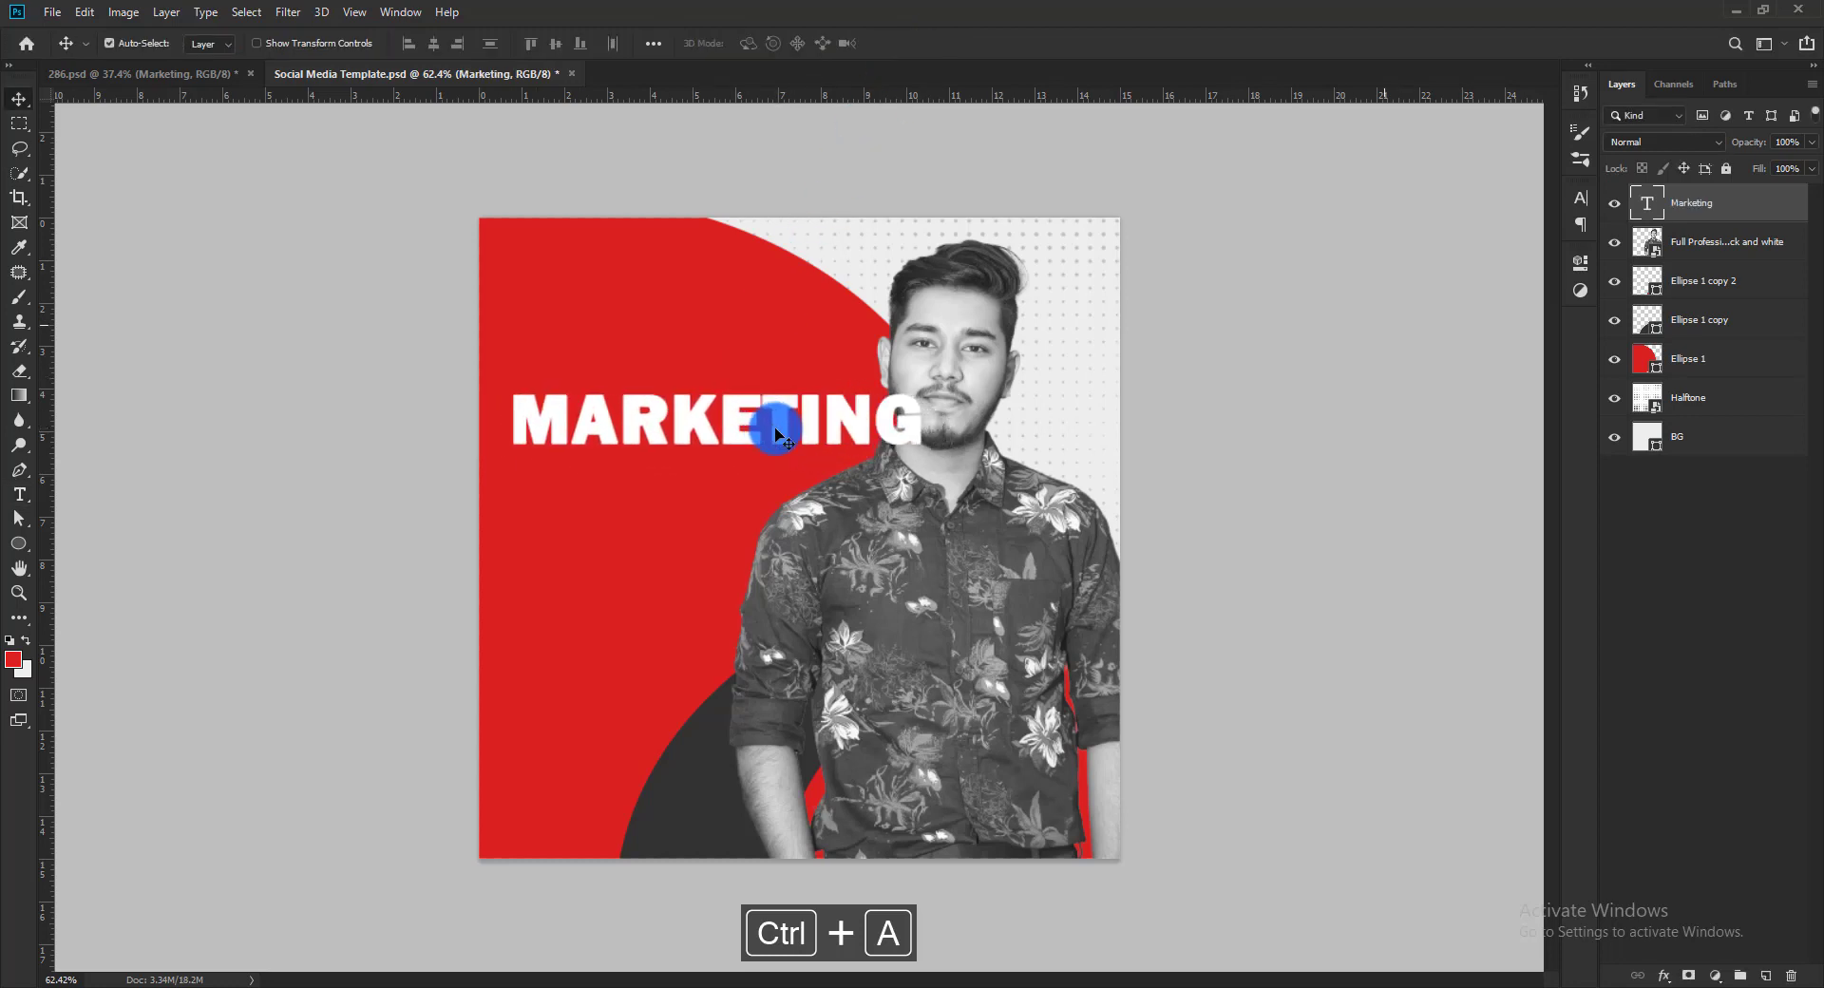
# Change the MARKETING text's font to Montserrat
pyautogui.click(1581, 197)
pyautogui.click(1416, 225)
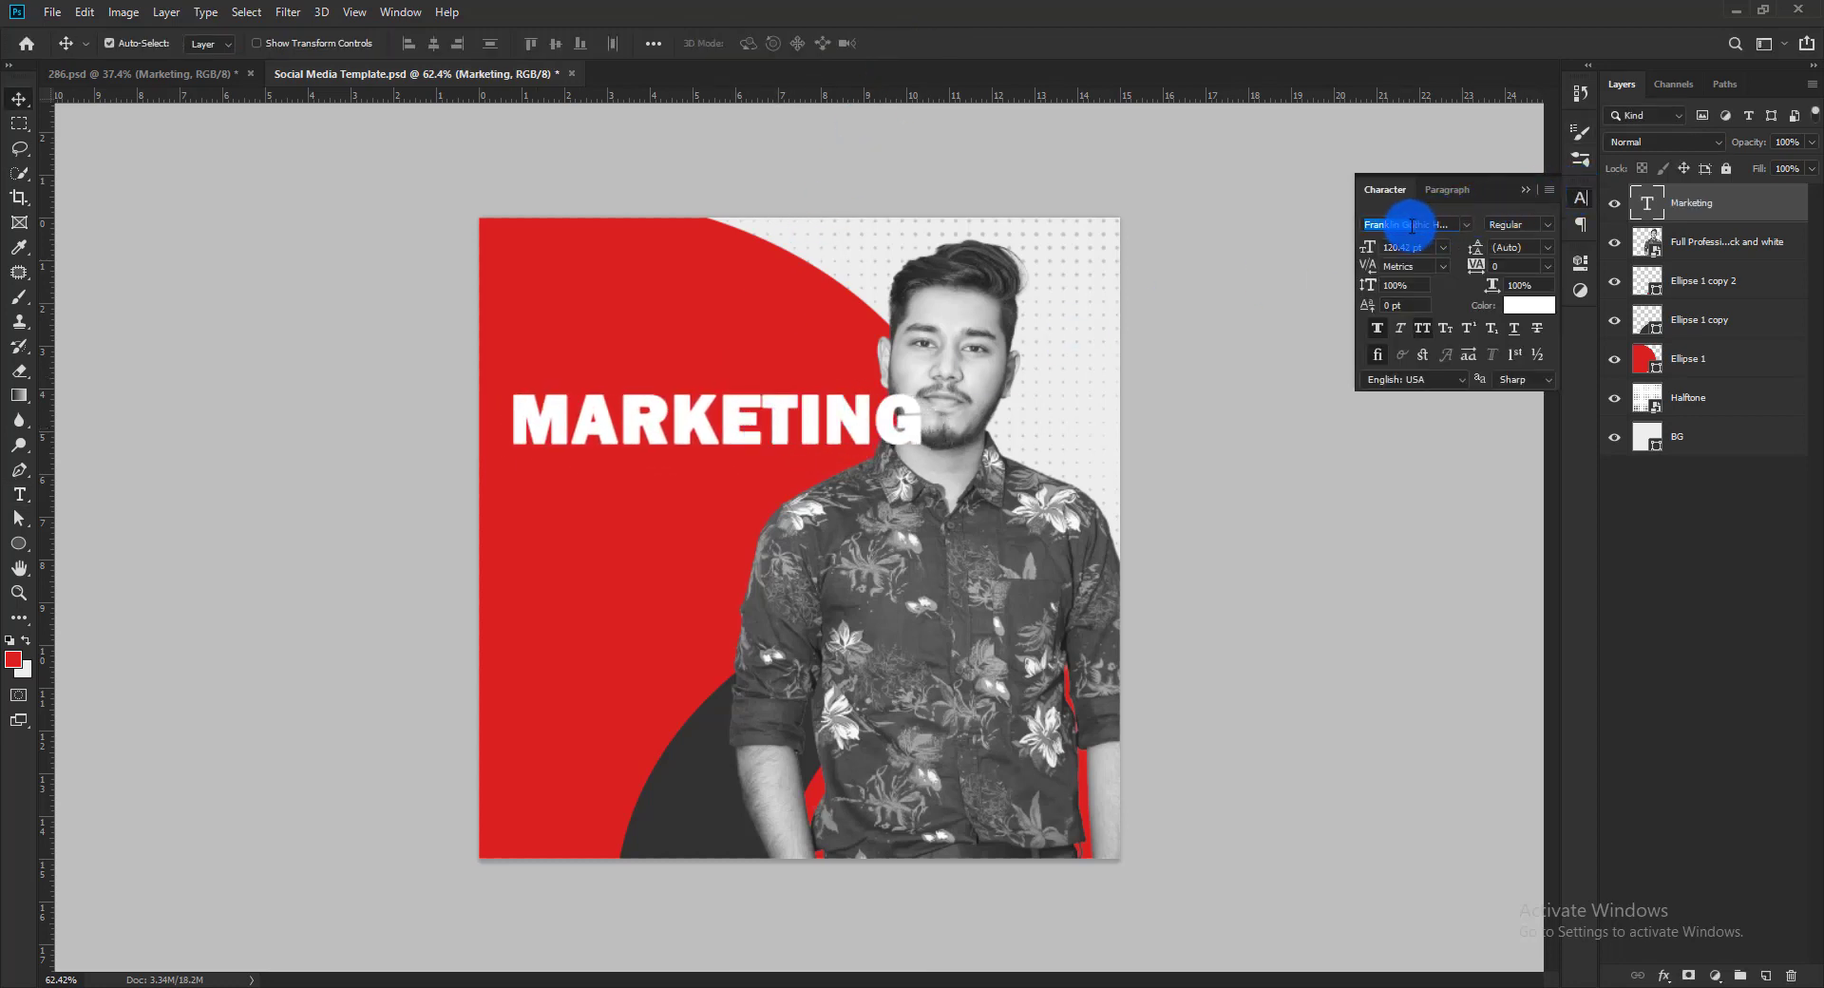
pyautogui.write('Montserrat')
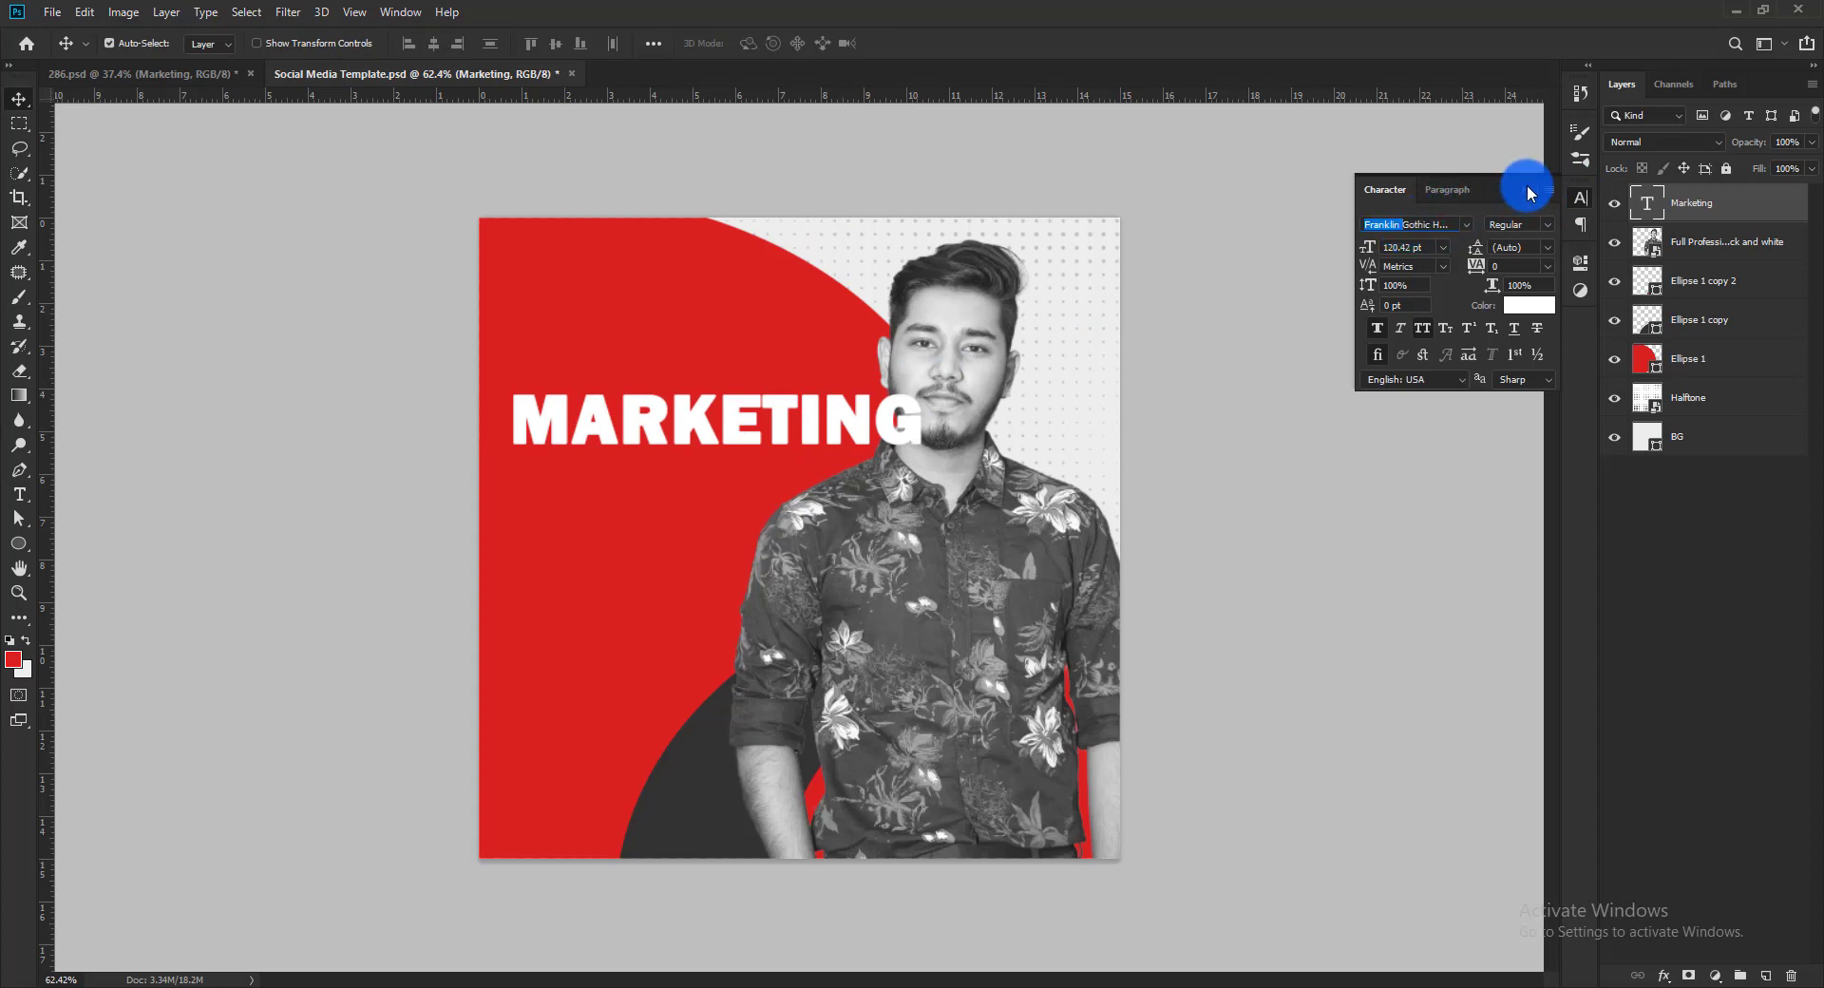
pyautogui.click(1526, 189)
pyautogui.click(1731, 211)
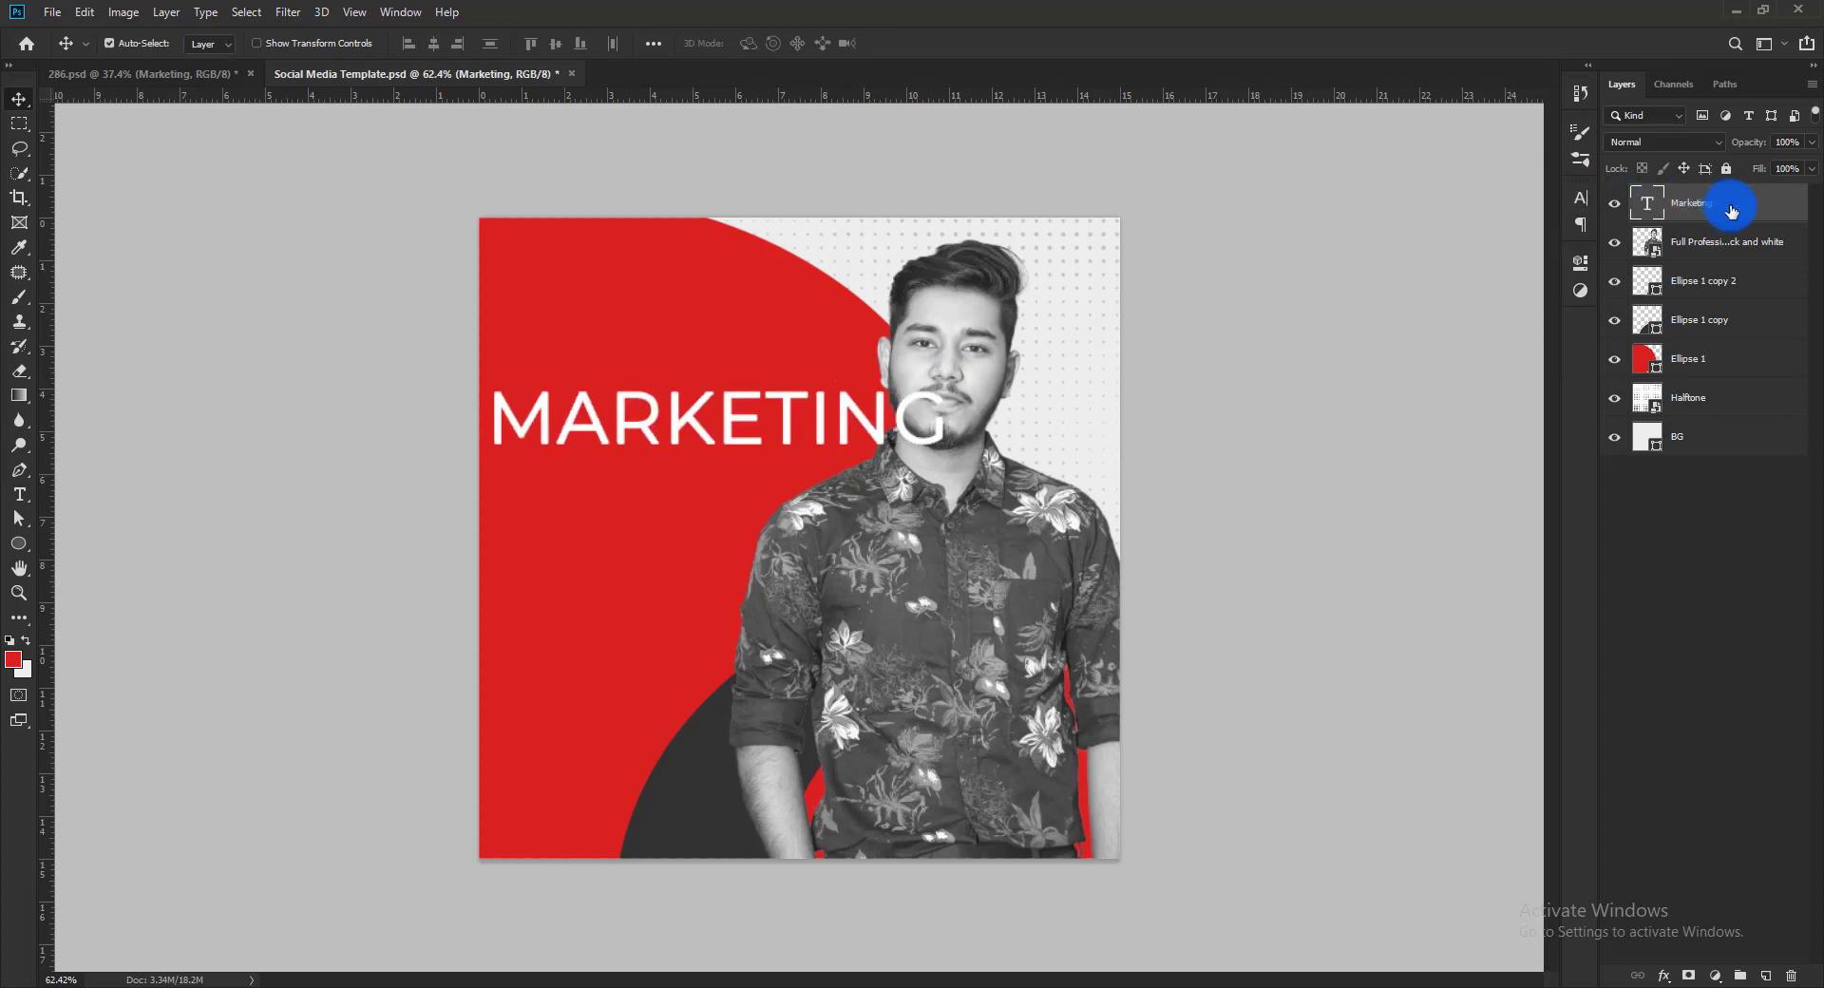
# Set the MARKETING text's font to Franklin Gothic Demi Cond Regular and move its layer beneath the portrait layer
pyautogui.click(1582, 198)
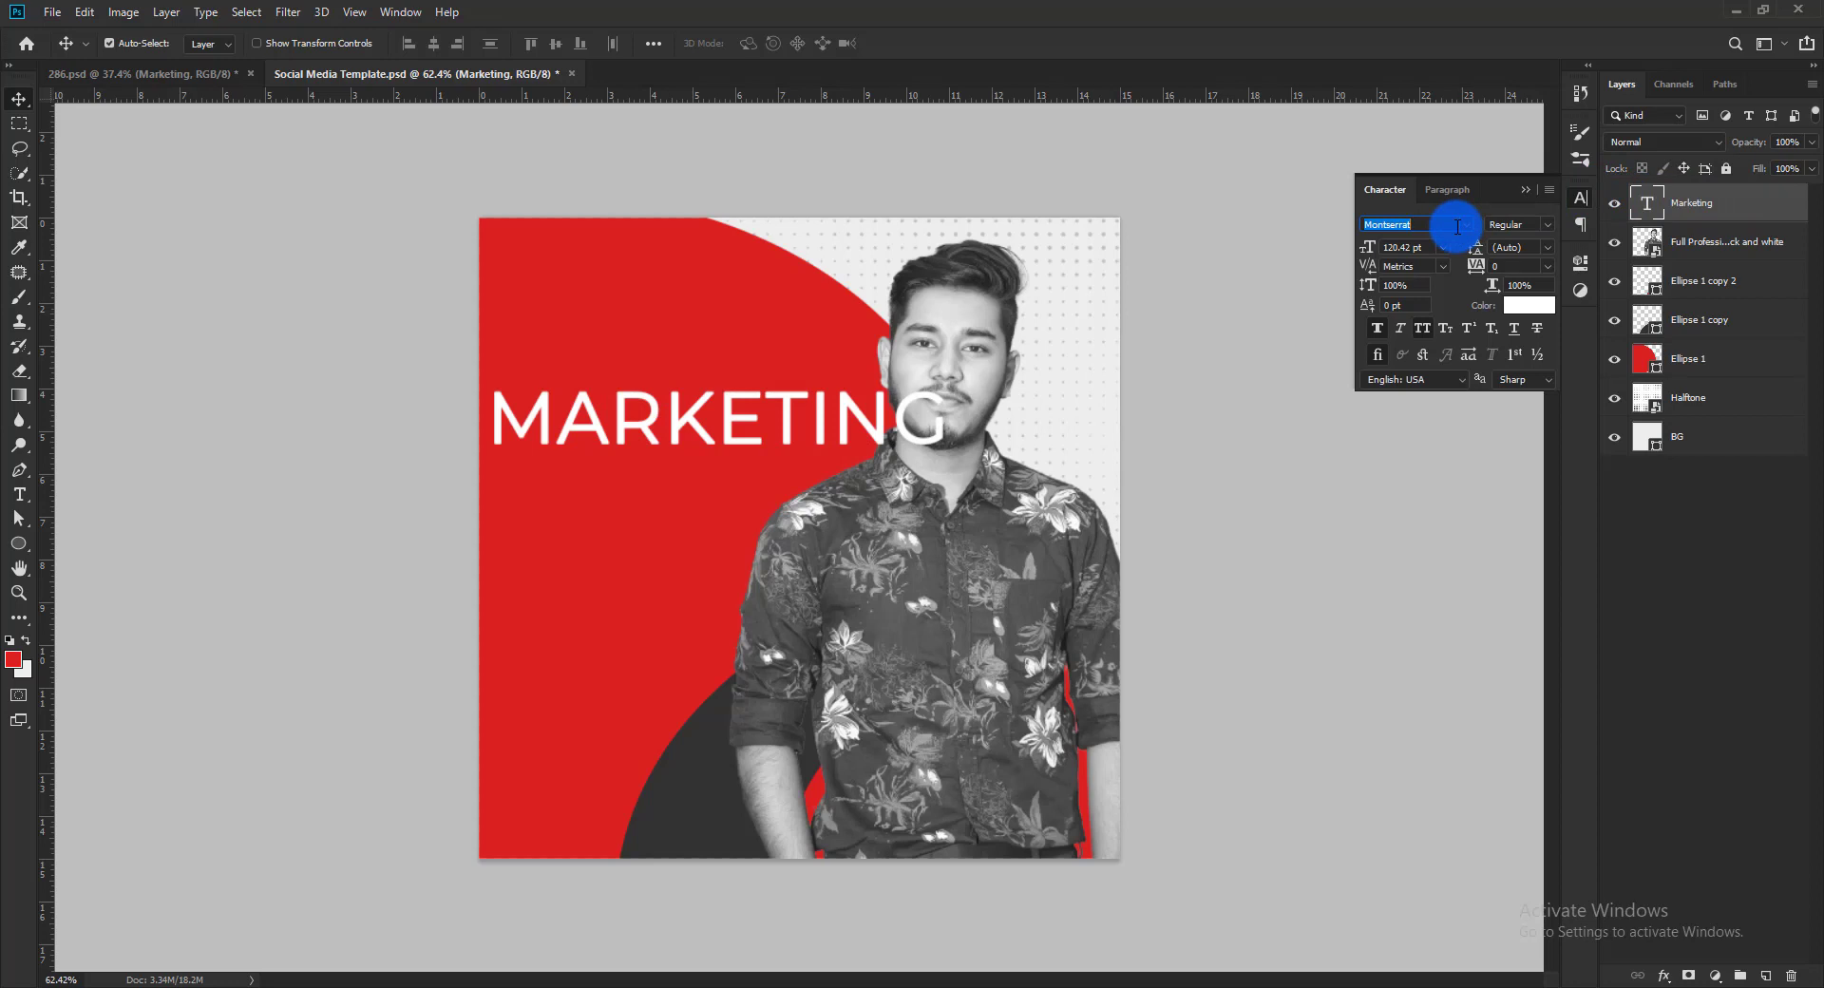
pyautogui.write('Franklin Gothic D...')
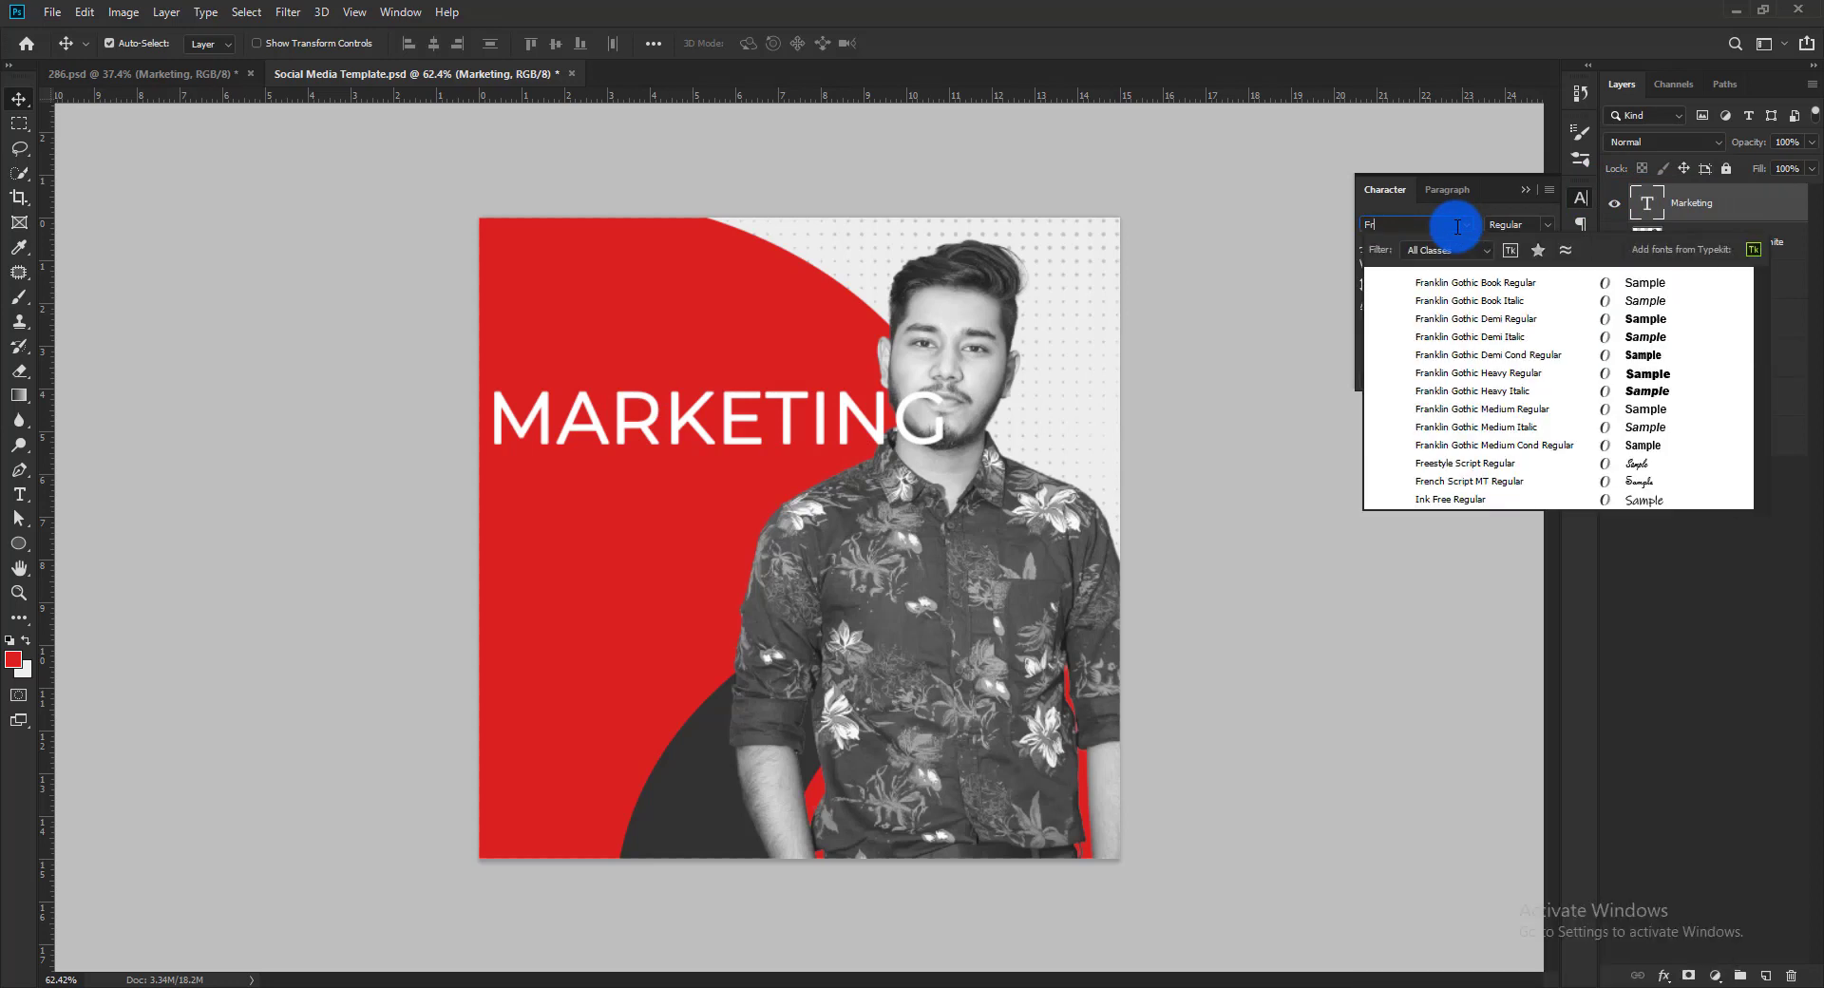
pyautogui.click(1503, 355)
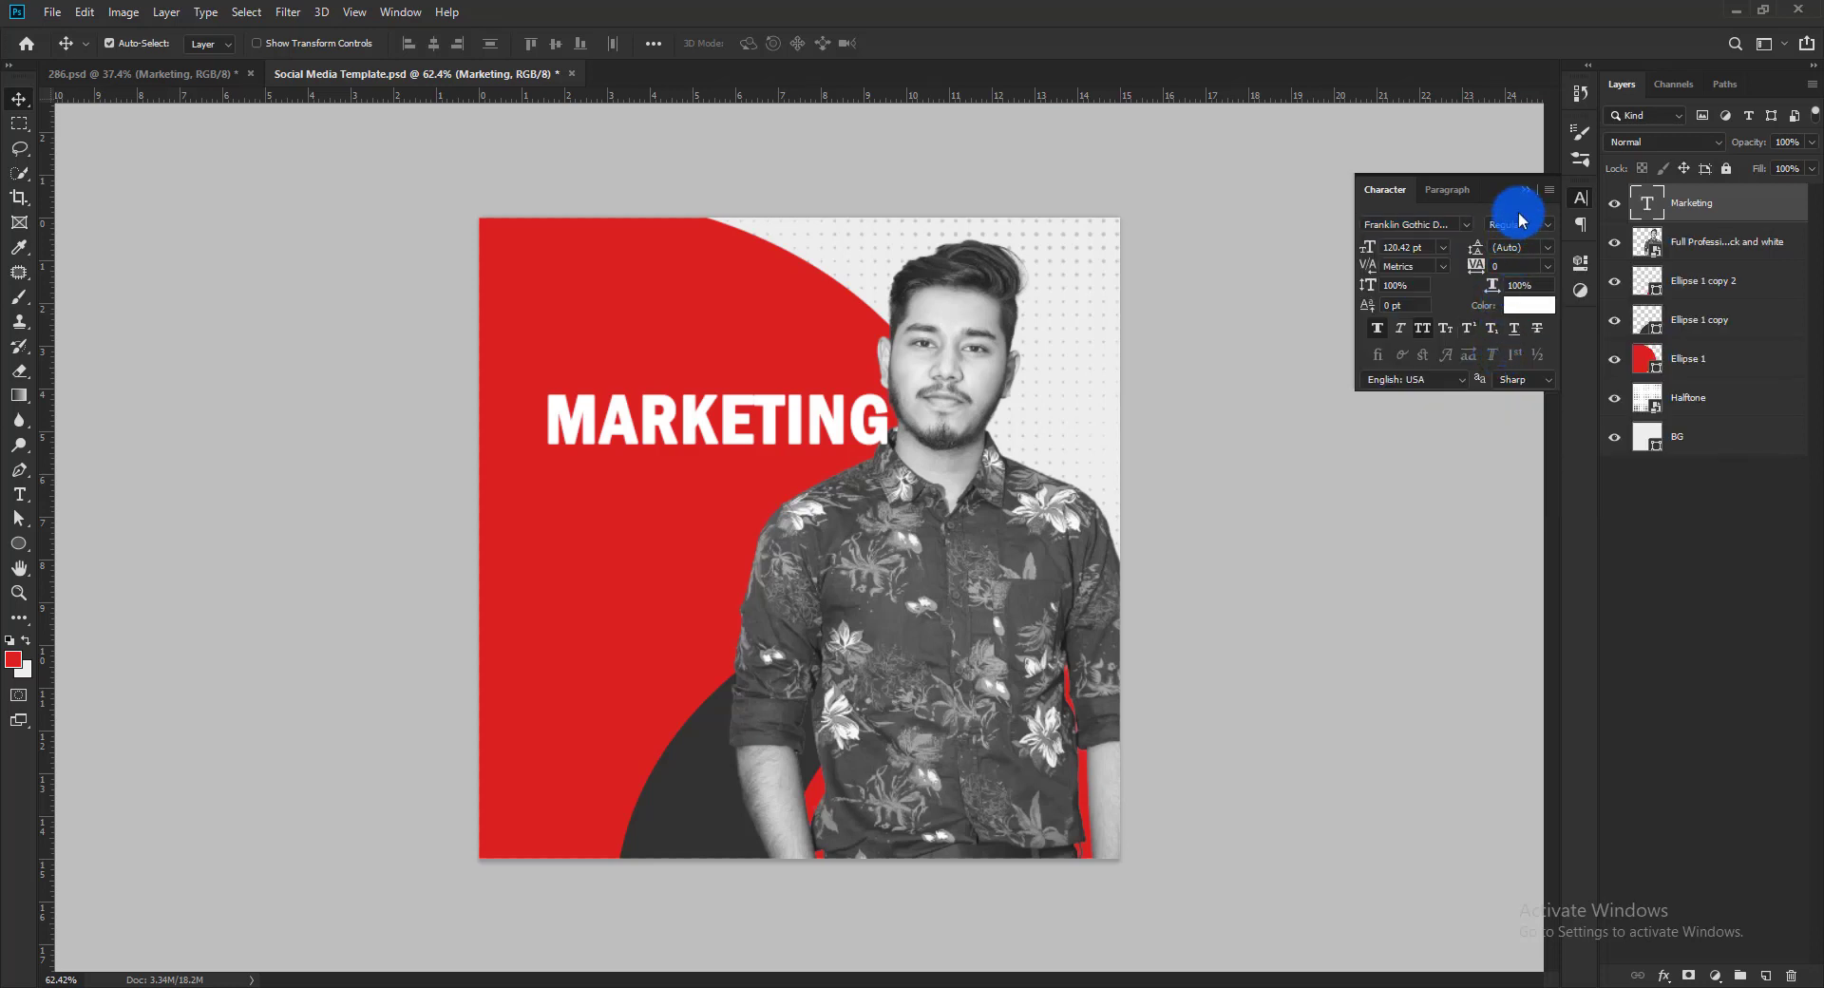
pyautogui.click(1539, 182)
pyautogui.moveTo(1710, 212); pyautogui.dragTo(1707, 253)
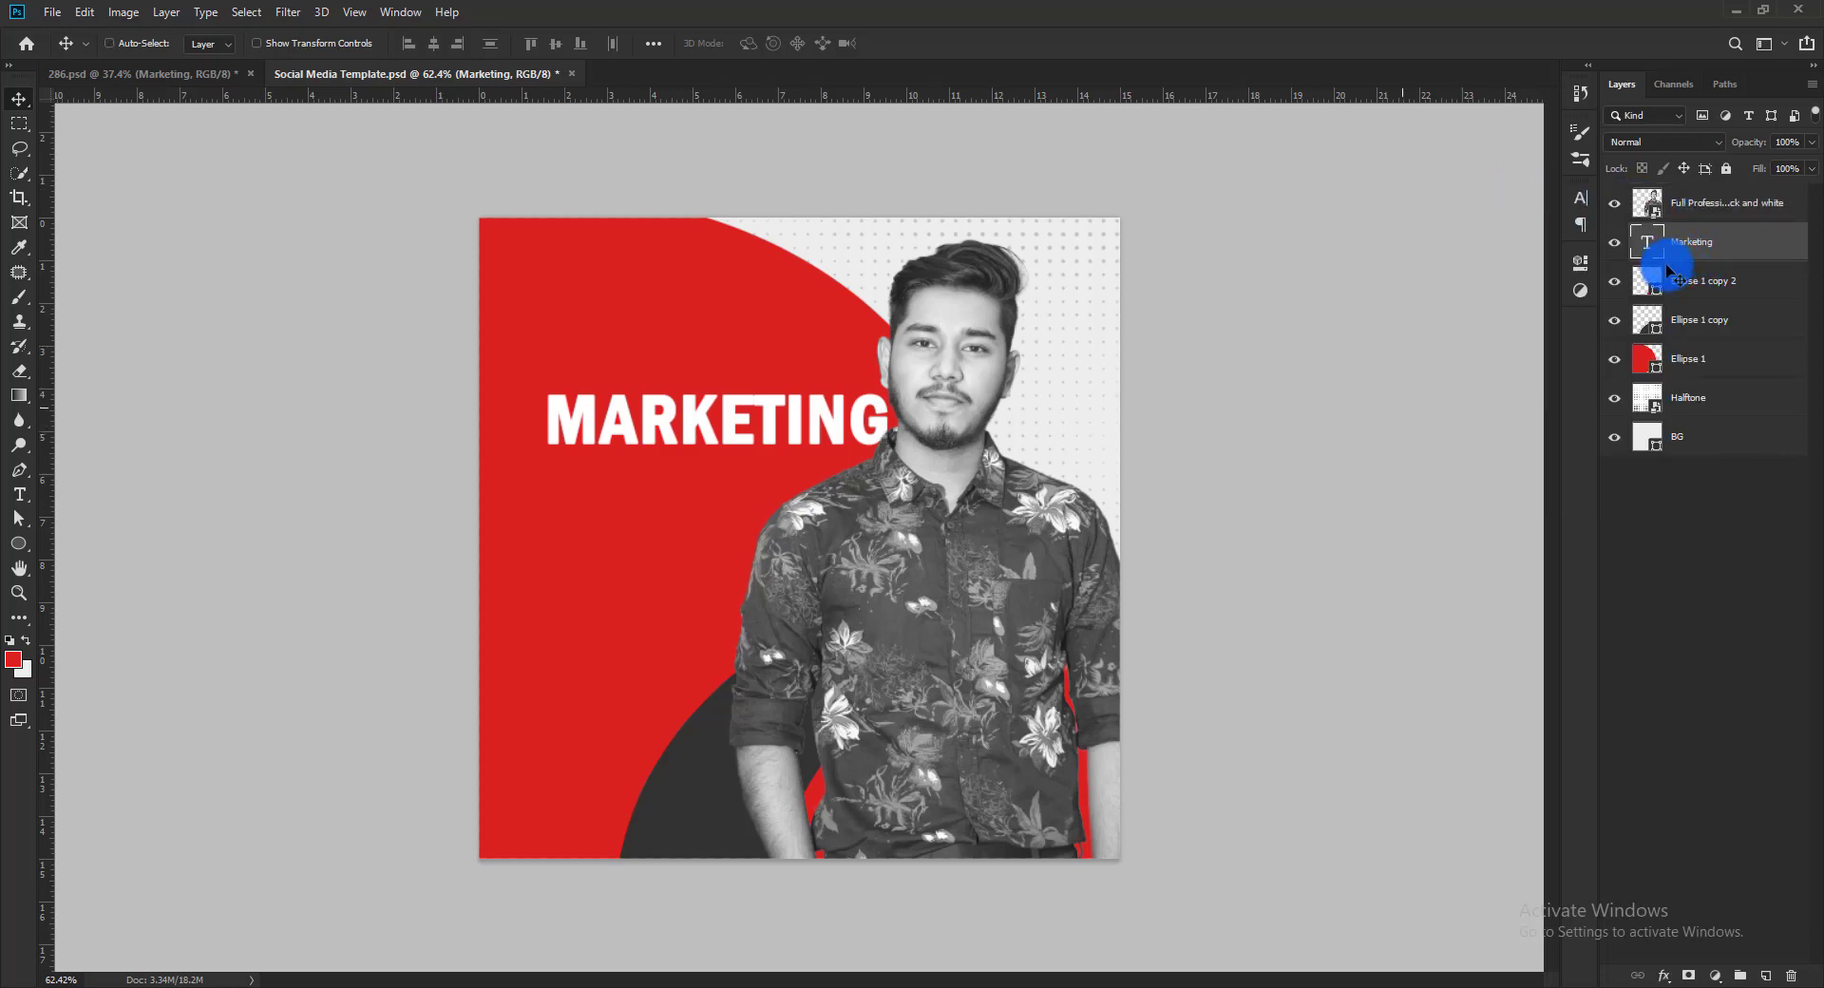
# Duplicate the Marketing text layer and scale the lower one up to about 231% around its centre
pyautogui.hotkey('ctrl', 'j')
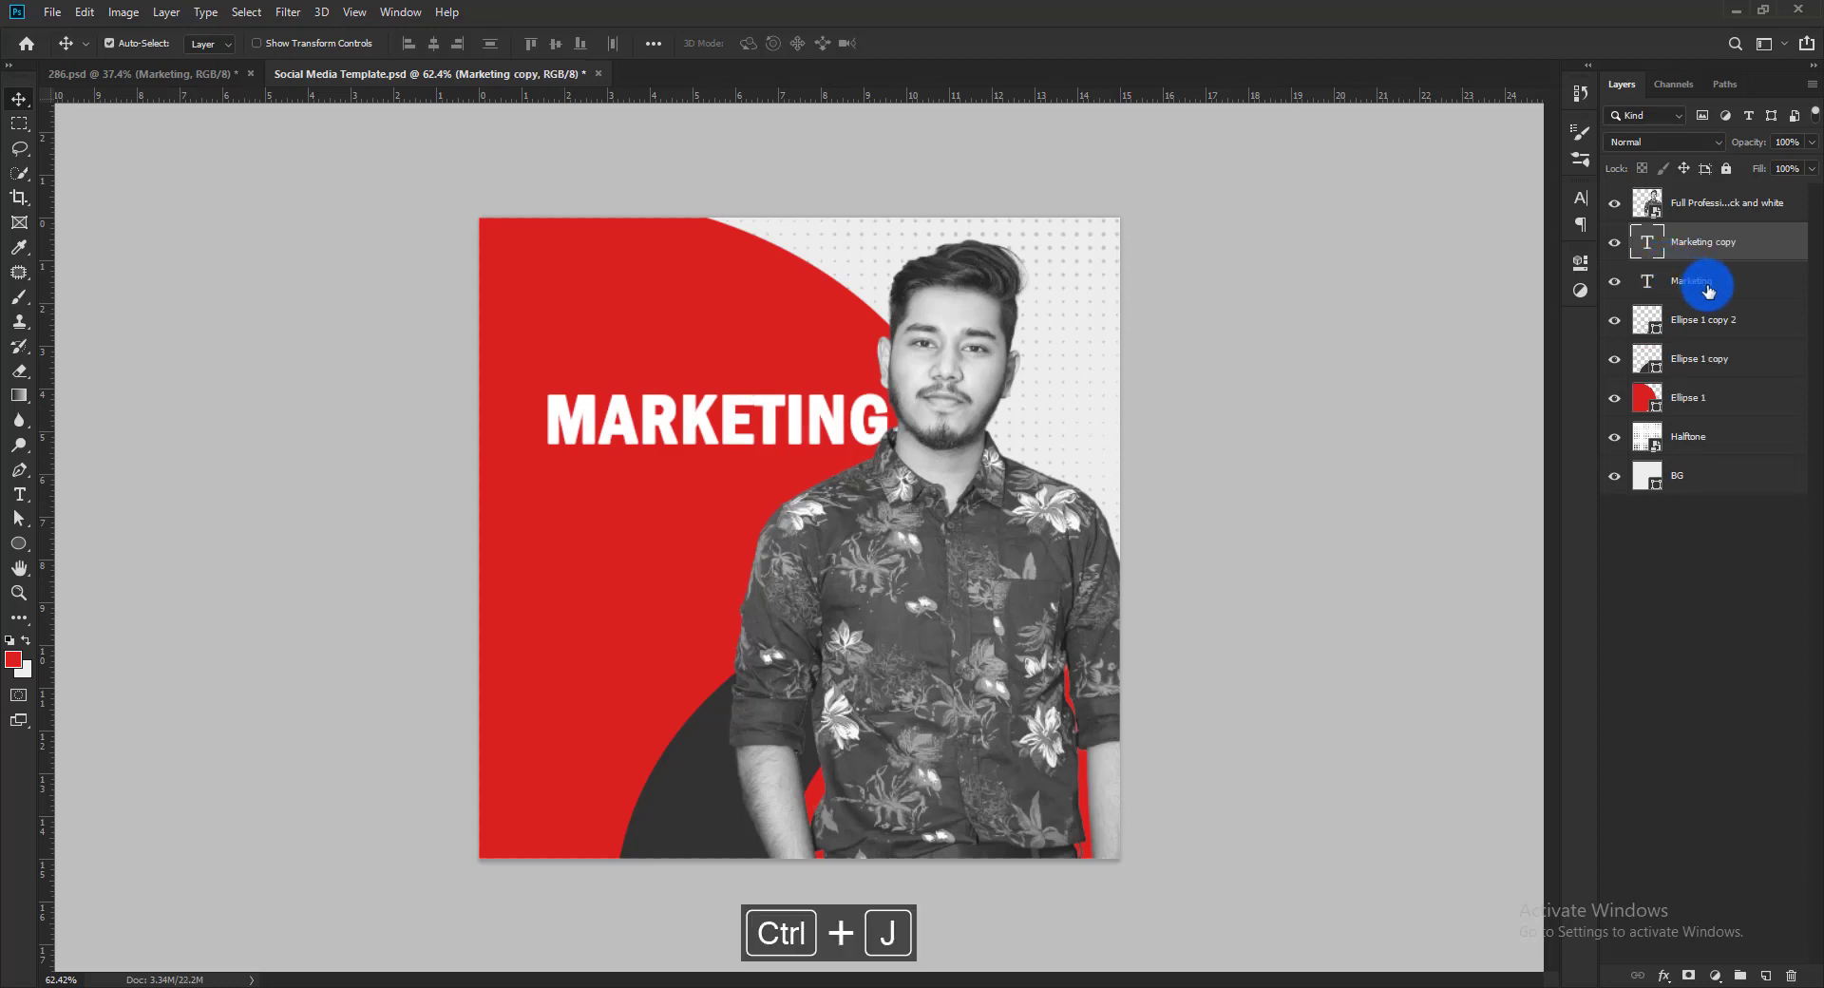
pyautogui.click(1672, 282)
pyautogui.press('t')
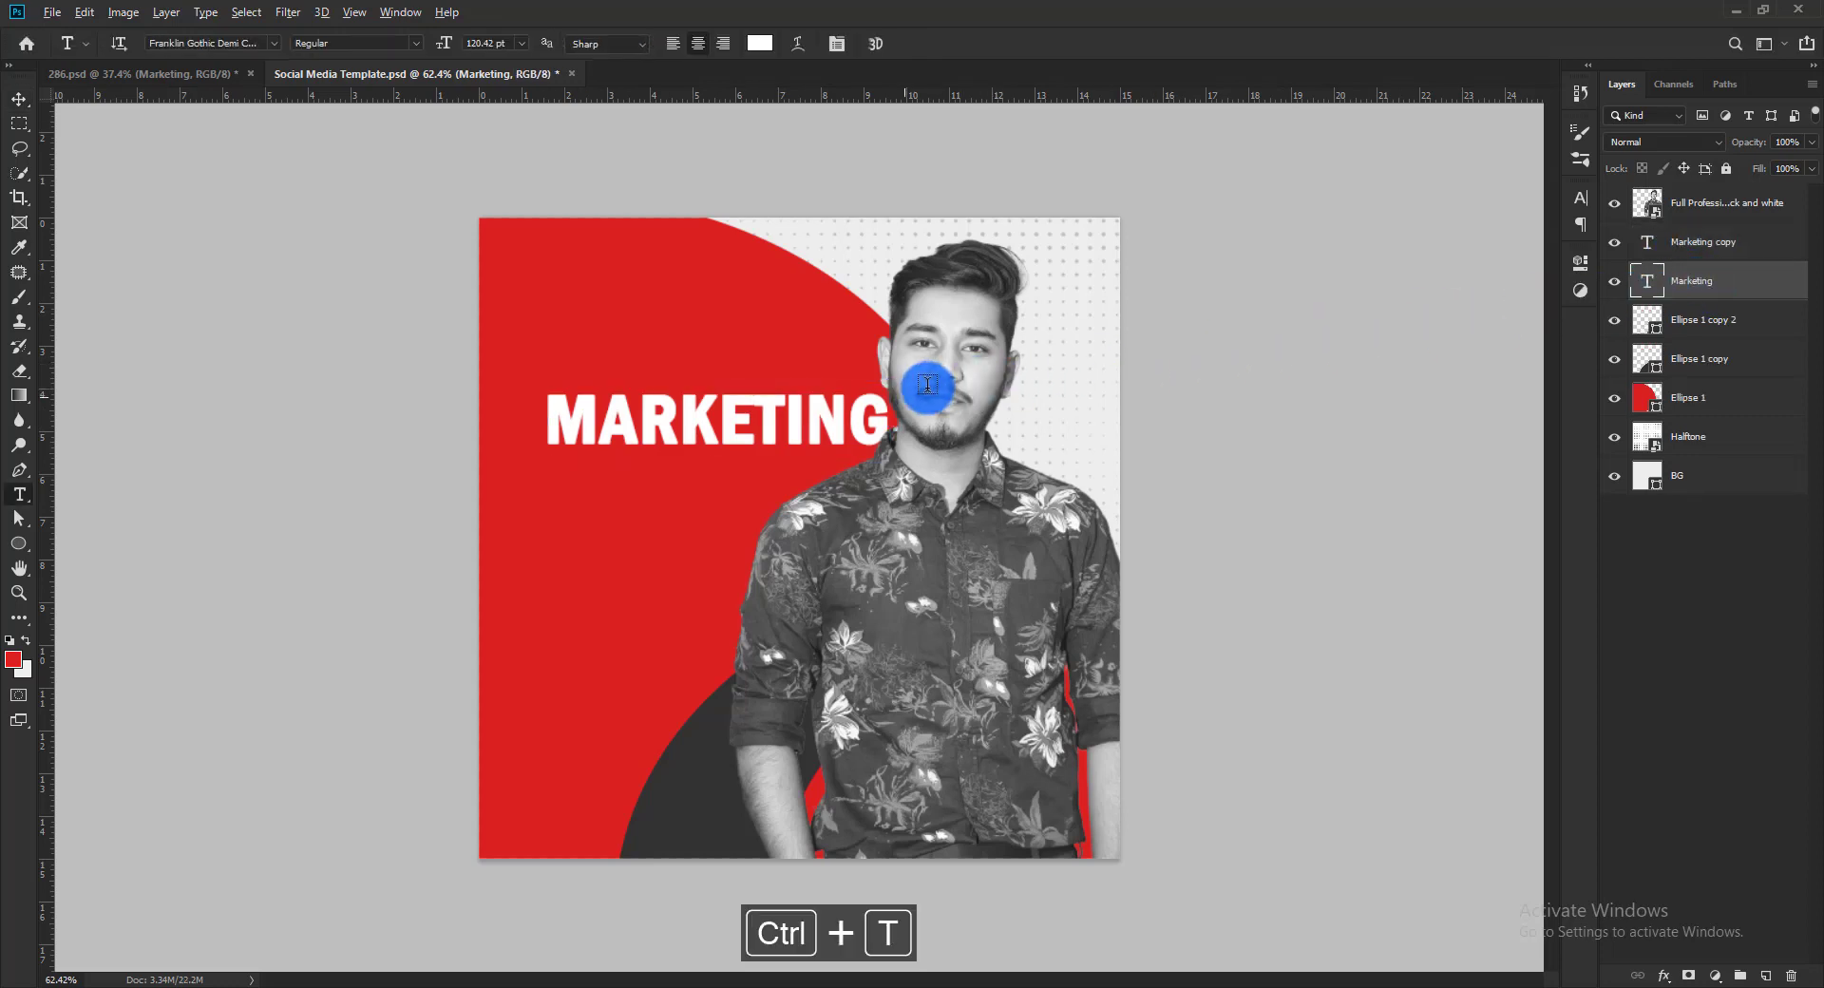
pyautogui.hotkey('ctrl', 't')
pyautogui.moveTo(893, 379); pyautogui.dragTo(1089, 182)
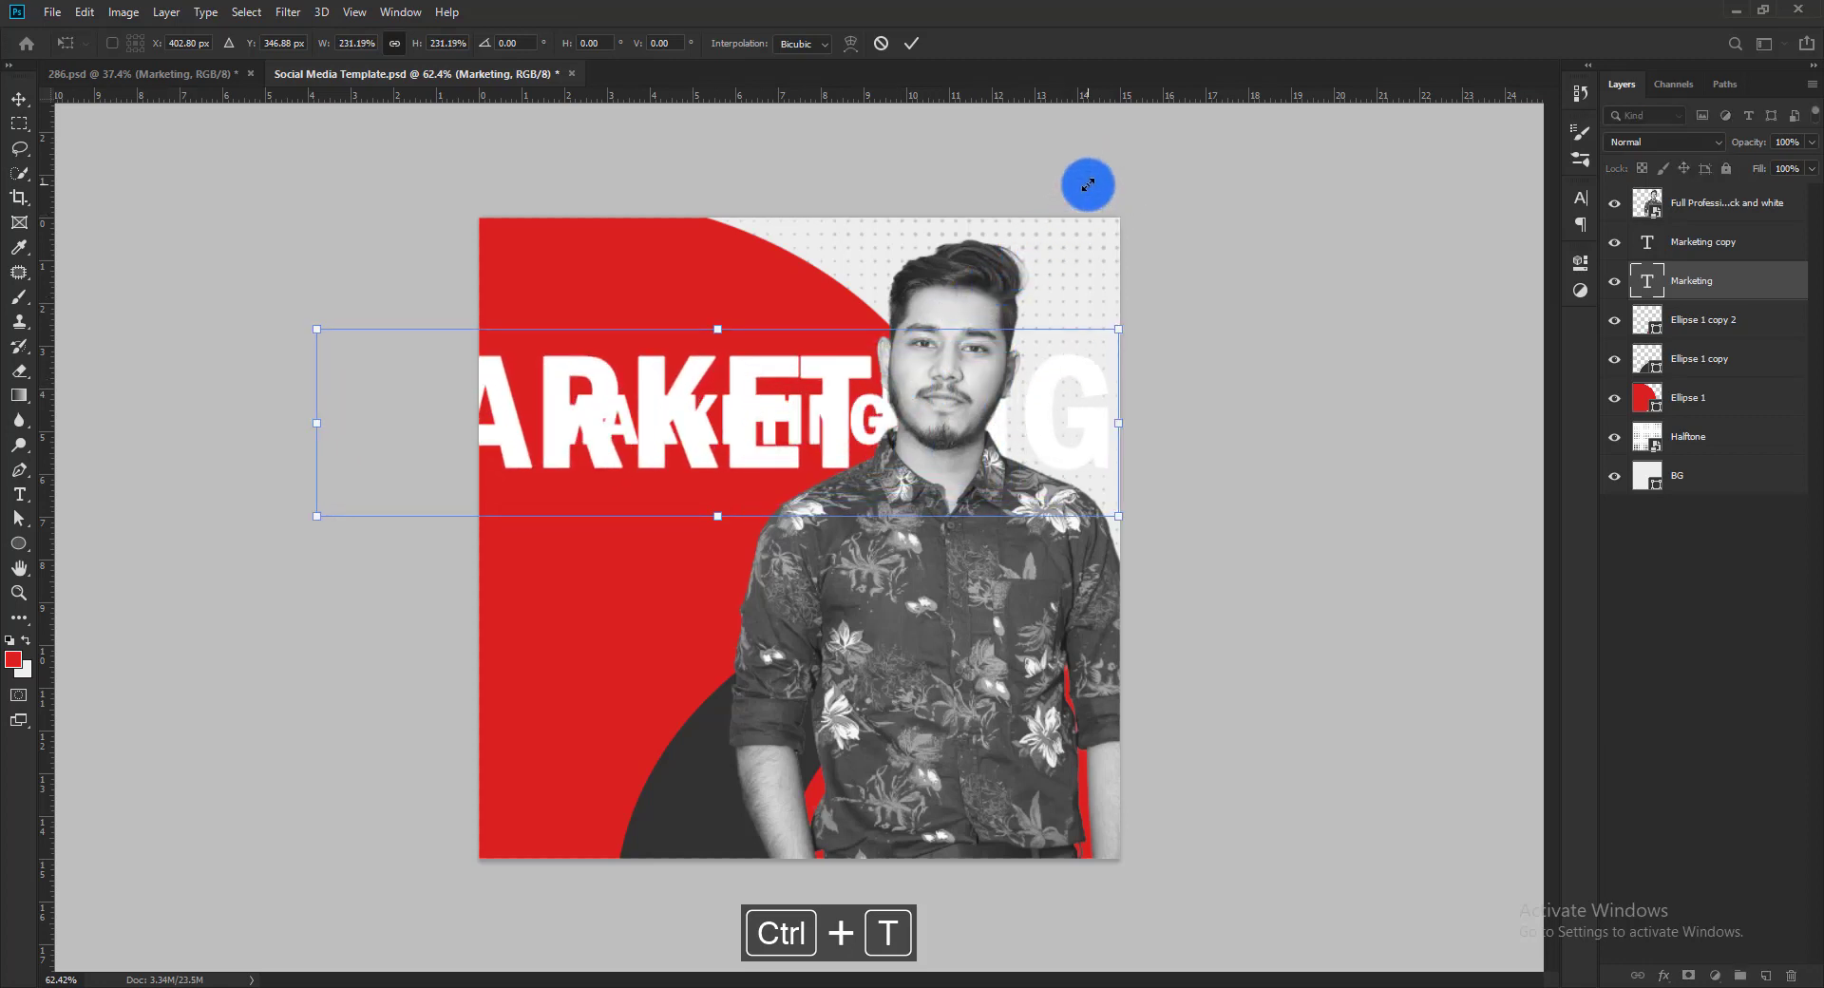
pyautogui.press('Return')
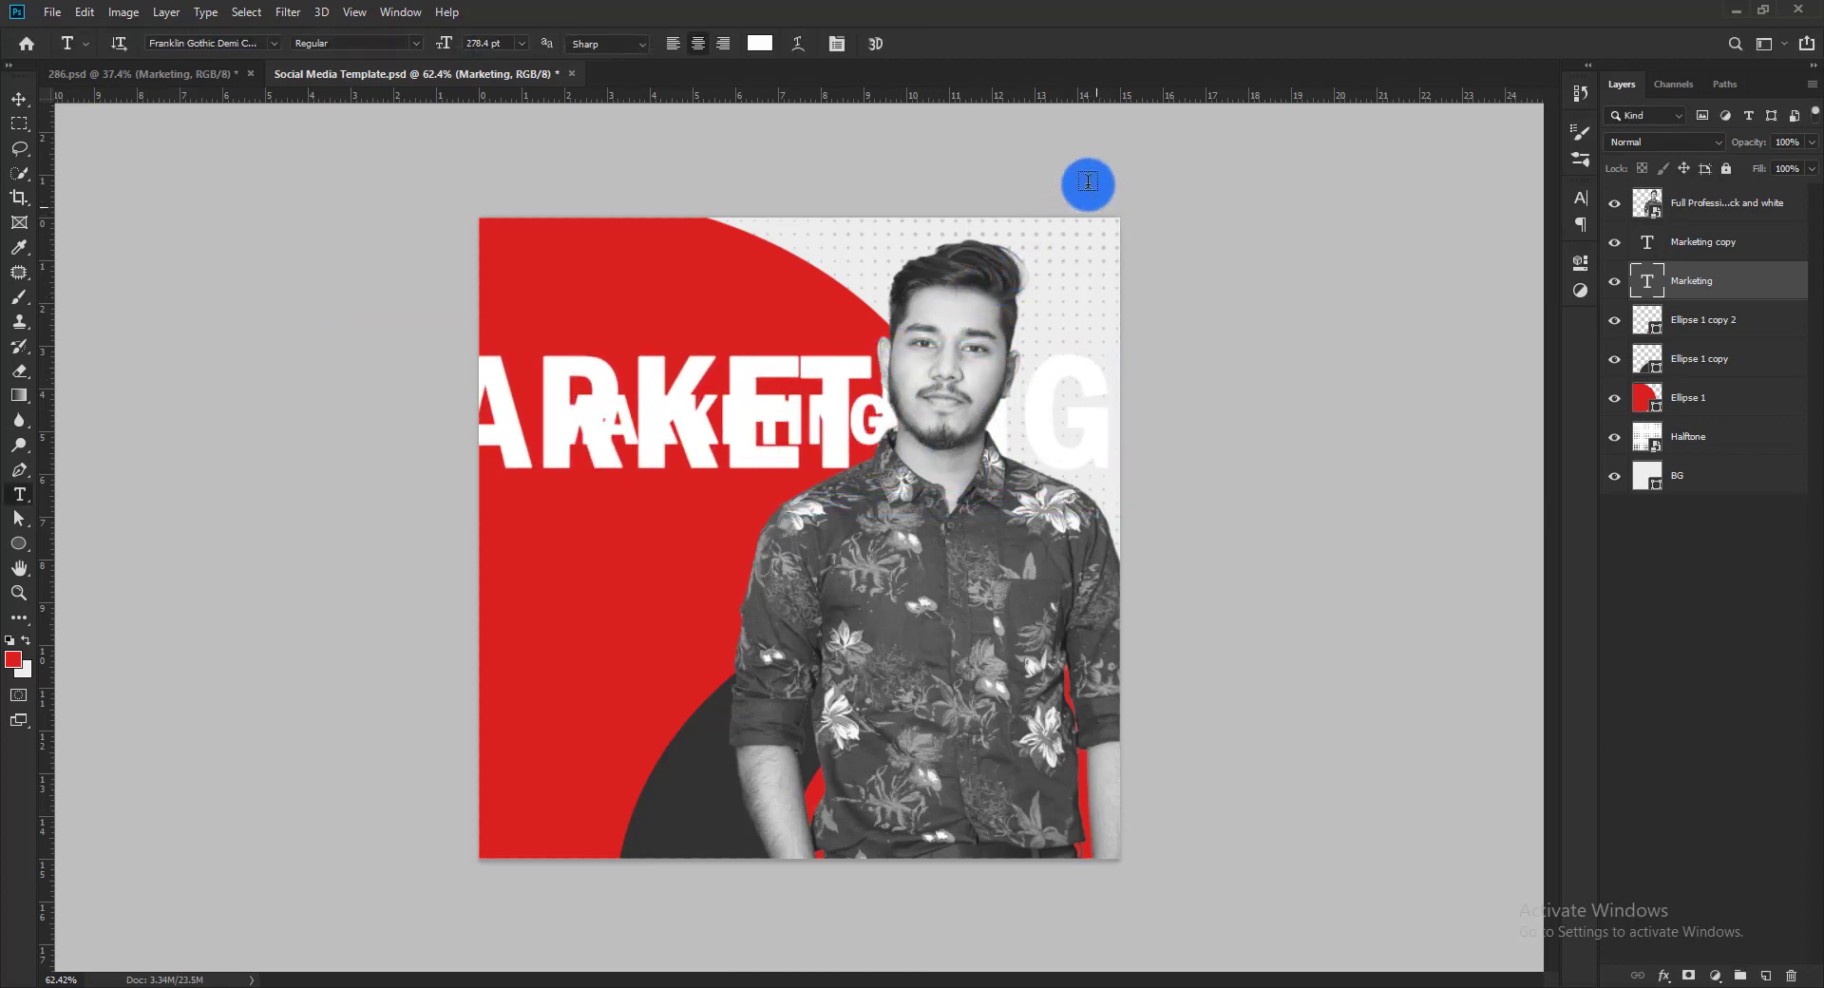
# Add a 4 px outside stroke to the enlarged Marketing text, coloured a darker shade of the sampled ellipse red
pyautogui.doubleClick(1803, 287)
pyautogui.click(1120, 489)
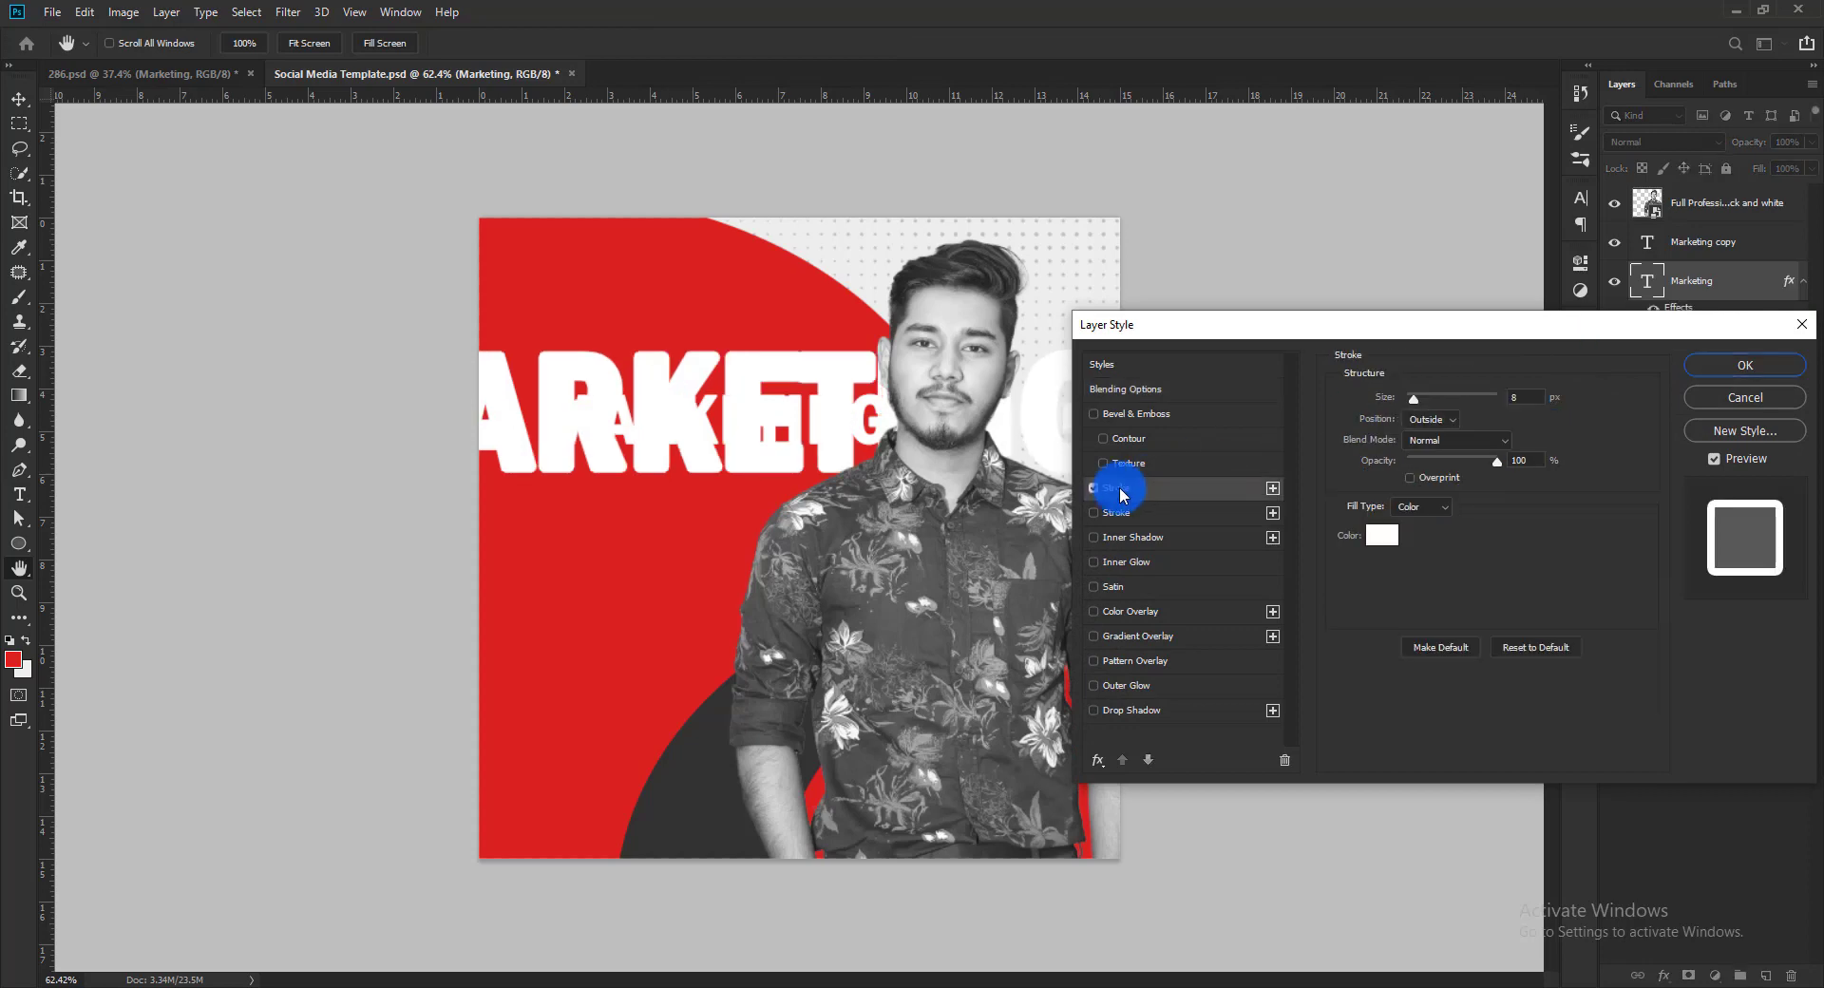
pyautogui.click(1383, 536)
pyautogui.click(696, 561)
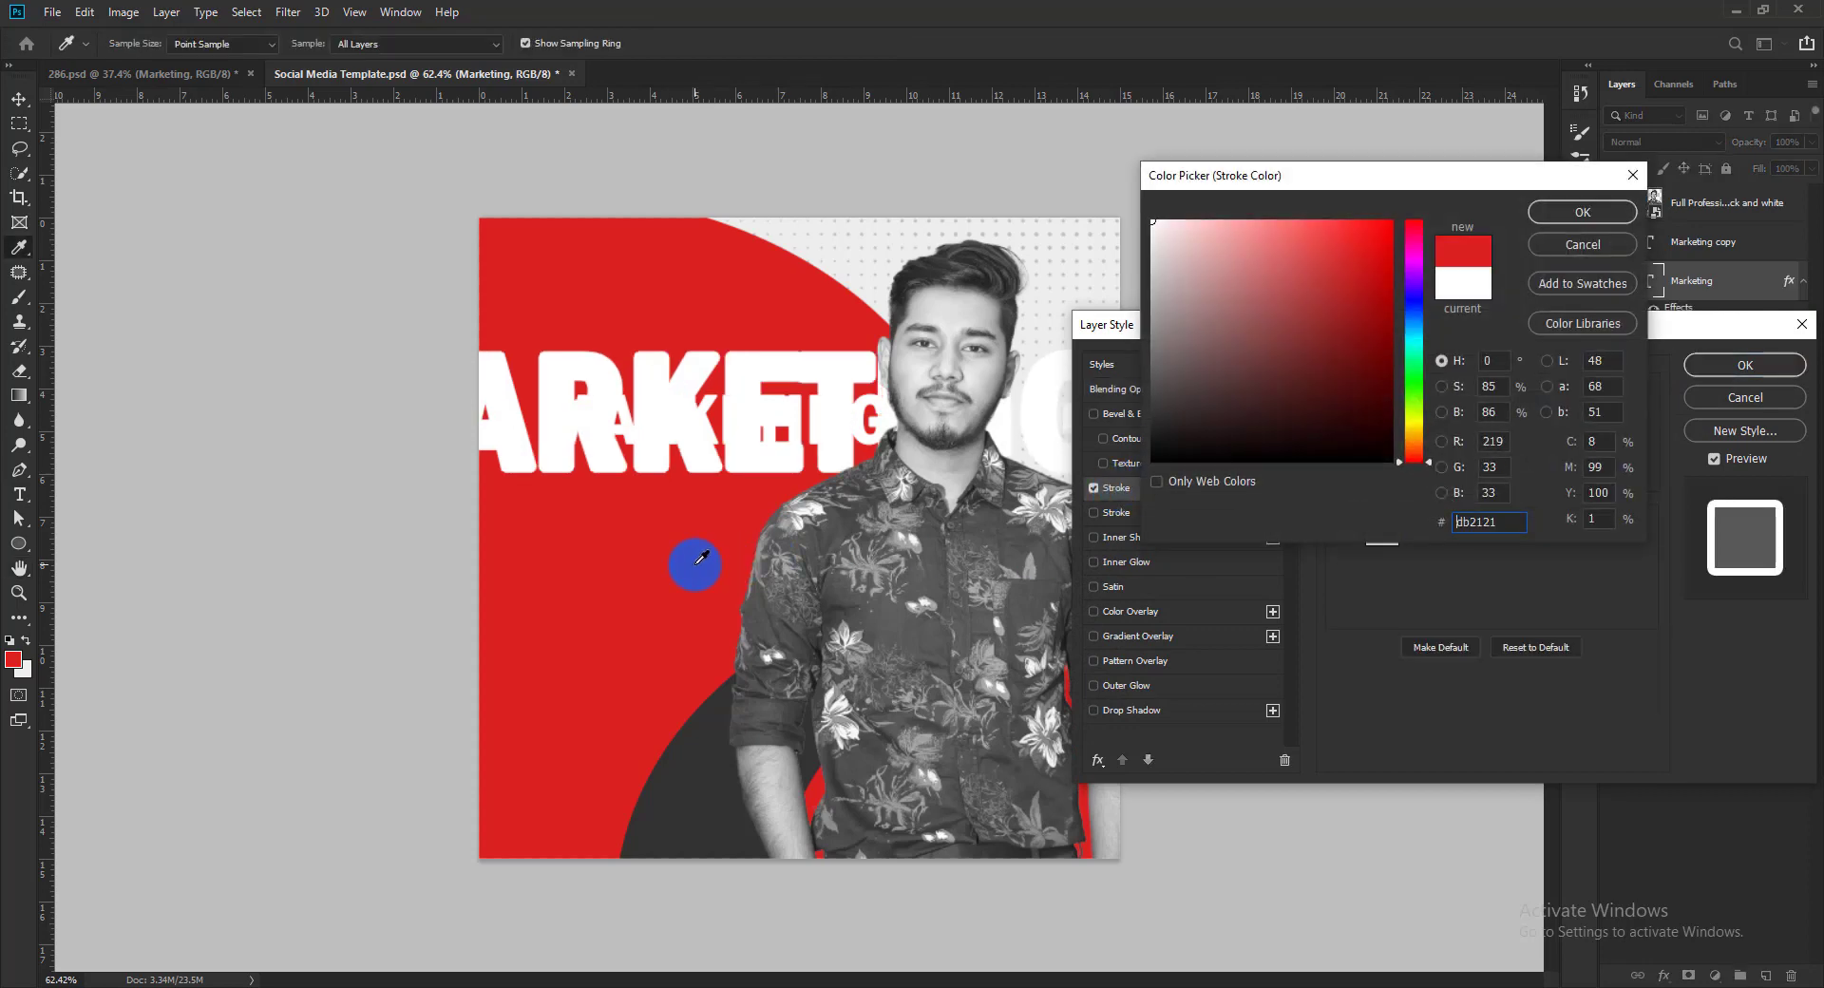
pyautogui.click(1441, 386)
pyautogui.click(1424, 255)
pyautogui.click(1602, 221)
pyautogui.click(1514, 404)
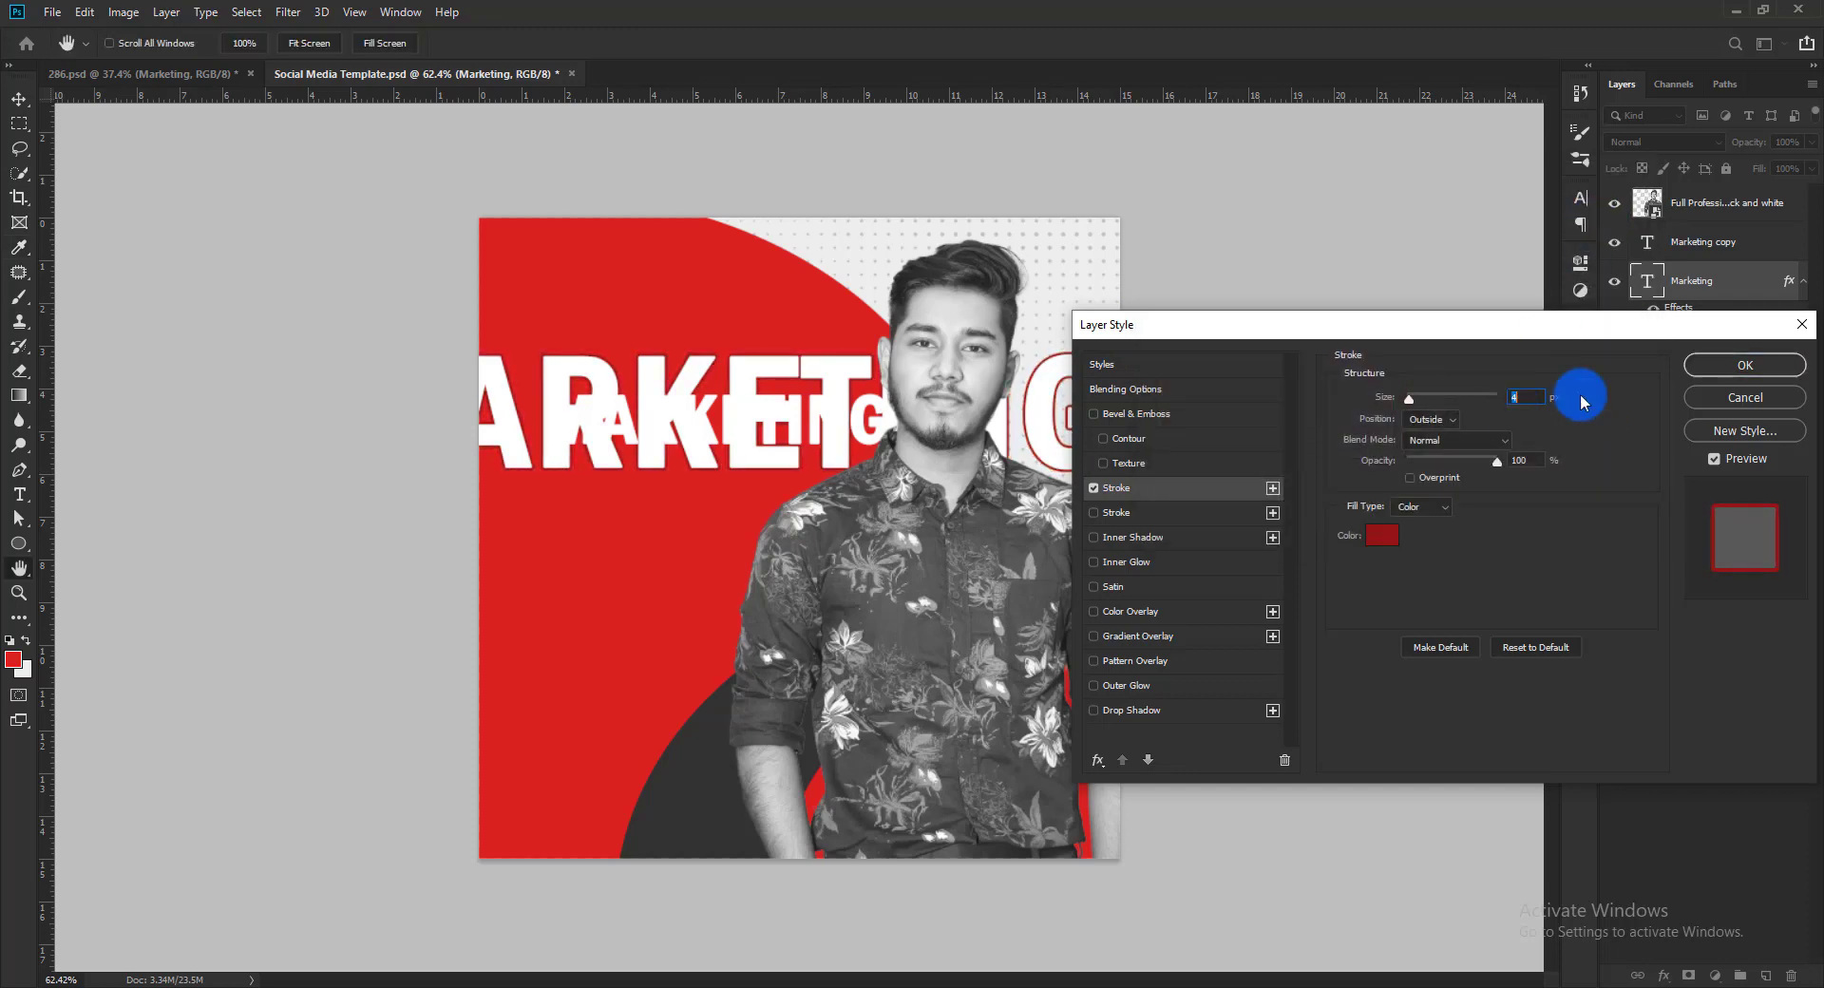
pyautogui.press('Return')
# Set the enlarged Marketing text layer's fill to 0% and brighten its stroke colour to b31c1c
pyautogui.doubleClick(1681, 326)
pyautogui.click(1384, 537)
pyautogui.click(1432, 297)
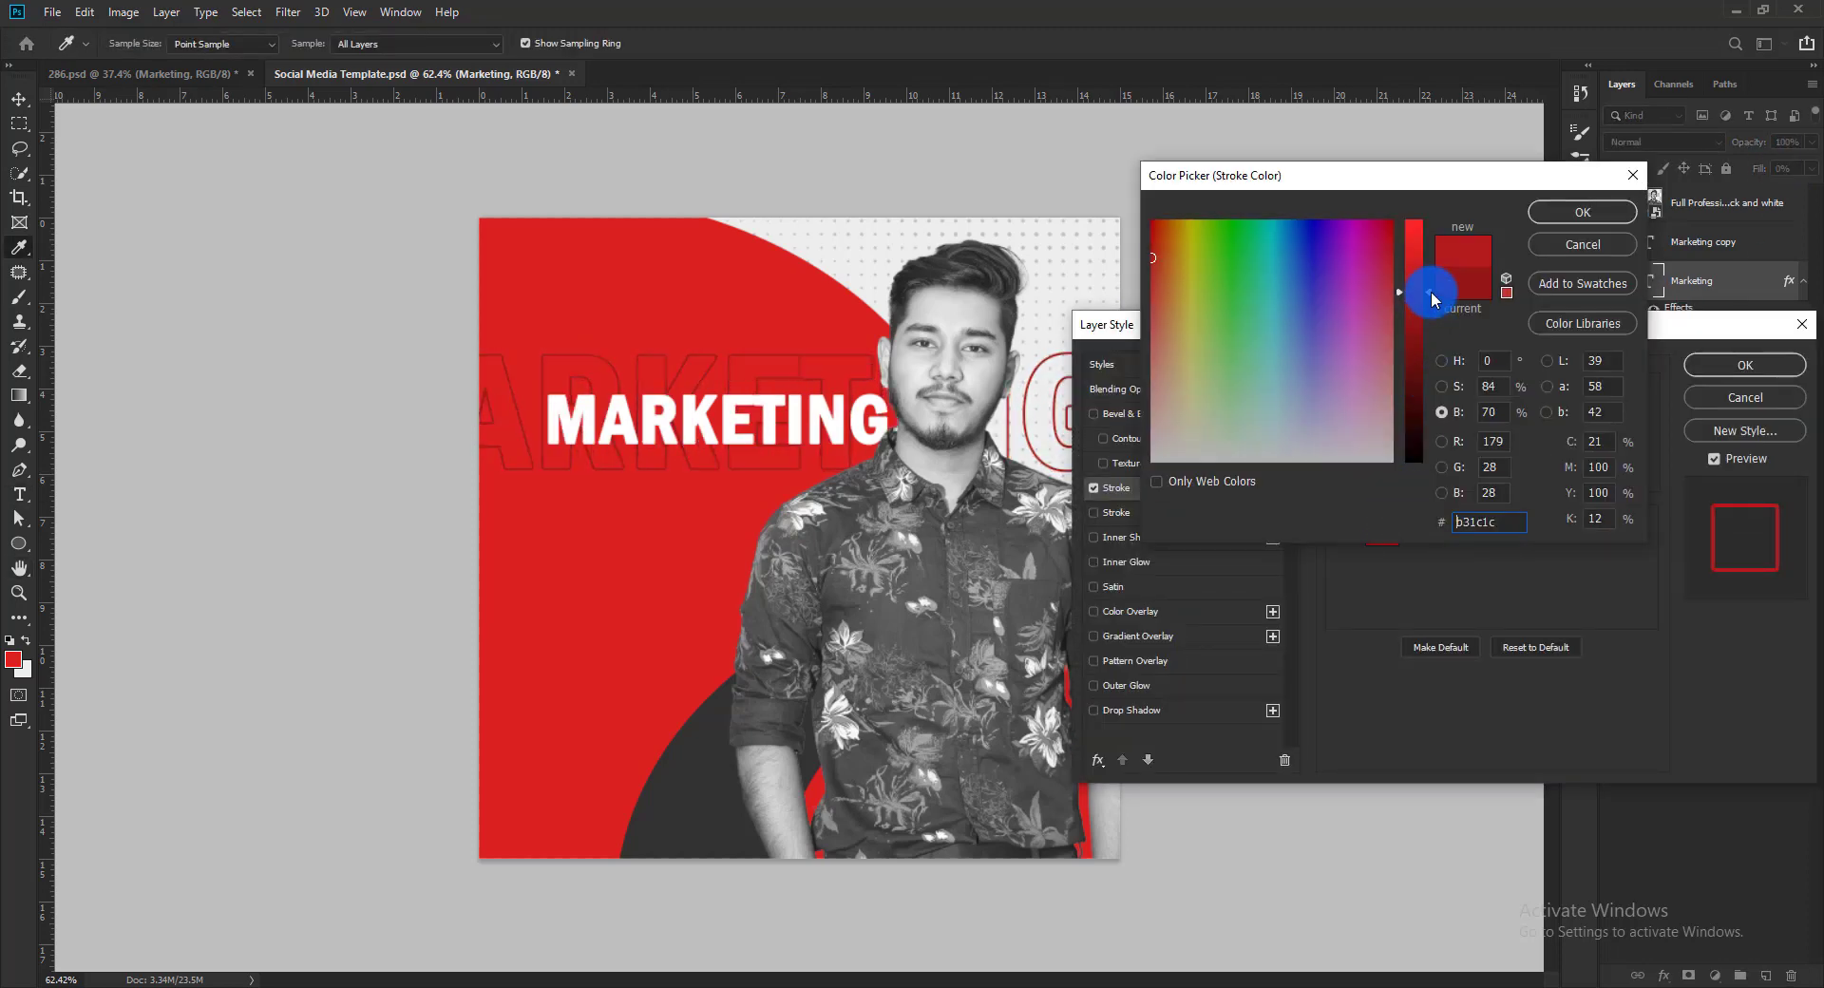
pyautogui.press('Return')
pyautogui.press('Return')
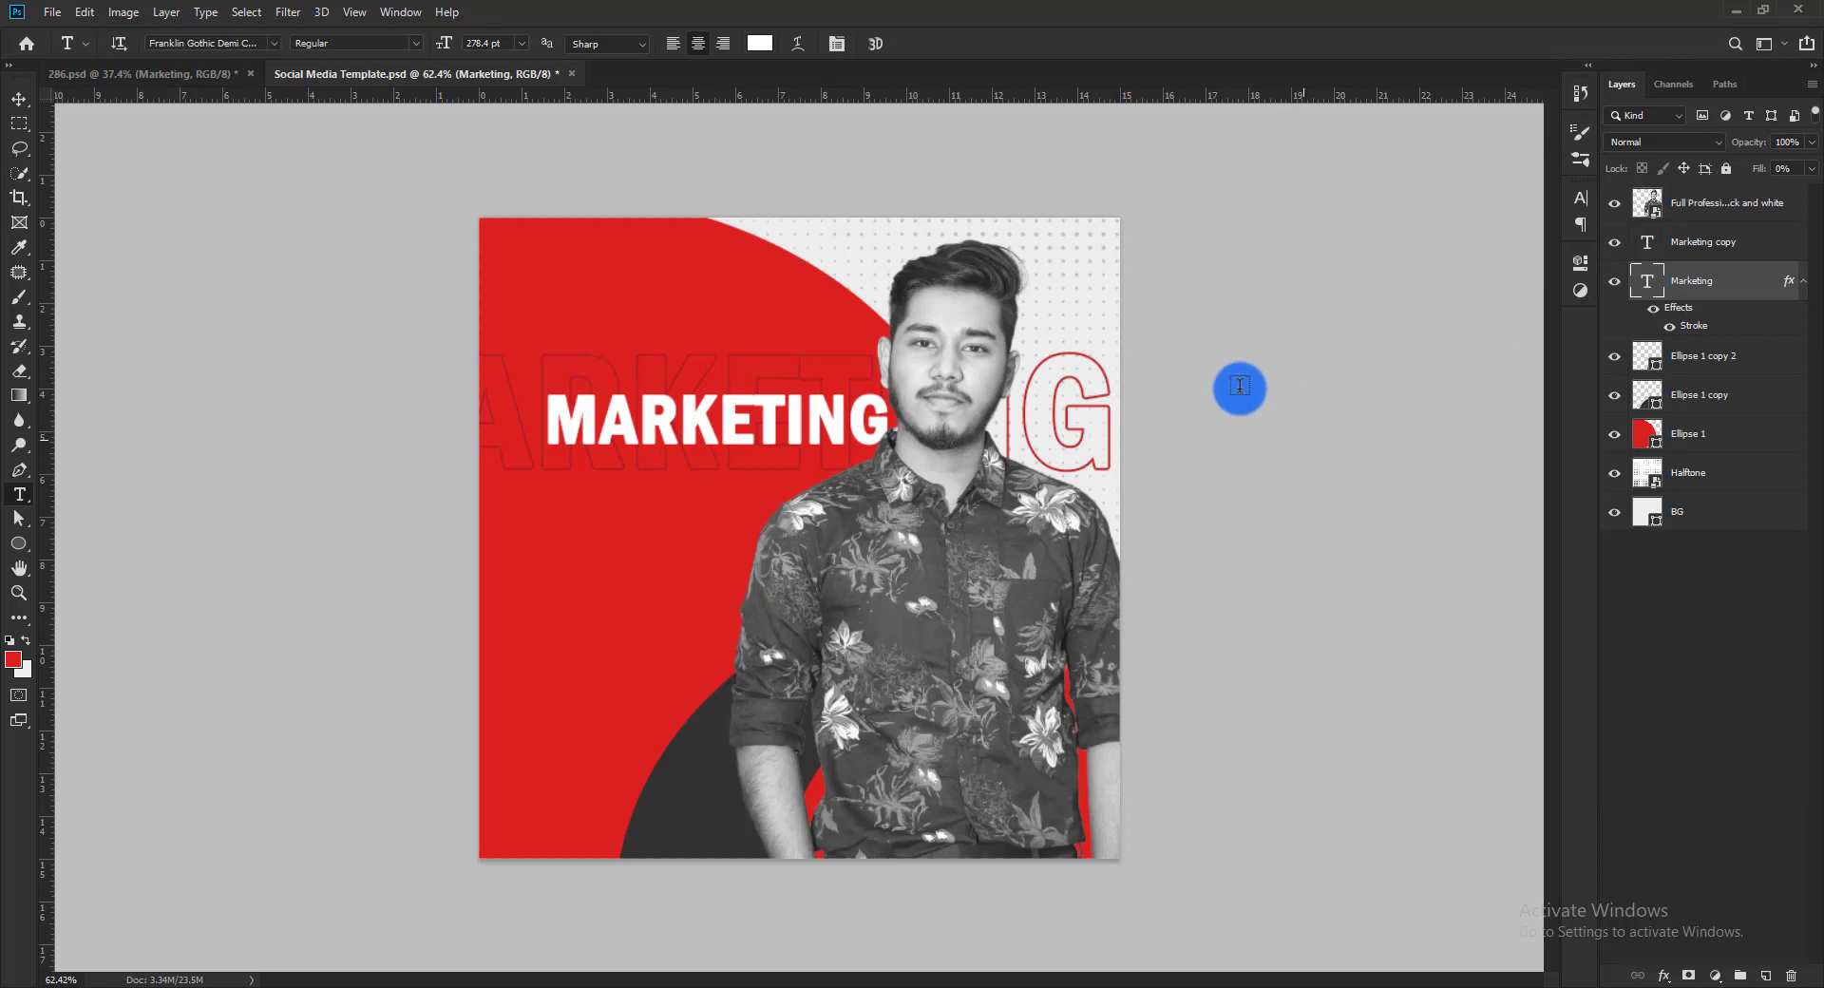
# Shift the smaller white MARKETING text slightly left, clear of the man's face
pyautogui.scroll(2, 1153, 379)
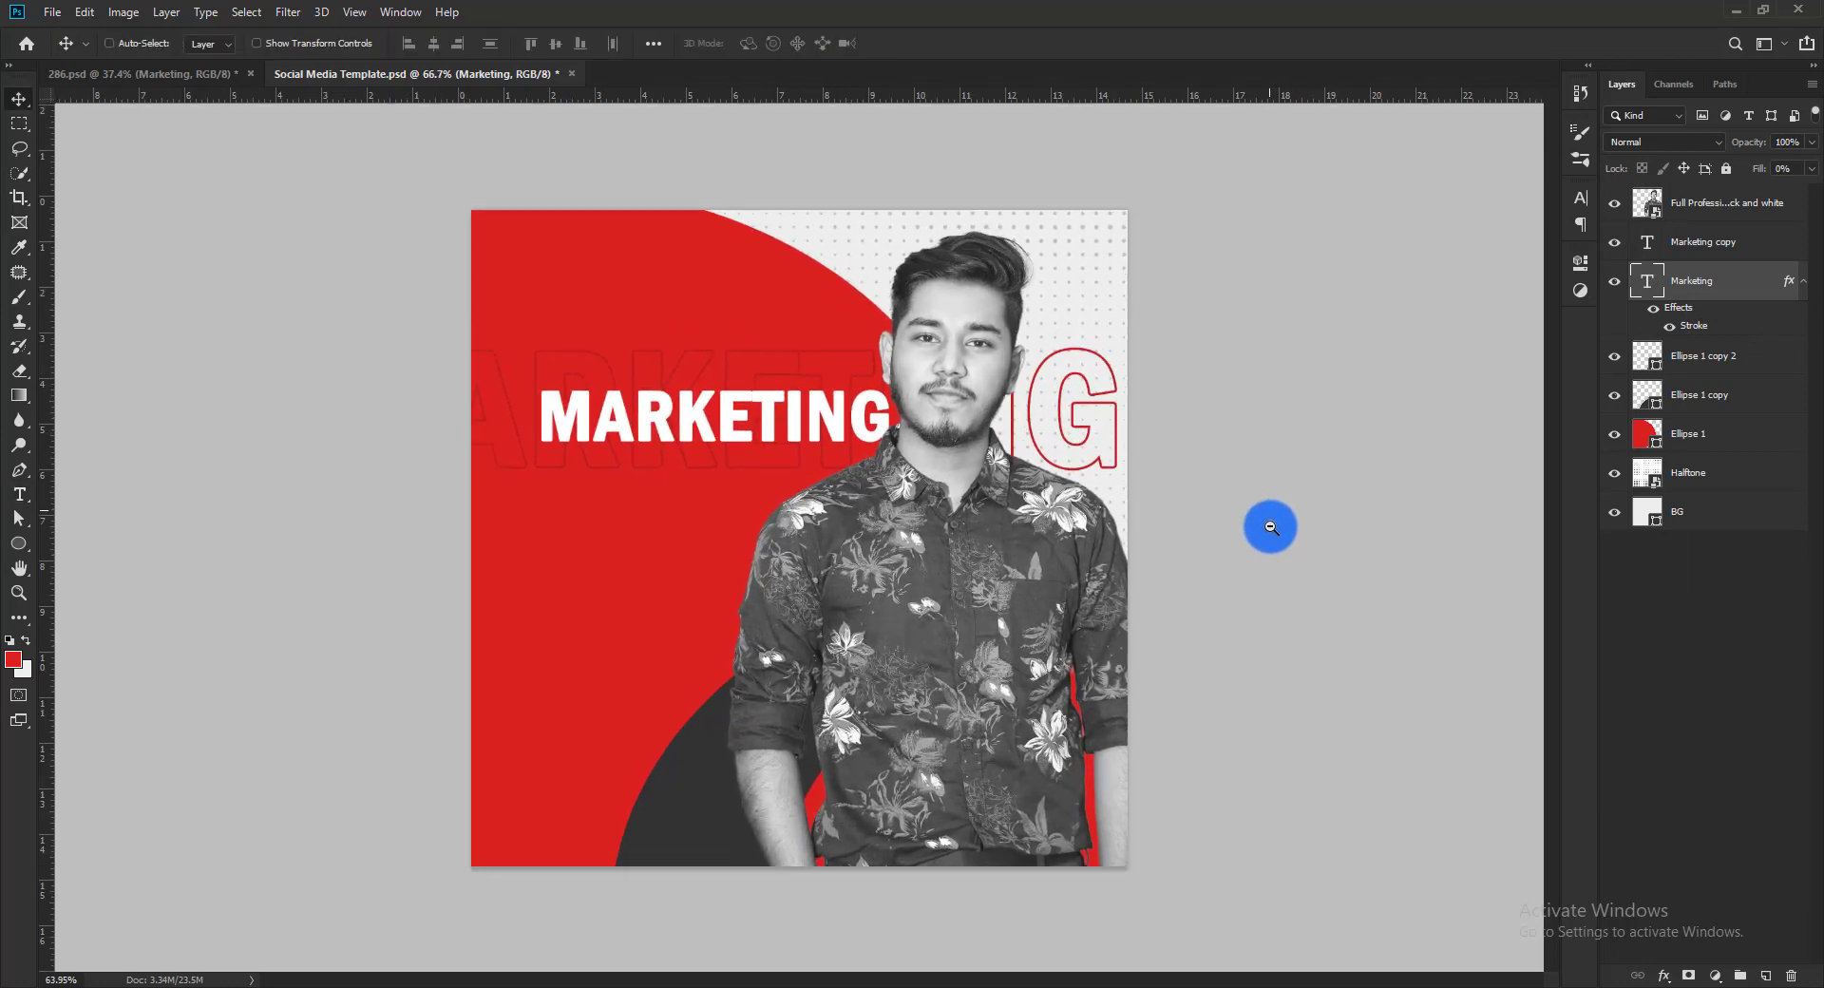
pyautogui.moveTo(757, 410); pyautogui.dragTo(744, 411)
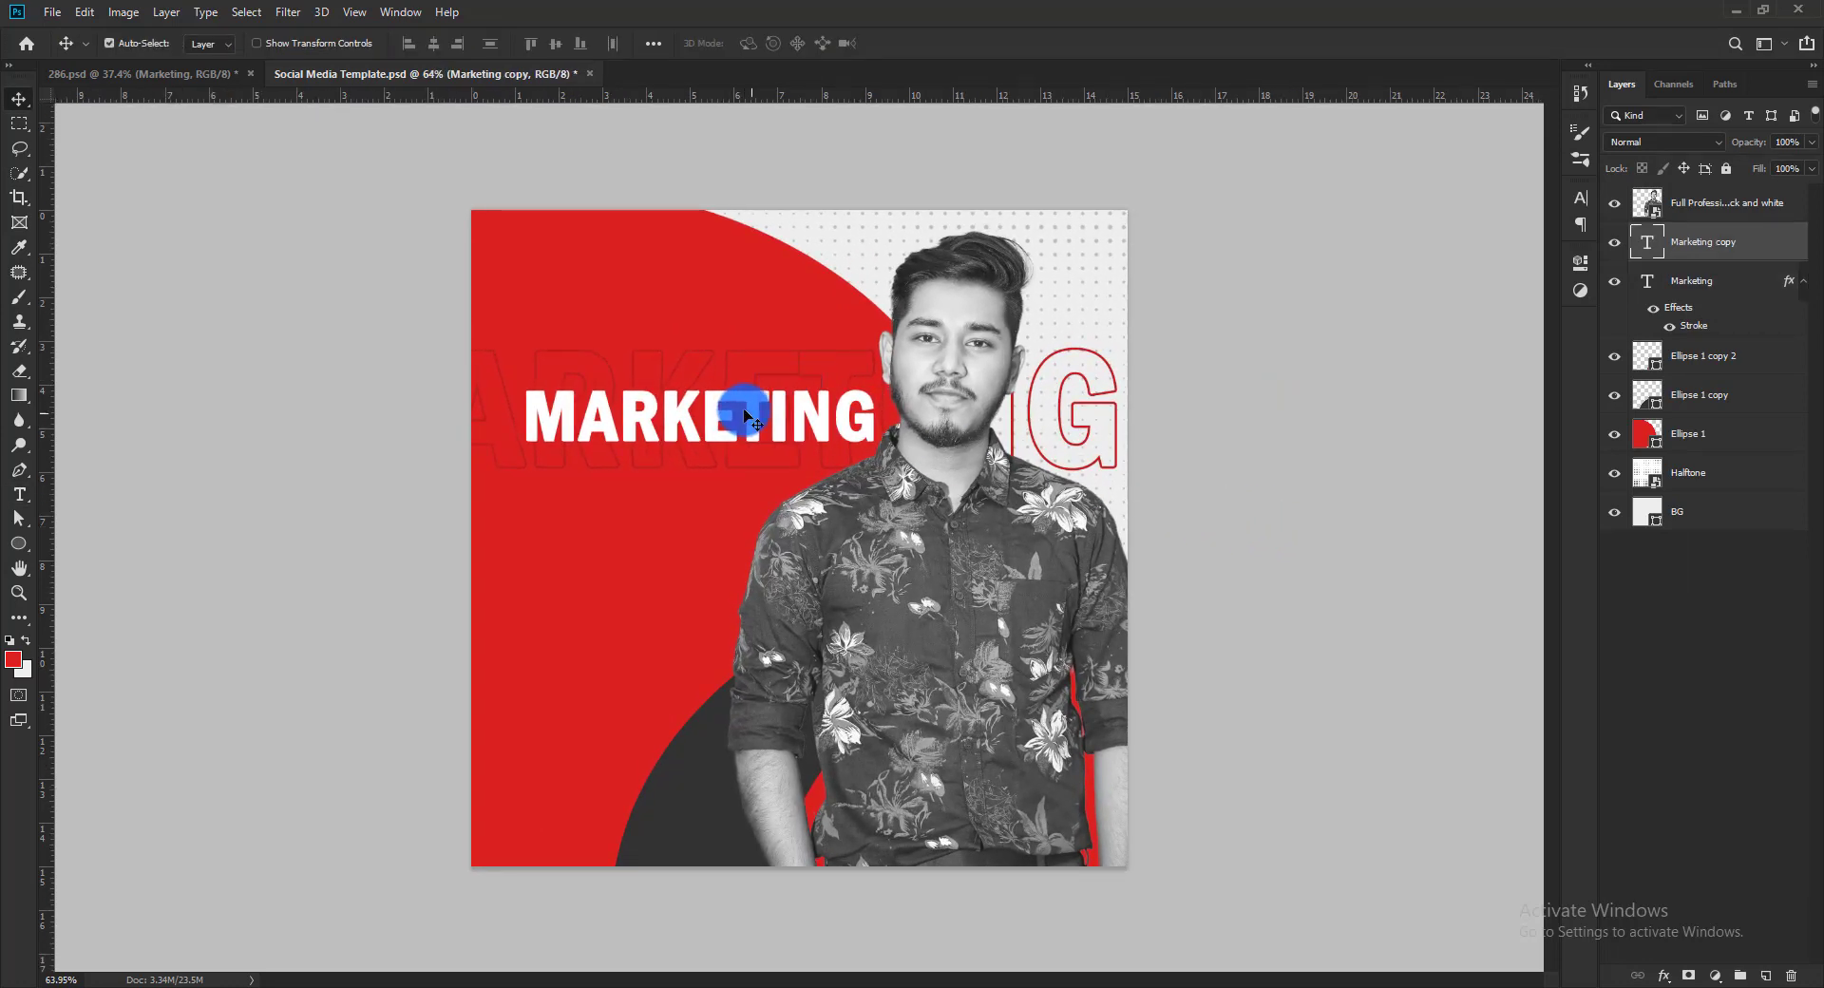
pyautogui.click(1589, 198)
pyautogui.click(1517, 267)
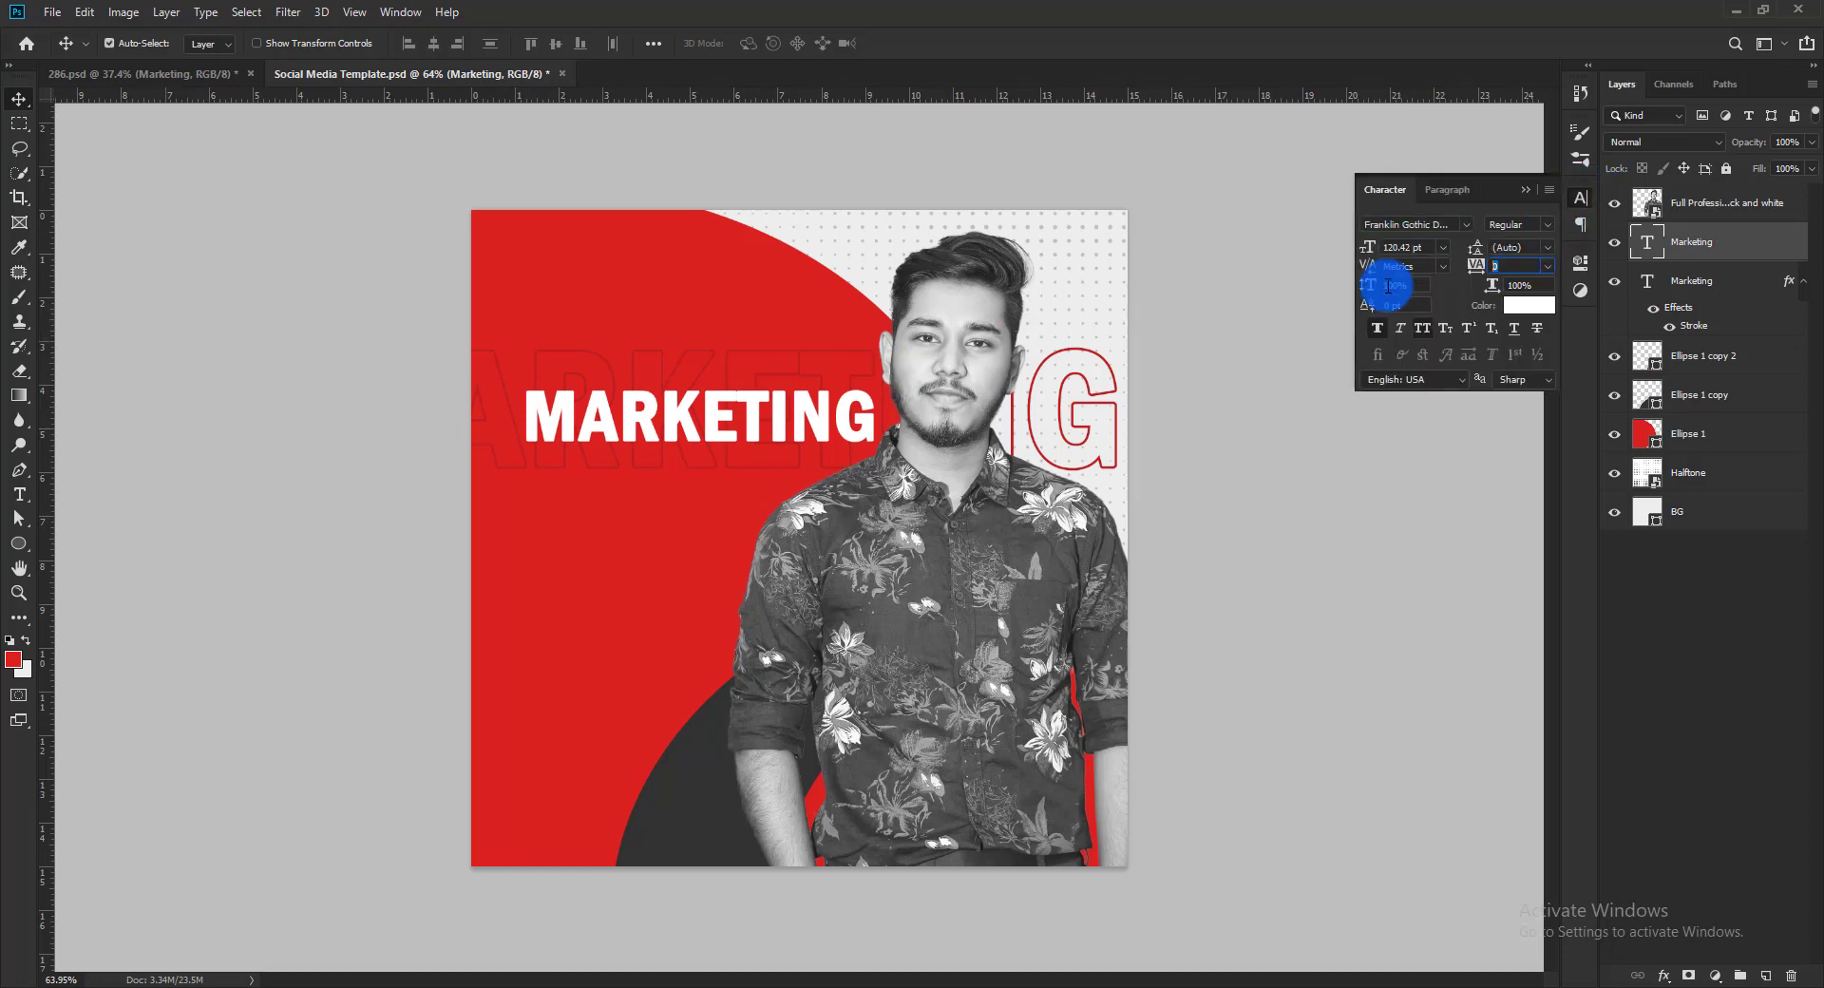
pyautogui.click(1526, 190)
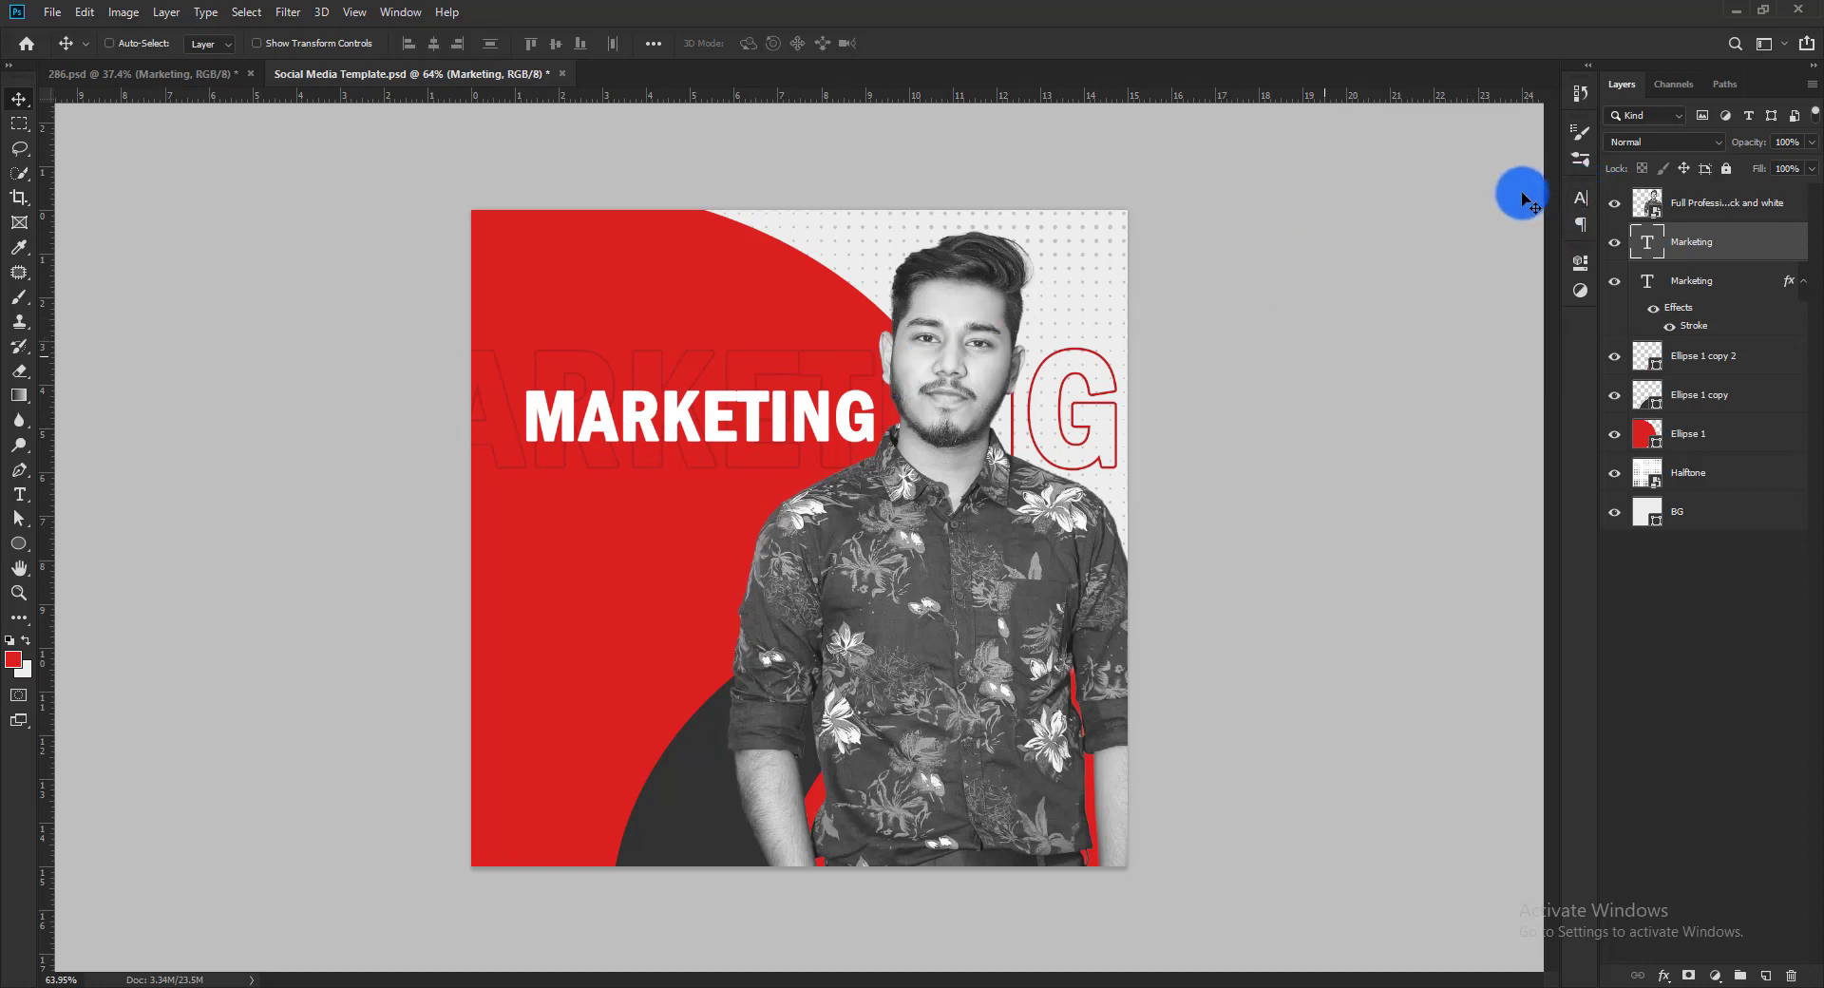
# Scale the white MARKETING text up slightly around its centre to about 122 pt and collapse the outlined text layer's effects list
pyautogui.hotkey('ctrl', 't')
pyautogui.moveTo(876, 378)
pyautogui.mouseDown()
pyautogui.moveTo(879, 350)
pyautogui.moveTo(881, 371)
pyautogui.mouseUp()
pyautogui.press('Return')
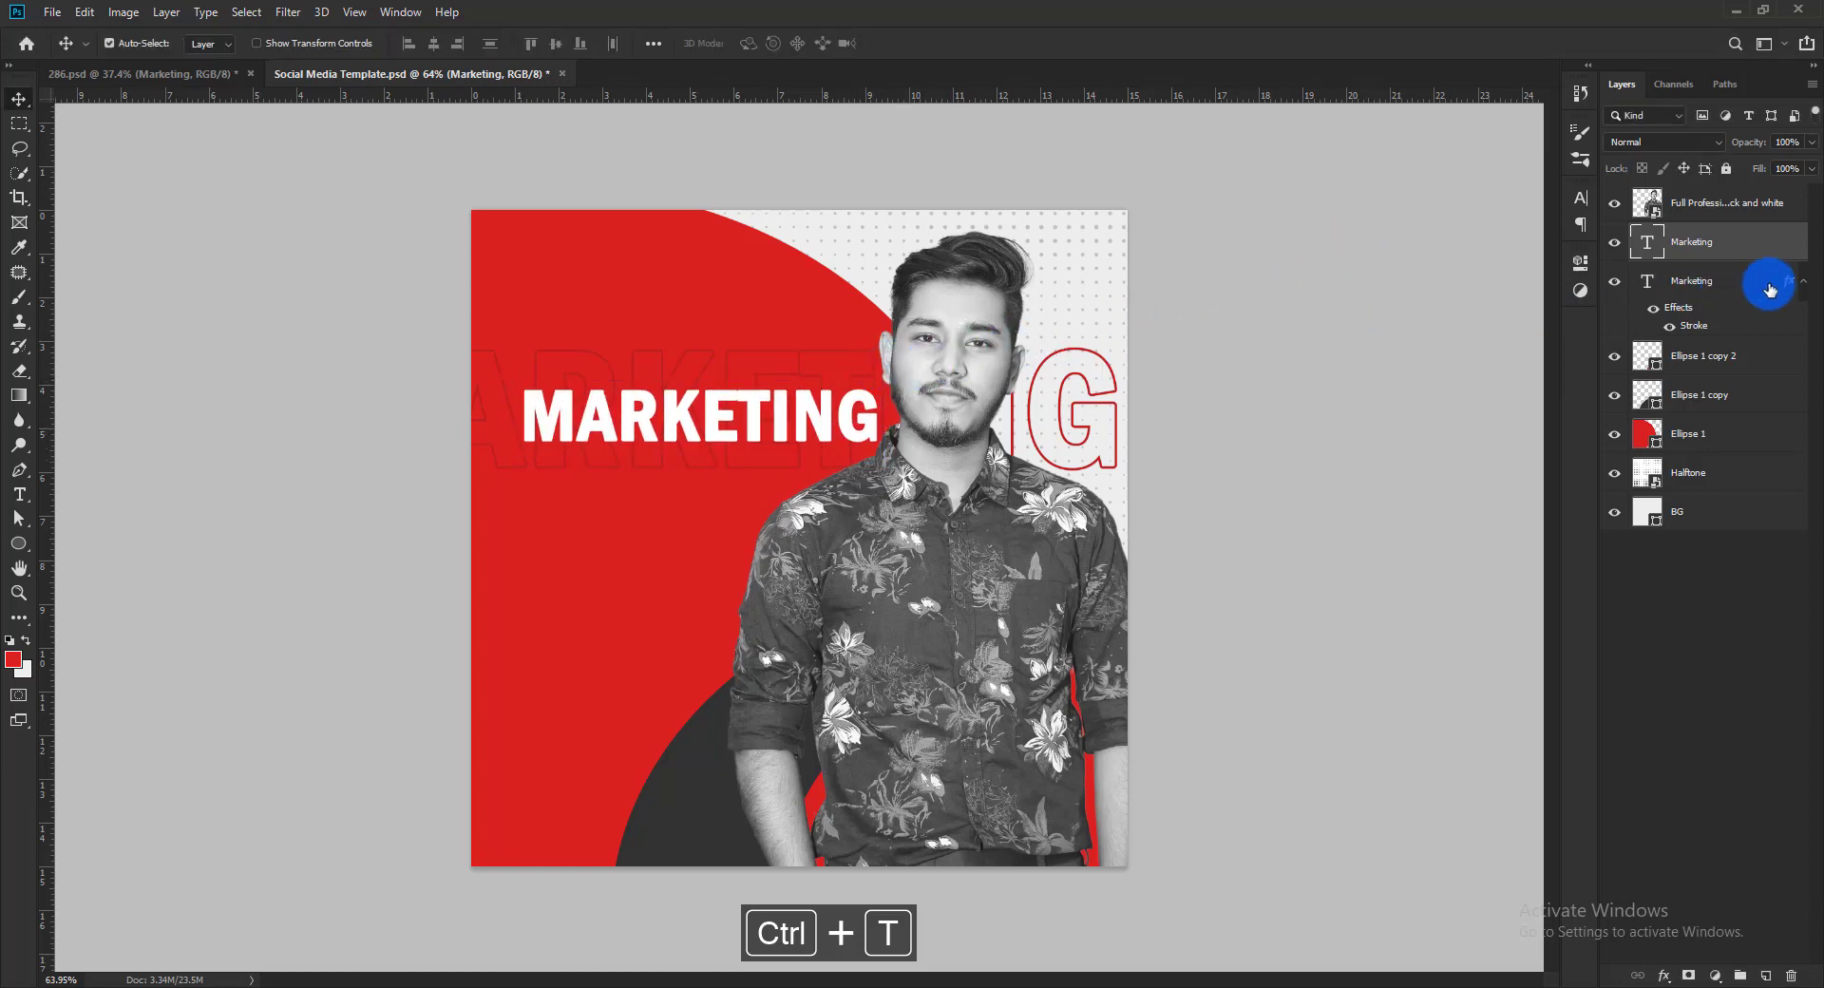
pyautogui.click(1802, 285)
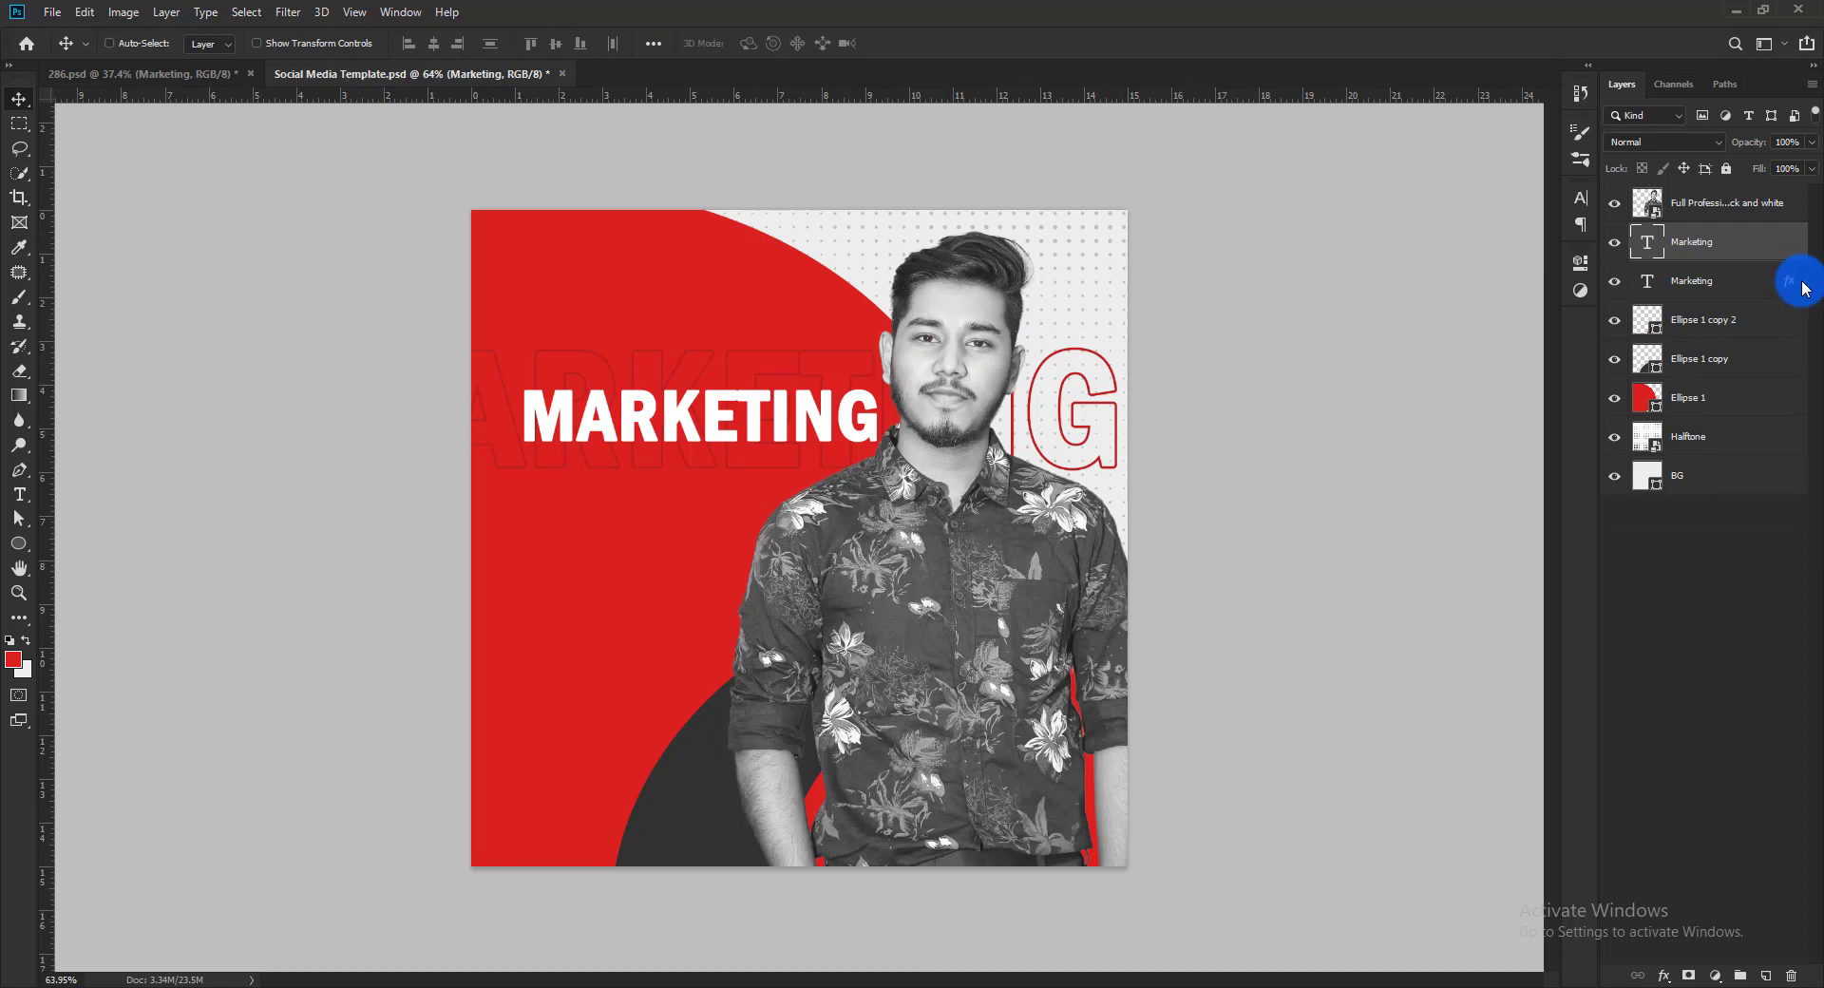
# Duplicate the white MARKETING text, place the copy directly below it, and change its wording to CREATIVE
pyautogui.hotkey('ctrl', 'j')
pyautogui.moveTo(990, 387); pyautogui.dragTo(749, 479)
pyautogui.doubleClick(692, 477)
pyautogui.doubleClick(1639, 240)
pyautogui.write('C')
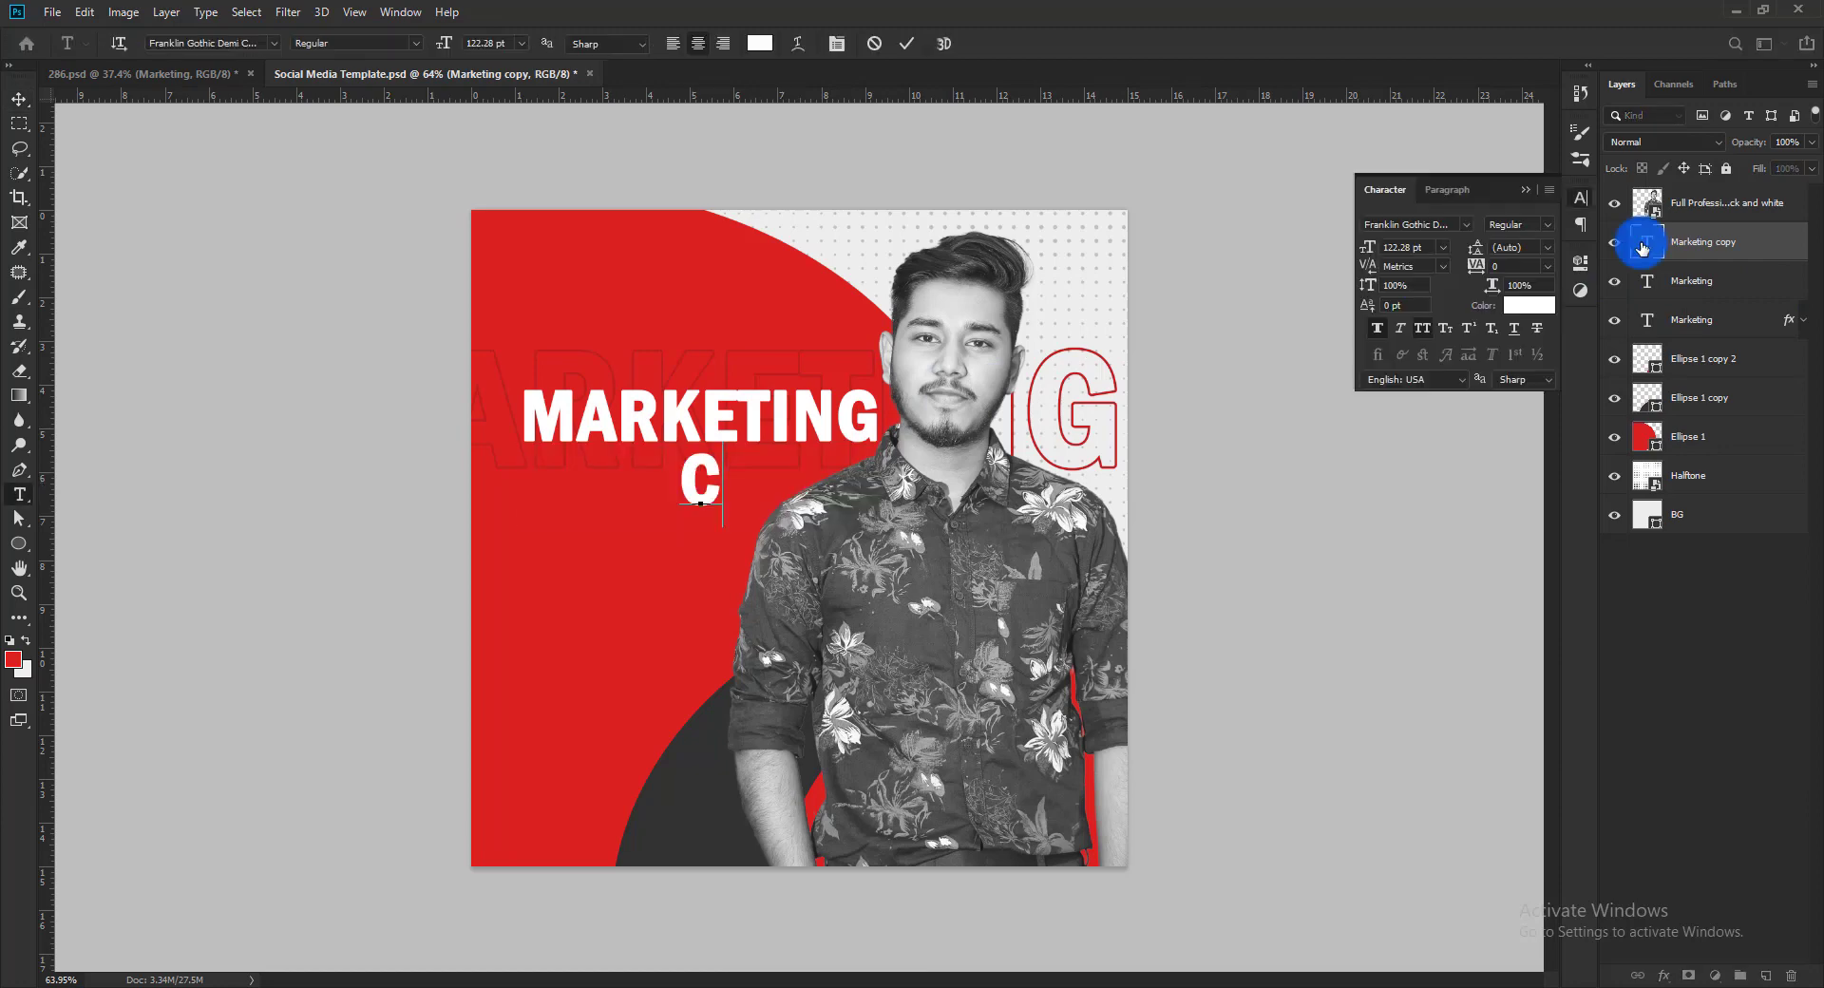
pyautogui.write('REATIVE')
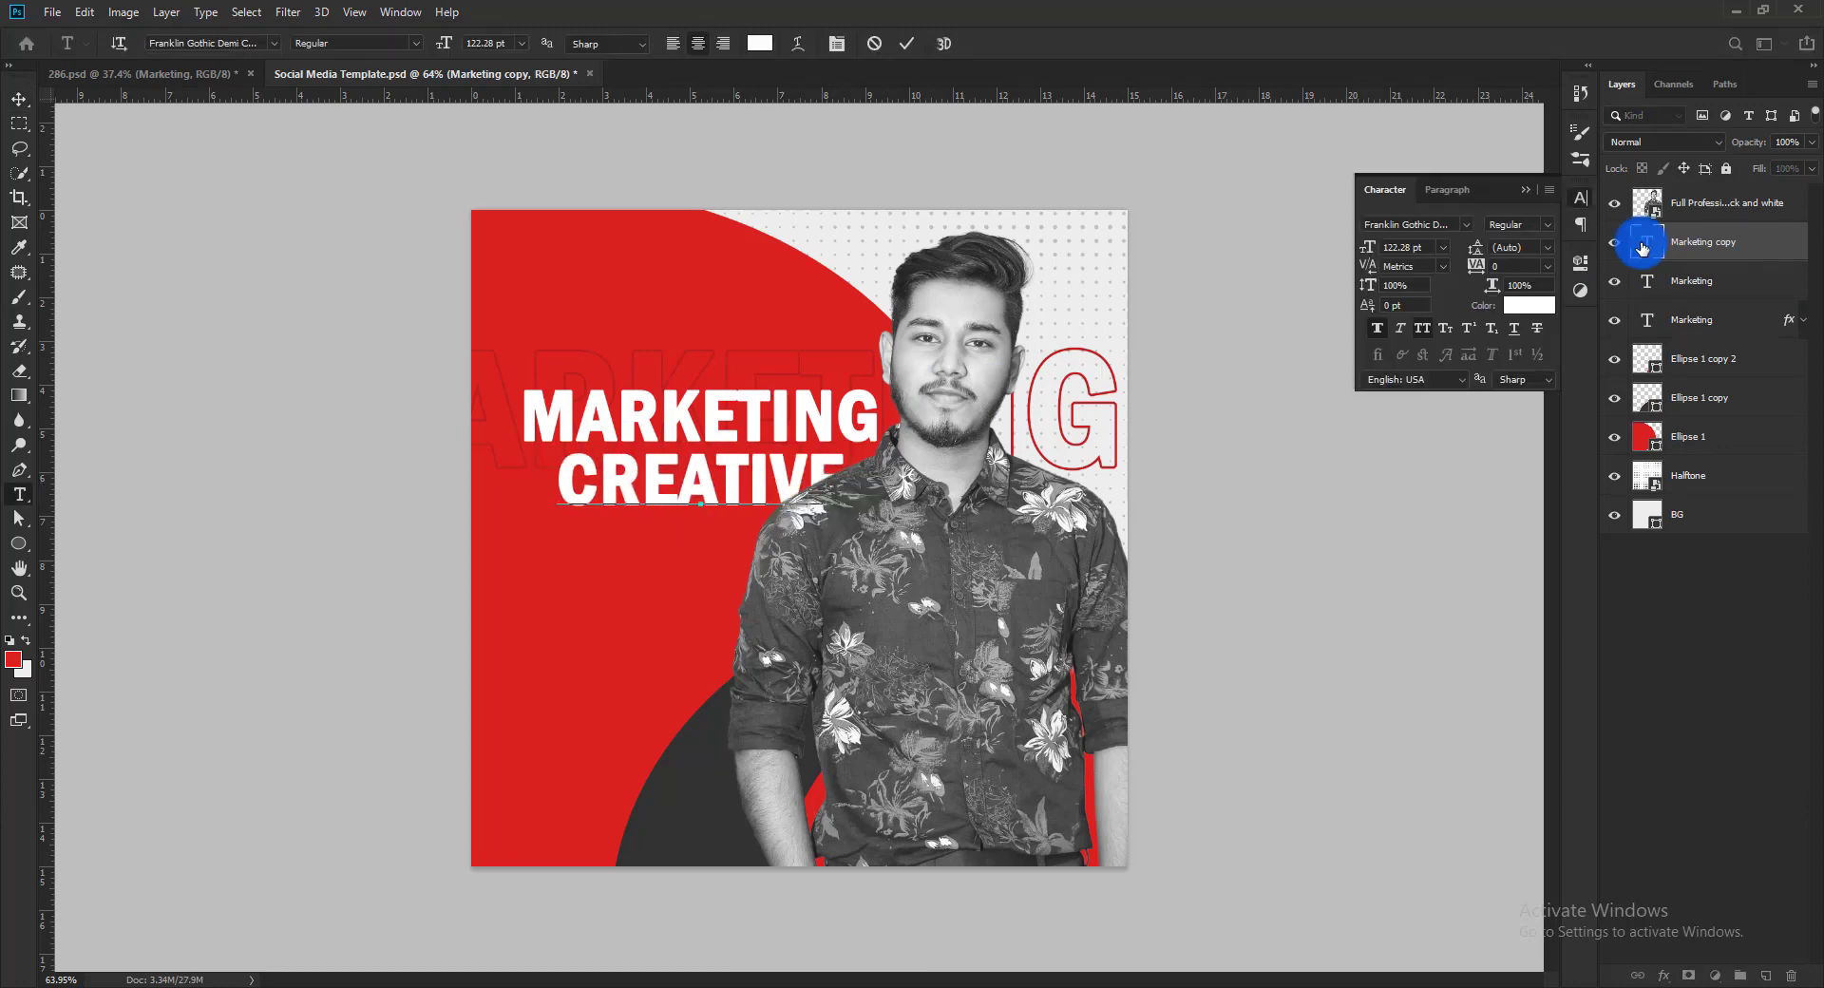
pyautogui.click(906, 43)
pyautogui.press('v')
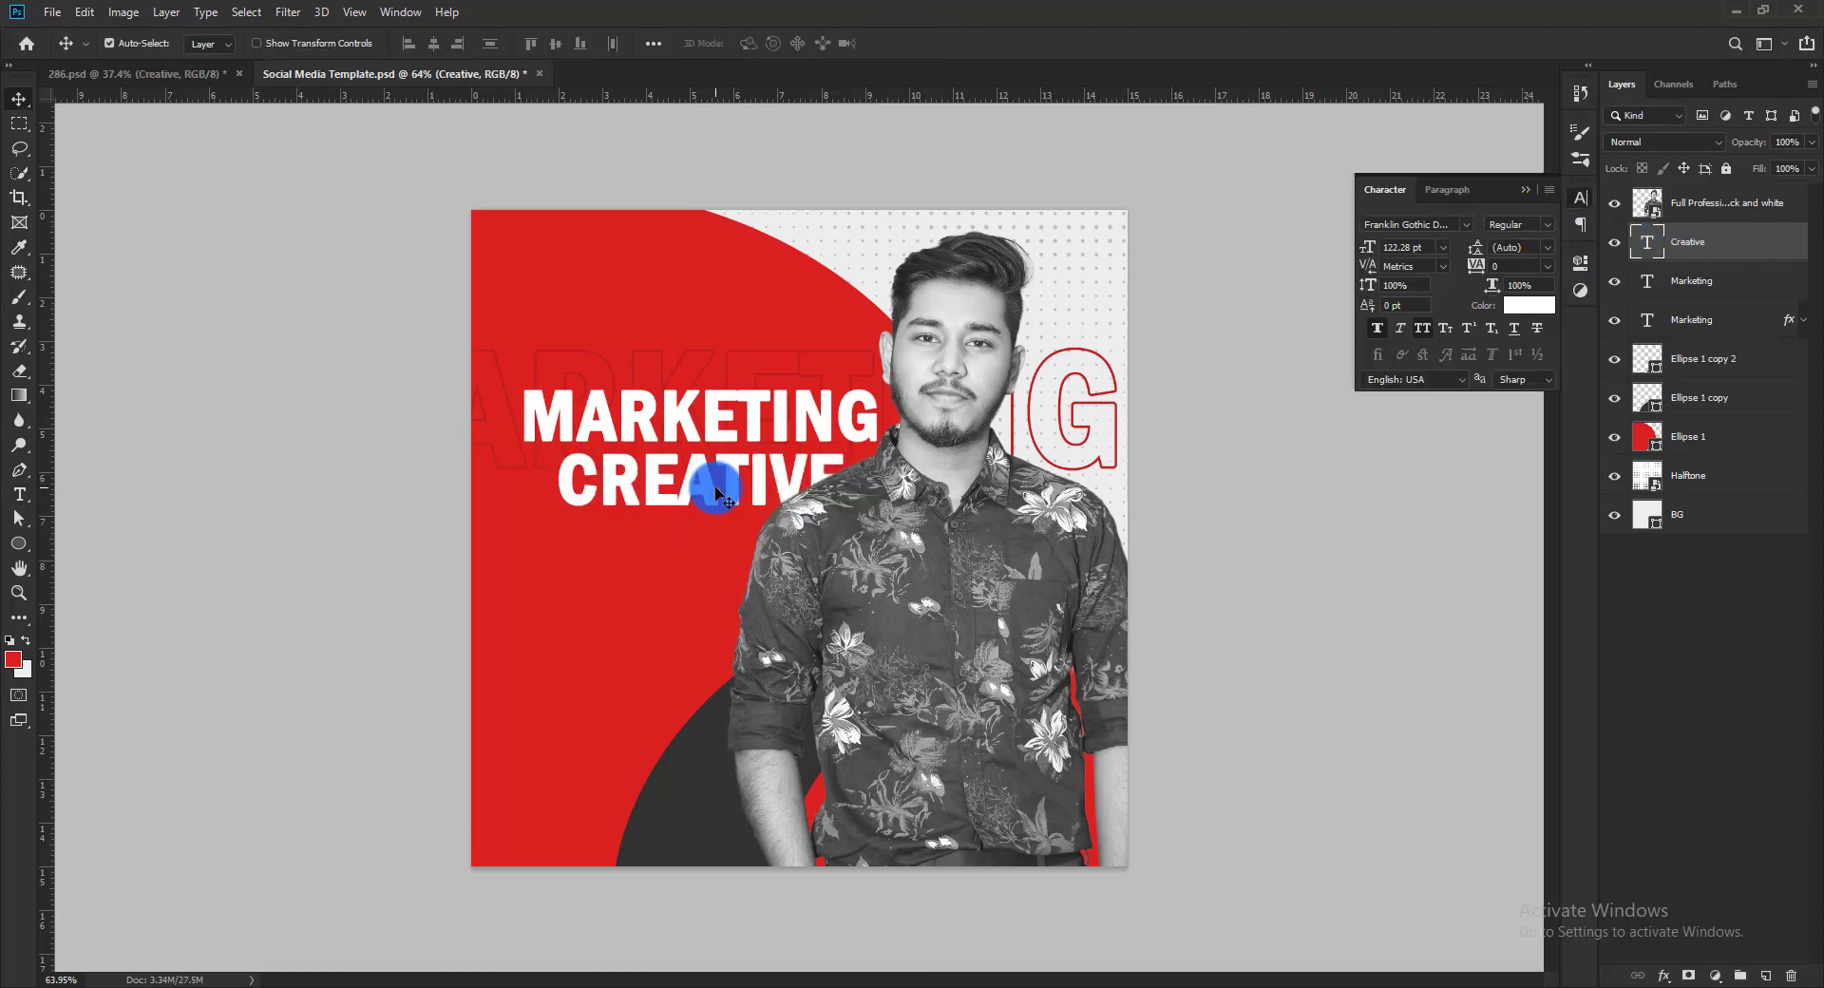
# Set the CREATIVE text's font to Better Grade Regular
pyautogui.click(1422, 226)
pyautogui.hotkey('ctrl', 'a')
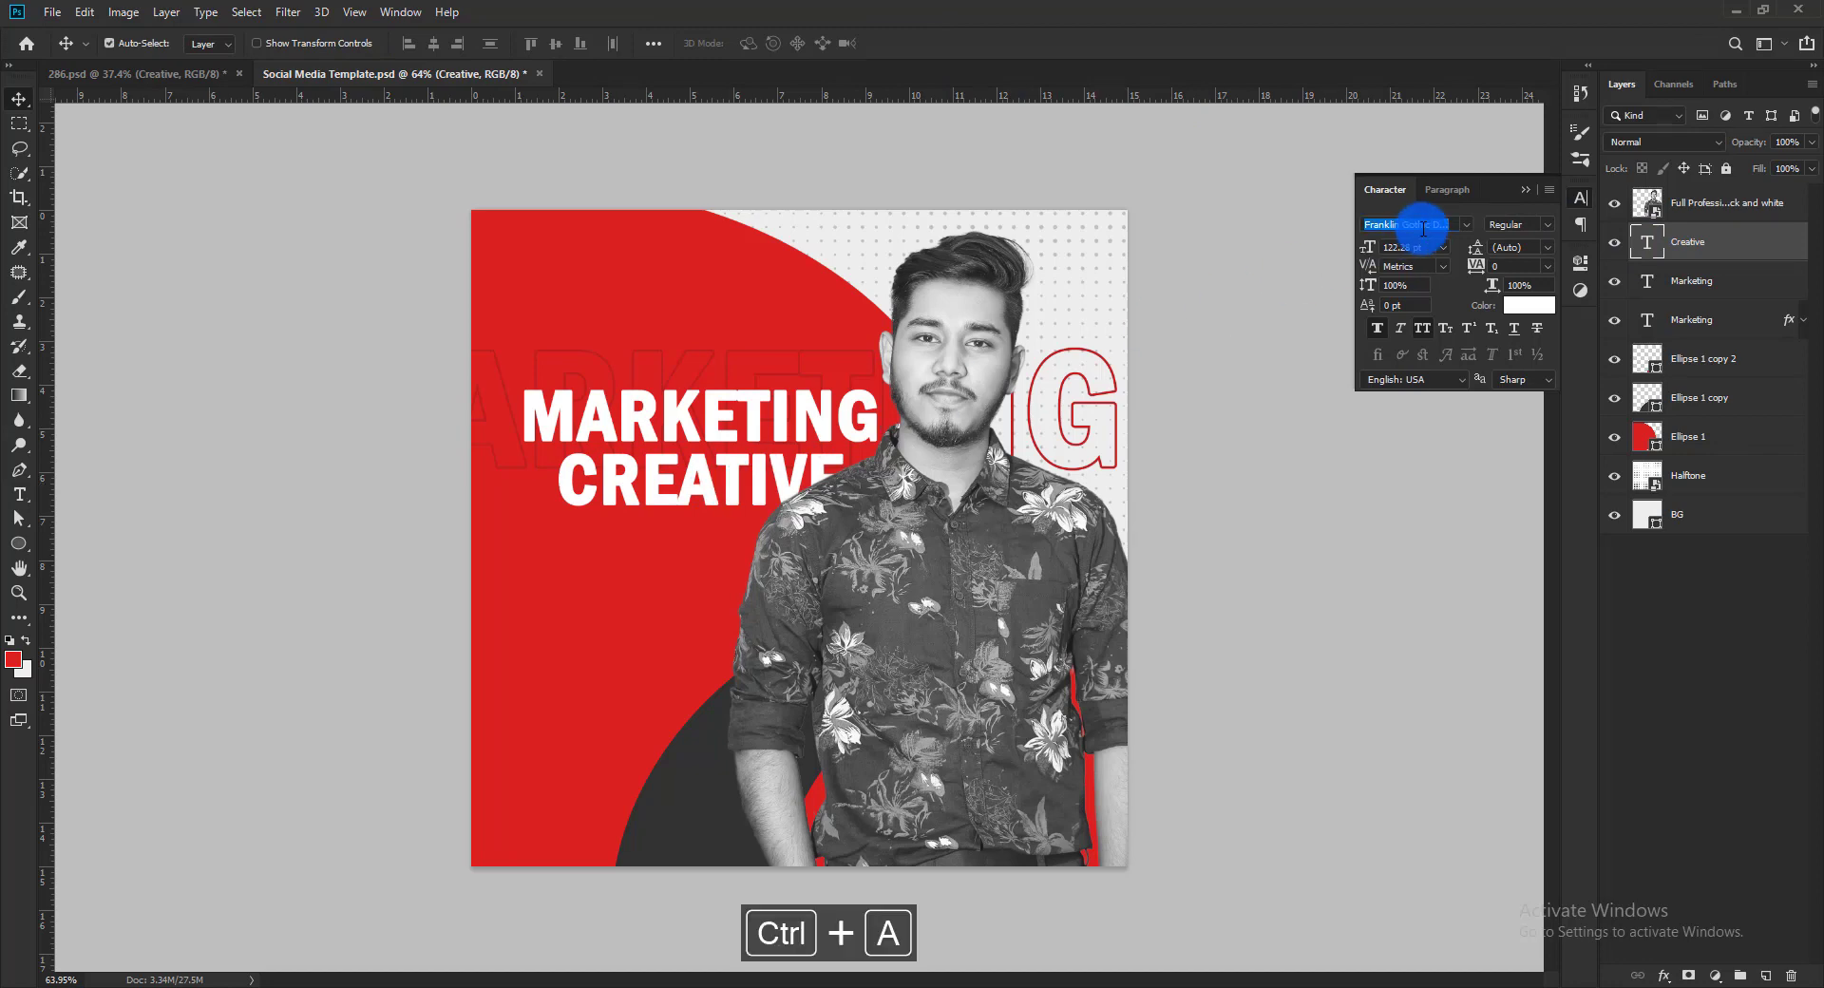
pyautogui.write('Bett')
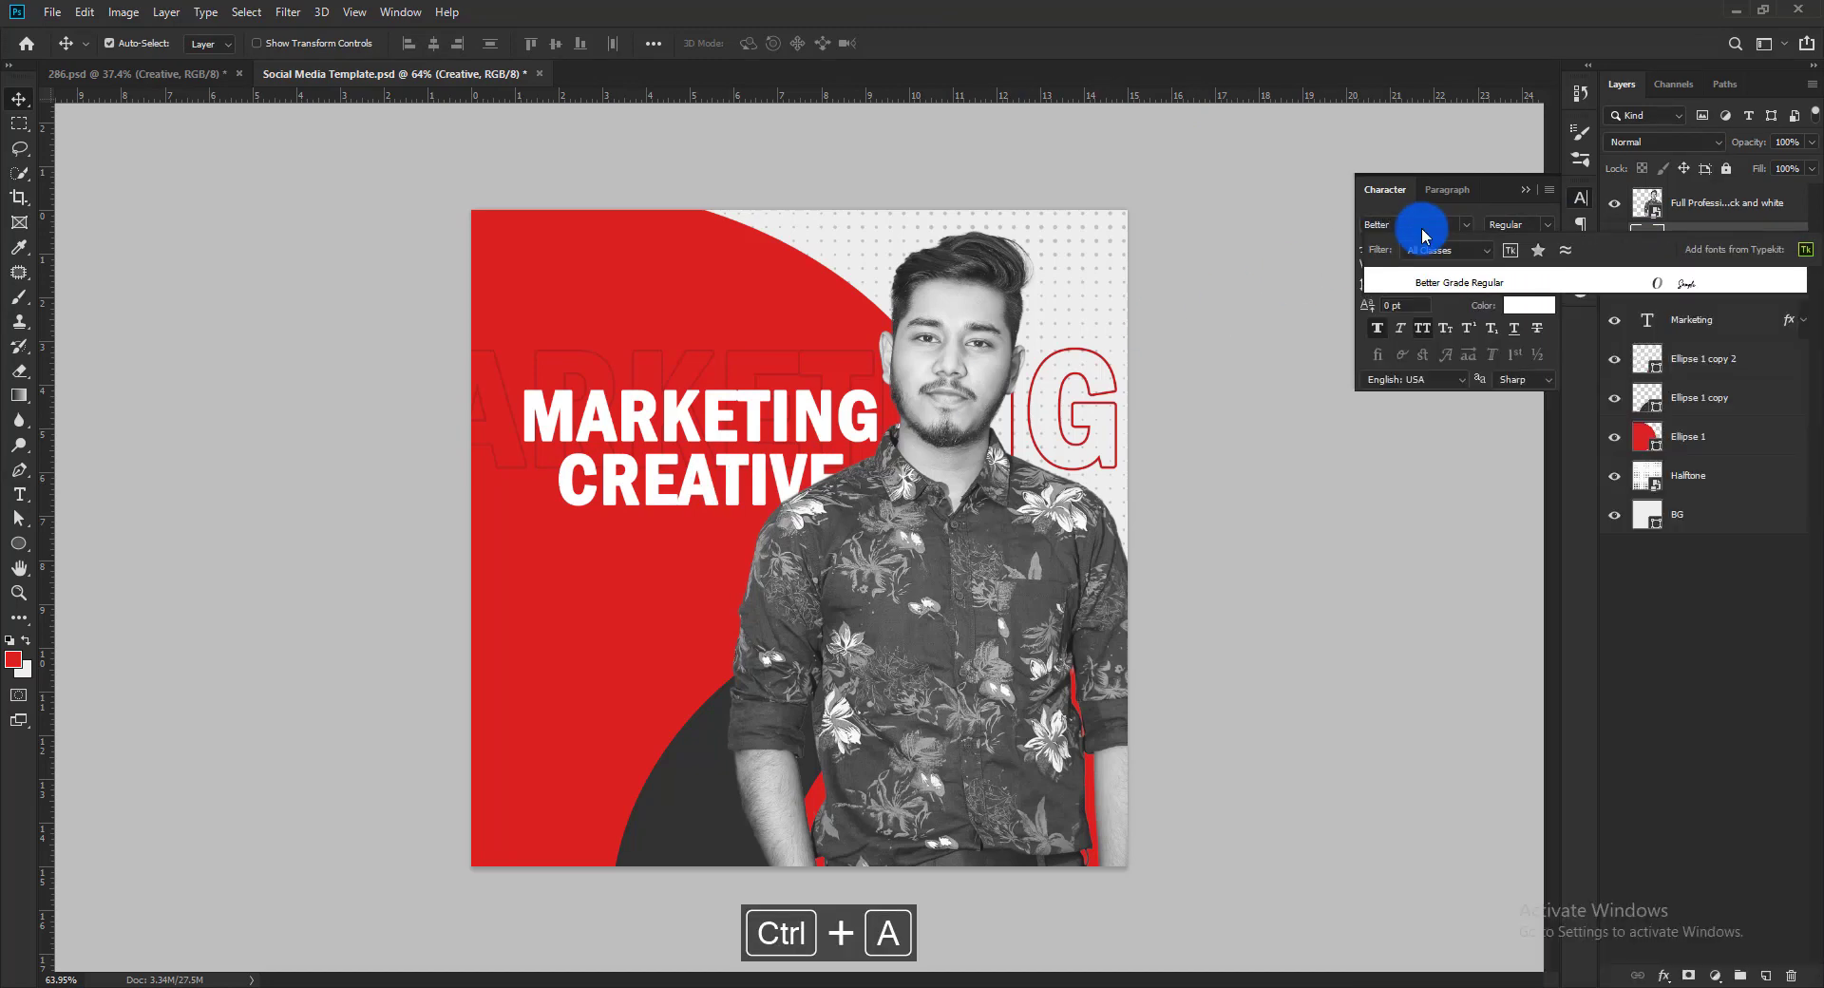
pyautogui.write('er')
pyautogui.press('Return')
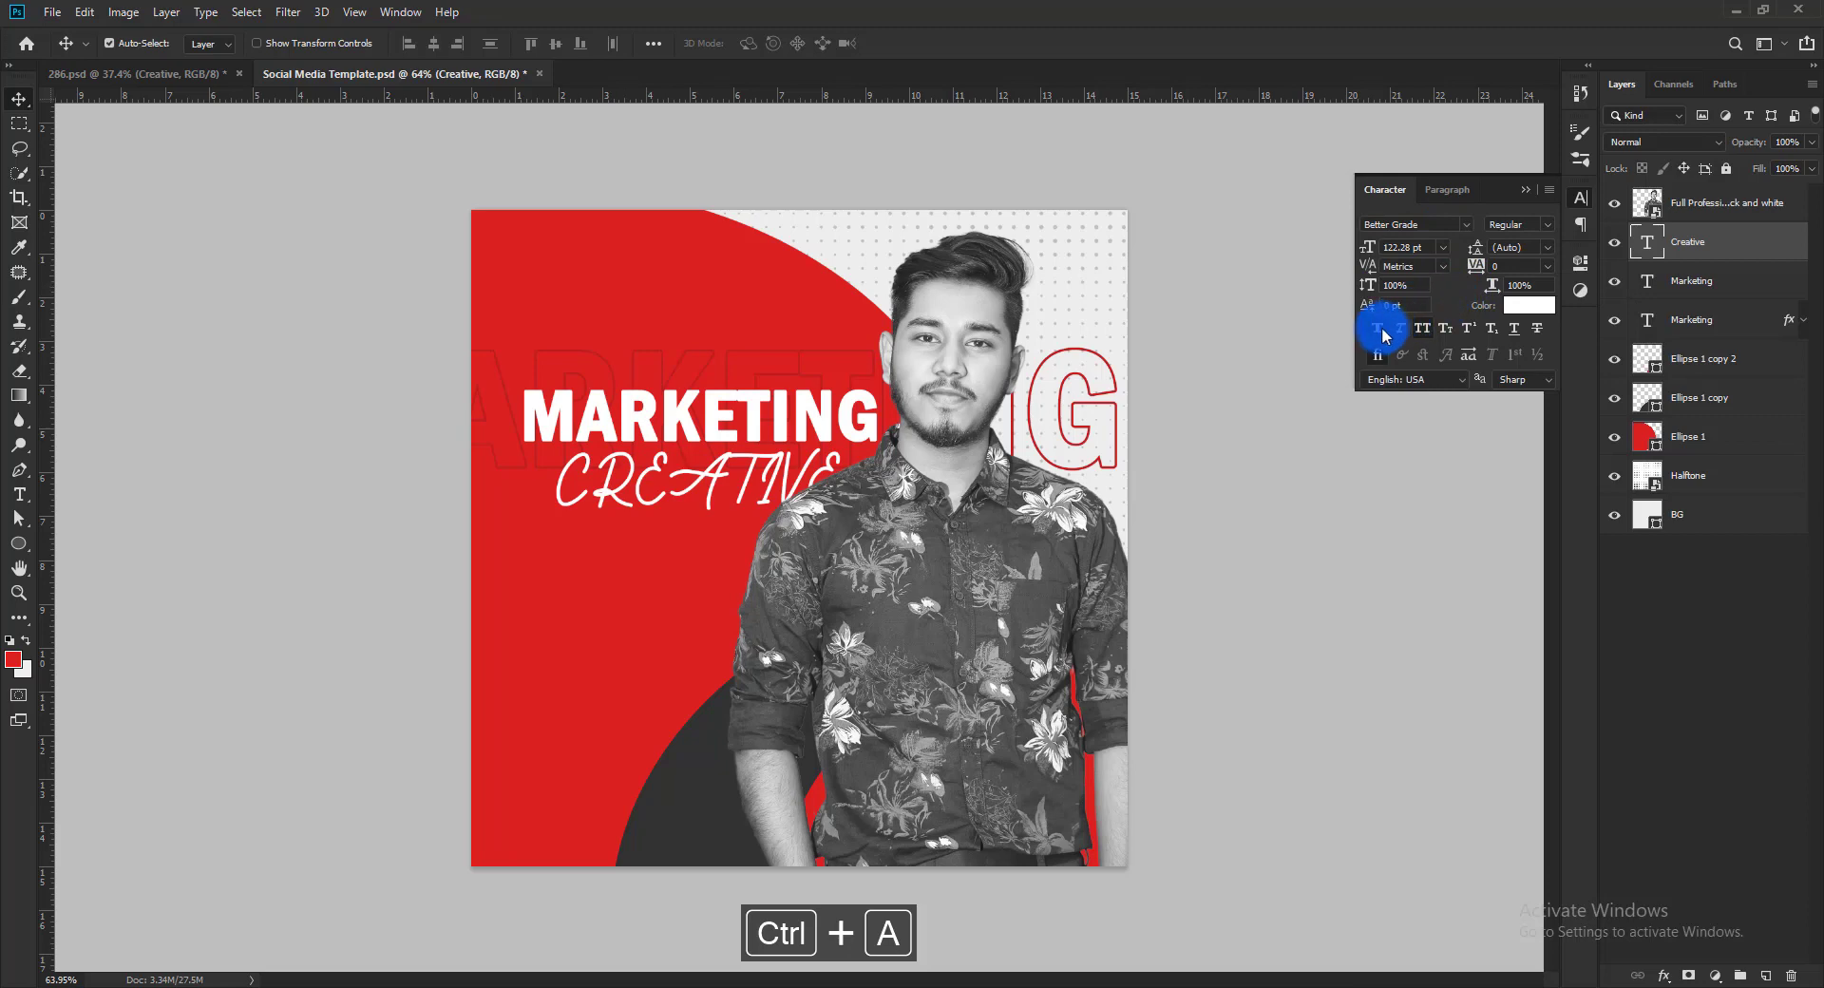
# Turn off All Caps for the Creative text, scale it up to about 268 pt and raise it slightly over the white MARKETING text
pyautogui.click(1423, 328)
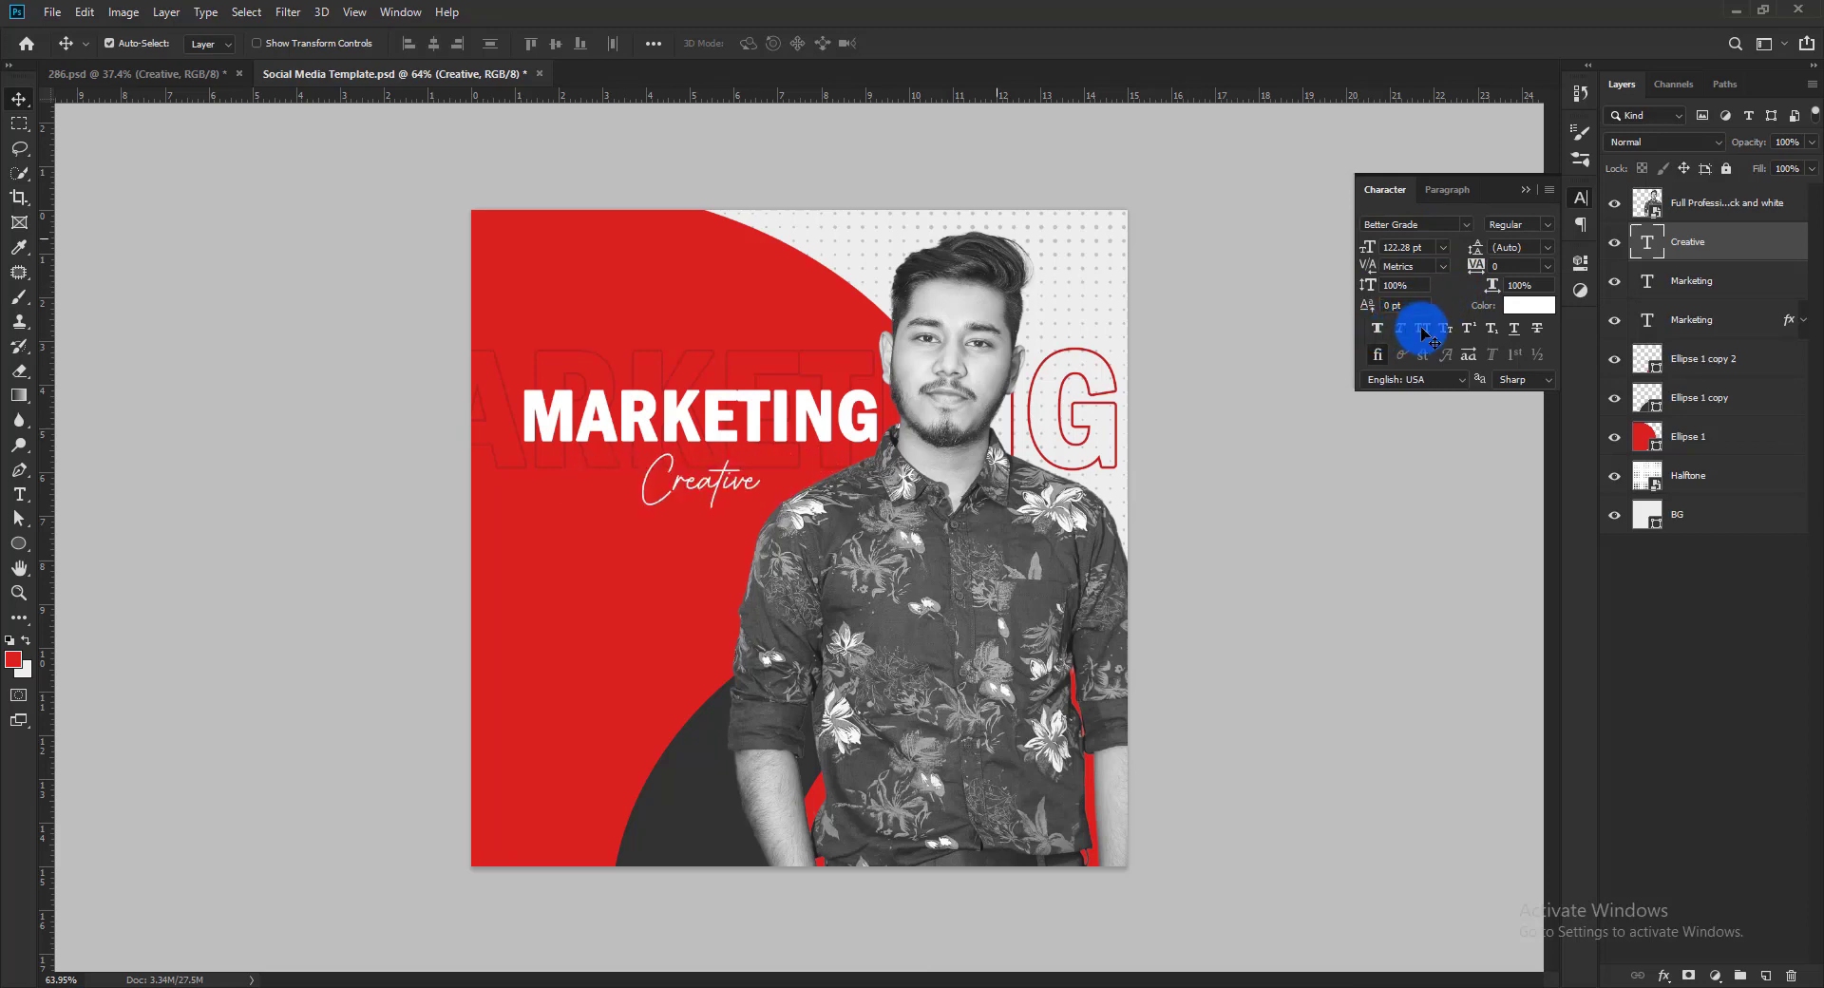
pyautogui.hotkey('ctrl', 't')
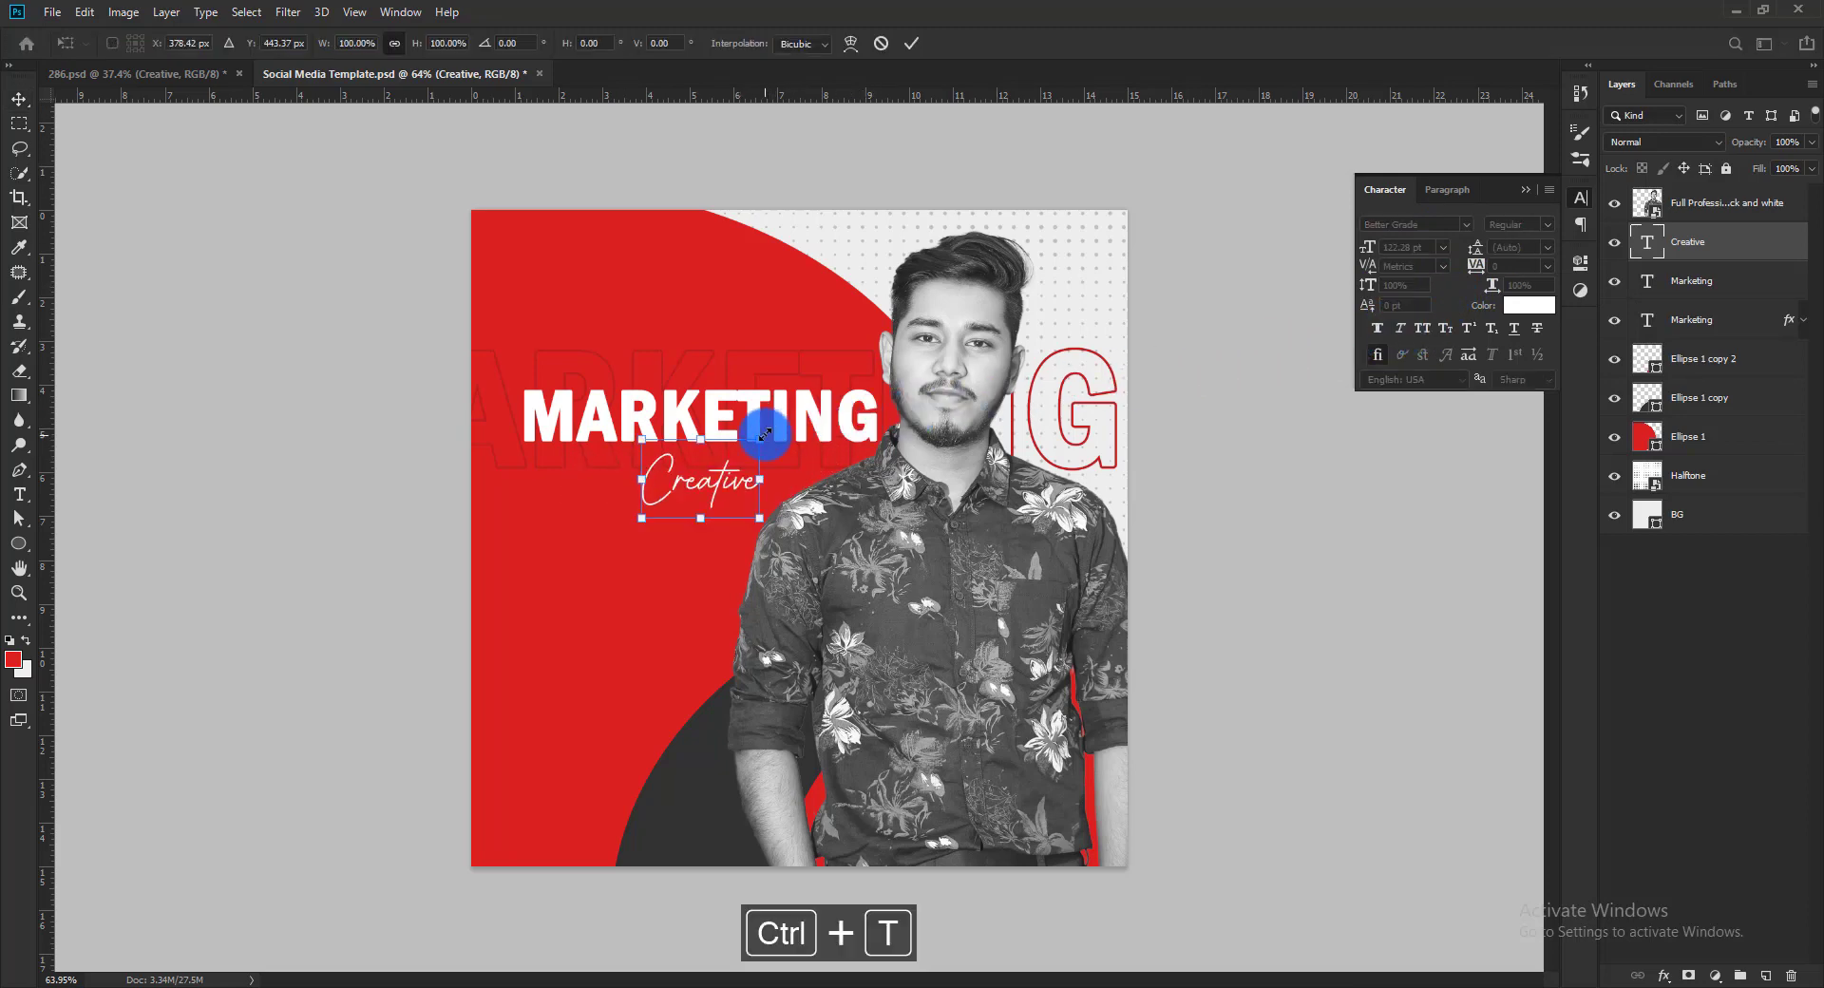
pyautogui.moveTo(765, 434); pyautogui.dragTo(823, 365)
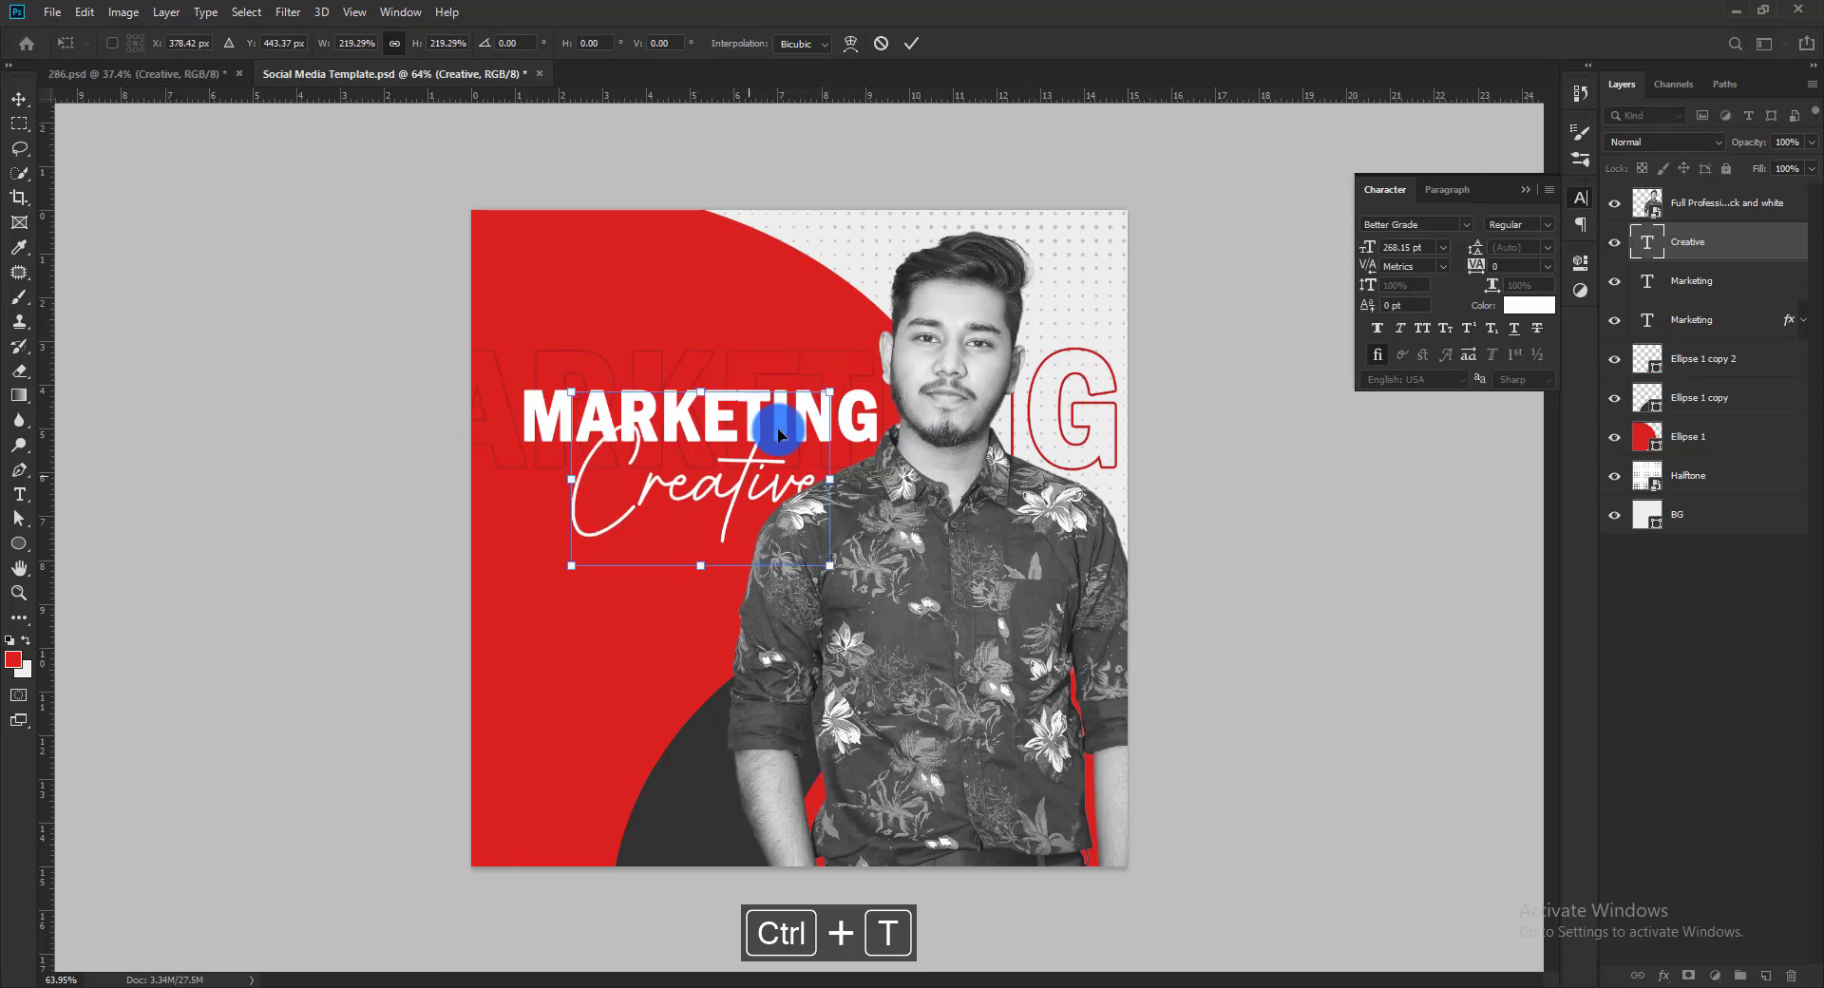
pyautogui.moveTo(735, 473); pyautogui.dragTo(737, 485)
pyautogui.press('Return')
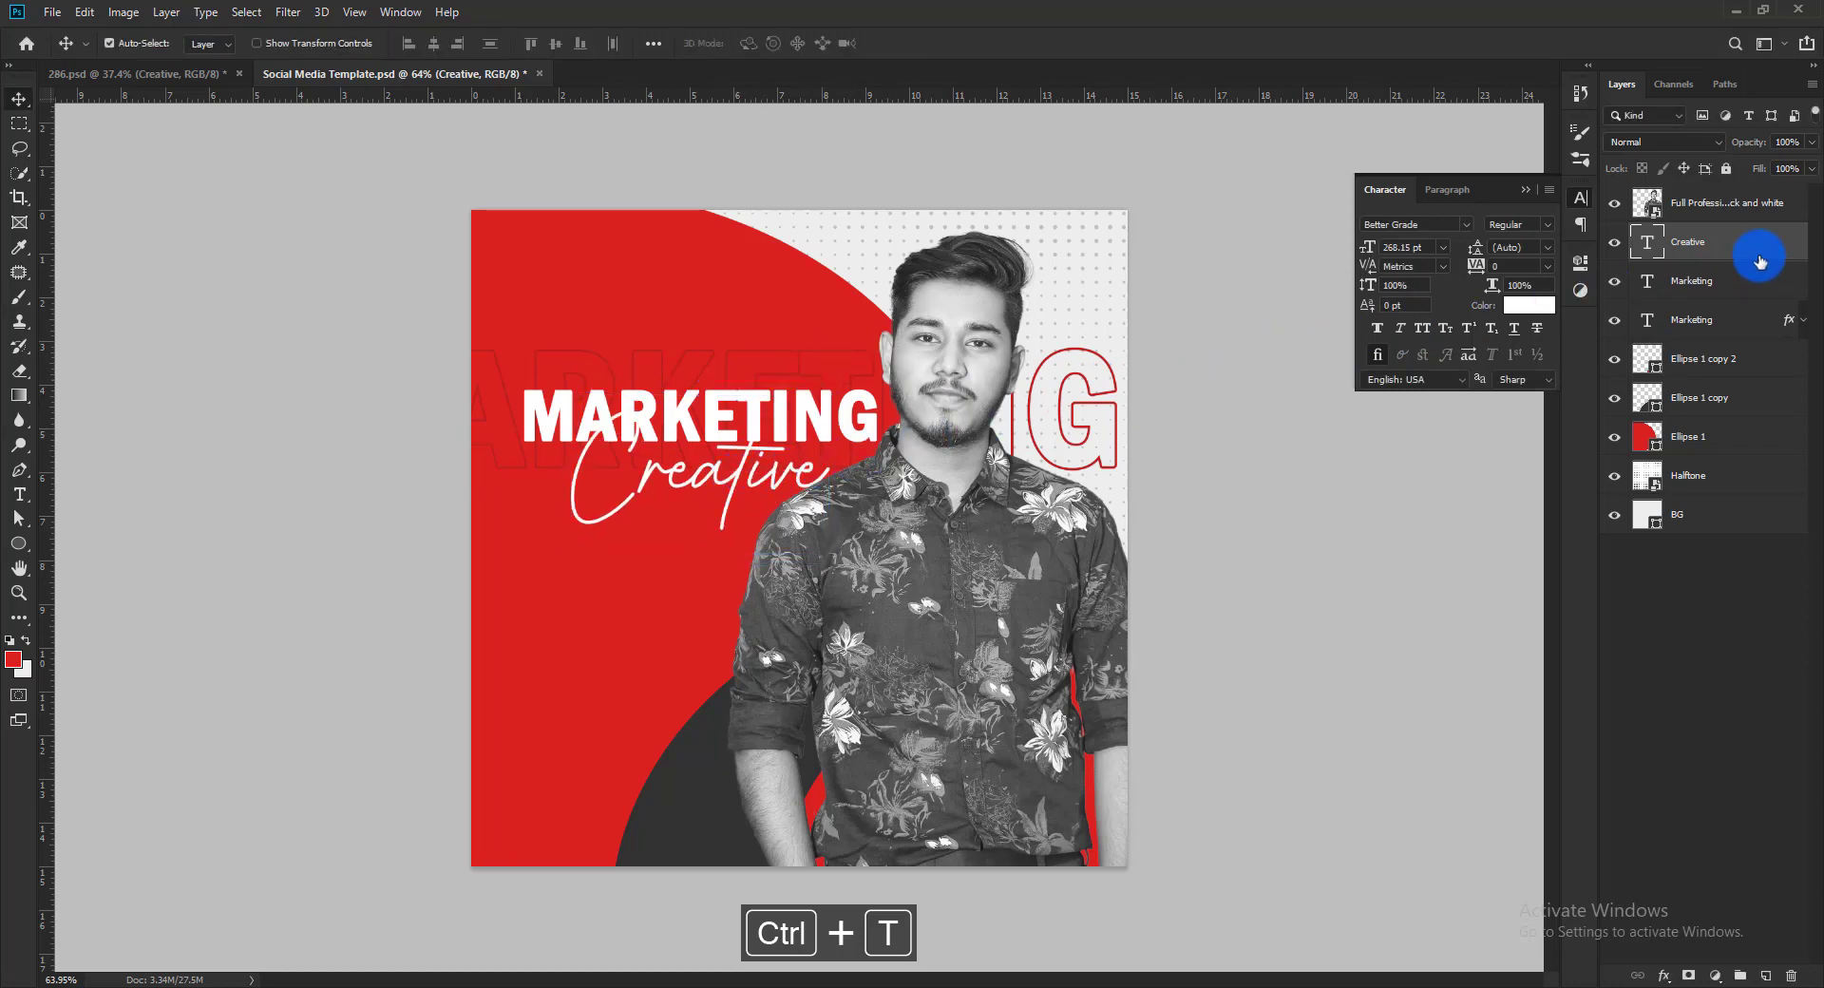
# Add a 4 px outside stroke to the Creative text, its color sampled from the red background ellipse
pyautogui.doubleClick(1798, 253)
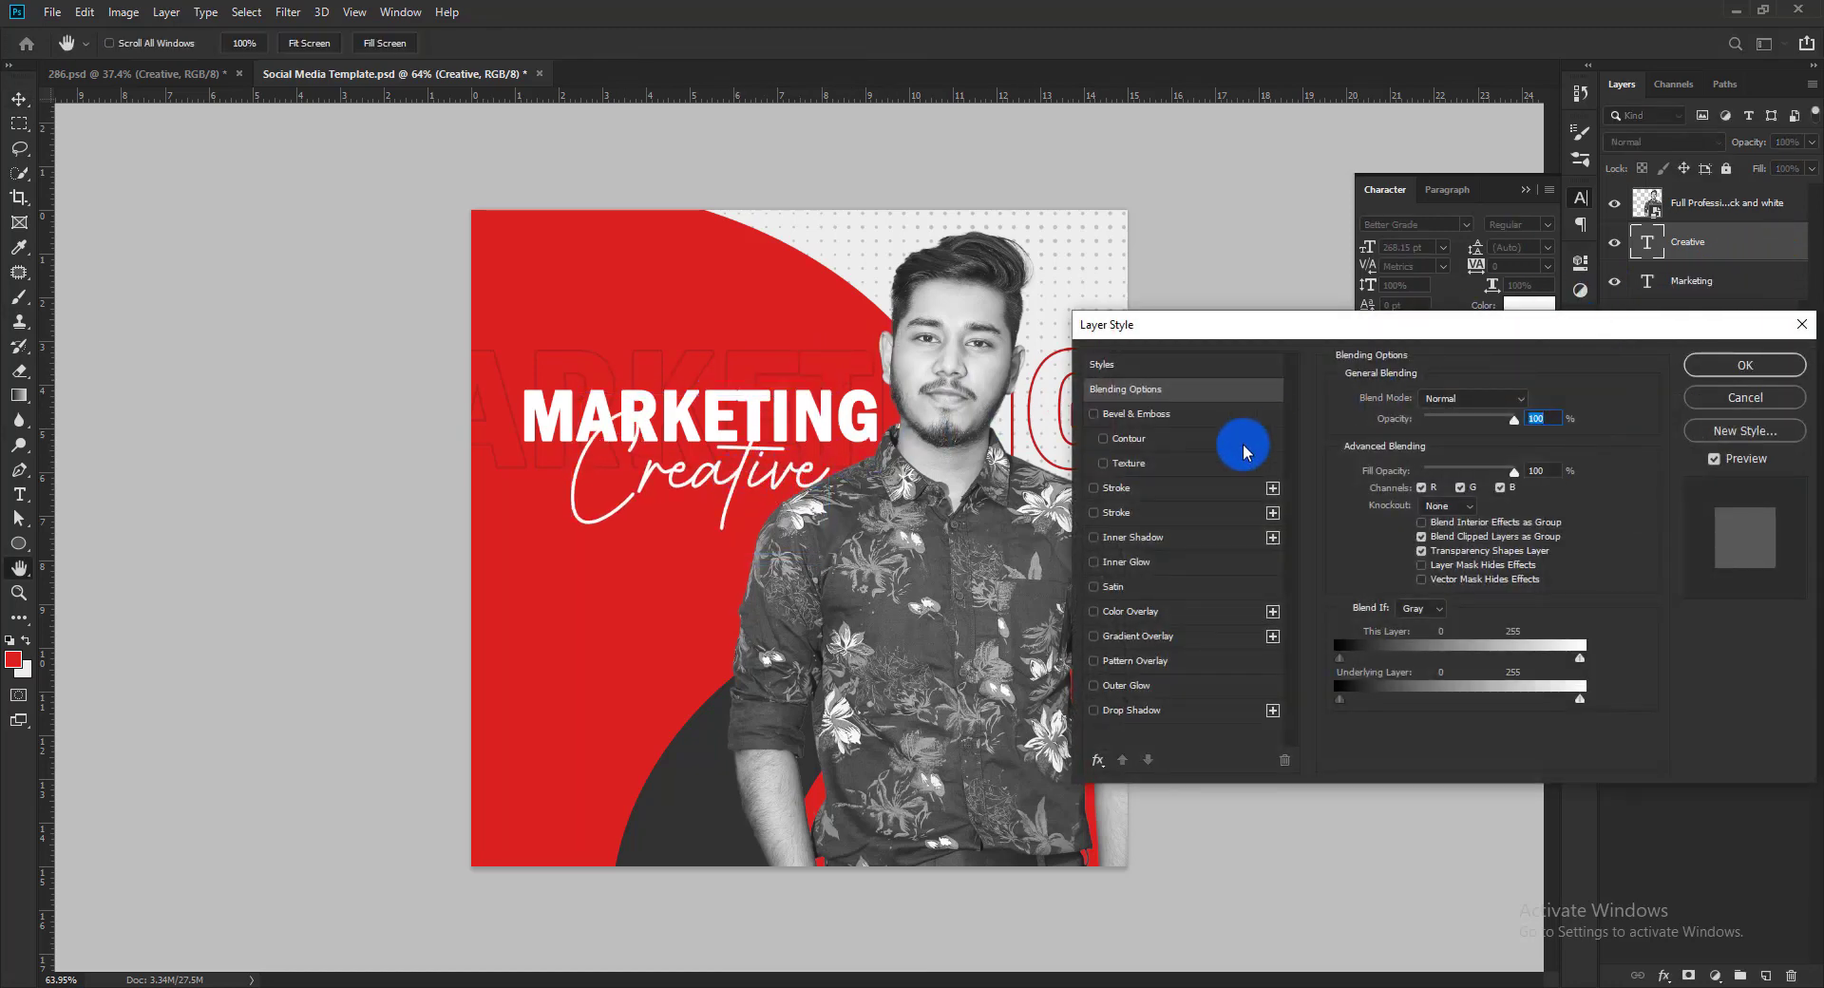
pyautogui.click(1108, 487)
pyautogui.click(1390, 538)
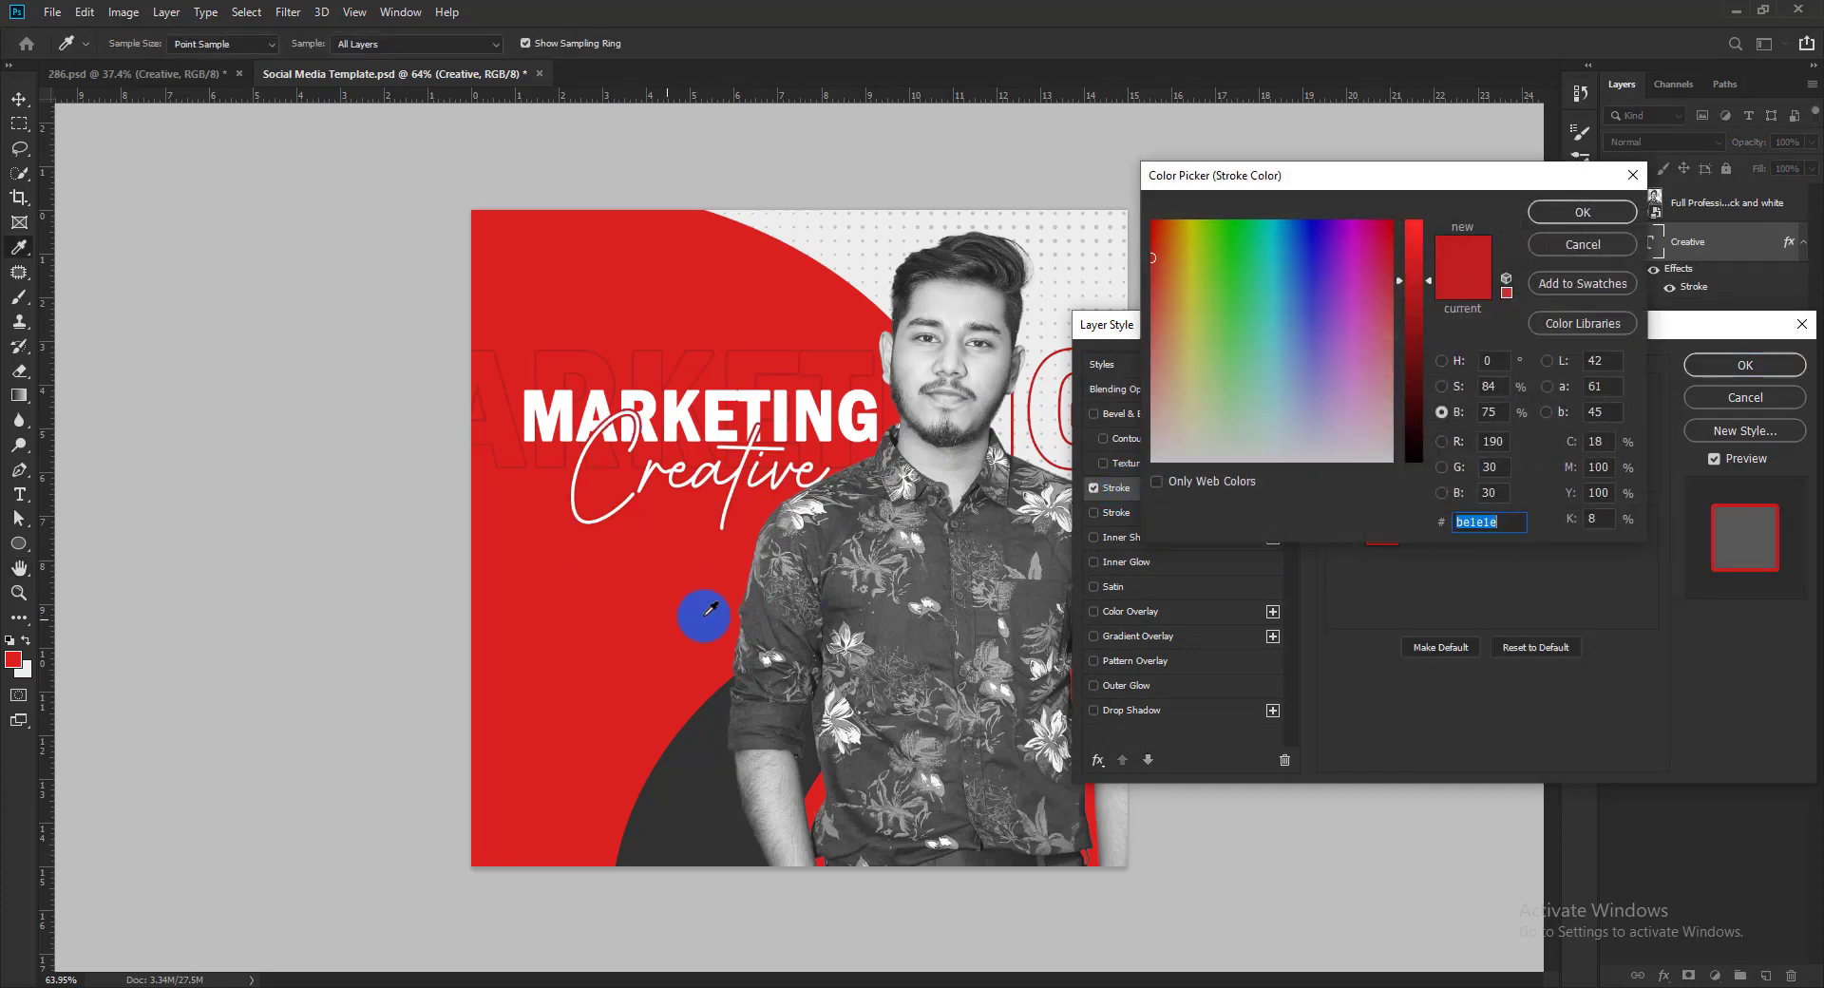
pyautogui.click(1585, 215)
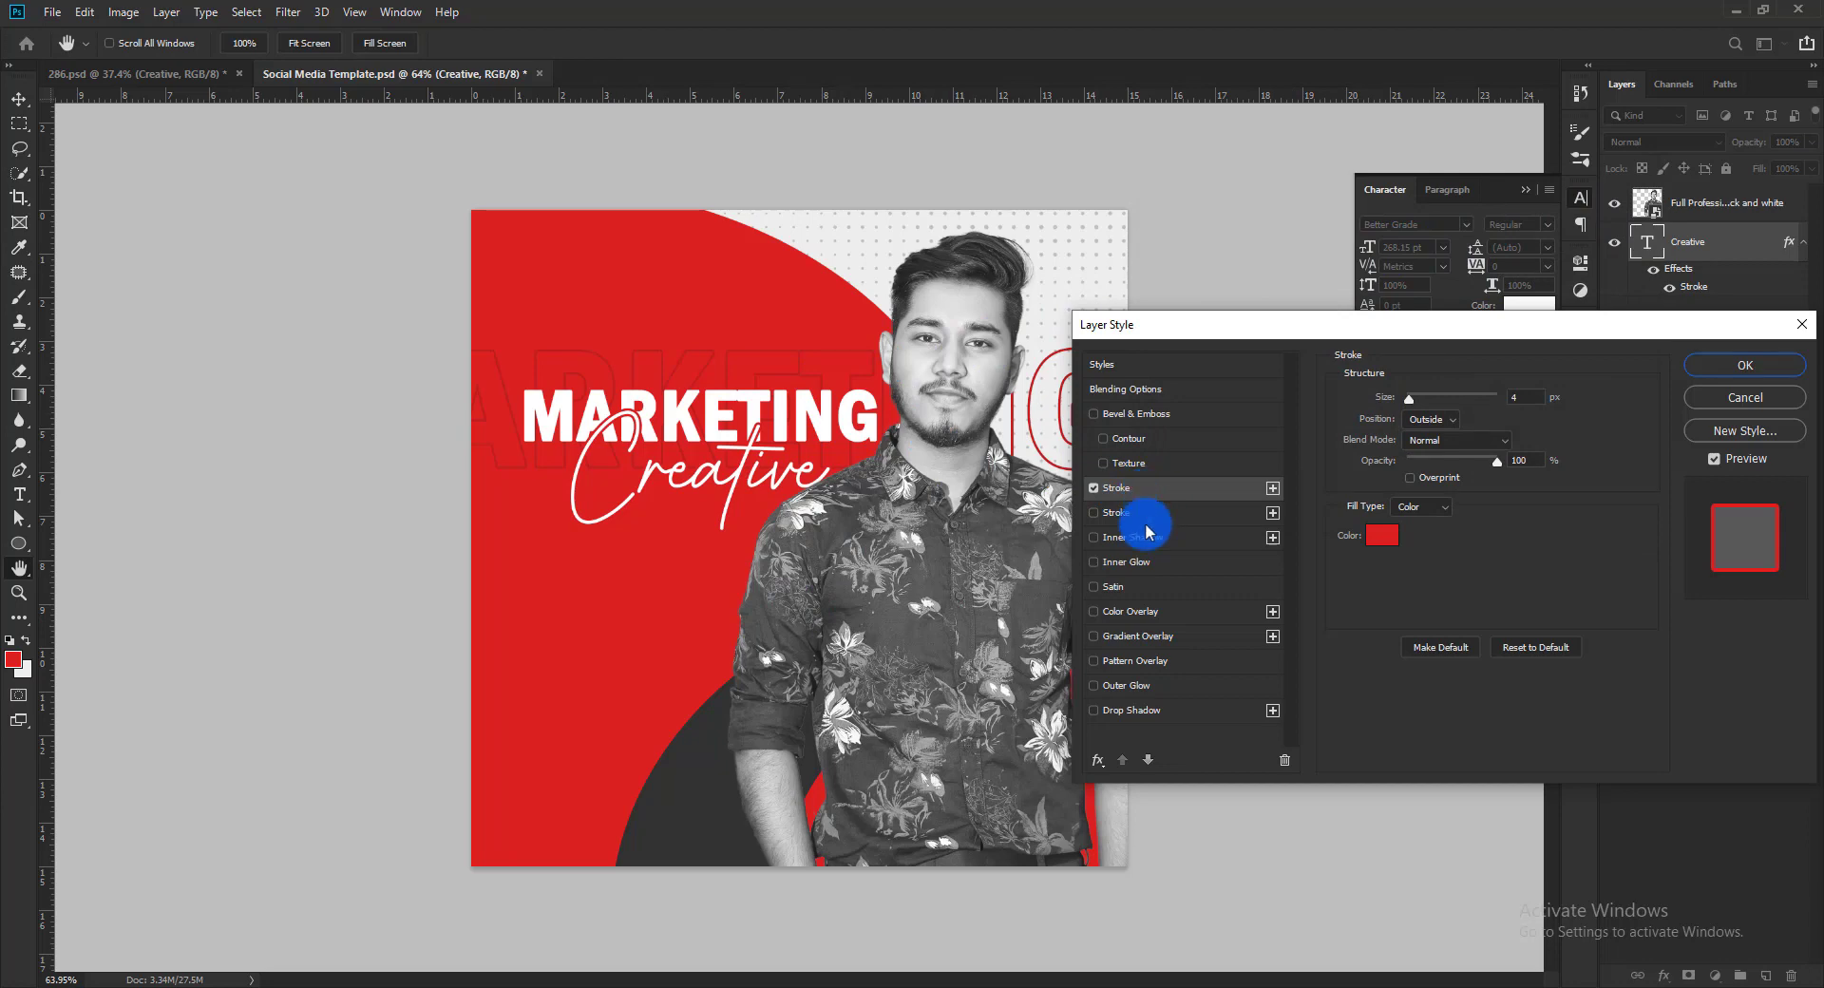
# Add a black drop shadow to the Creative text at 70% opacity with a slightly larger distance, and apply the layer style
pyautogui.click(1136, 710)
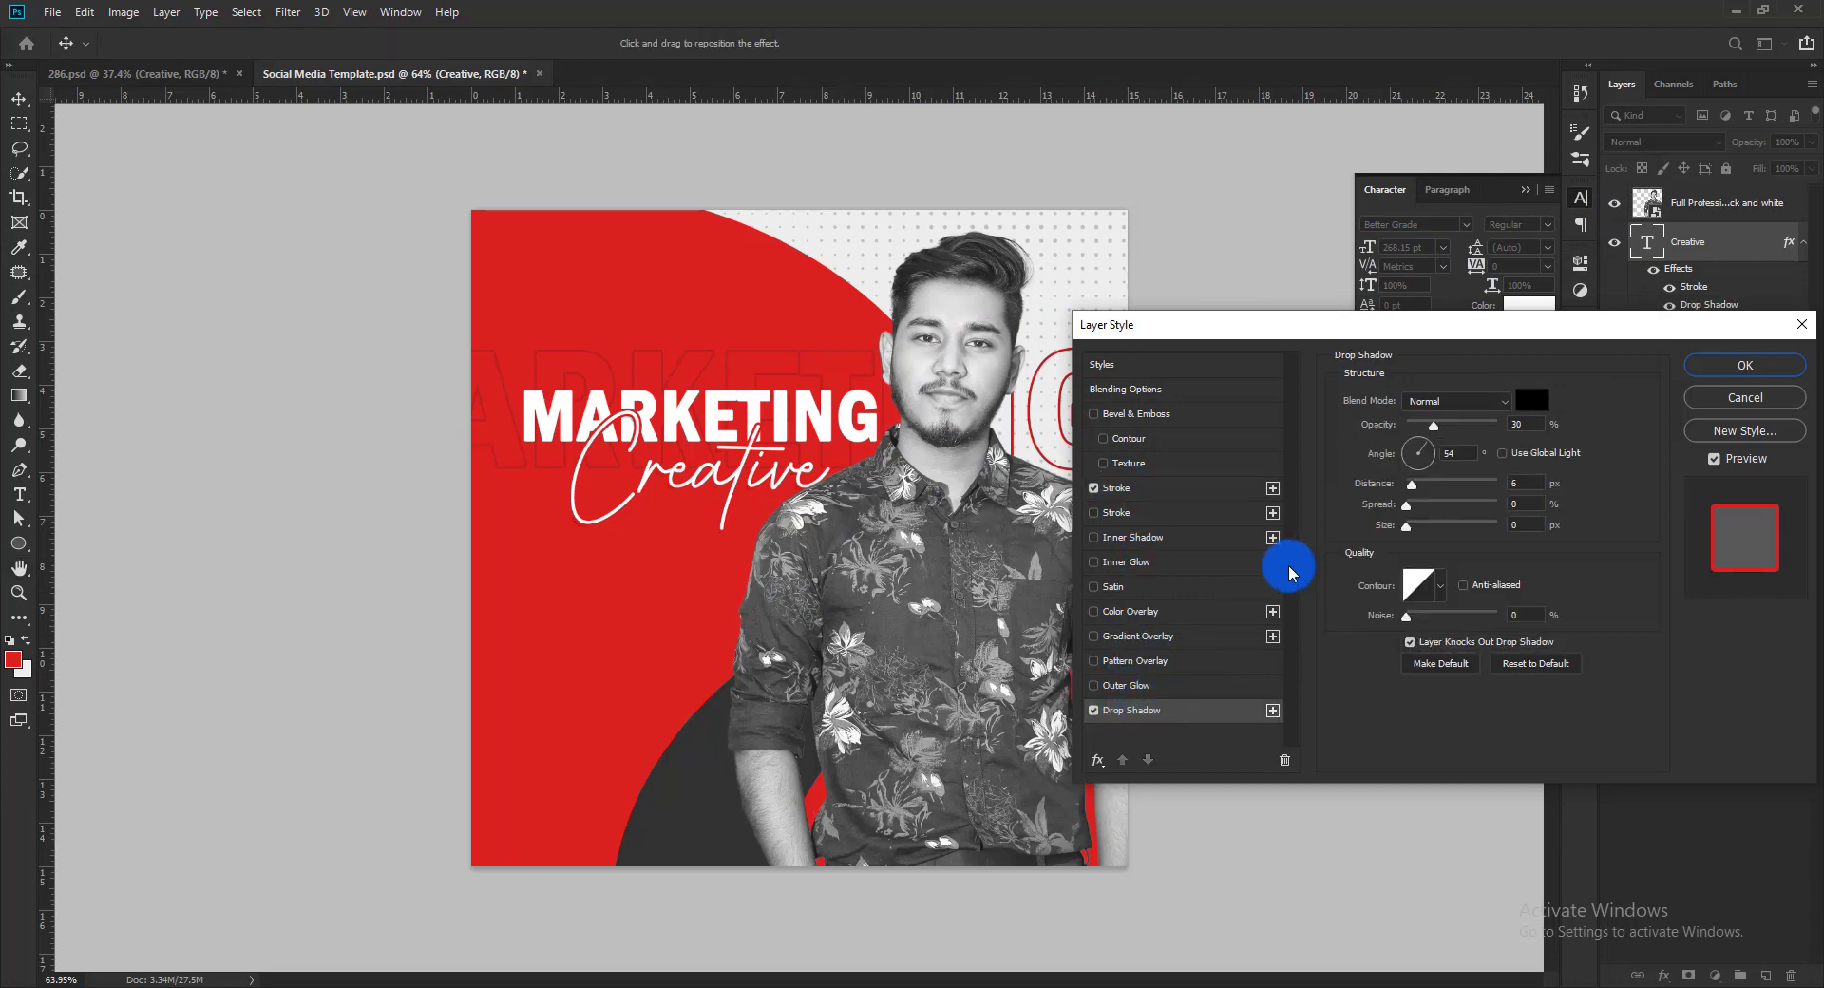
pyautogui.moveTo(1435, 427); pyautogui.dragTo(1462, 437)
pyautogui.write('70')
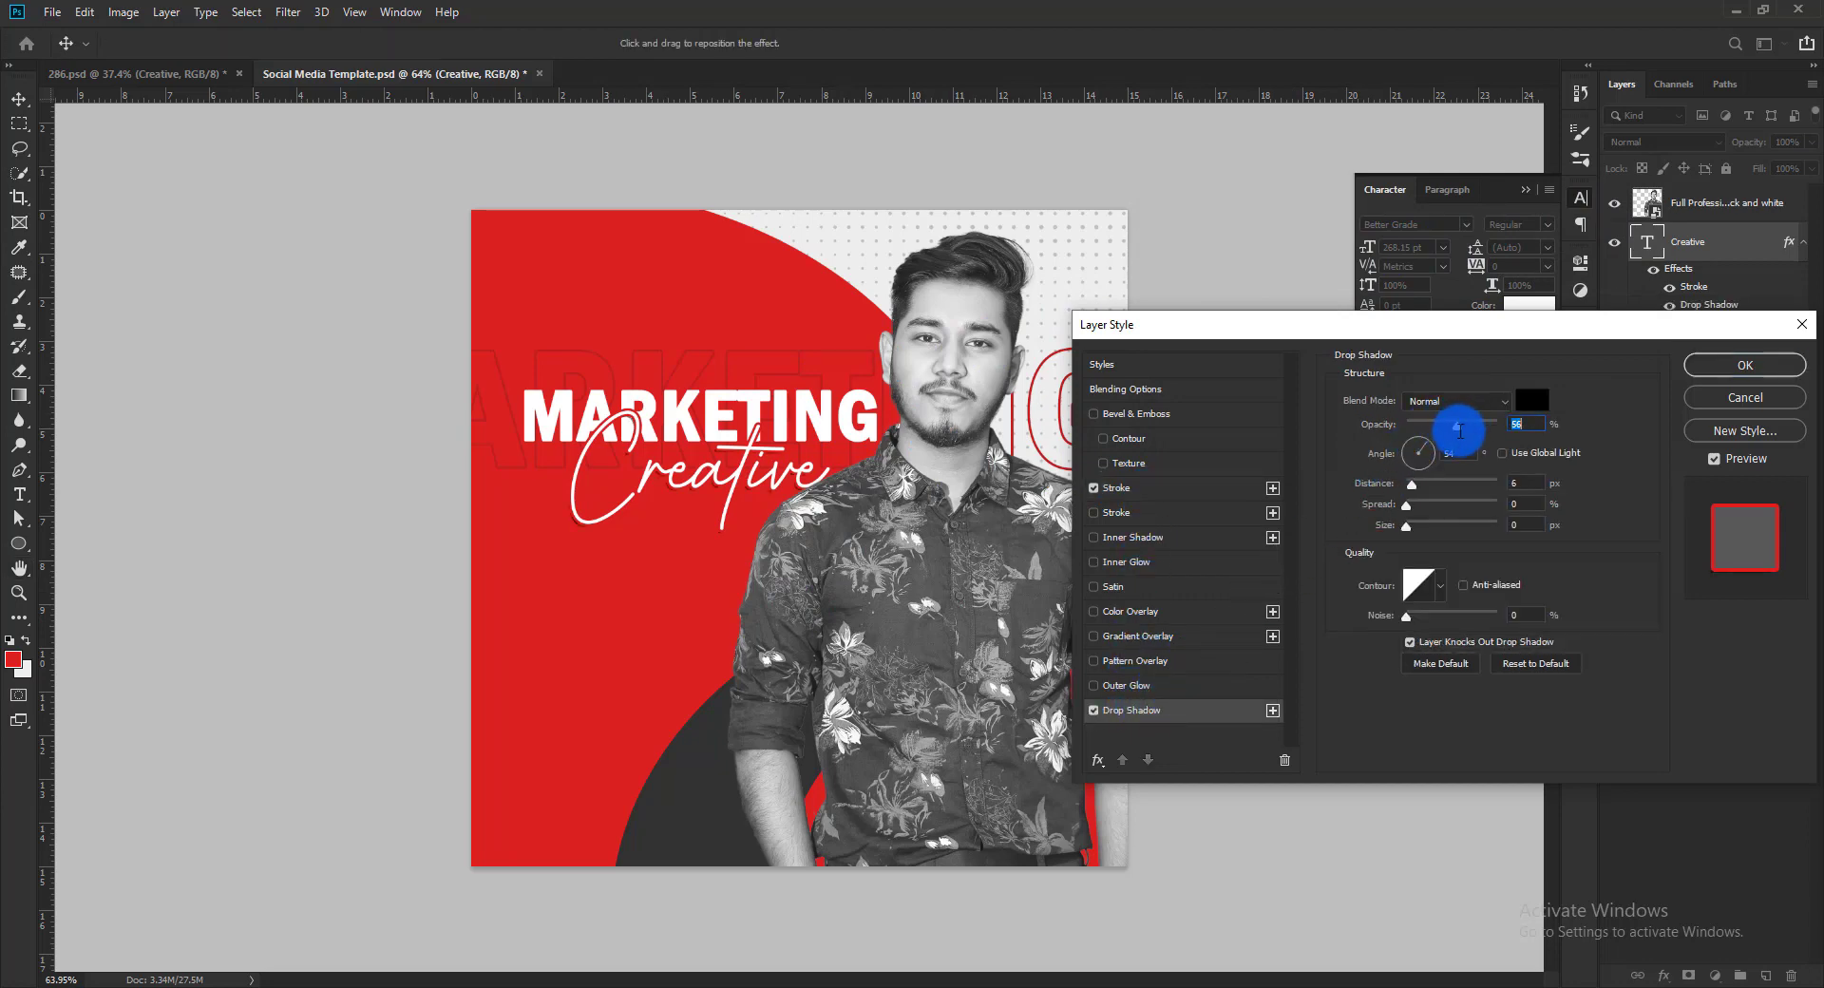
pyautogui.moveTo(1387, 350); pyautogui.dragTo(1265, 252)
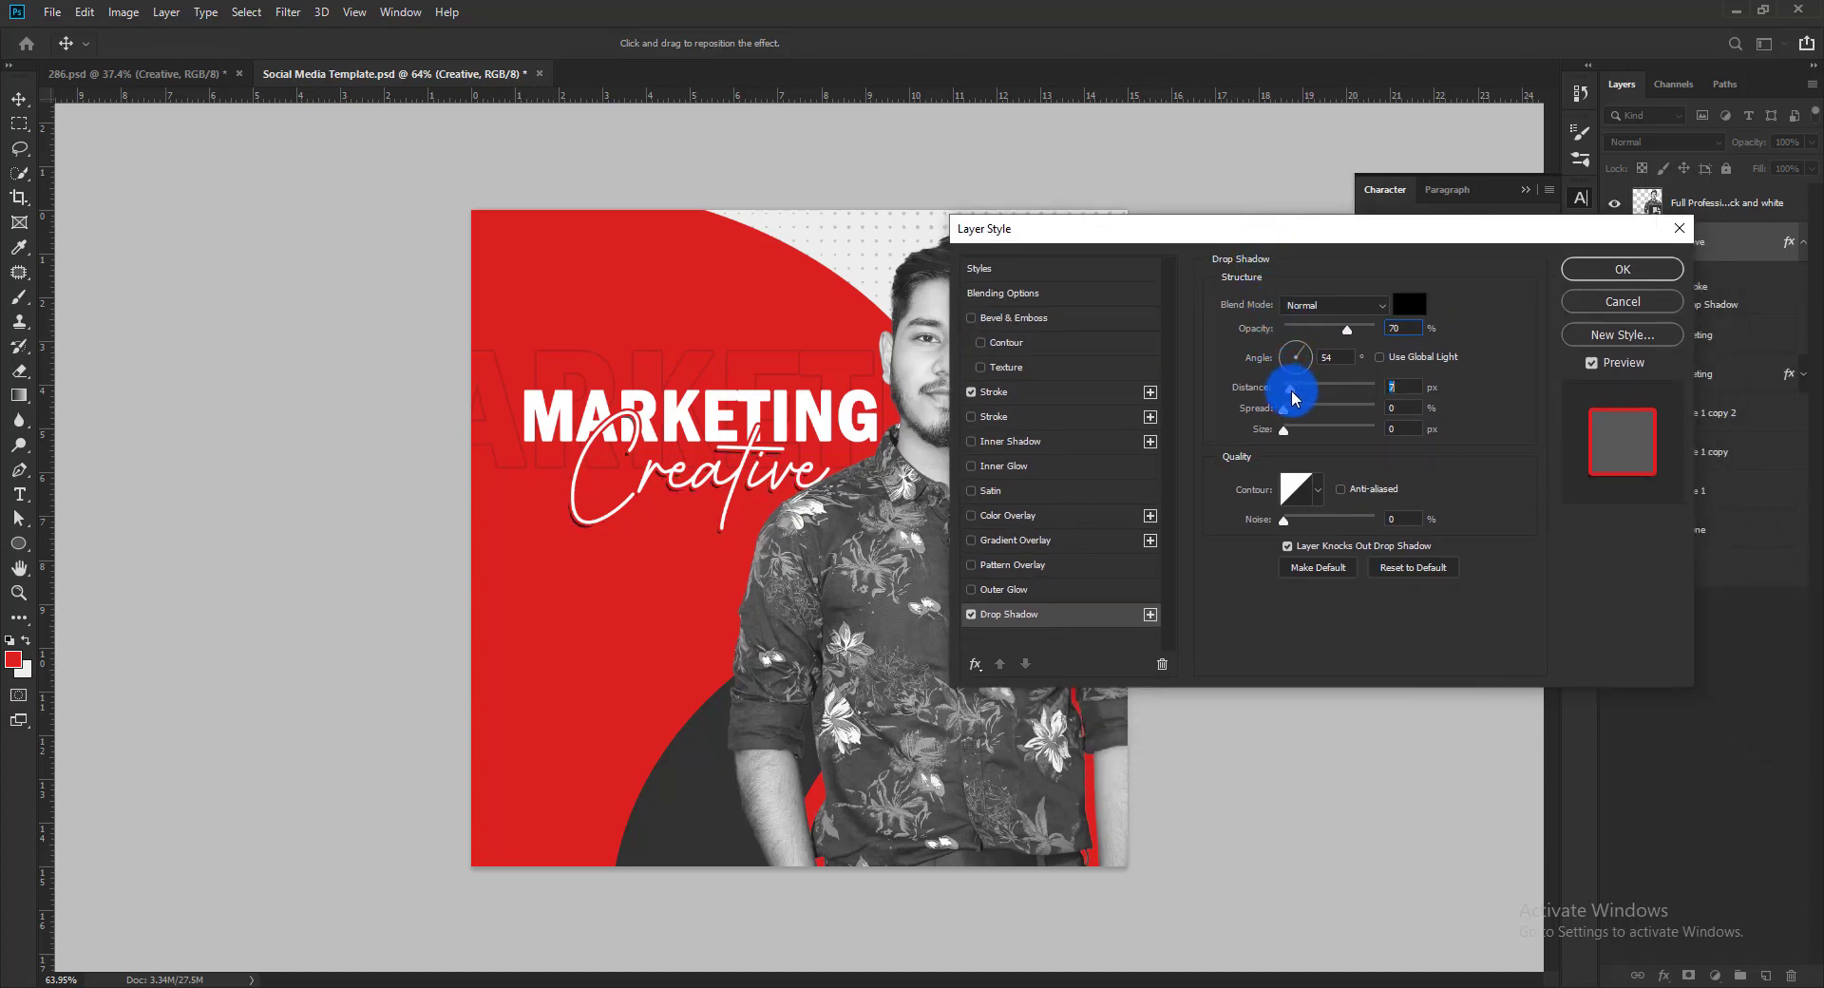
pyautogui.moveTo(1291, 392); pyautogui.dragTo(1292, 392)
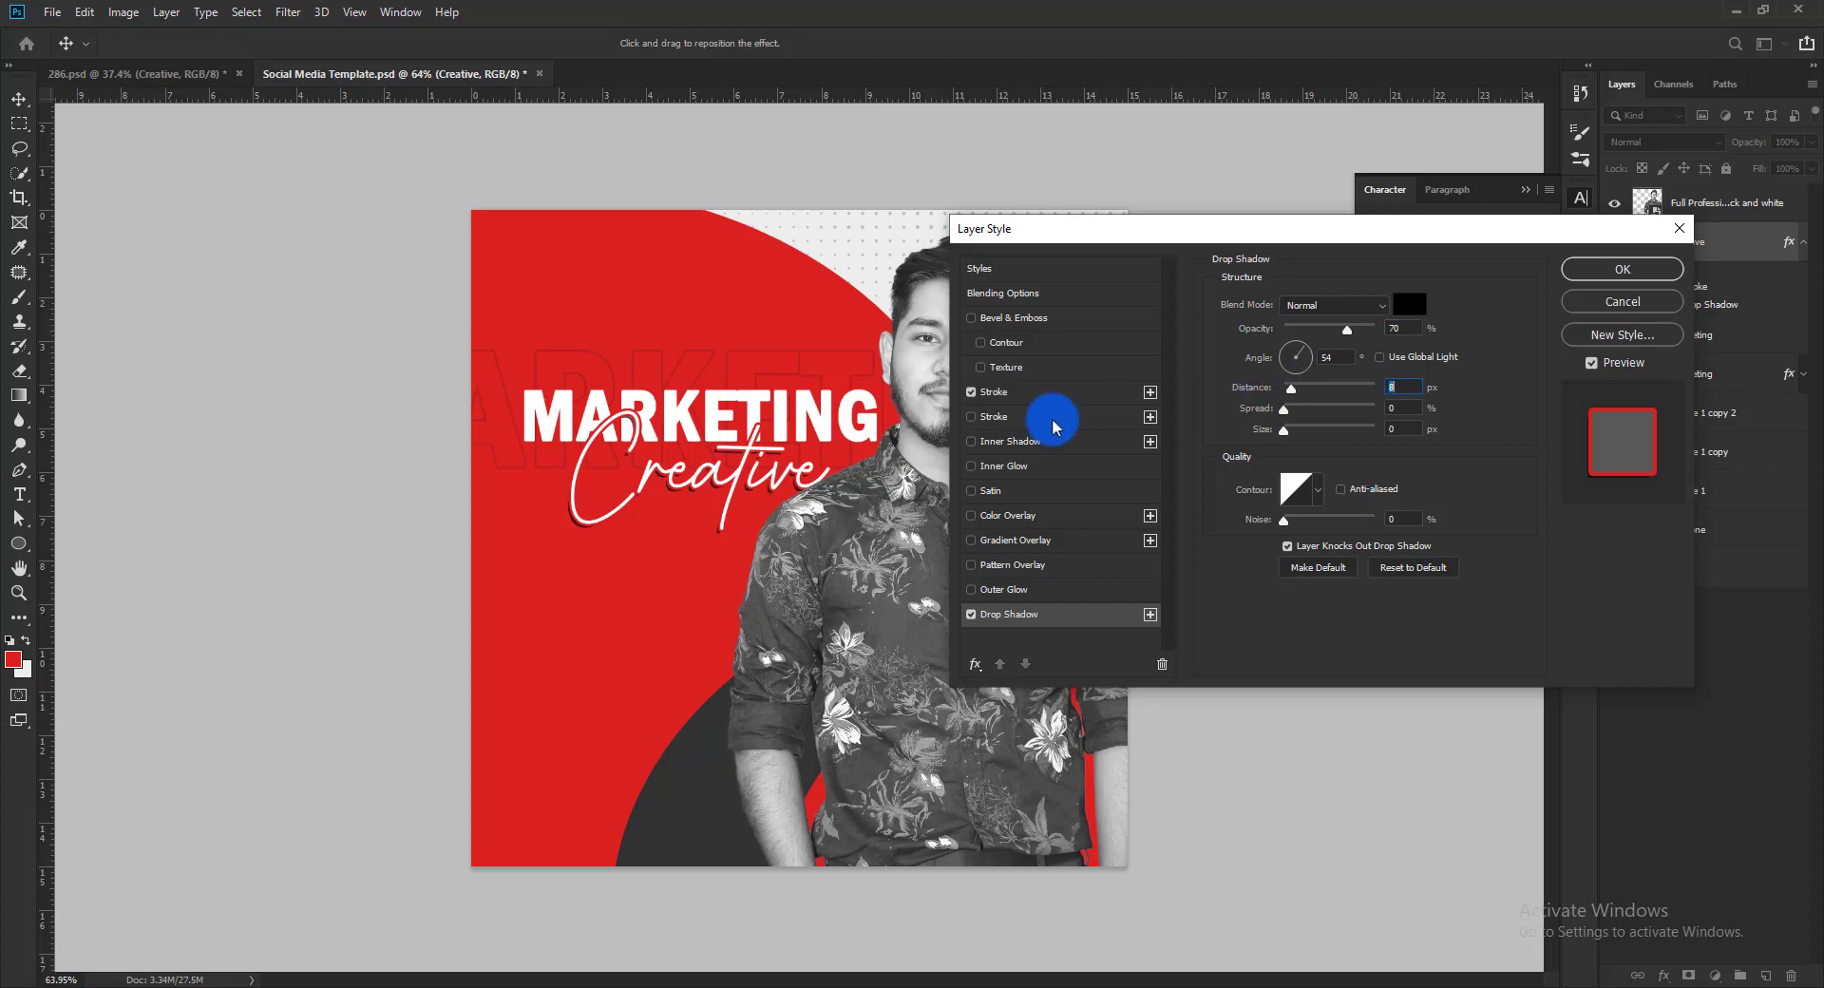
pyautogui.scroll(5, 672, 464)
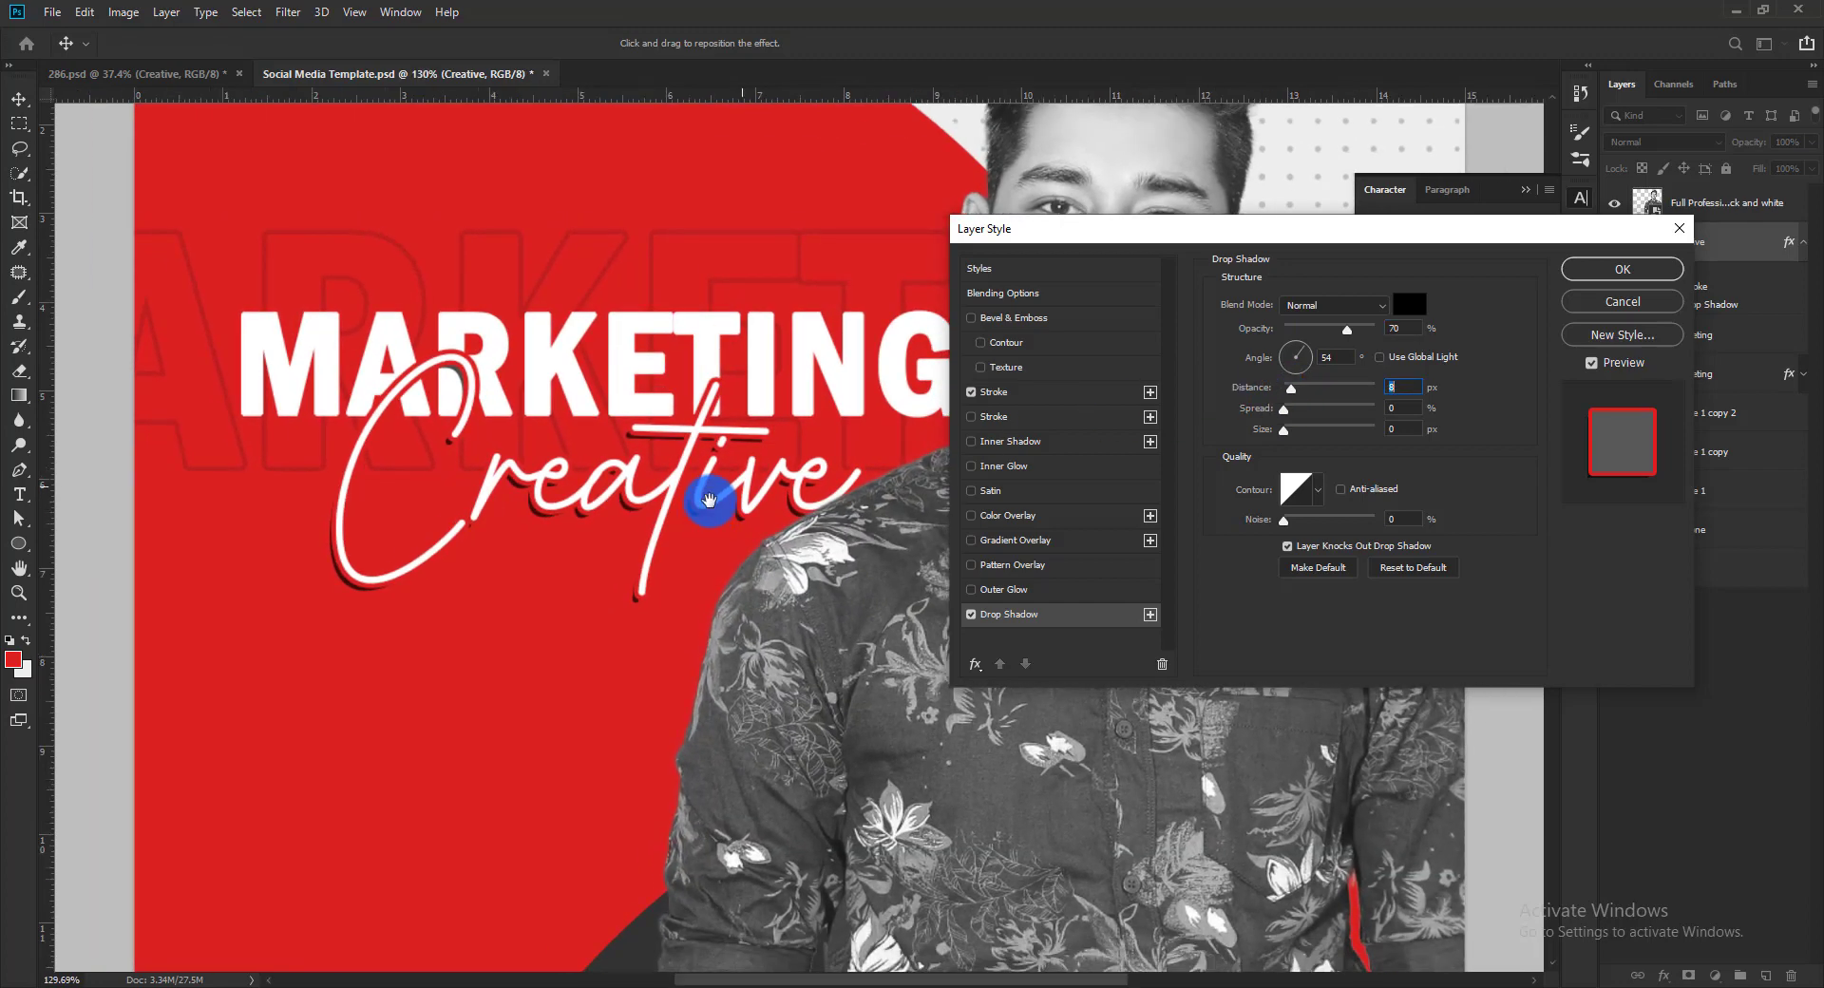
pyautogui.click(1582, 279)
pyautogui.scroll(-5, 1107, 484)
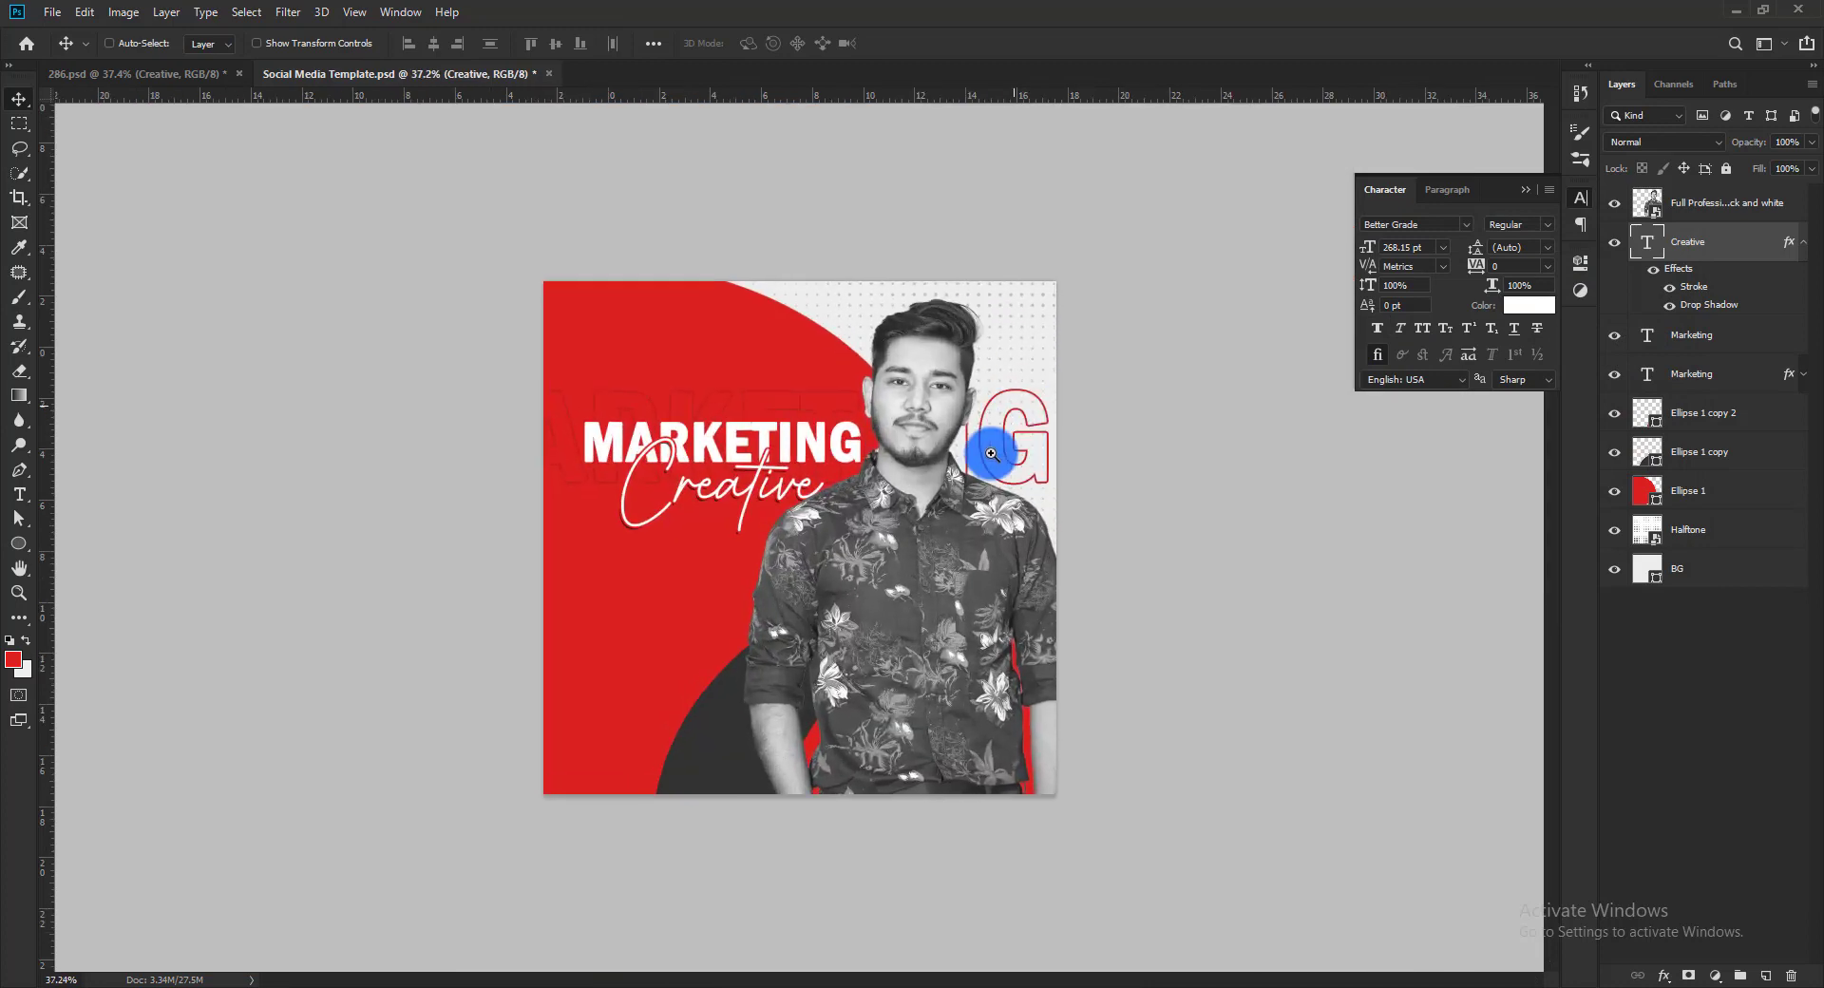
pyautogui.scroll(1, 774, 448)
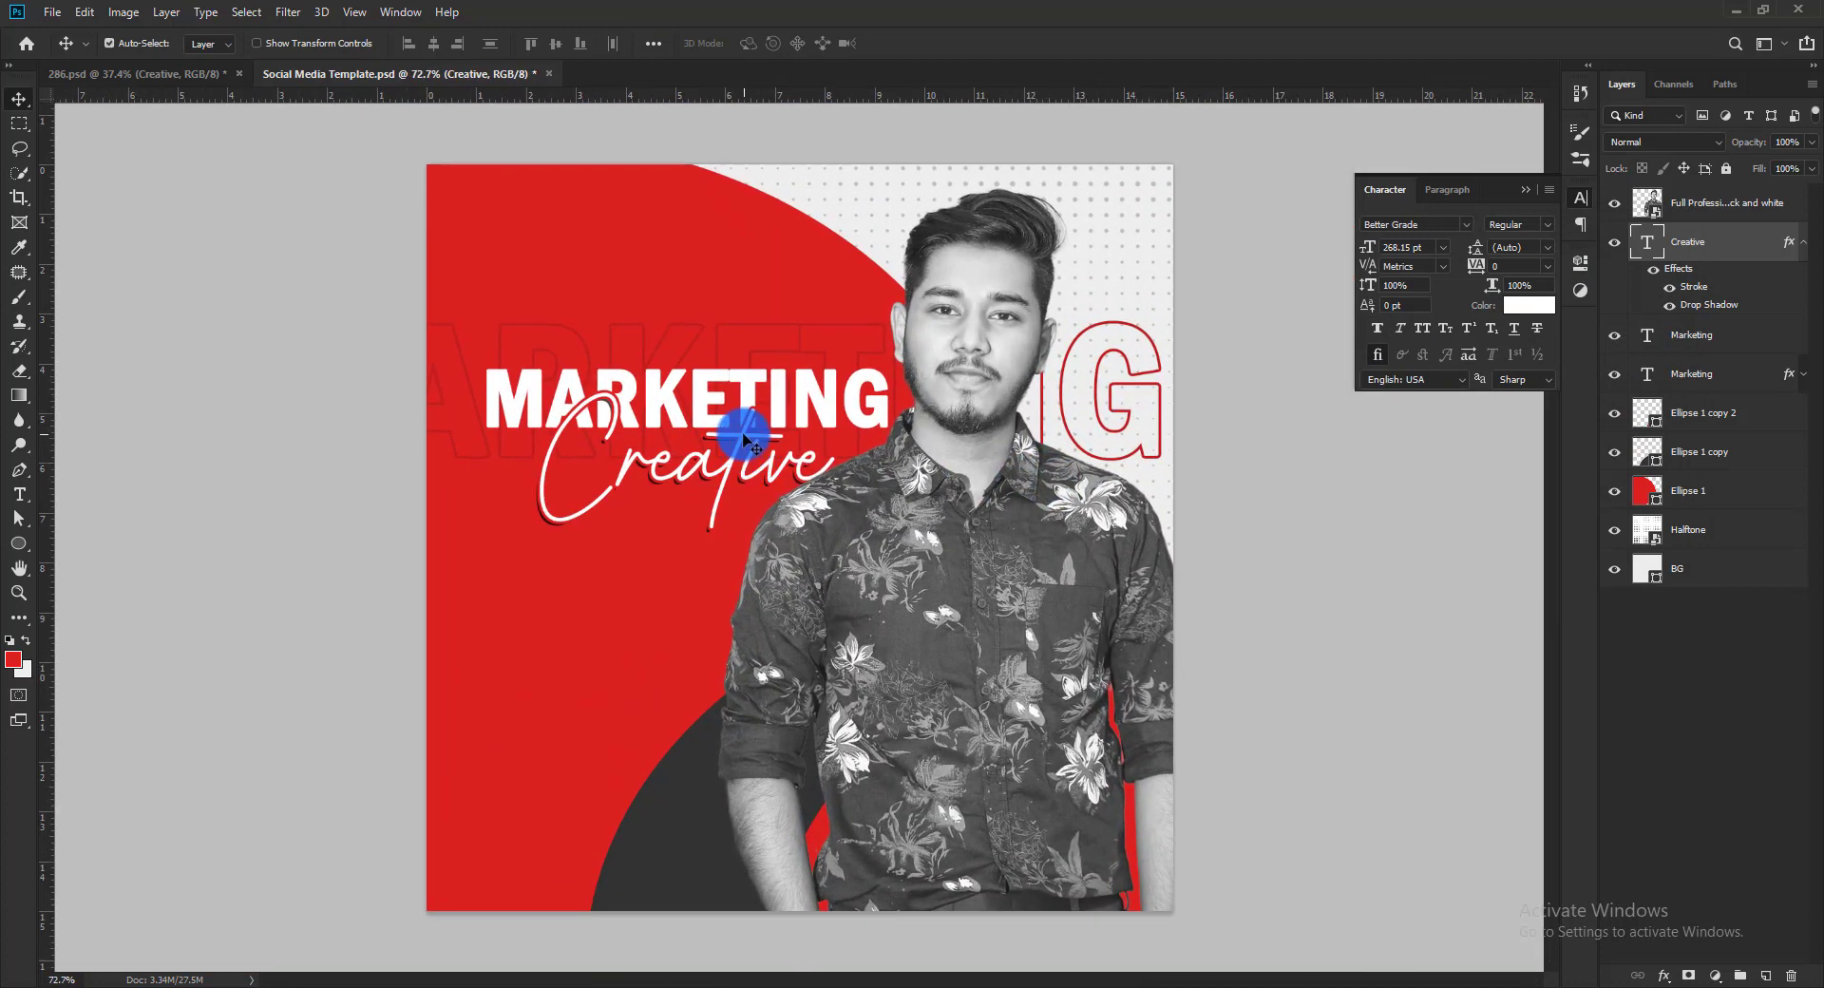
# Collapse the Creative layer's effects list and shift Creative and the white MARKETING text together slightly left to the margin guide
pyautogui.click(1802, 247)
pyautogui.keyDown('shift'); pyautogui.click(1725, 295); pyautogui.keyUp('shift')
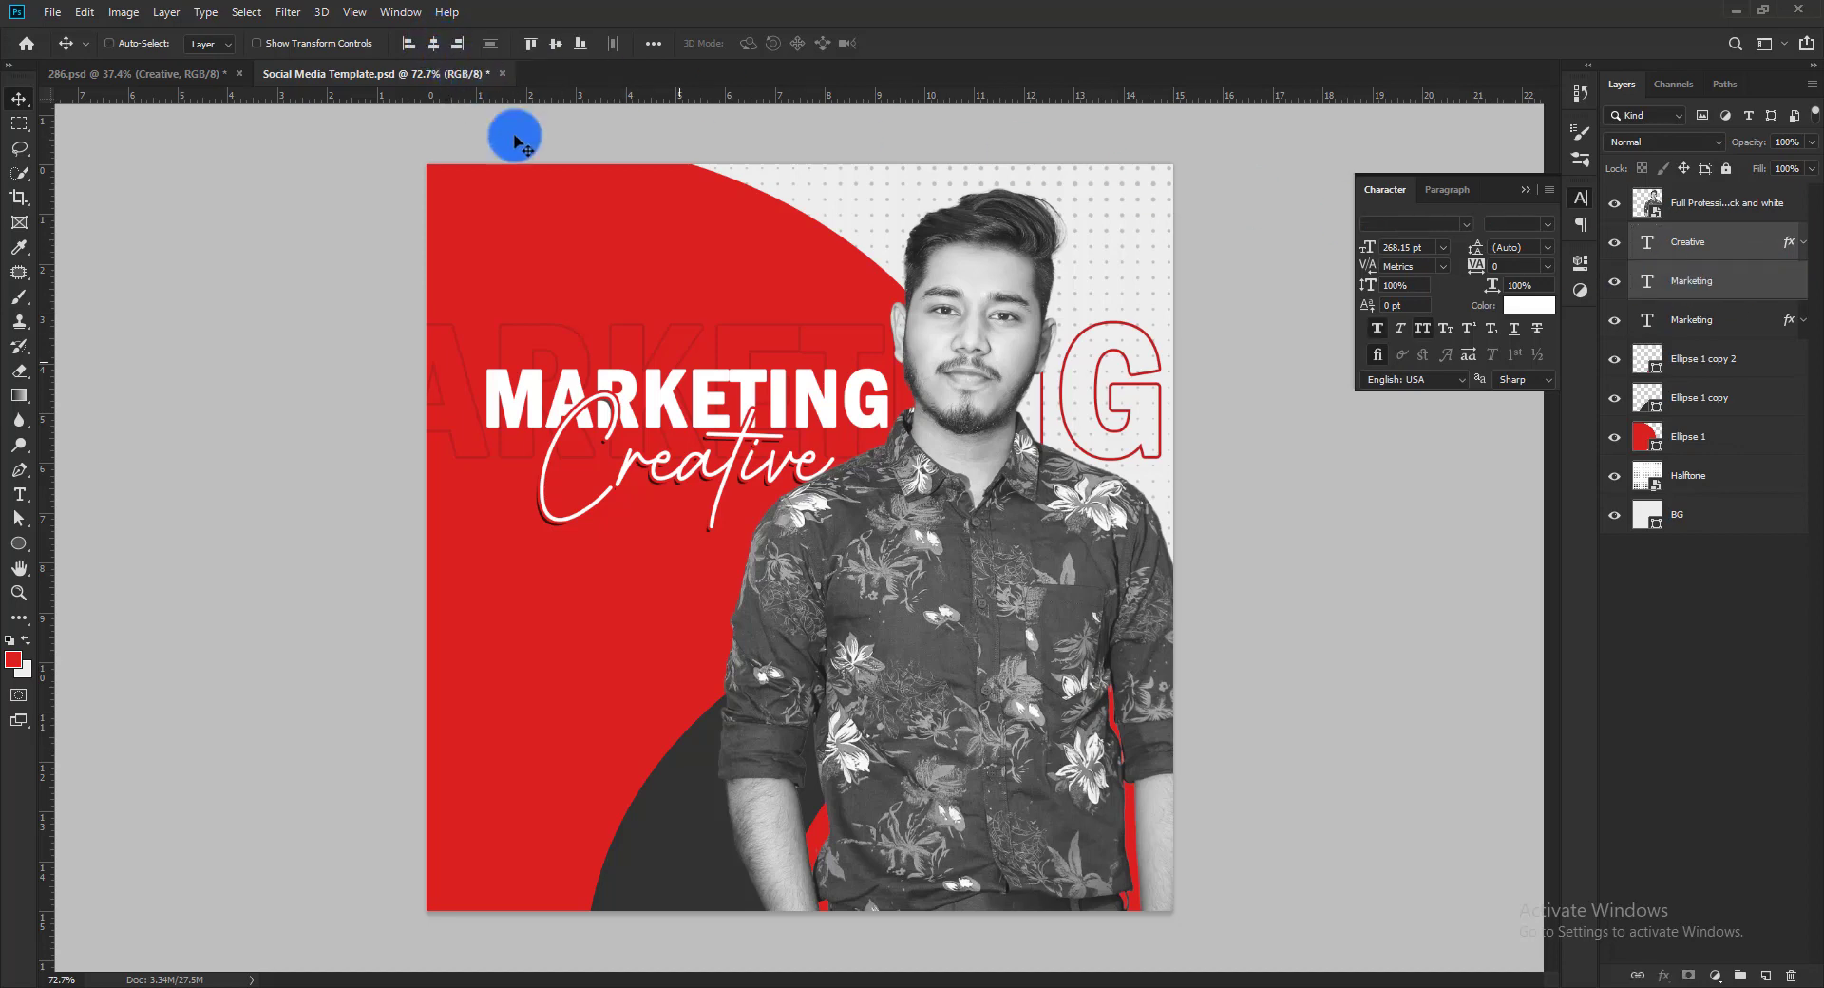
pyautogui.hotkey('ctrl', 'h')
pyautogui.moveTo(720, 386); pyautogui.dragTo(707, 394)
pyautogui.click(311, 436)
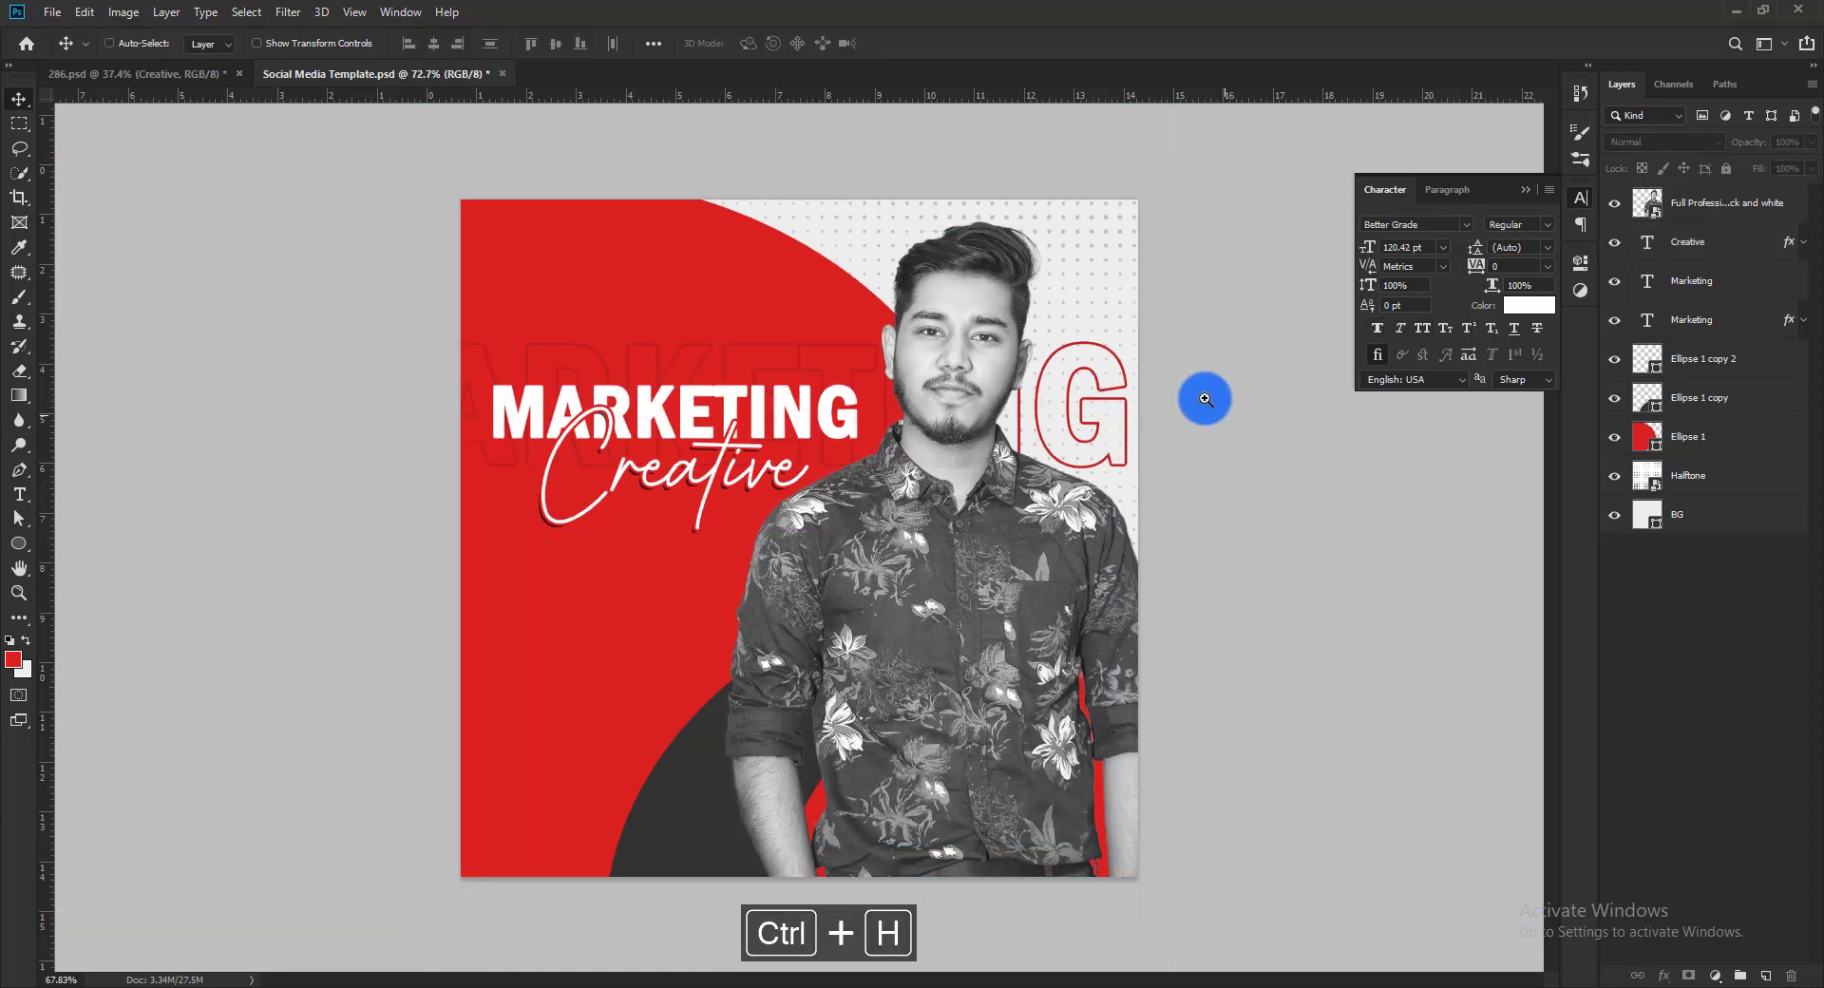
# Move the outlined MARKETING text right until it is horizontally centred on the canvas at X 540 px
pyautogui.click(1097, 374)
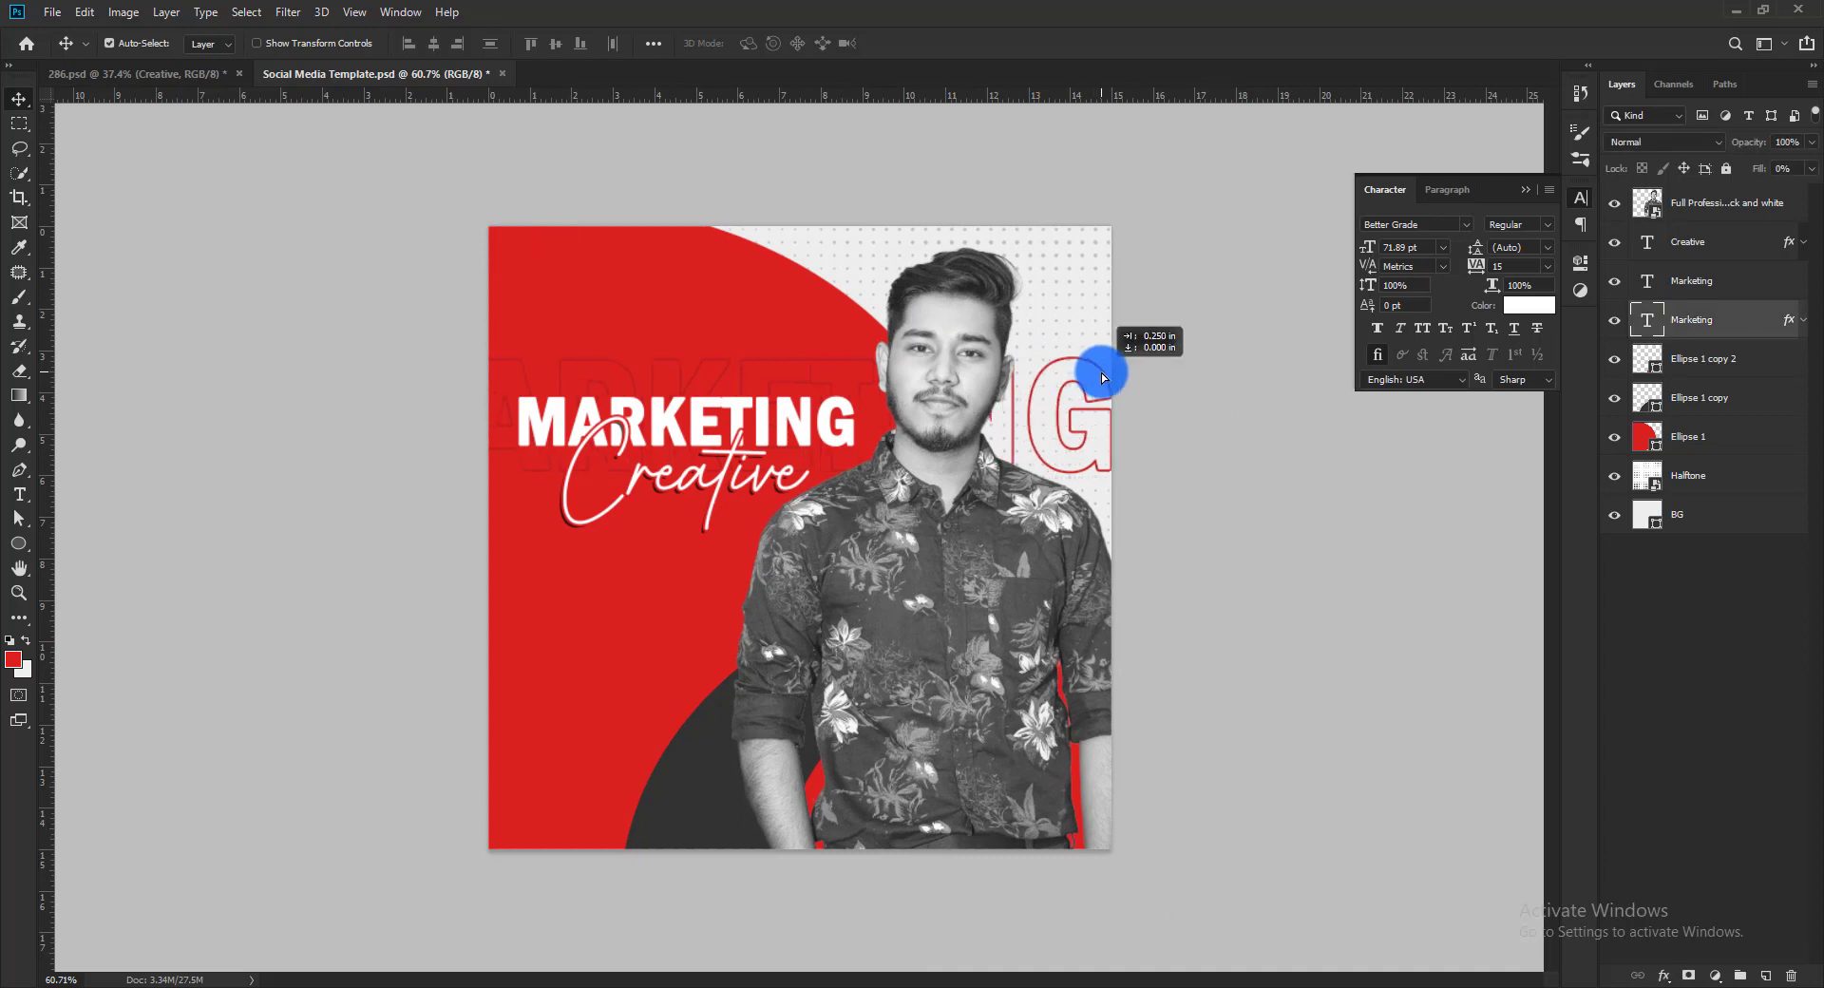
pyautogui.hotkey('ctrl', 't')
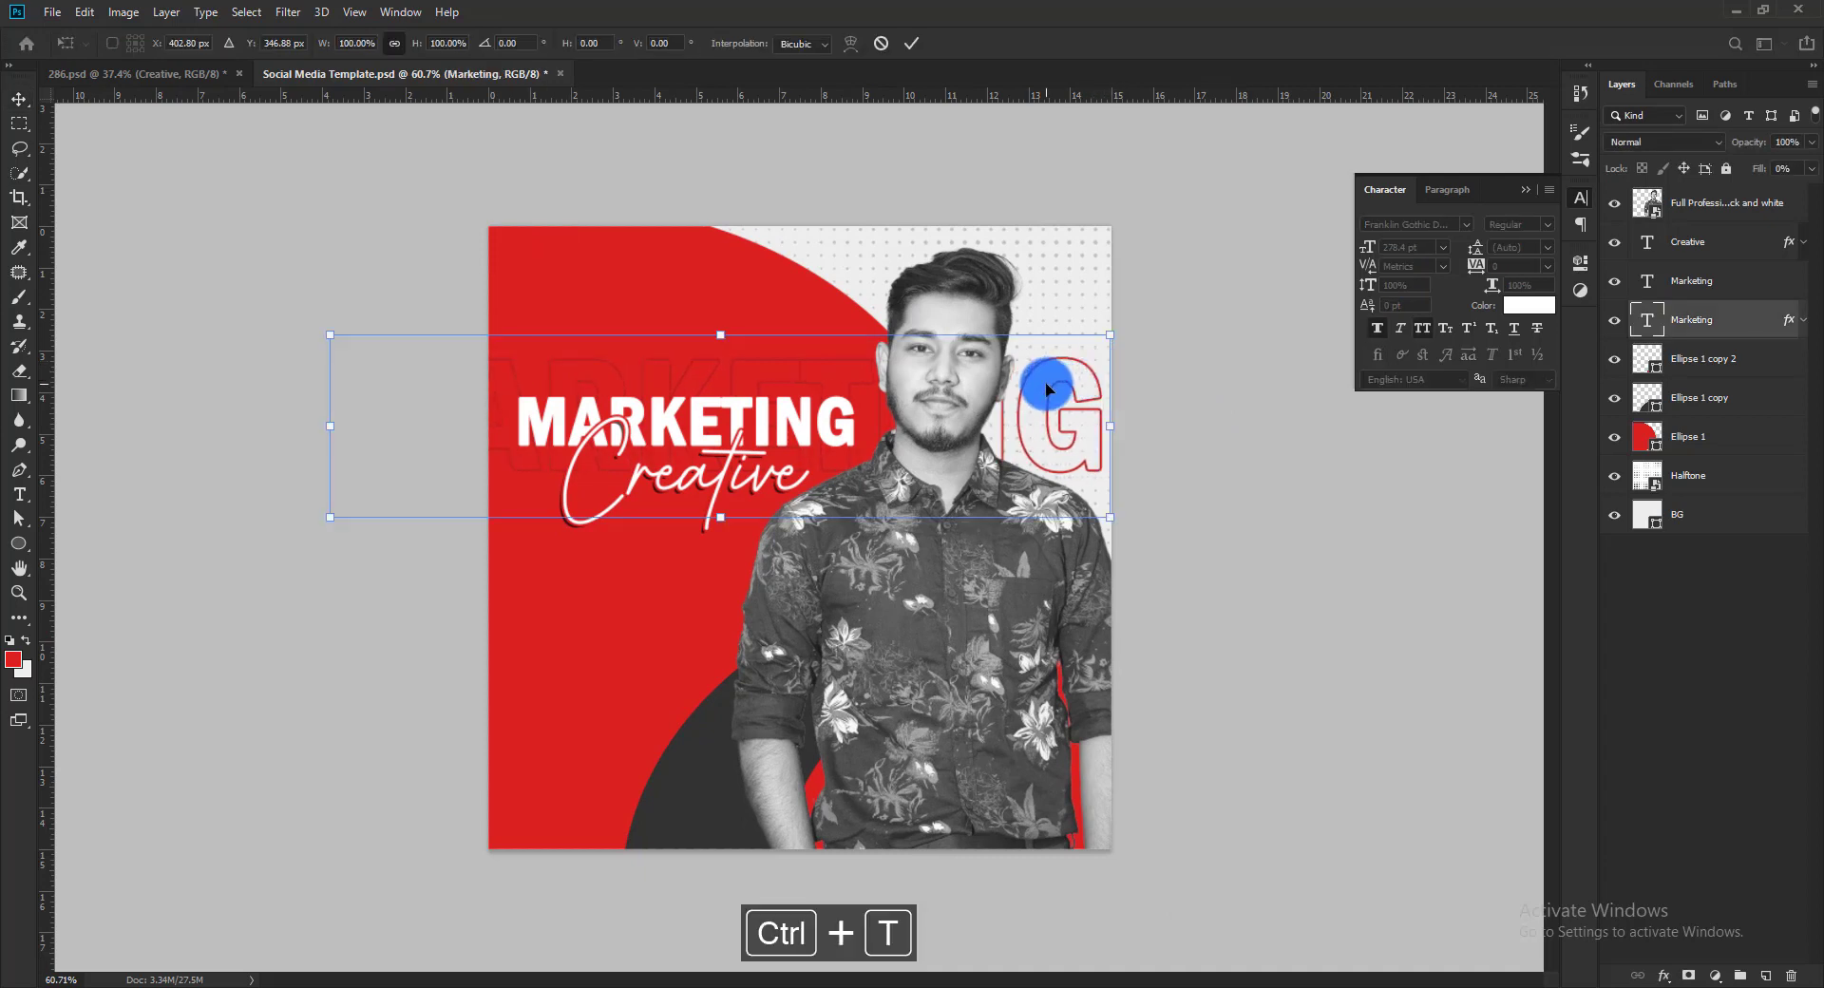
pyautogui.moveTo(1045, 384); pyautogui.dragTo(1117, 378)
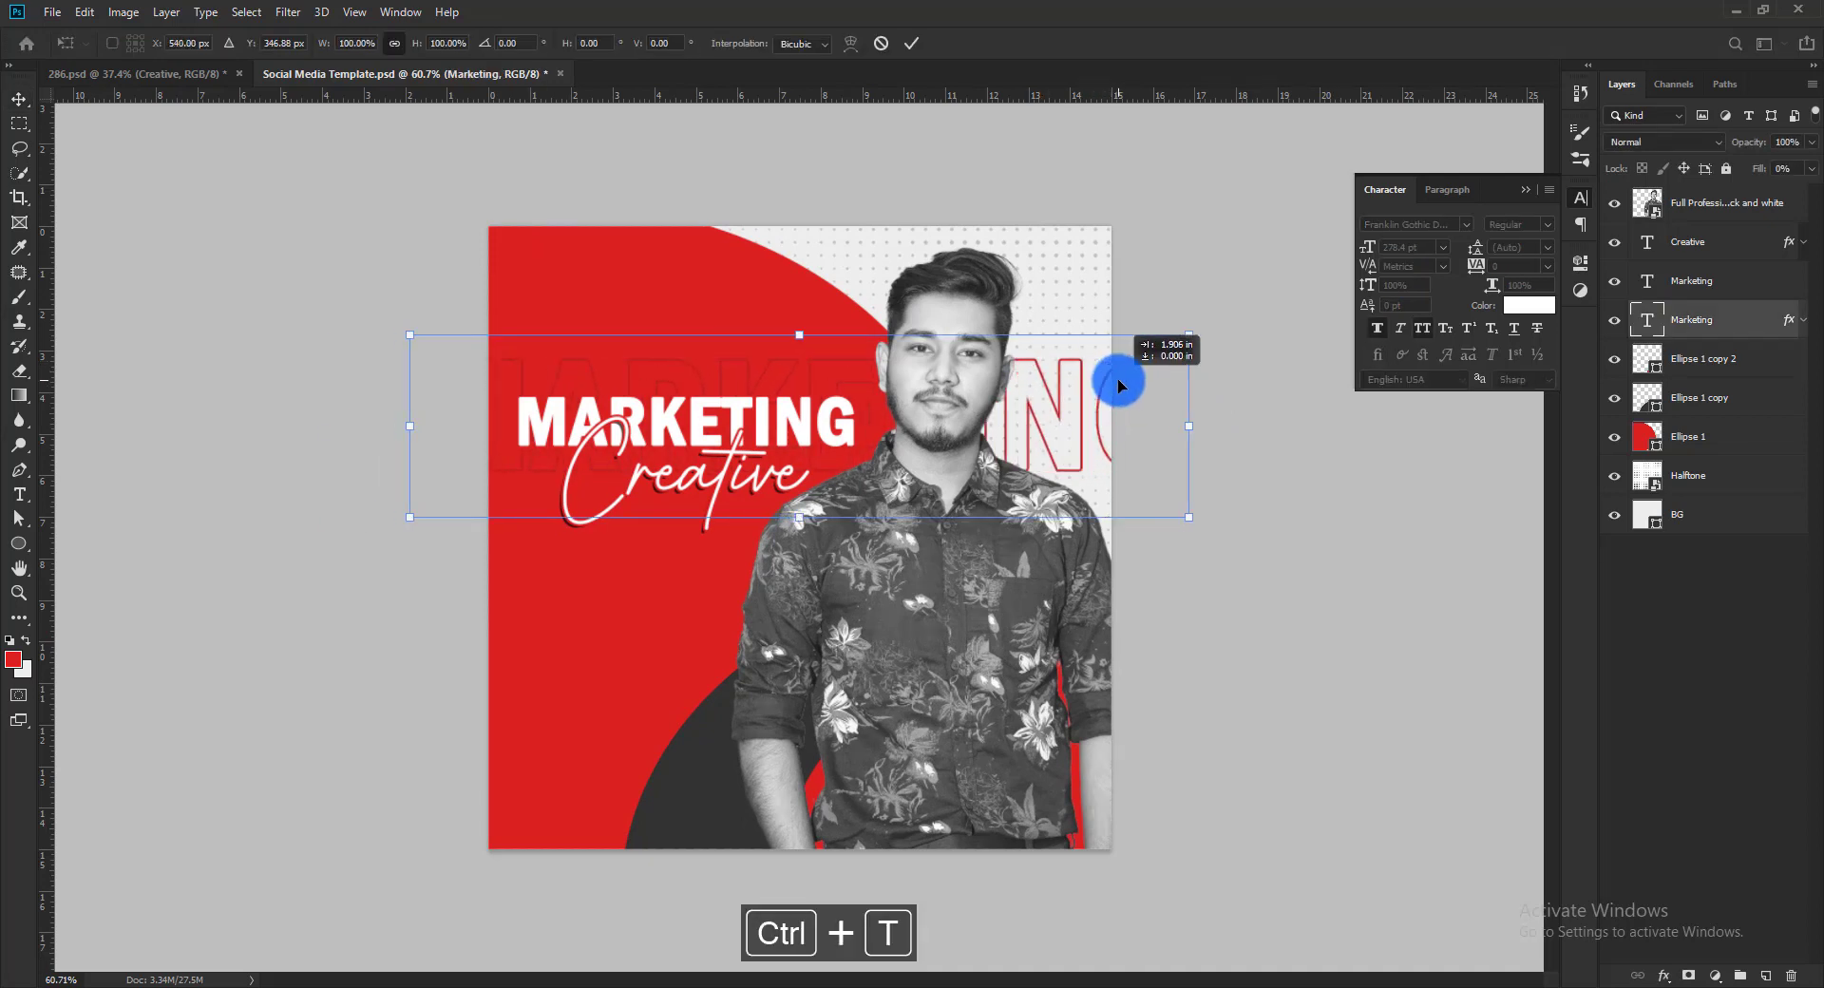
pyautogui.press('Return')
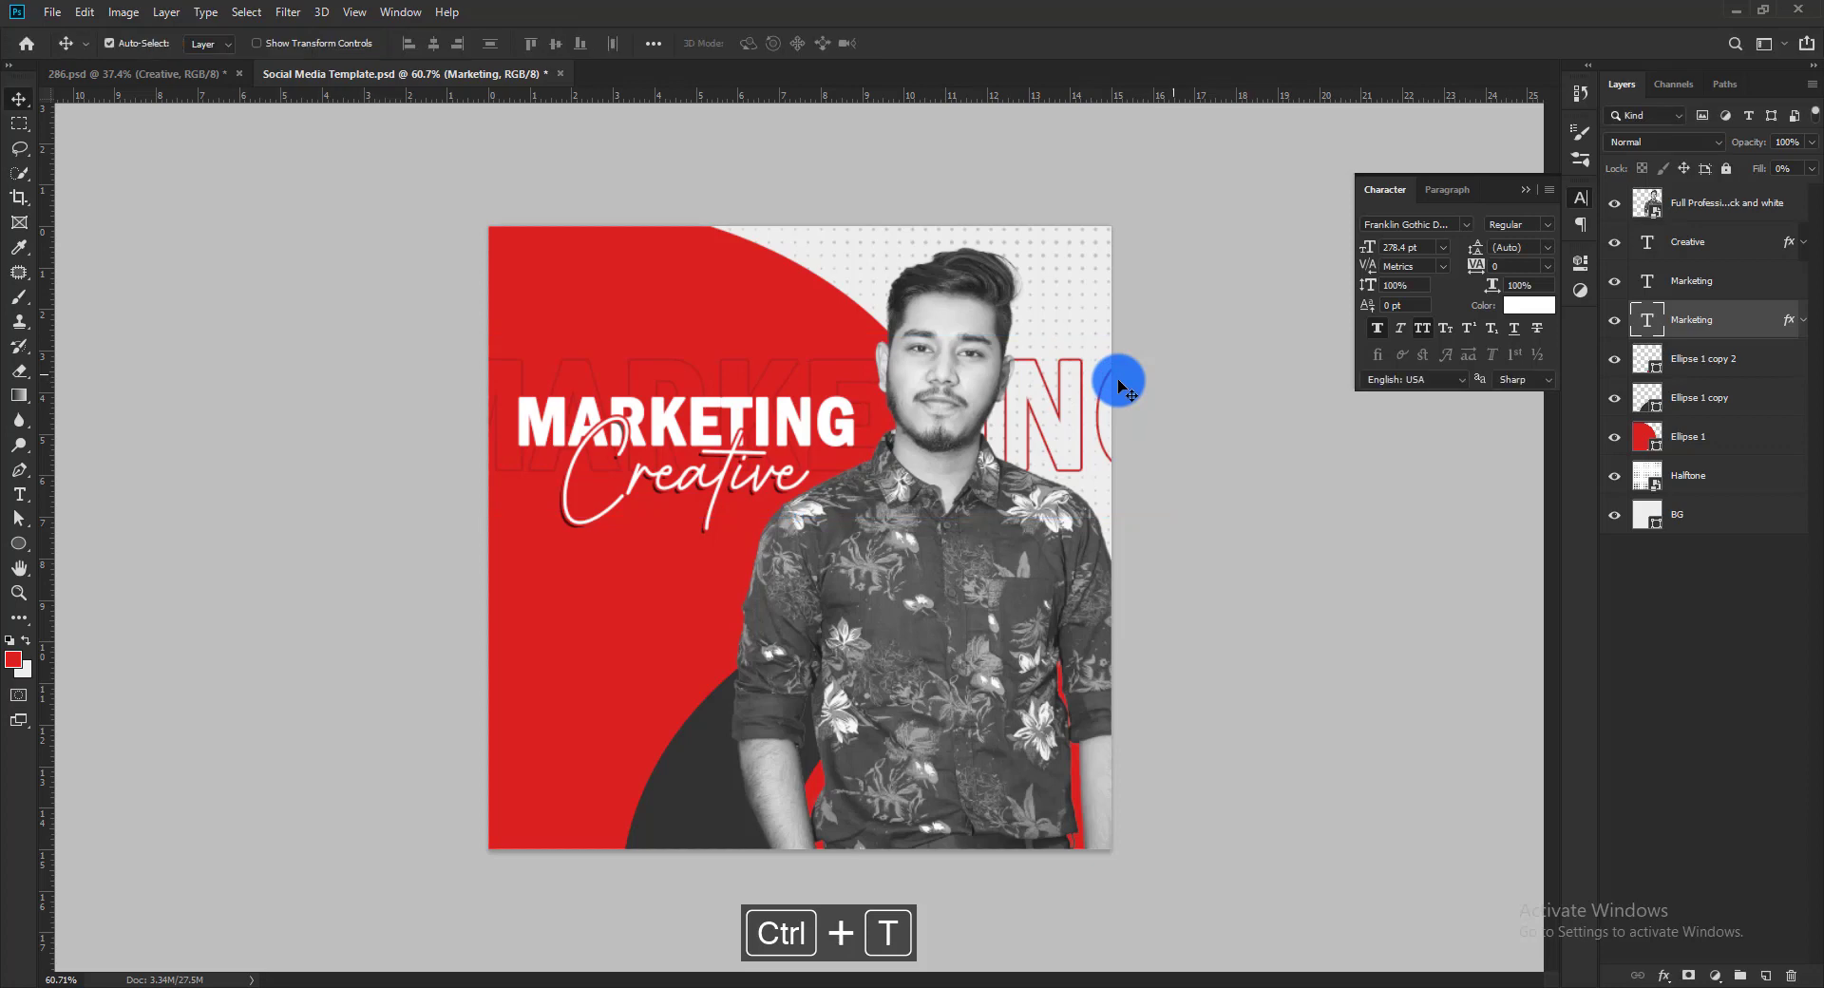
# Change the outlined MARKETING text's stroke to the red sampled from the background ellipse and set its blend mode to Multiply
pyautogui.click(1804, 321)
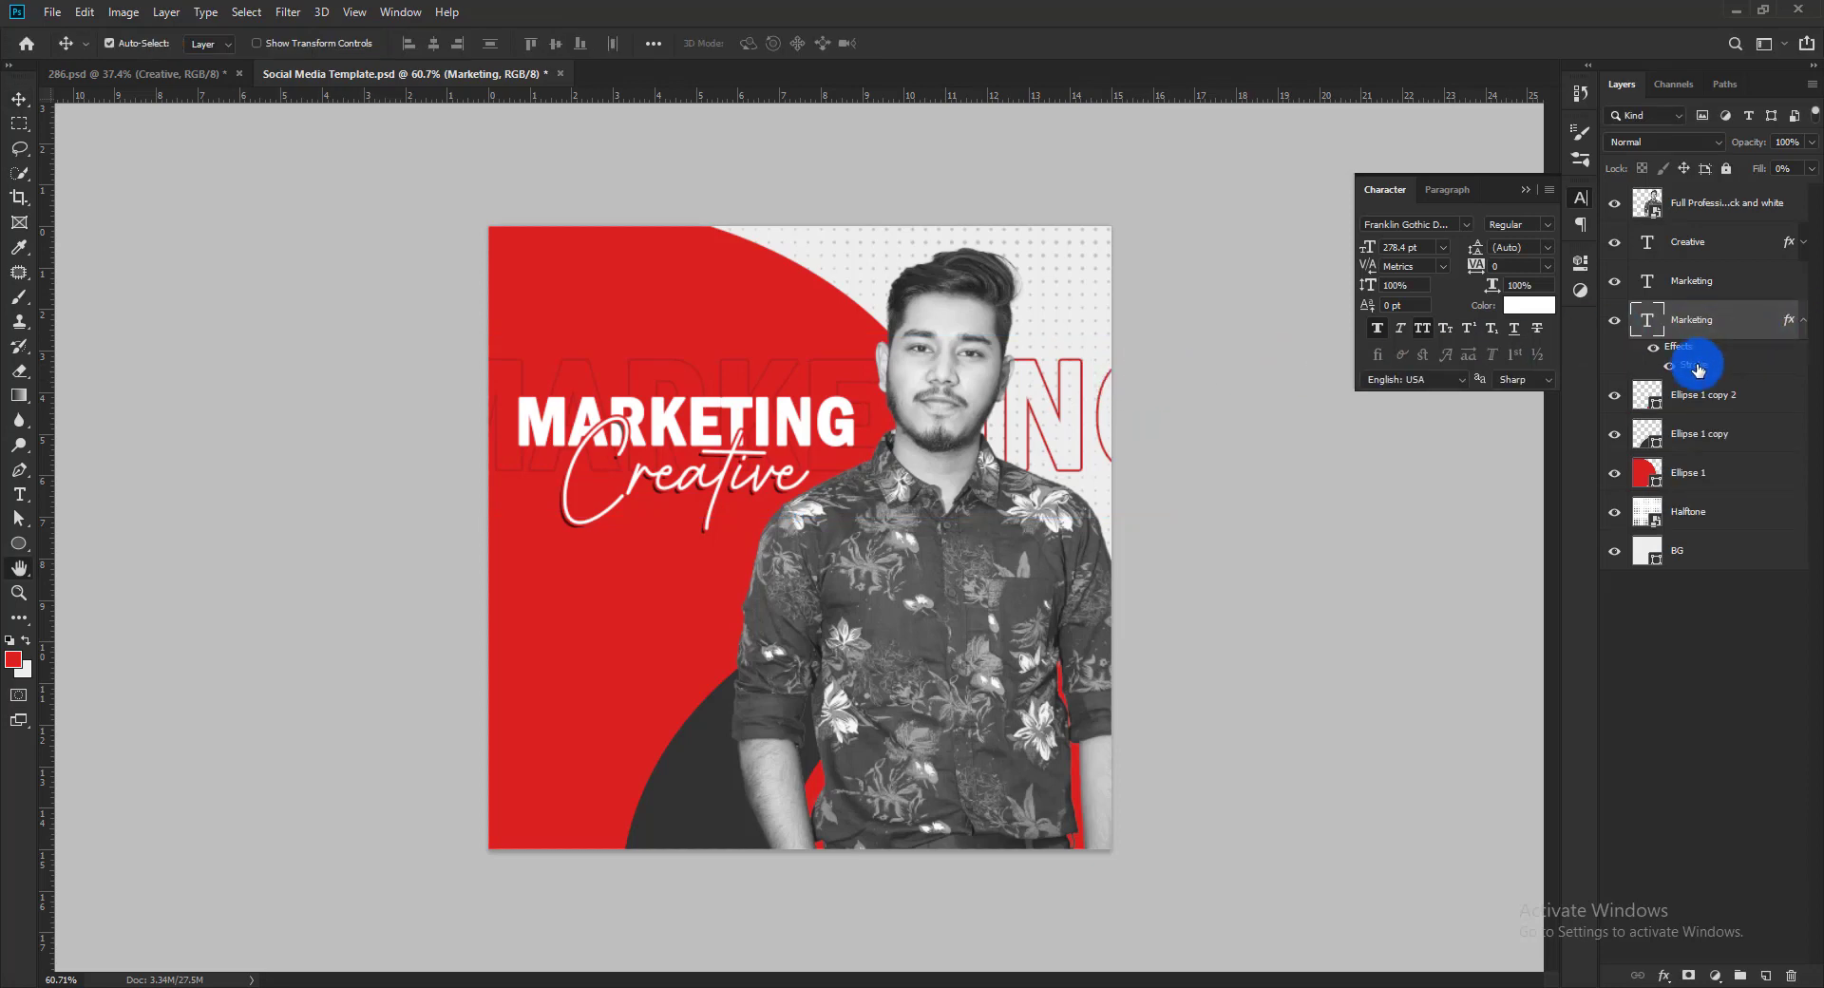
pyautogui.doubleClick(1699, 370)
pyautogui.click(1263, 441)
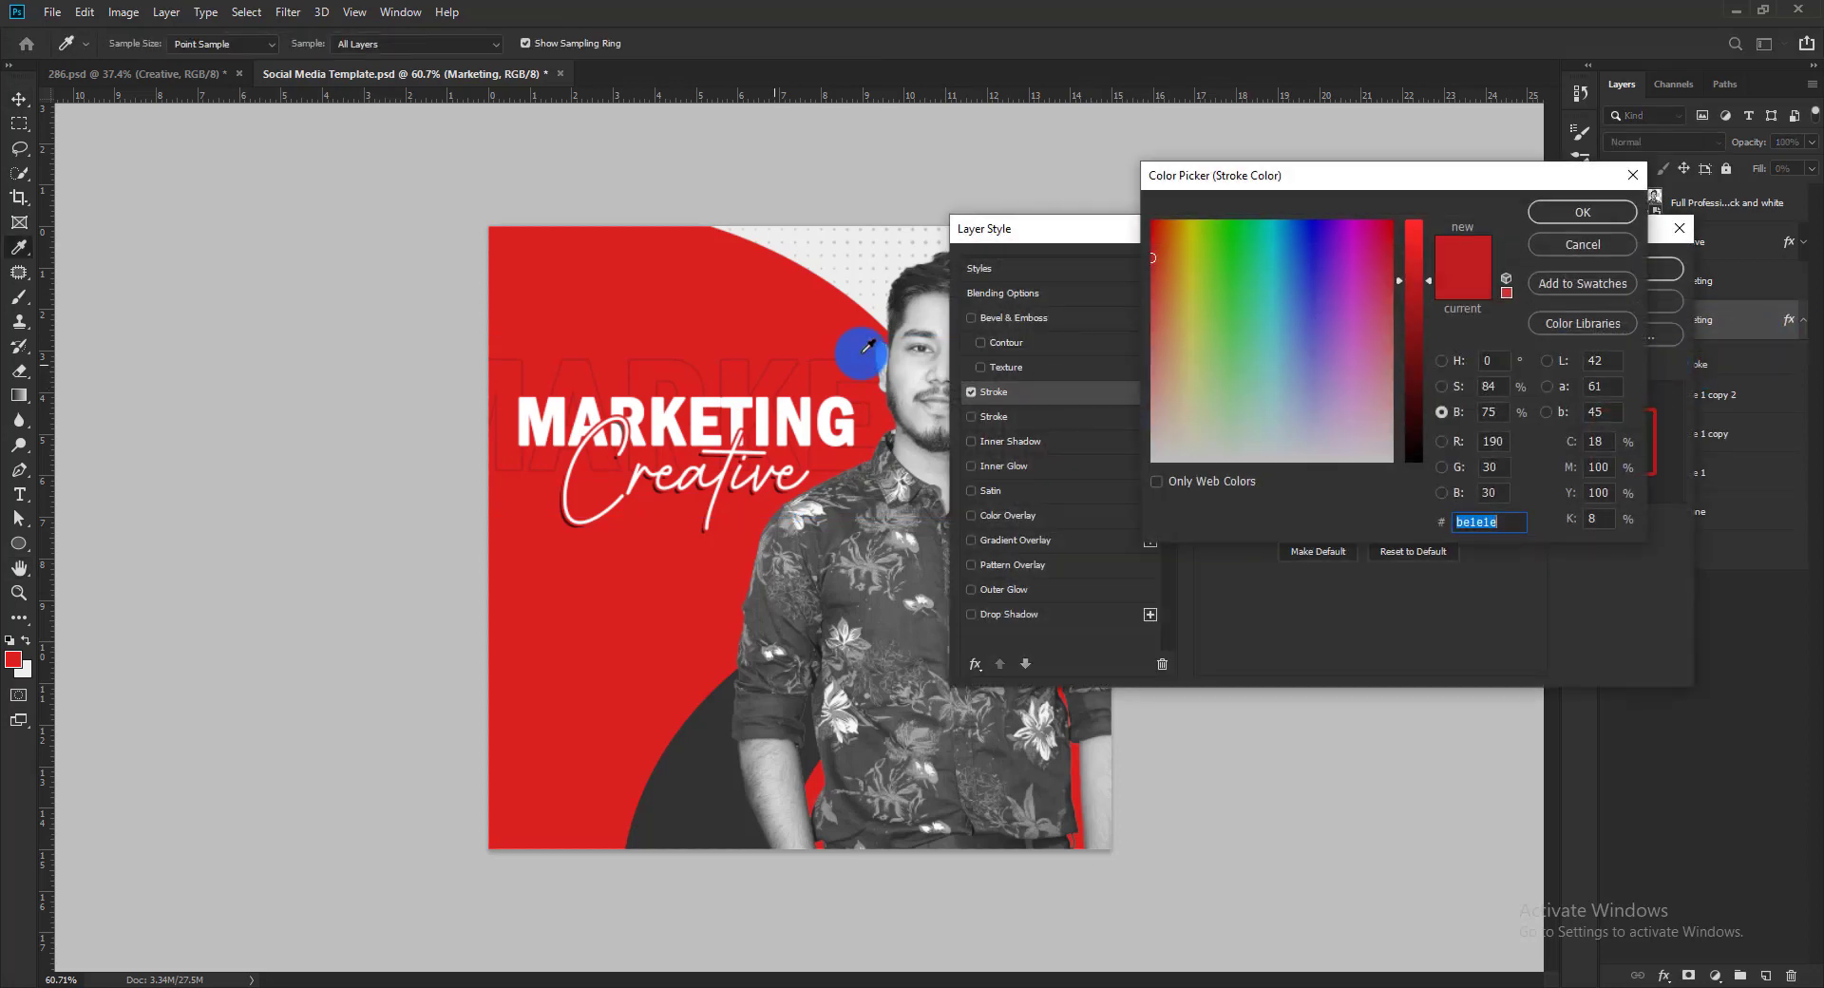
pyautogui.click(1610, 212)
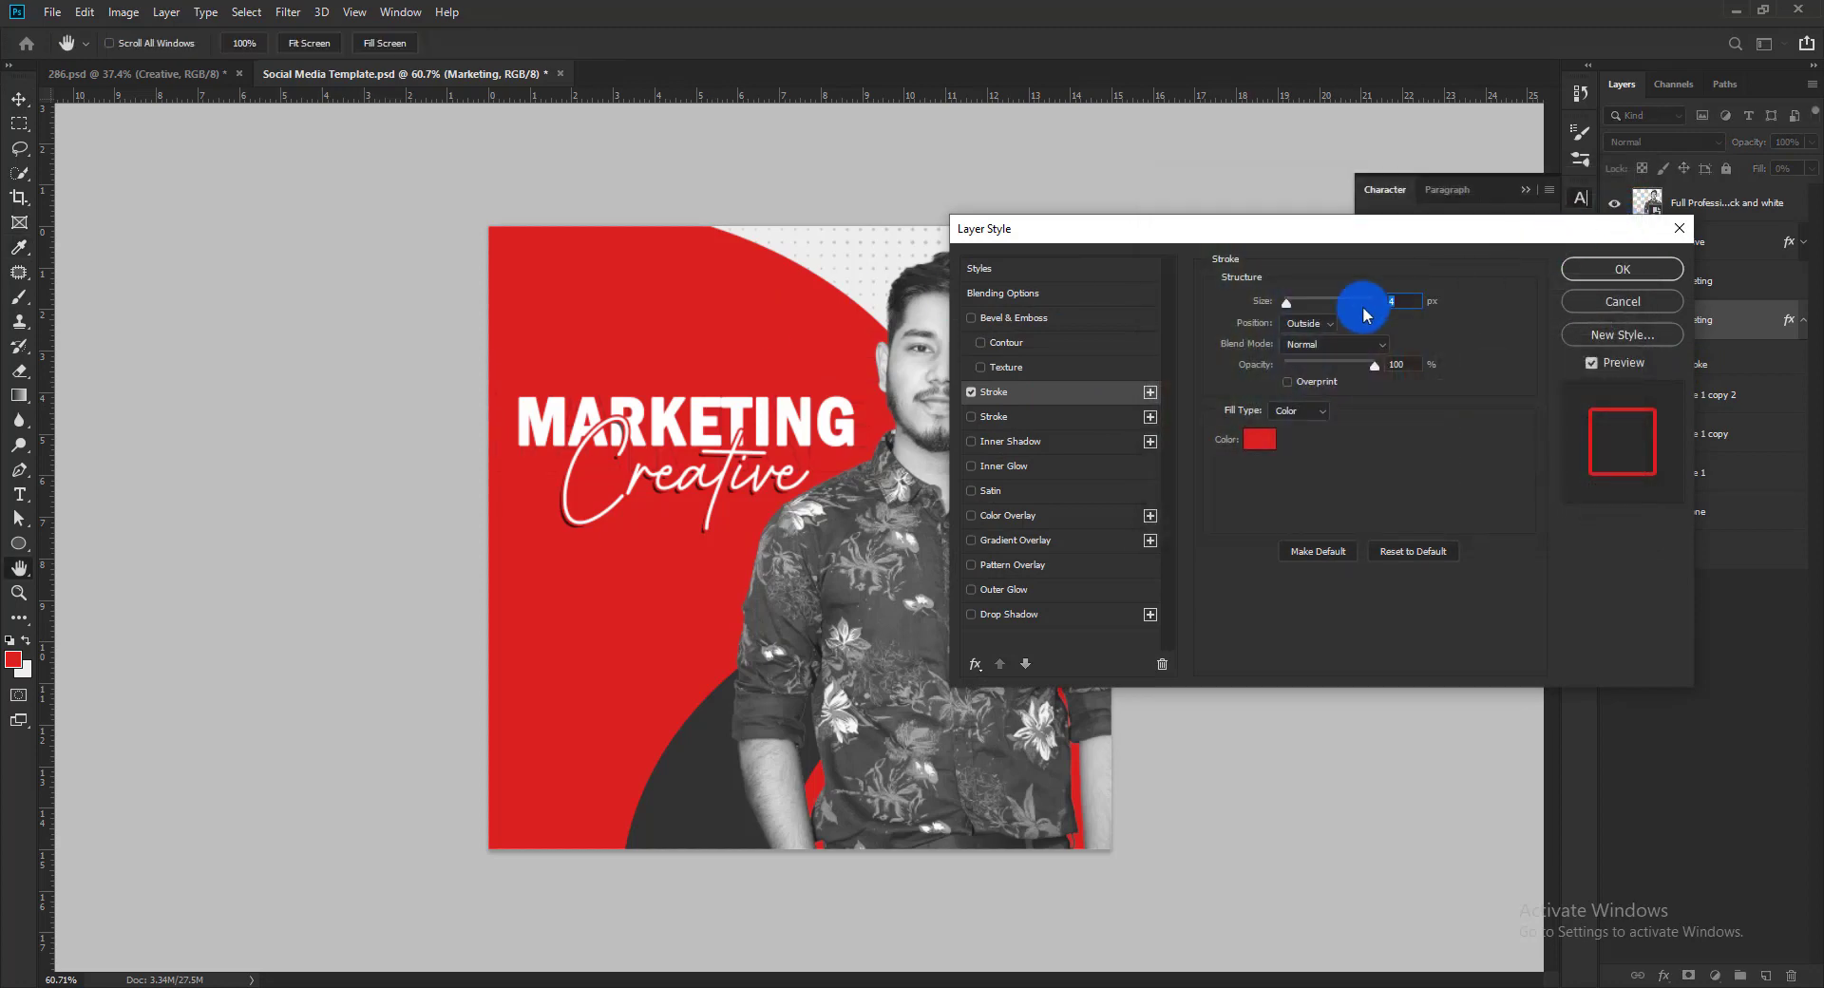
pyautogui.click(1335, 342)
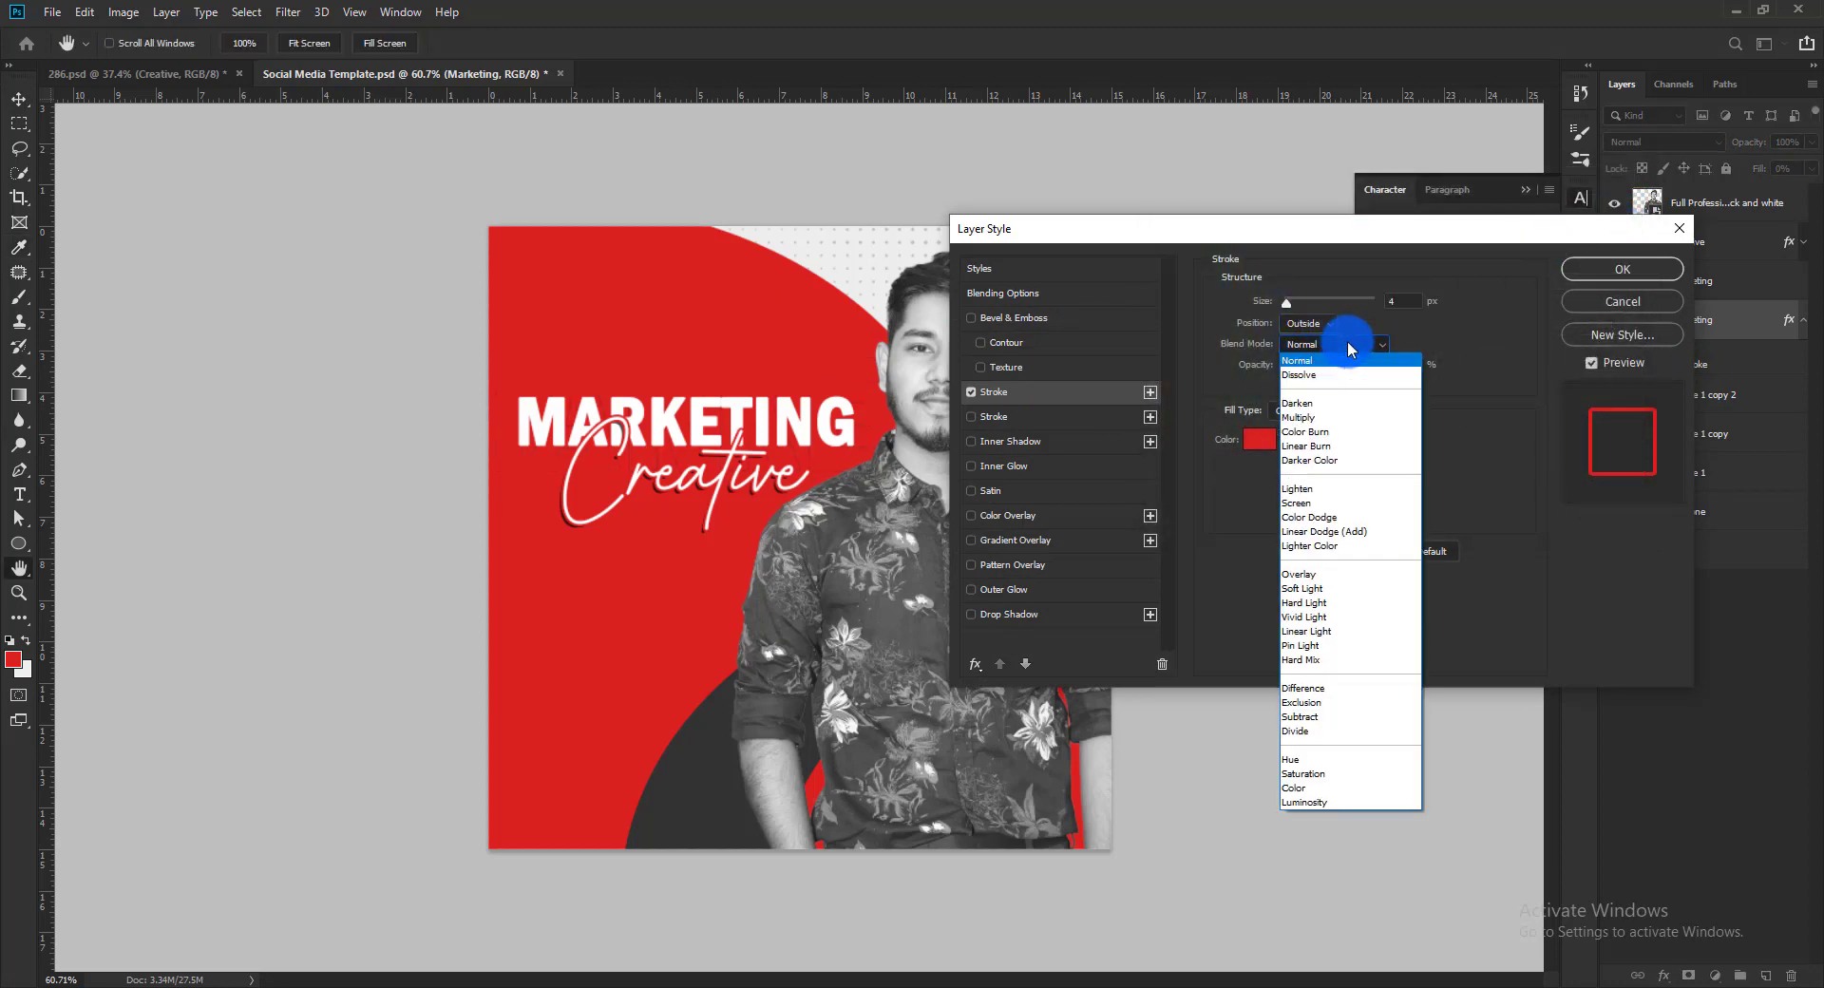
pyautogui.click(1312, 407)
pyautogui.click(1602, 270)
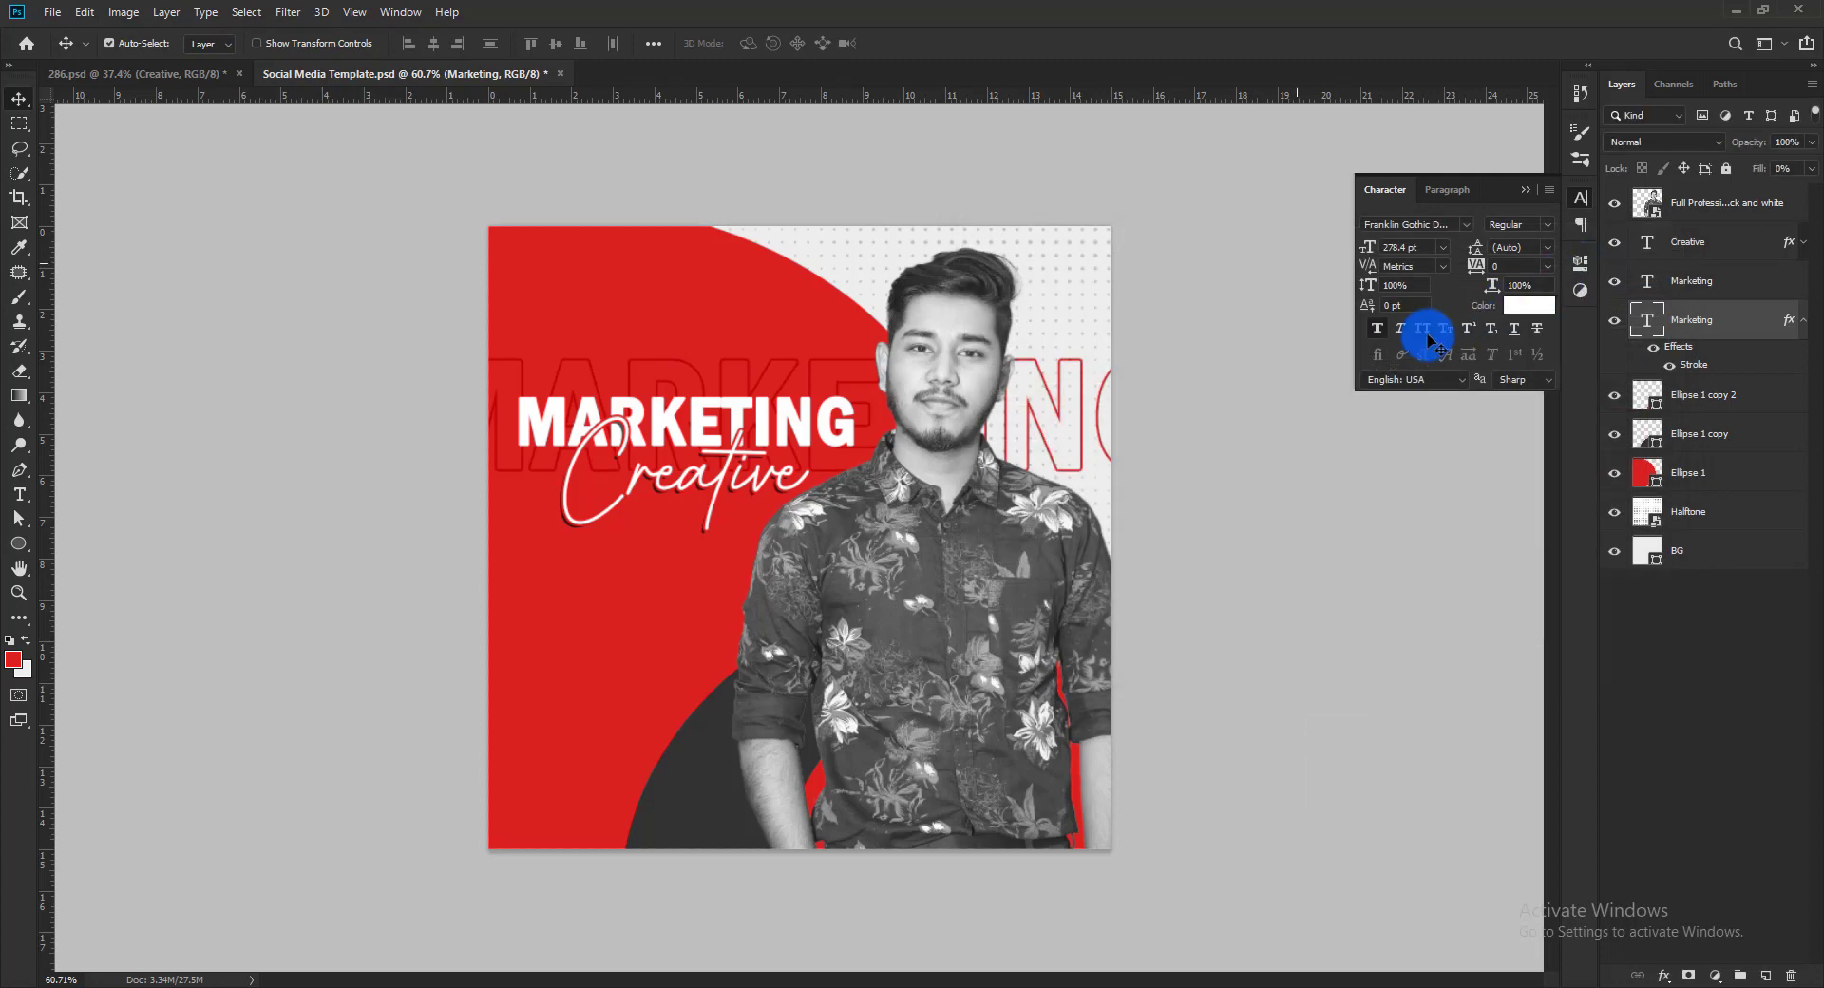
pyautogui.scroll(-2, 1208, 387)
pyautogui.scroll(2, 1208, 387)
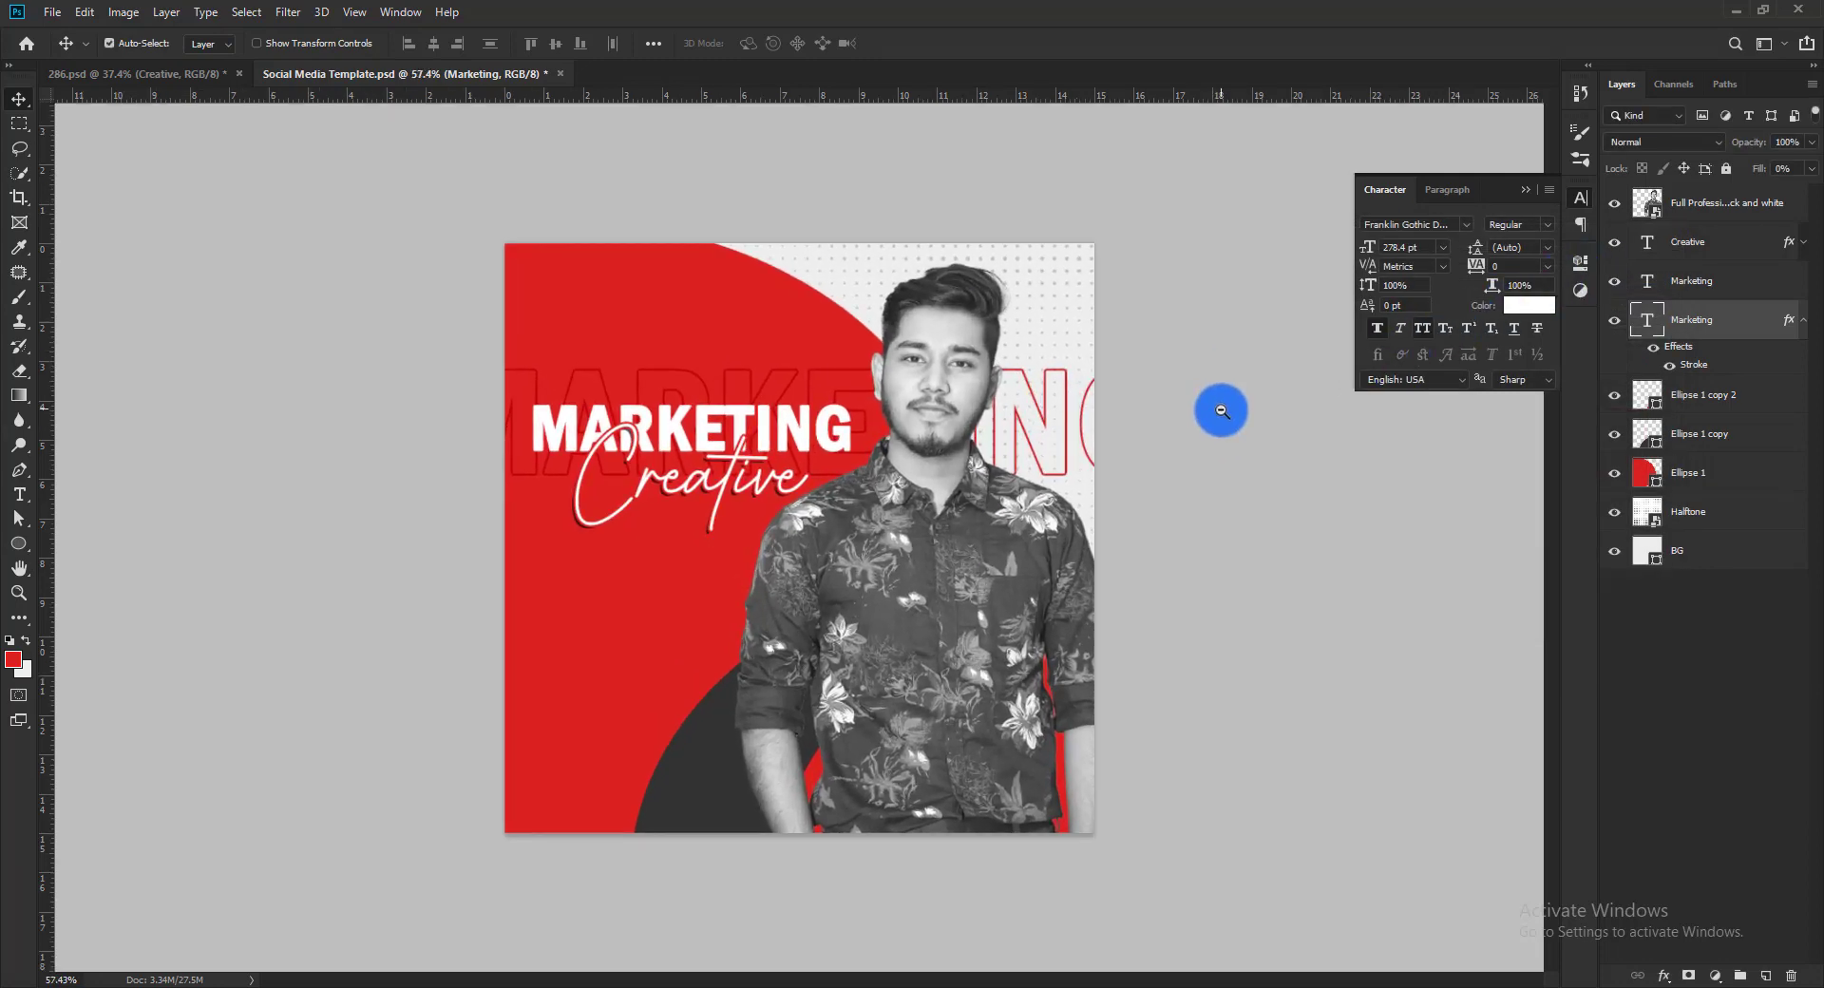
# Place the logo, tagline and contact elements from 286.psd along the template's left margin guide, and shift the dark grey ellipse right
pyautogui.scroll(2, 1132, 439)
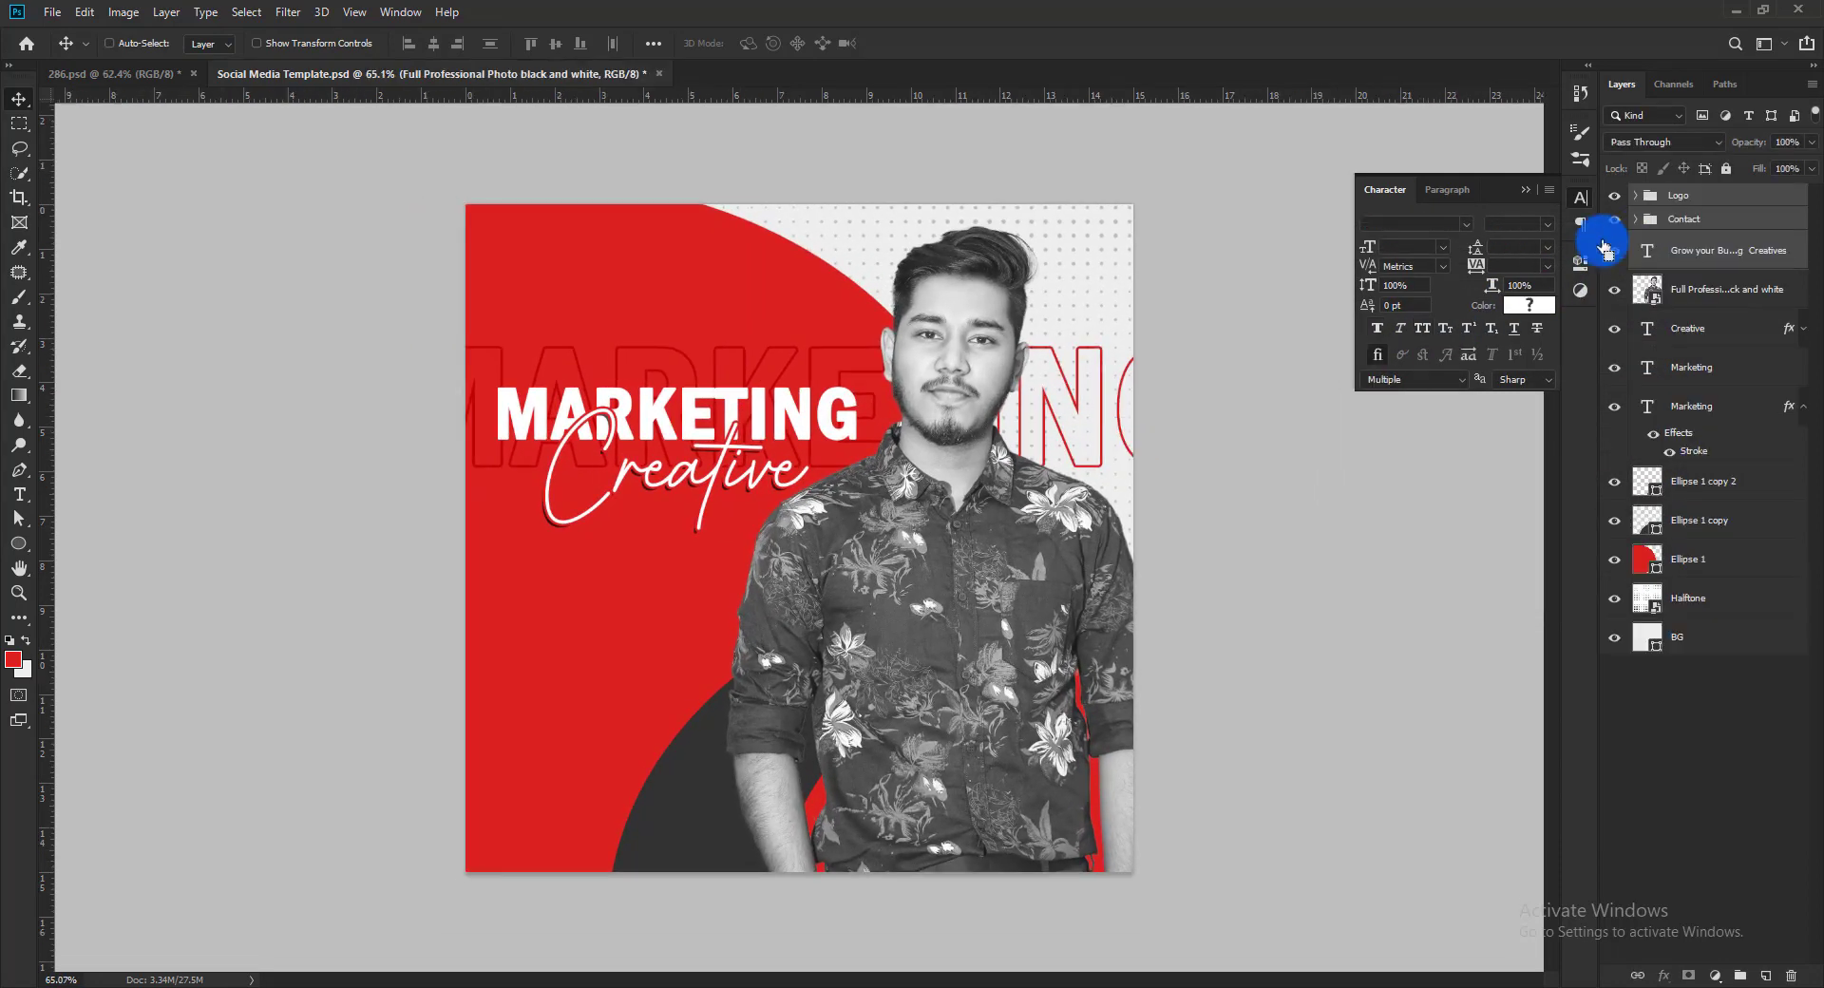
pyautogui.moveTo(1606, 249); pyautogui.dragTo(926, 247)
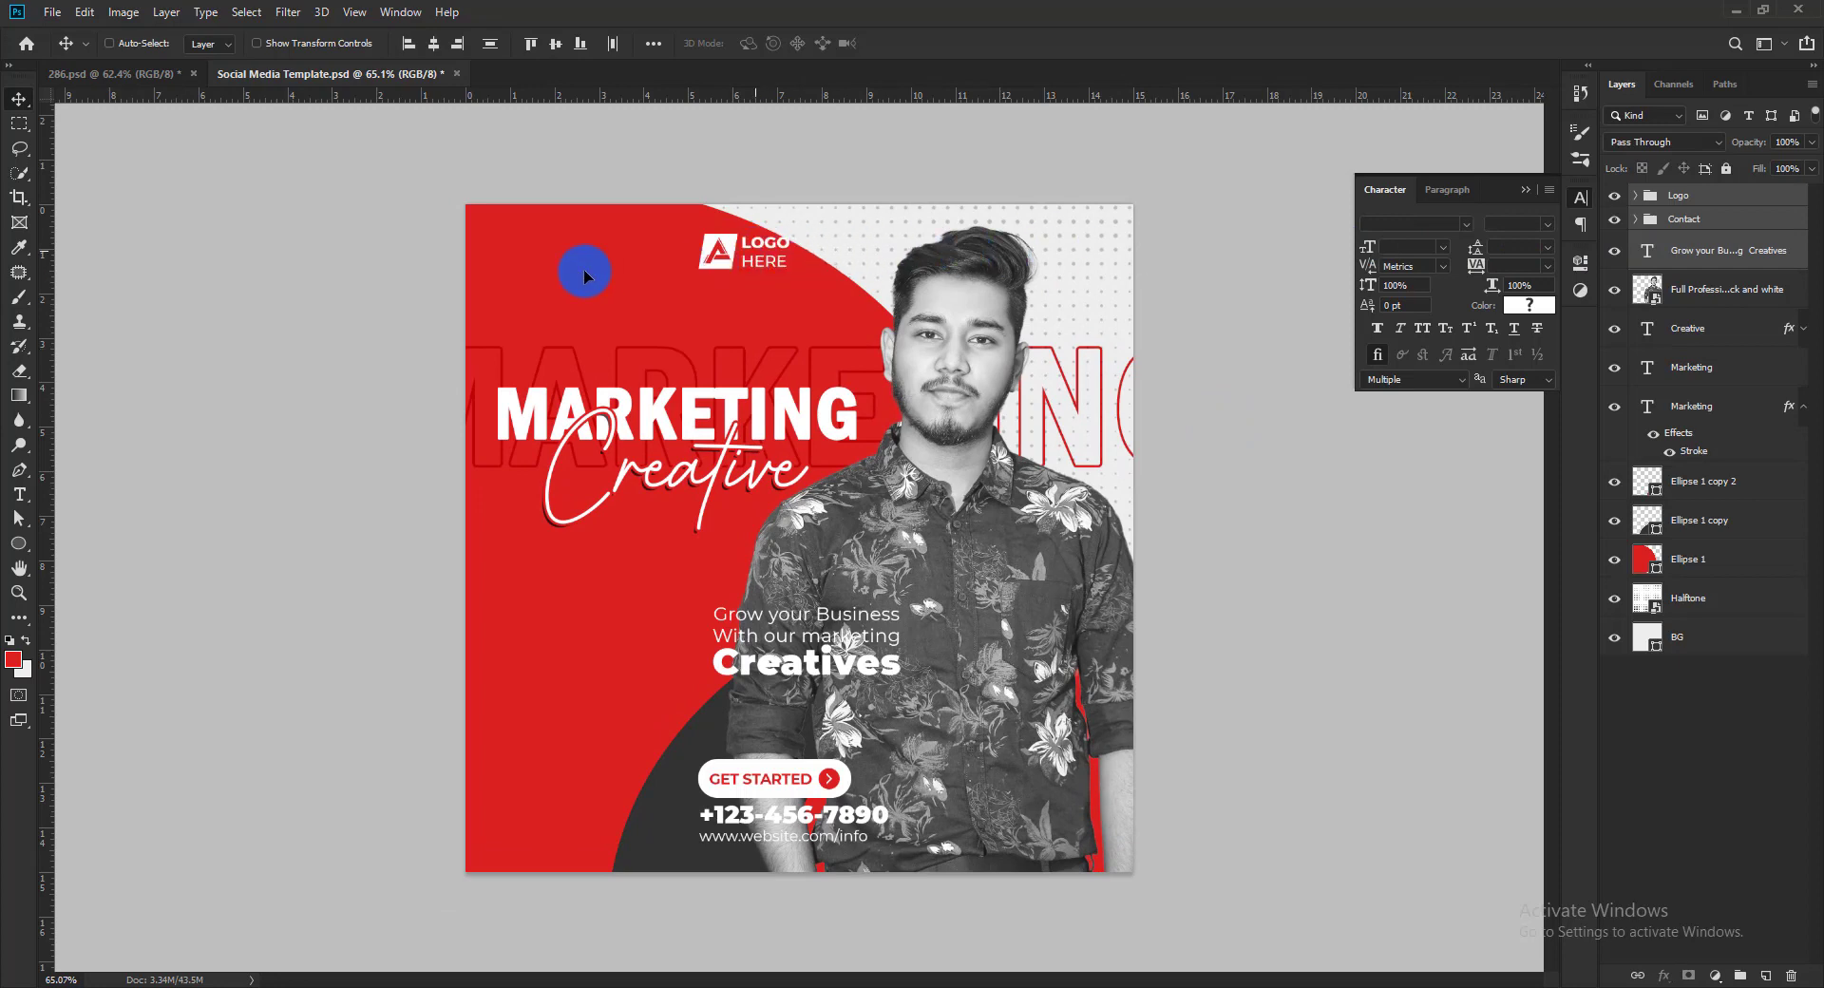
pyautogui.moveTo(584, 270); pyautogui.dragTo(561, 293)
pyautogui.hotkey('ctrl', 'h')
pyautogui.moveTo(751, 789); pyautogui.dragTo(1051, 786)
# Move the Creative and both MARKETING texts up slightly together, then raise the Grow your Business tagline slightly and hide the guides
pyautogui.click(742, 433)
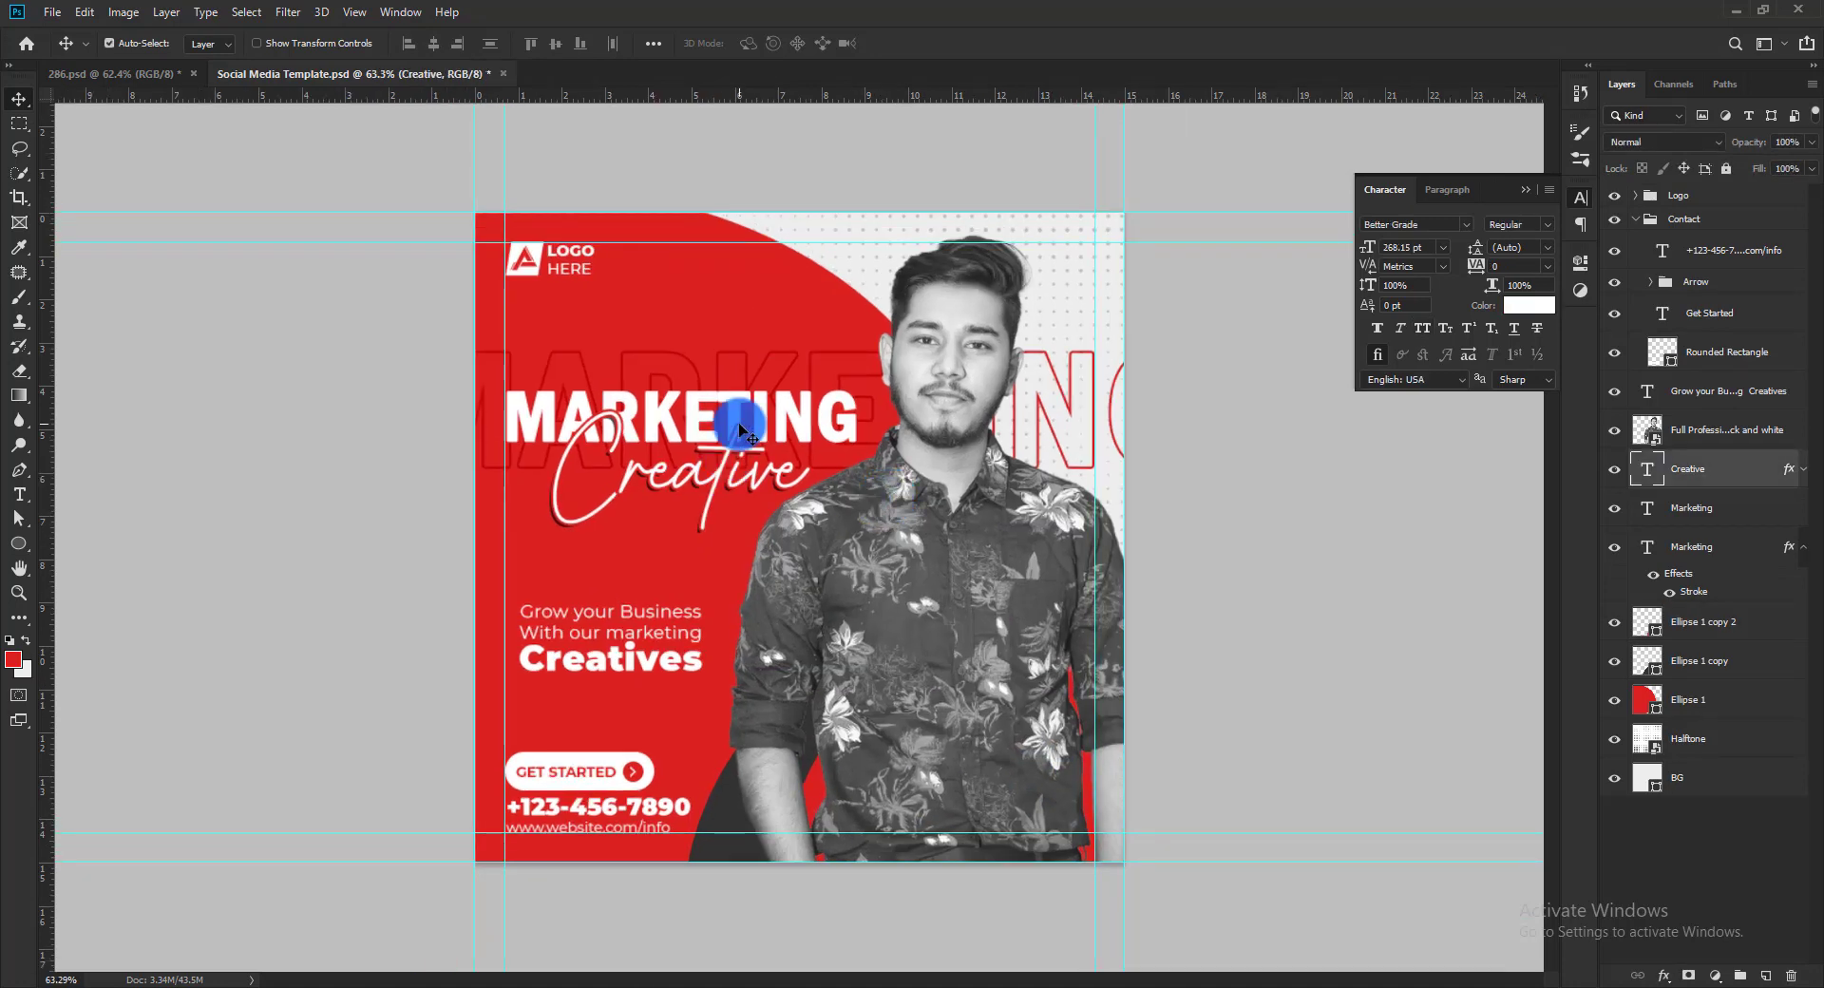
pyautogui.keyDown('ctrl'); pyautogui.click(1710, 547); pyautogui.keyUp('ctrl')
pyautogui.keyDown('ctrl'); pyautogui.click(1714, 510); pyautogui.keyUp('ctrl')
pyautogui.moveTo(849, 442); pyautogui.dragTo(847, 430)
pyautogui.click(1130, 503)
pyautogui.moveTo(1031, 518); pyautogui.dragTo(958, 511)
pyautogui.hotkey('ctrl', 'h')
pyautogui.moveTo(668, 623); pyautogui.dragTo(669, 601)
# Add a Levels adjustment clipped to the portrait layer, select its Red channel and enlarge the adjustment's settings area
pyautogui.keyDown('ctrl'); pyautogui.click(908, 561); pyautogui.keyUp('ctrl')
pyautogui.click(1716, 977)
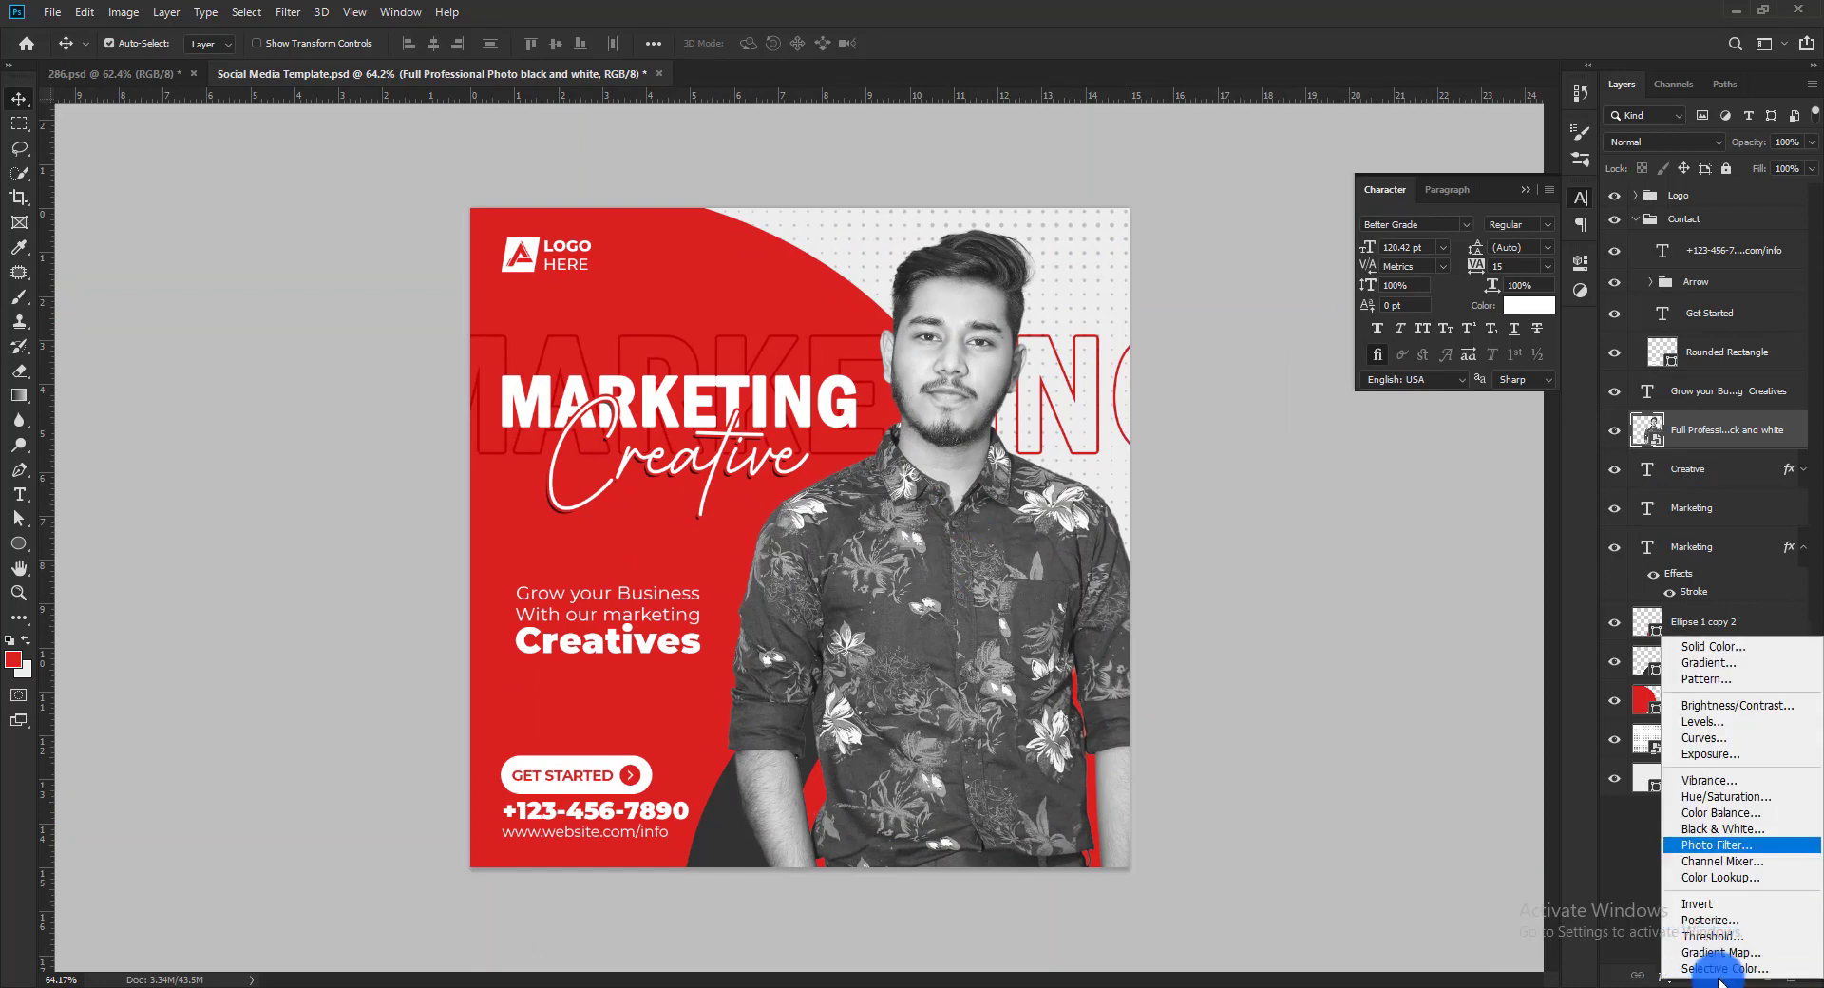
pyautogui.click(1701, 716)
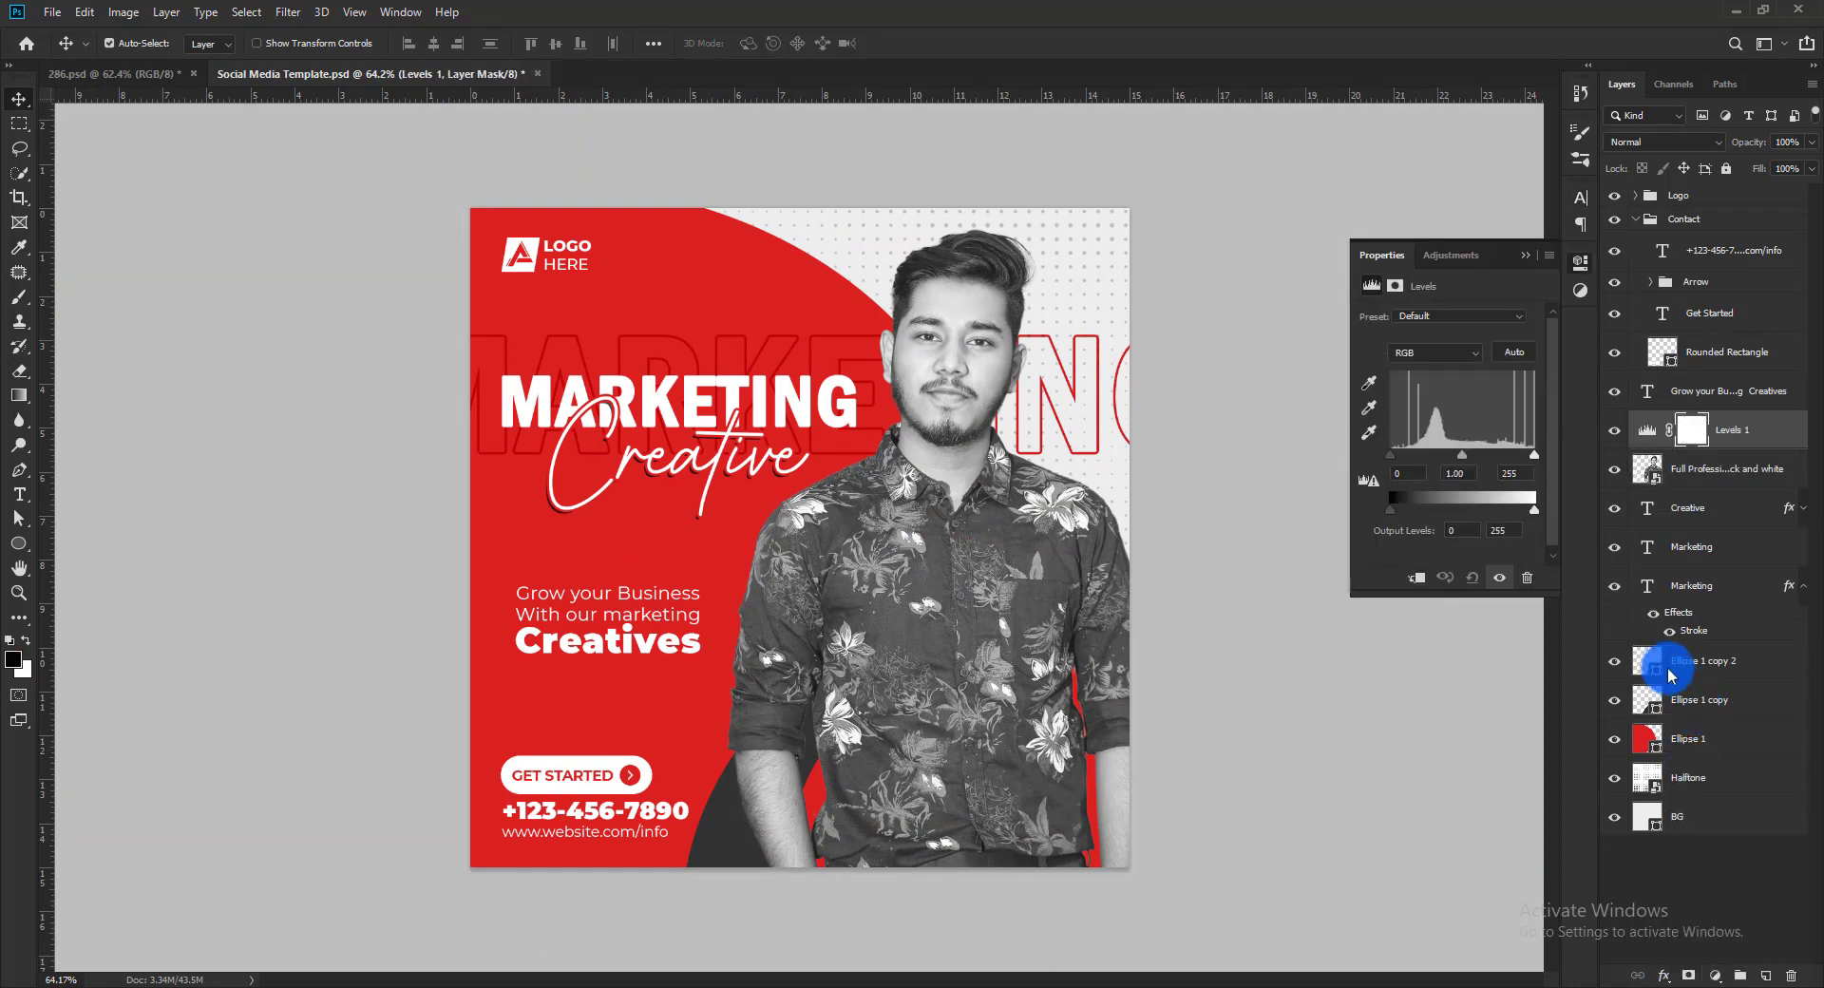
pyautogui.click(1416, 383)
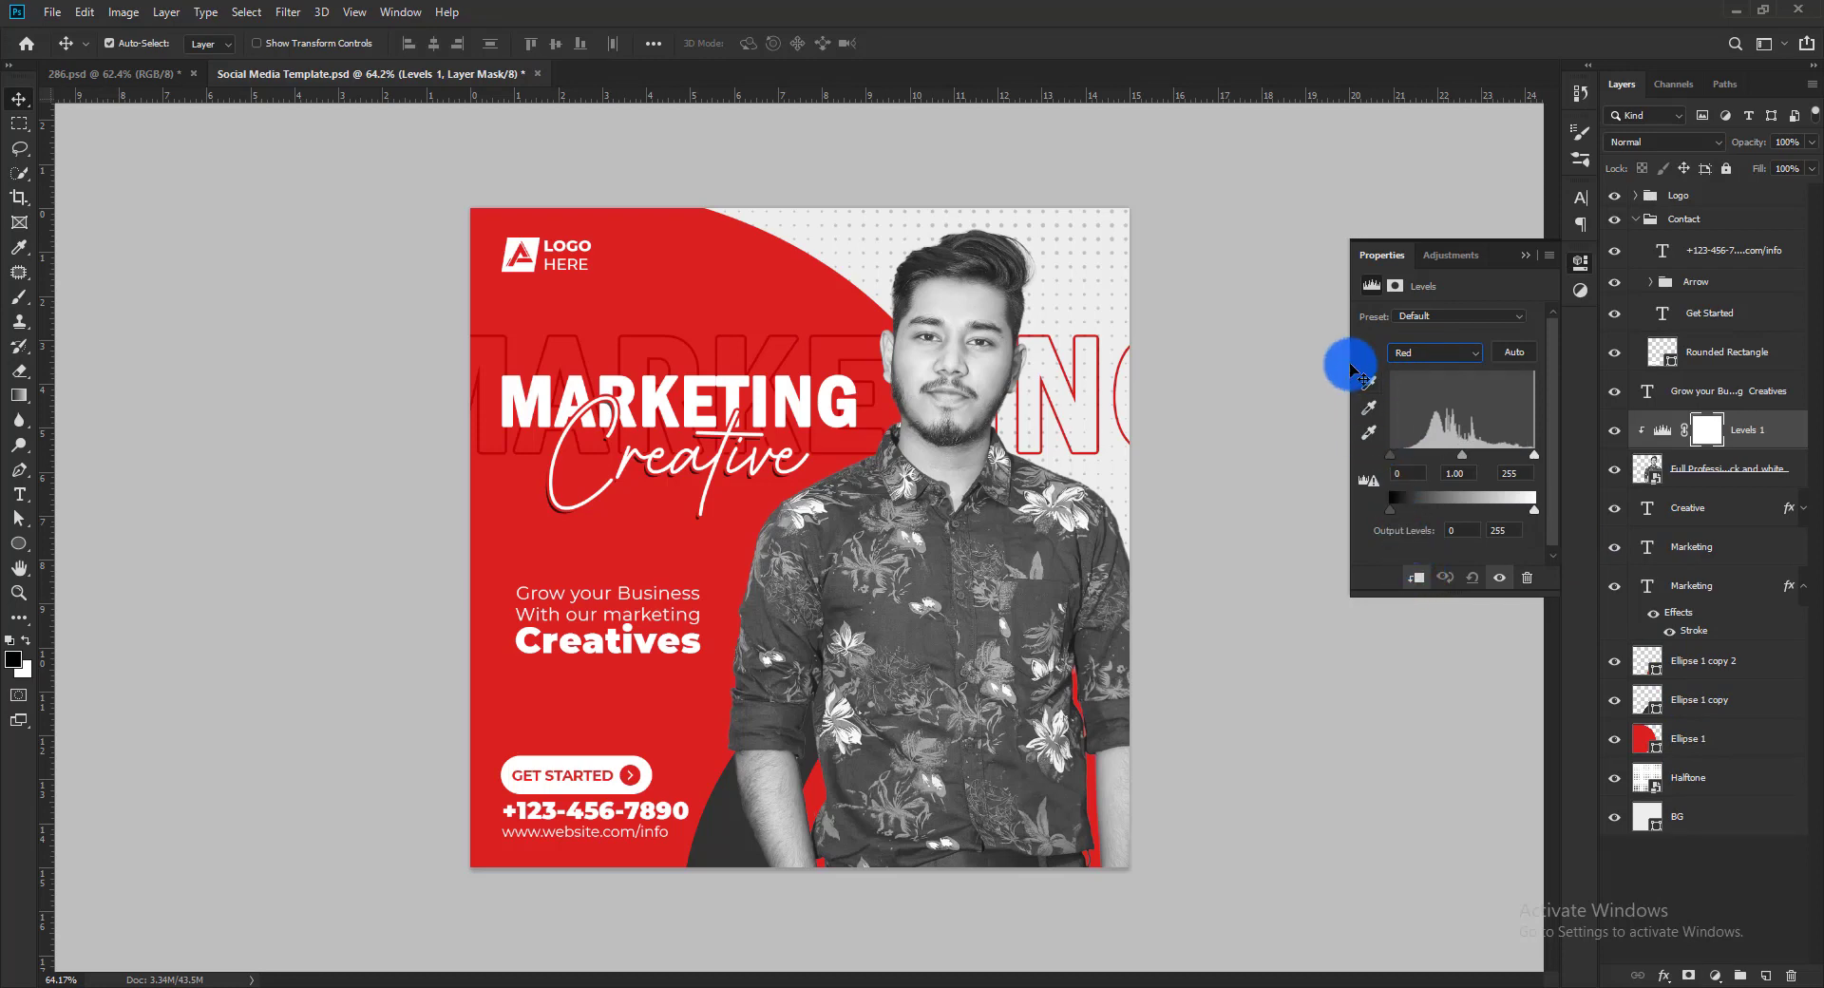
pyautogui.moveTo(1350, 364); pyautogui.dragTo(1227, 380)
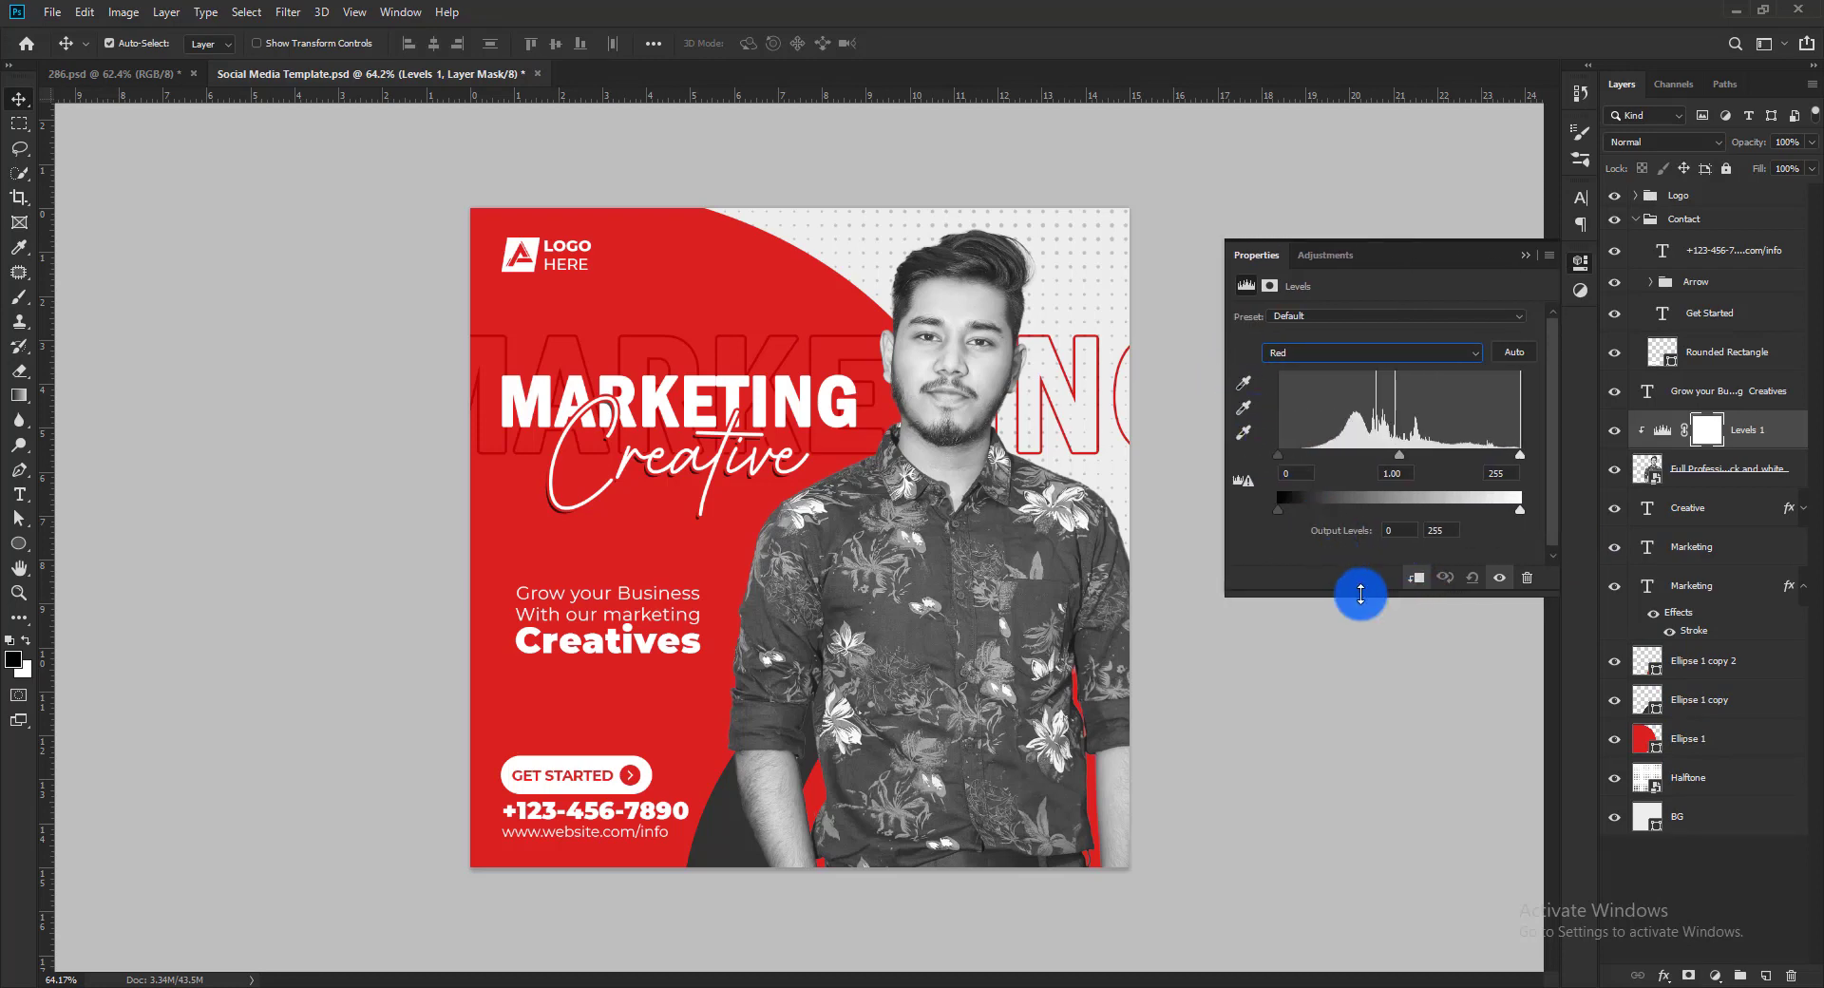
pyautogui.moveTo(1360, 594); pyautogui.dragTo(1364, 683)
# Tint the portrait red by setting the Levels Red channel's white input level to 2, with output levels 0 to 255
pyautogui.moveTo(1283, 465)
pyautogui.mouseDown()
pyautogui.moveTo(1328, 460)
pyautogui.moveTo(1251, 463)
pyautogui.mouseUp()
pyautogui.moveTo(1520, 455); pyautogui.dragTo(1275, 487)
pyautogui.moveTo(1520, 509)
pyautogui.mouseDown()
pyautogui.moveTo(1467, 509)
pyautogui.moveTo(1539, 509)
pyautogui.mouseUp()
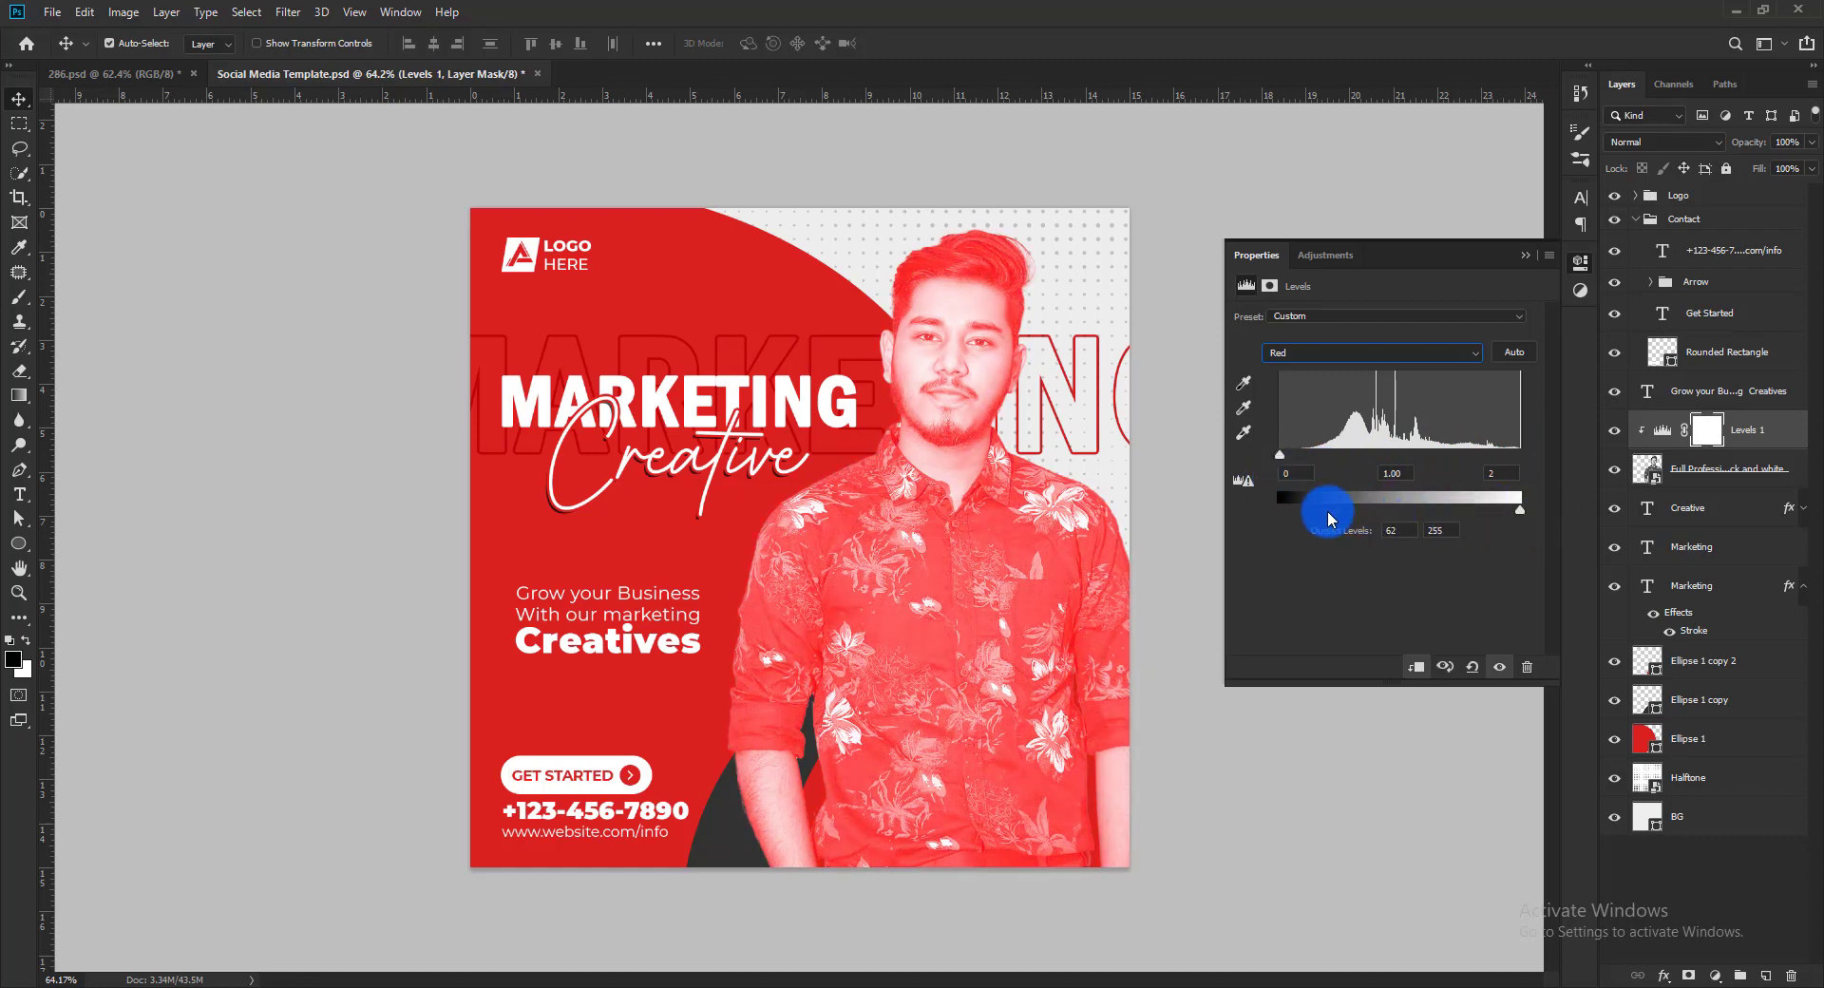
pyautogui.moveTo(1328, 519); pyautogui.dragTo(1461, 522)
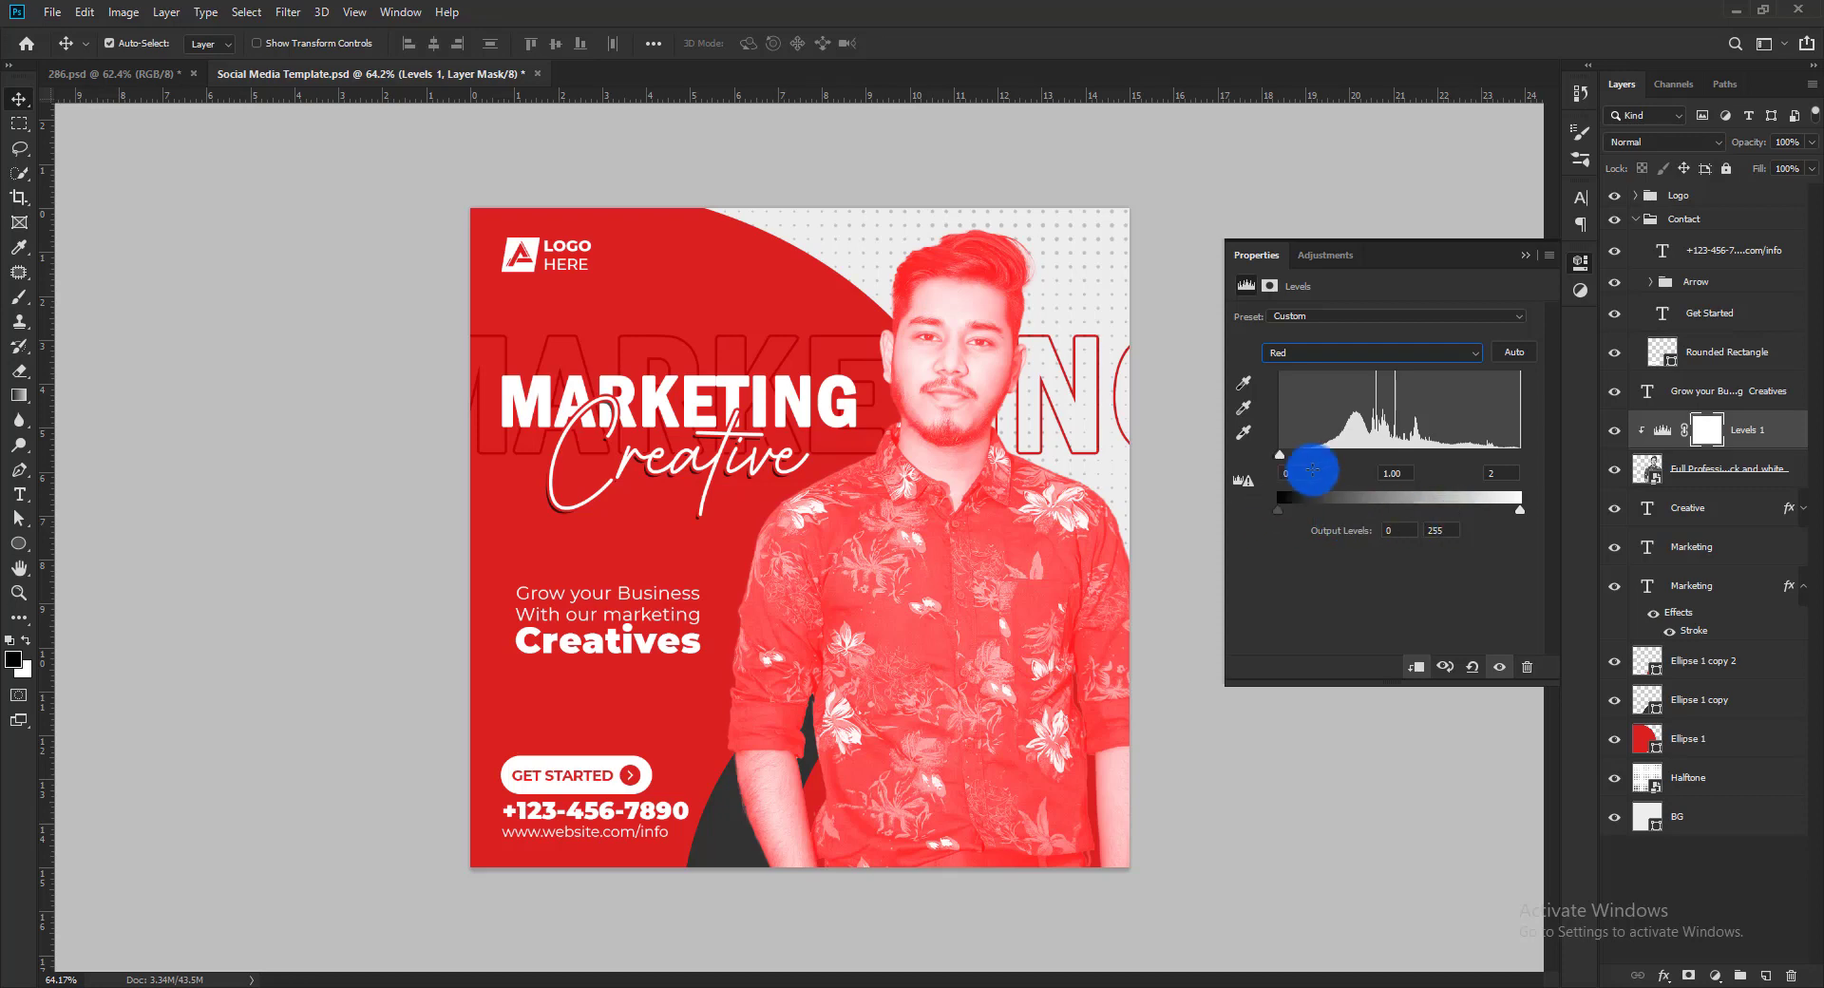
# Invert the Levels 1 mask to remove the red tint from the portrait, and set up a soft 99 px brush
pyautogui.click(1528, 264)
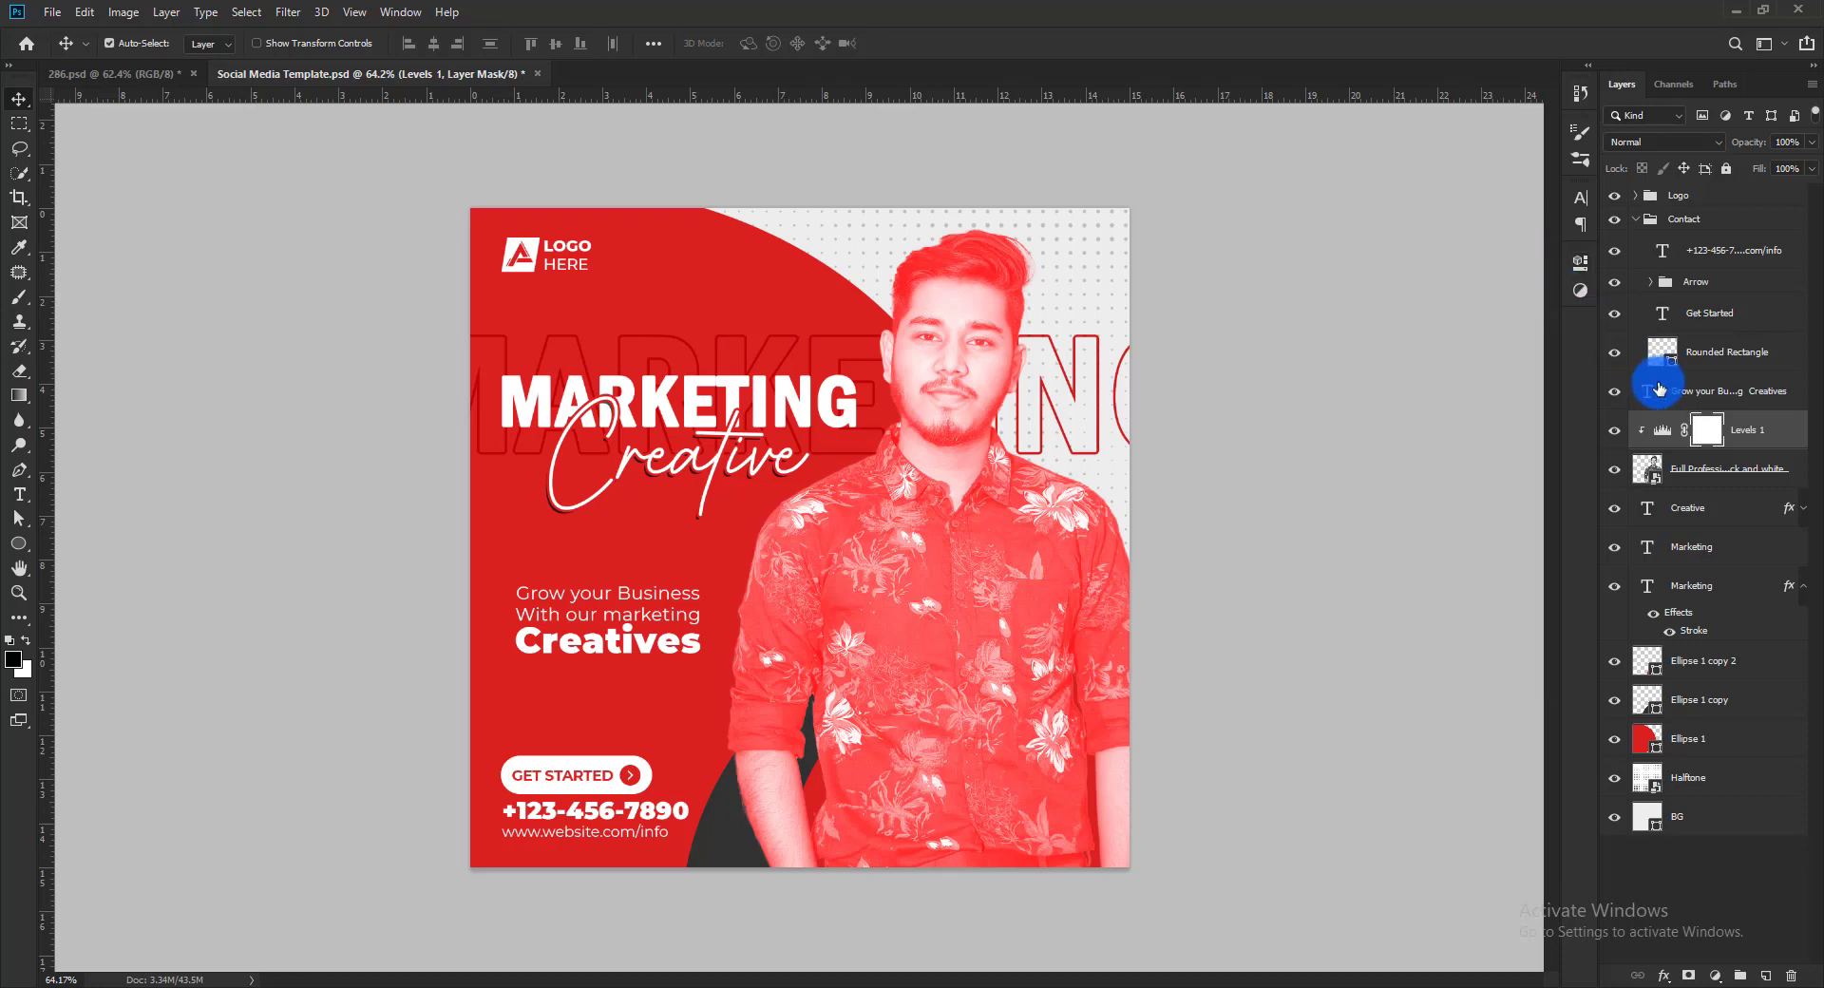
pyautogui.hotkey('ctrl', 'i')
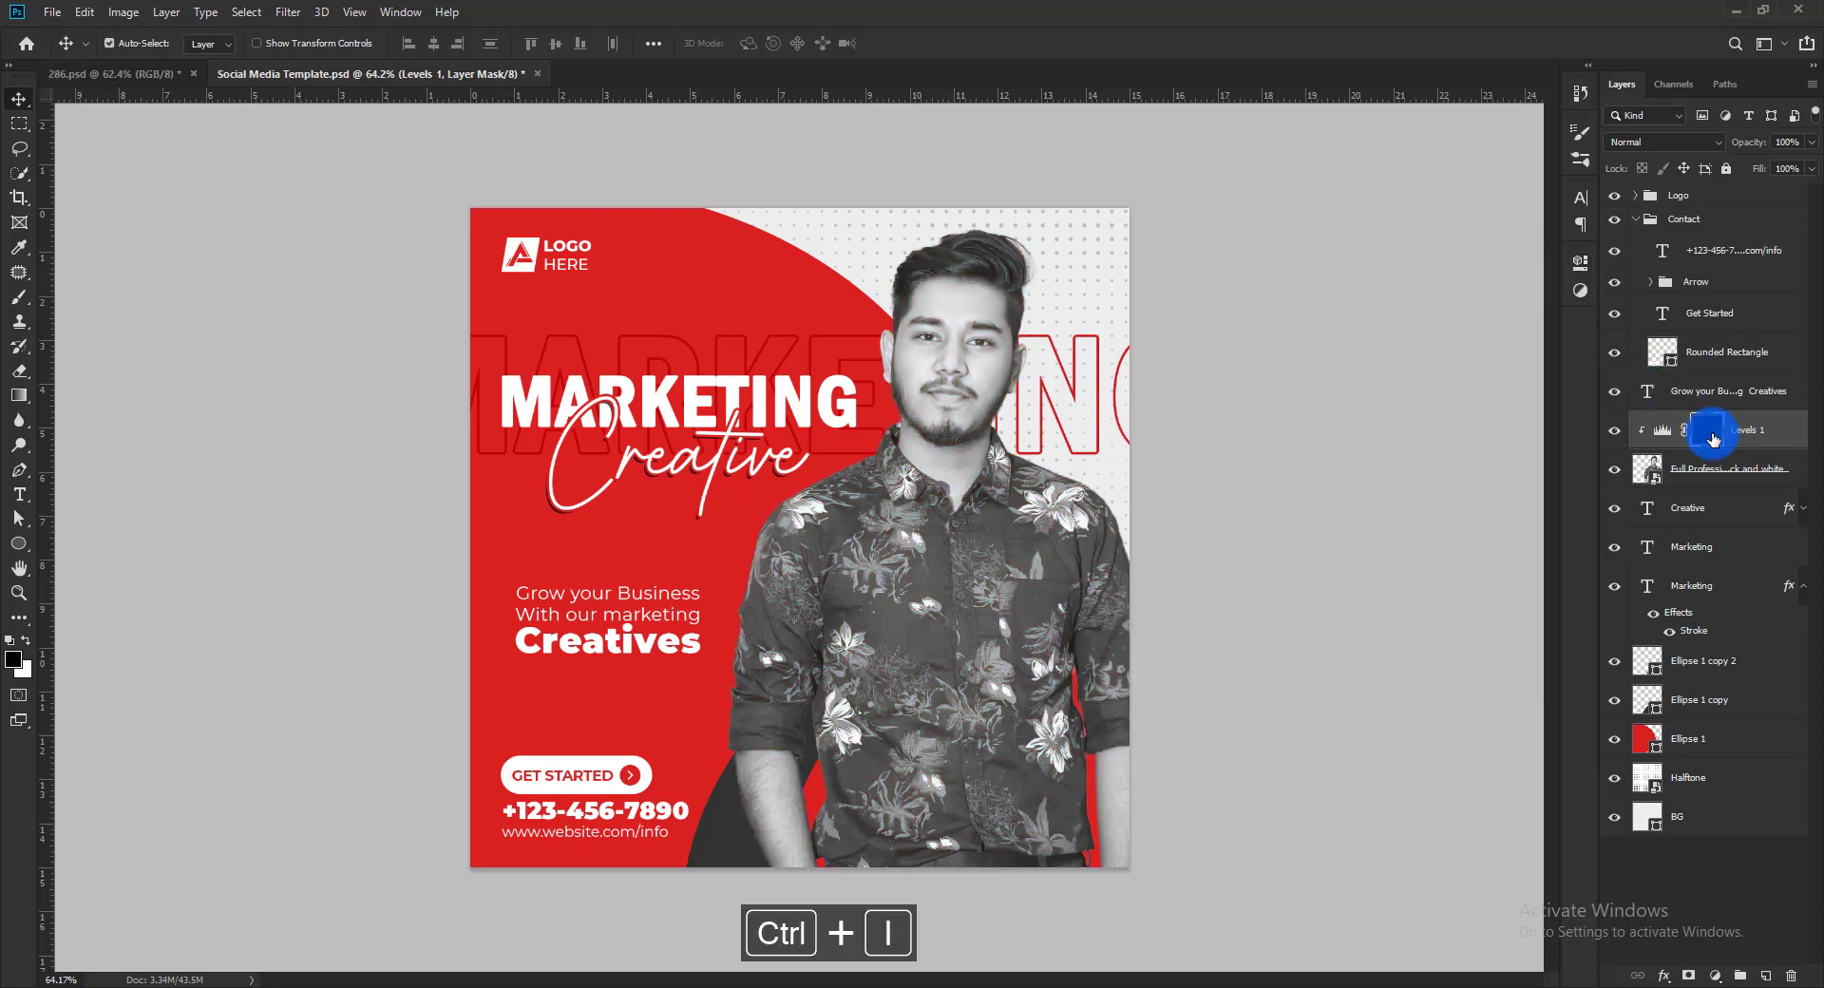
pyautogui.press('b')
pyautogui.scroll(3, 896, 237)
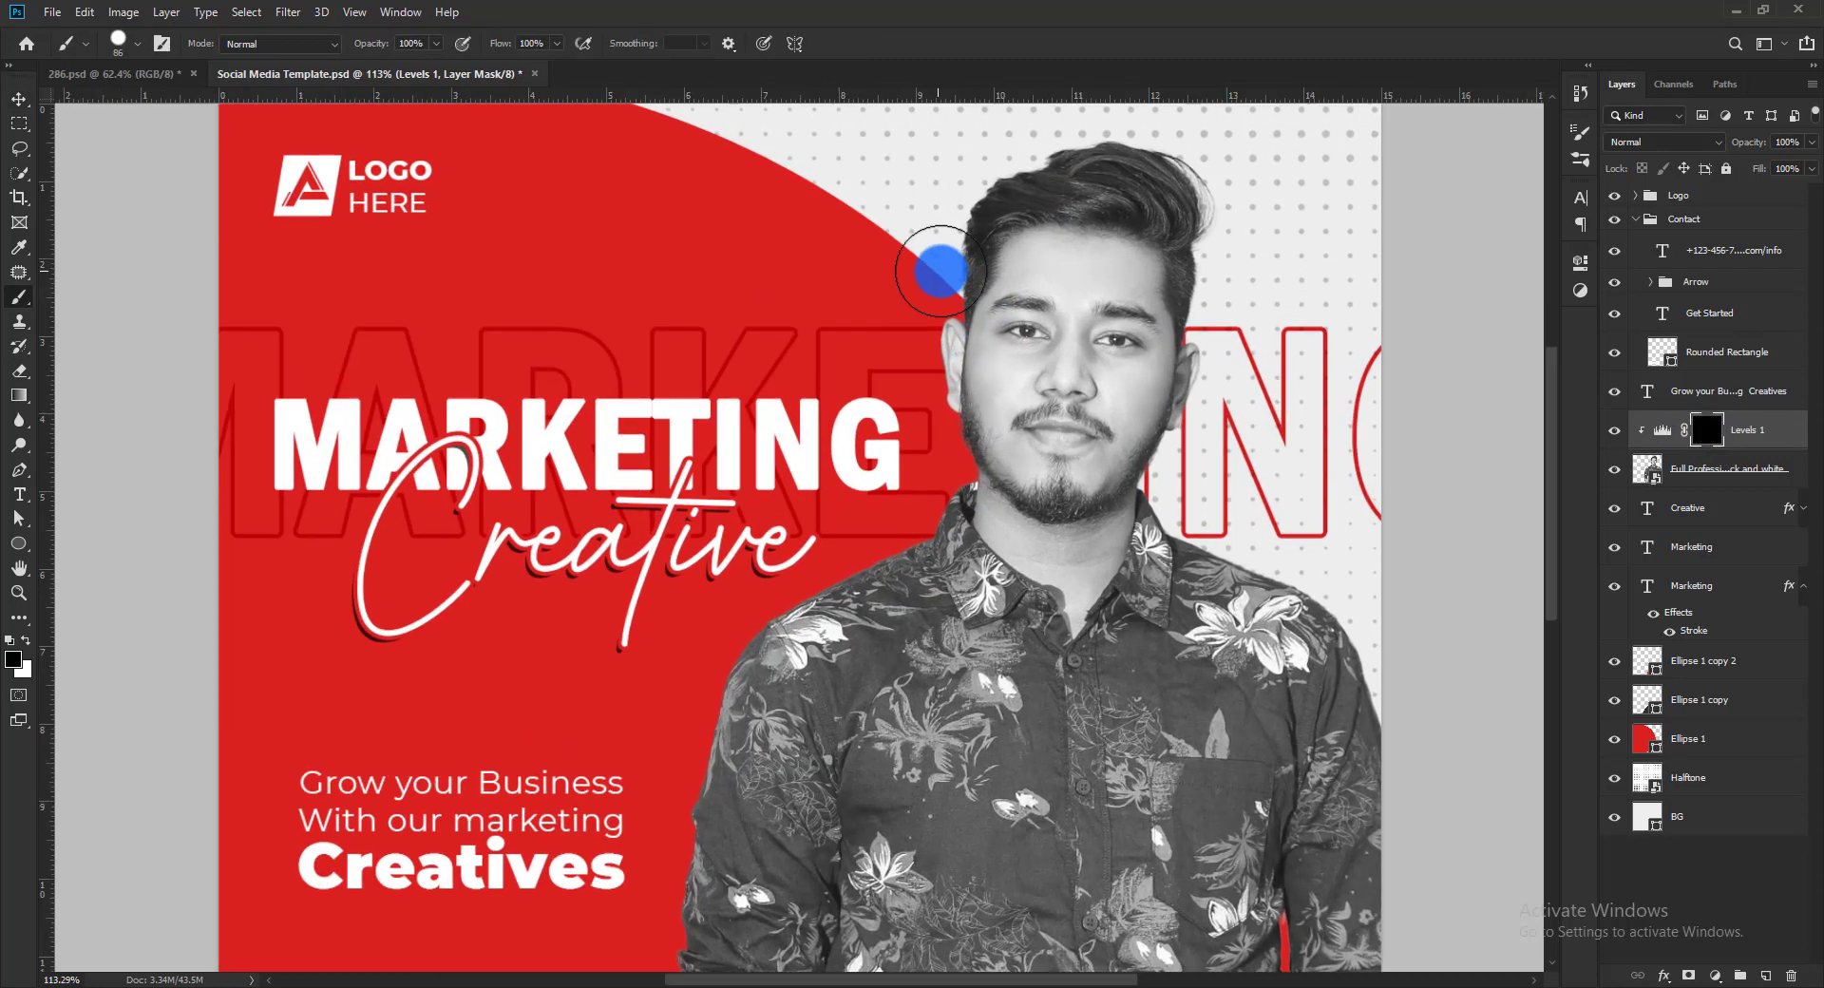
pyautogui.keyDown('alt'); pyautogui.rightClick(937, 265); pyautogui.keyUp('alt')
pyautogui.scroll(2, 941, 257)
pyautogui.keyDown('alt'); pyautogui.rightClick(883, 446); pyautogui.keyUp('alt')
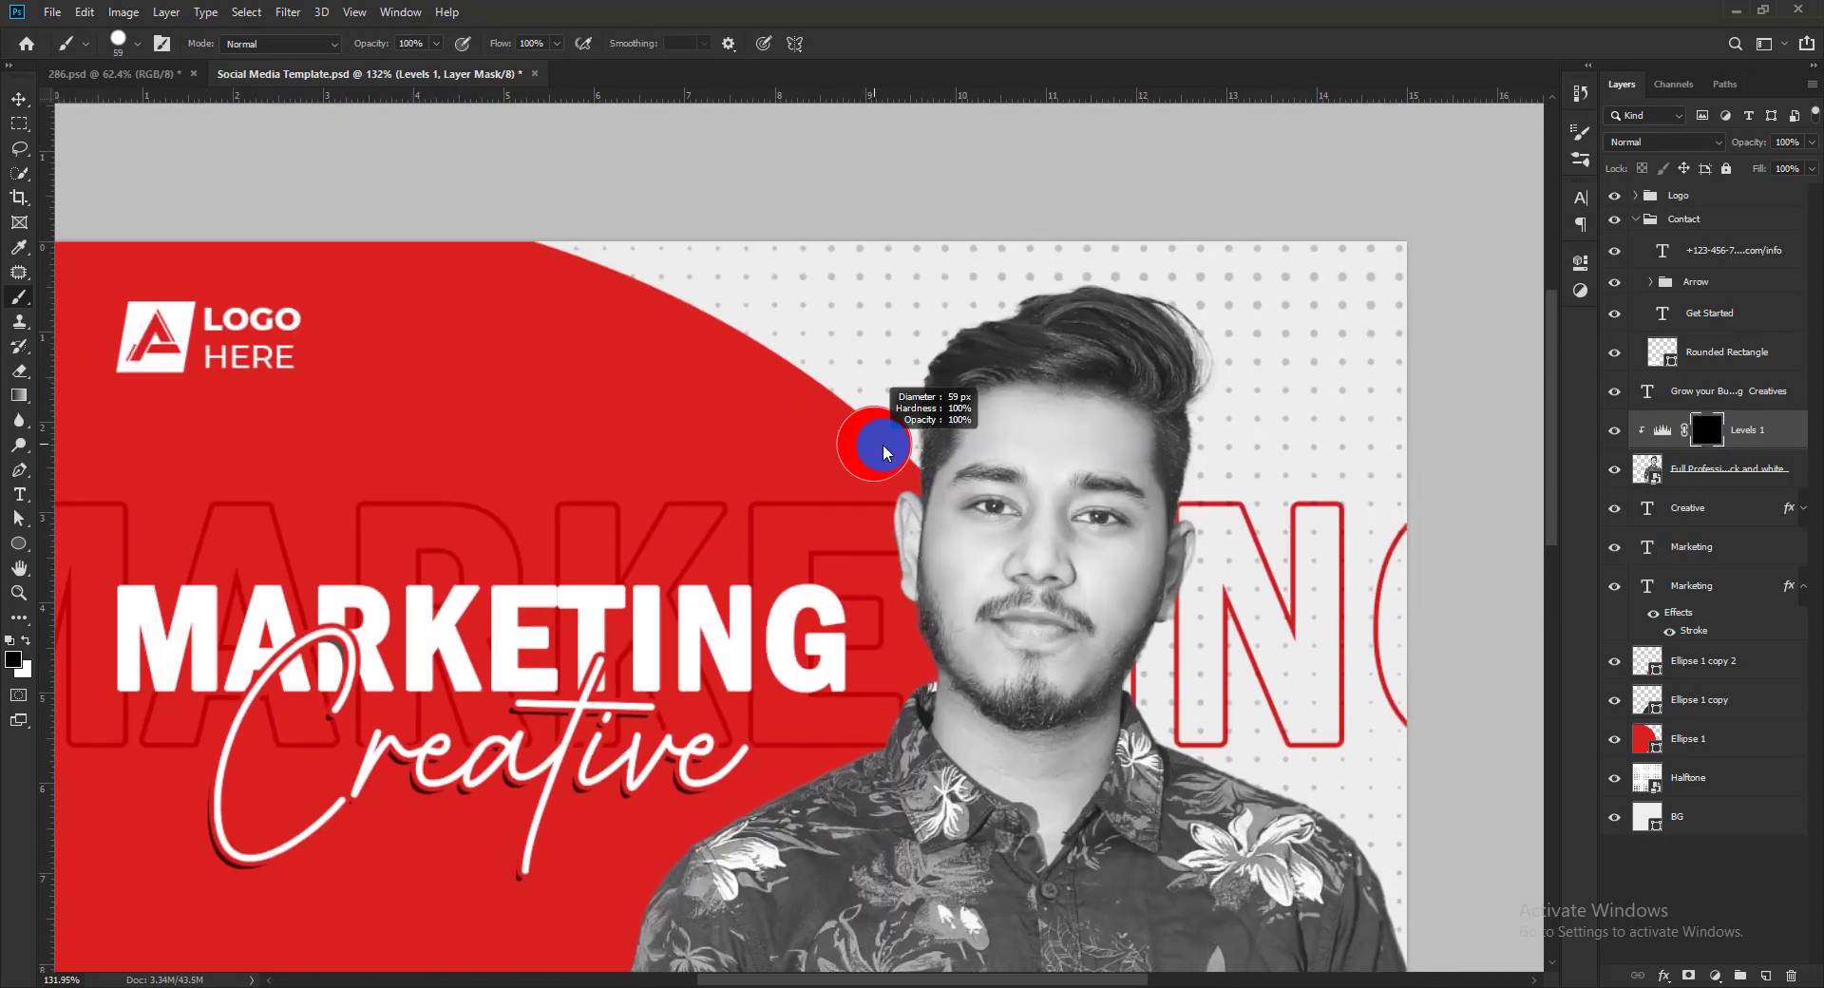
pyautogui.keyDown('alt'); pyautogui.rightClick(875, 464); pyautogui.keyUp('alt')
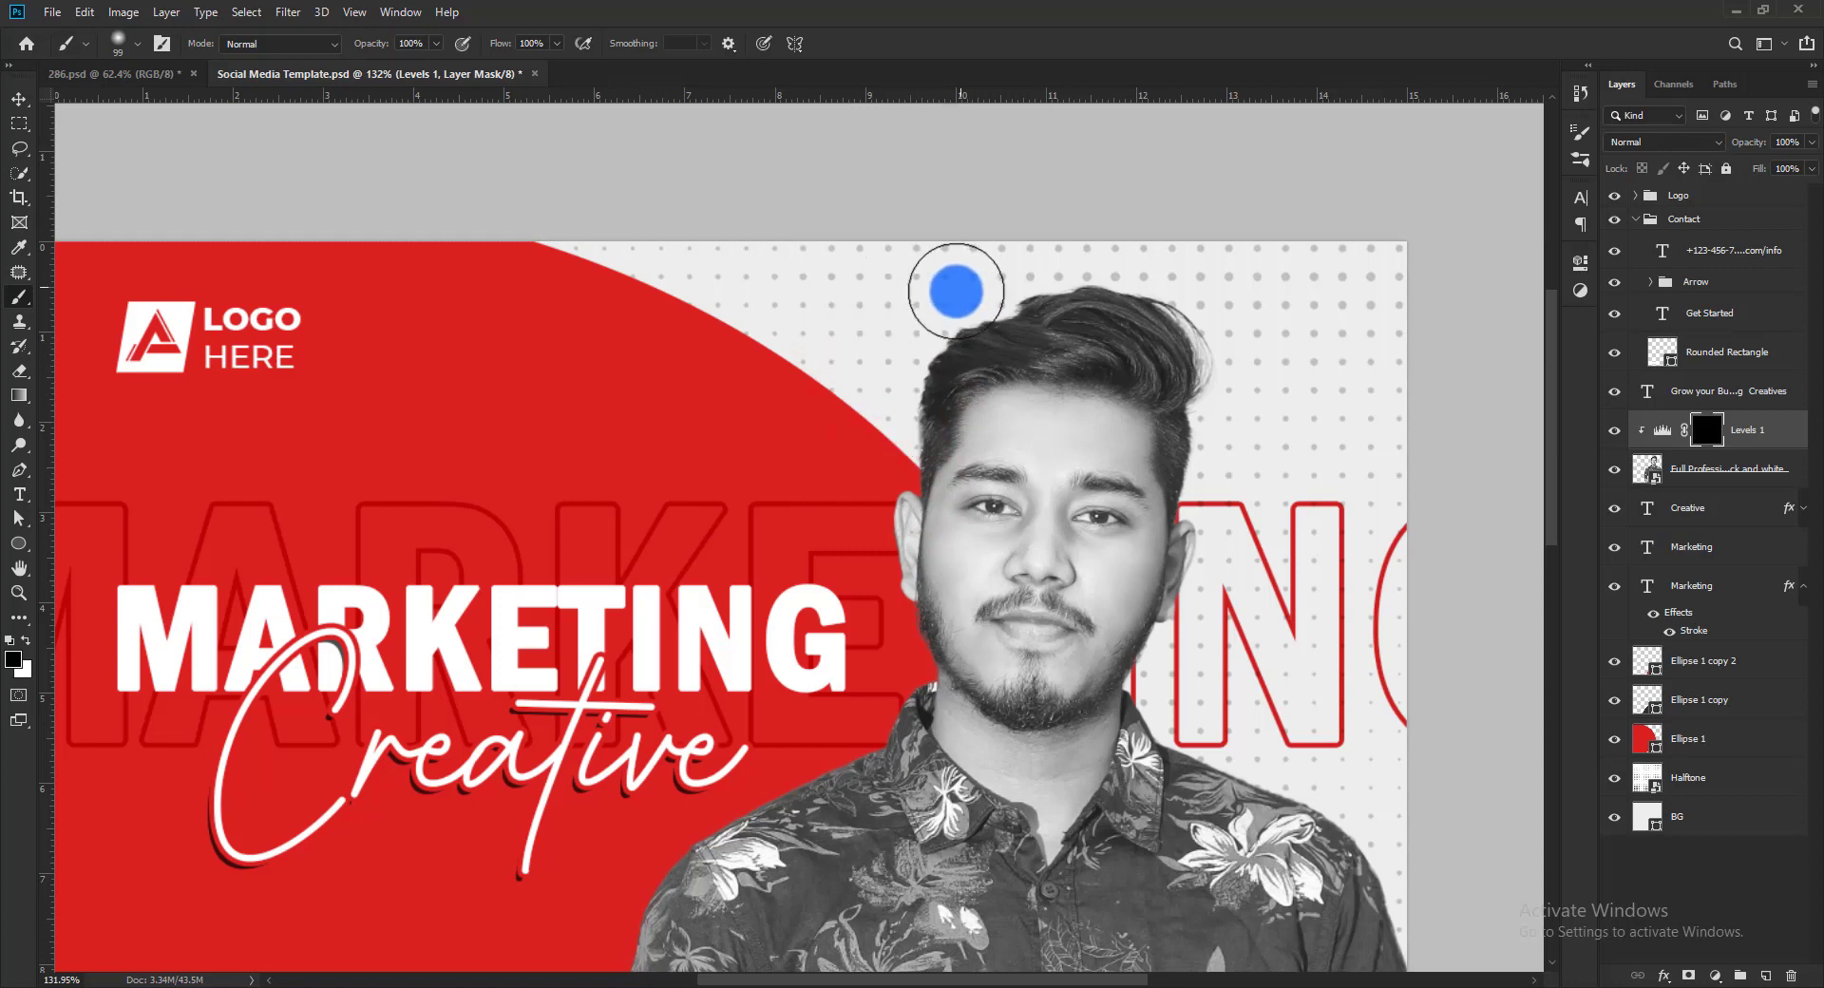
# Paint white on the Levels 1 mask along the hair, neck and shoulder edge facing the headline to bring back the red tint
pyautogui.press('x')
pyautogui.moveTo(960, 285)
pyautogui.mouseDown()
pyautogui.moveTo(810, 408)
pyautogui.moveTo(903, 342)
pyautogui.moveTo(817, 496)
pyautogui.mouseUp()
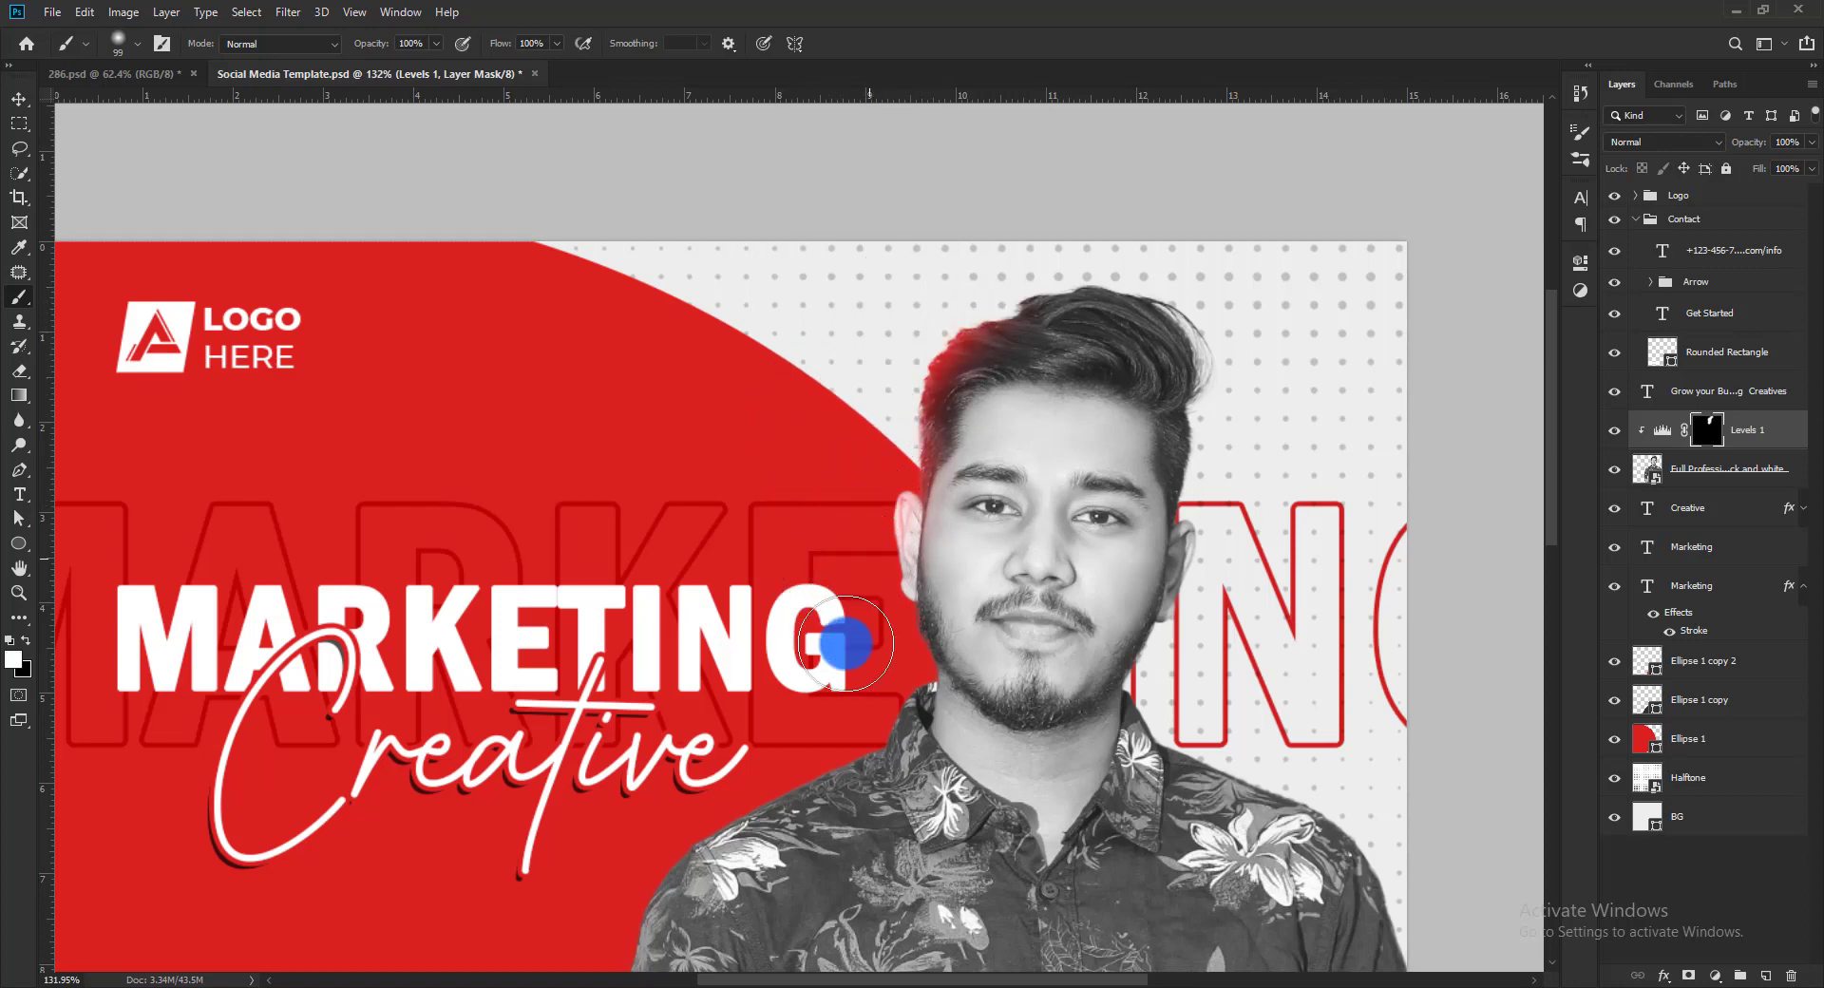
pyautogui.moveTo(857, 675); pyautogui.dragTo(895, 572)
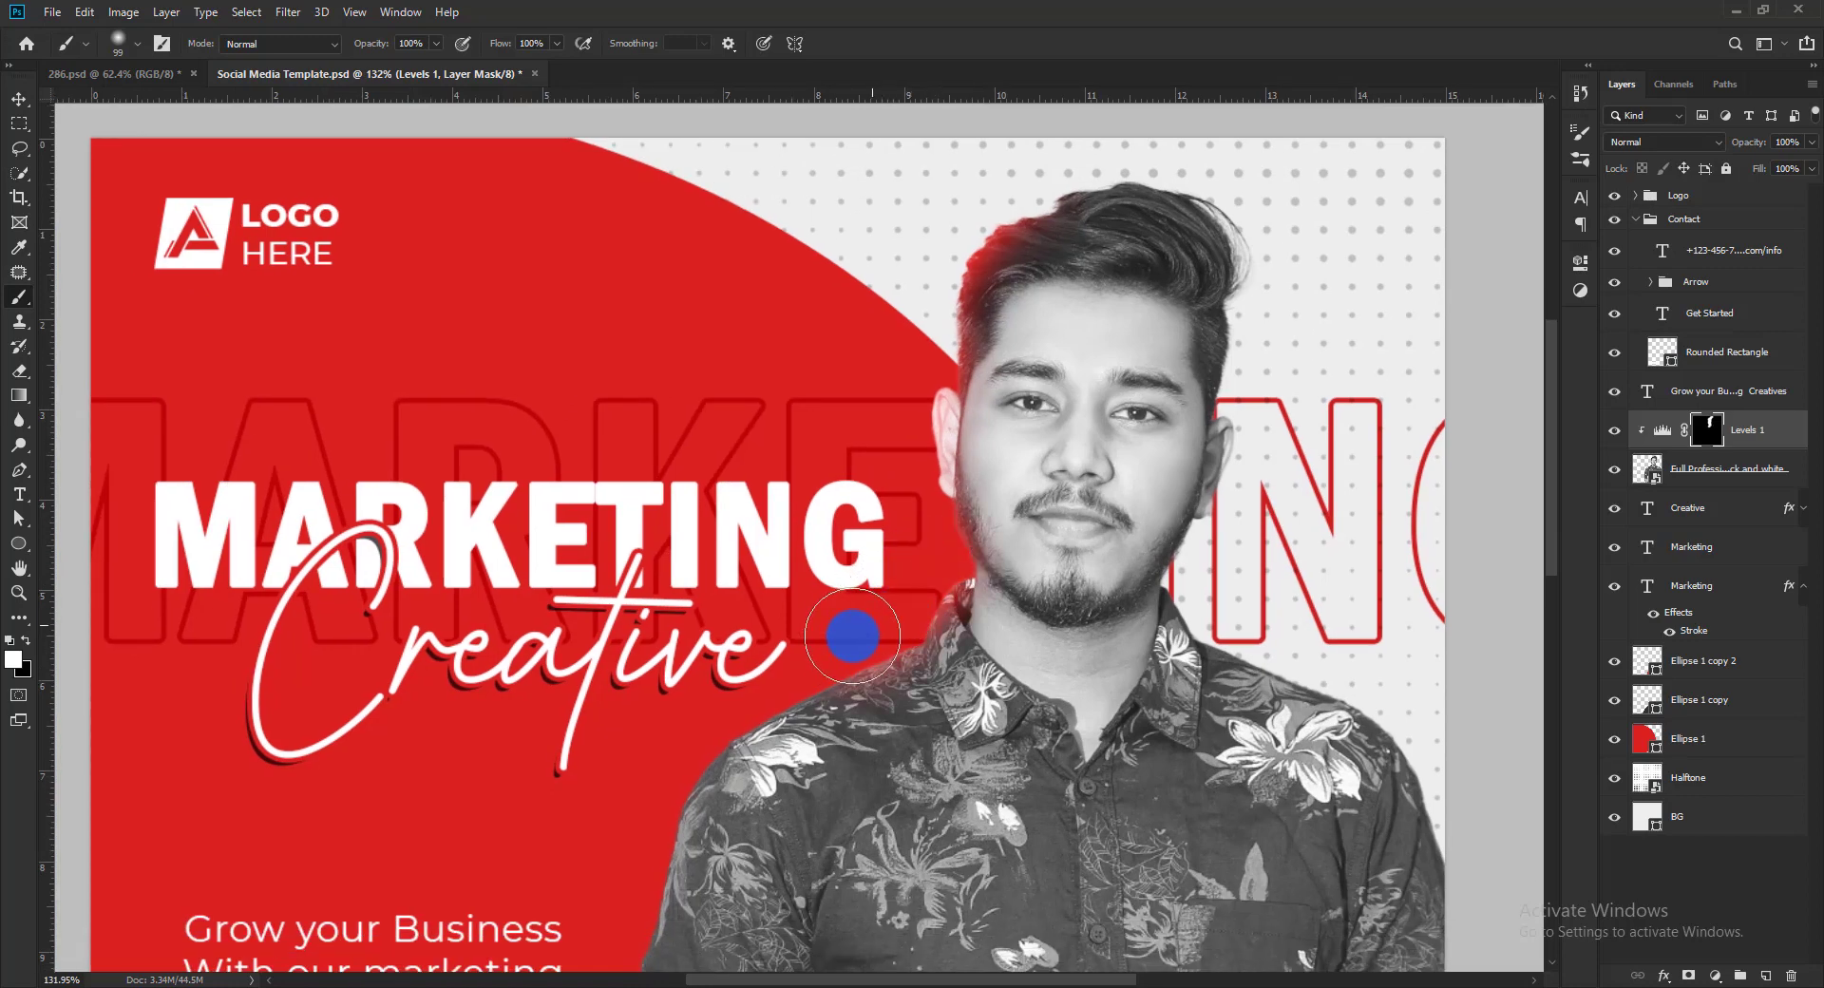
pyautogui.moveTo(786, 672); pyautogui.dragTo(836, 582)
# Continue the red tint on the Levels 1 mask along the outer edge of the sleeve and down the forearm beside the contact details
pyautogui.moveTo(670, 672); pyautogui.dragTo(676, 643)
pyautogui.moveTo(646, 813); pyautogui.dragTo(709, 639)
pyautogui.moveTo(700, 744); pyautogui.dragTo(732, 610)
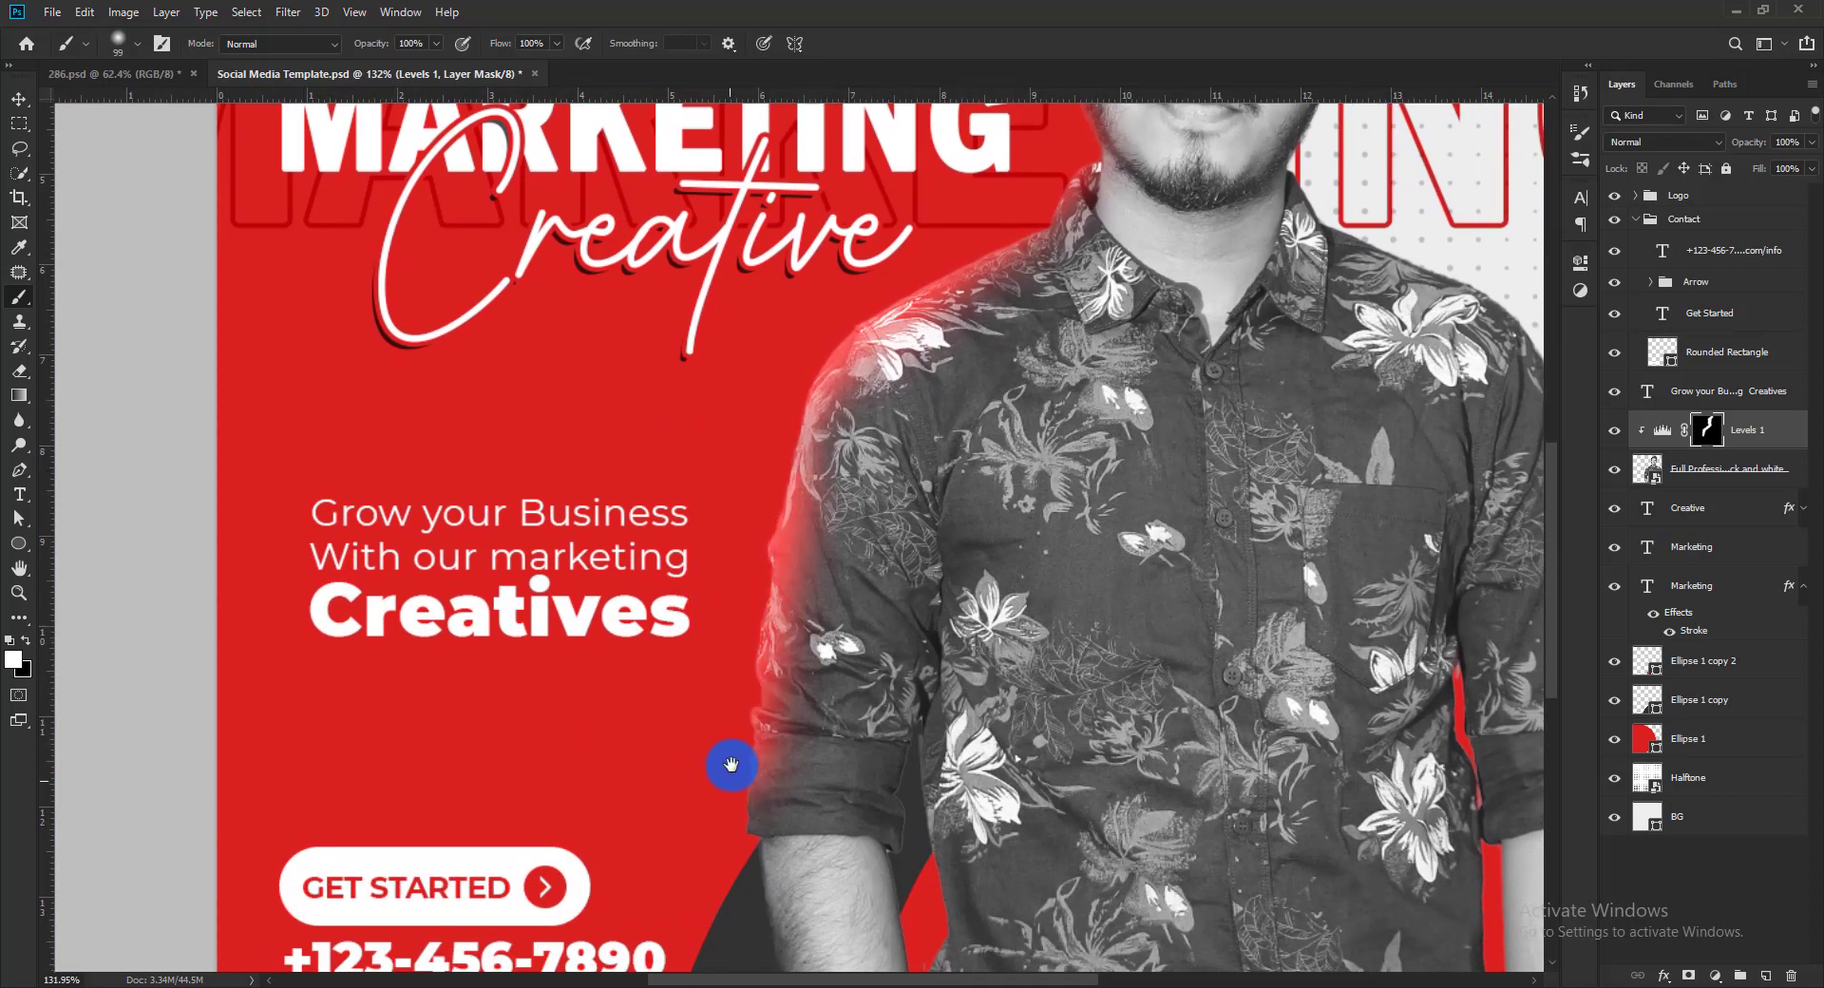
pyautogui.moveTo(732, 765); pyautogui.dragTo(725, 721)
pyautogui.moveTo(745, 863); pyautogui.dragTo(745, 798)
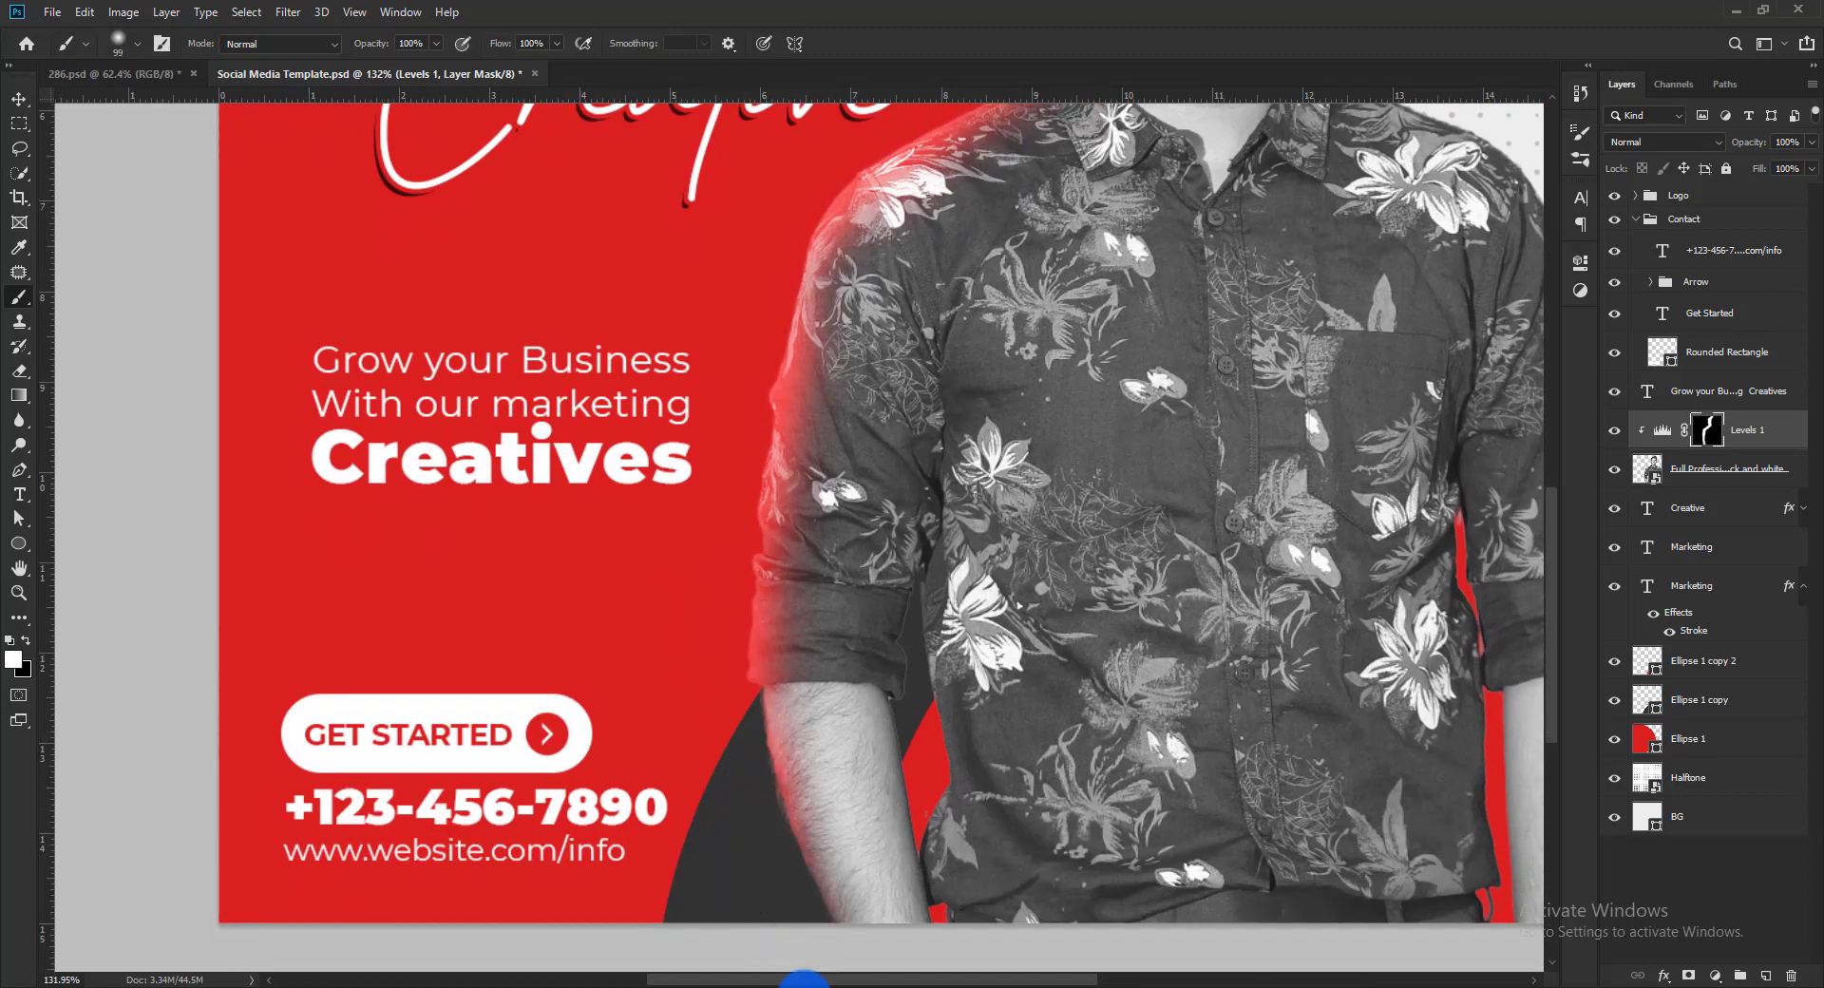
pyautogui.click(779, 902)
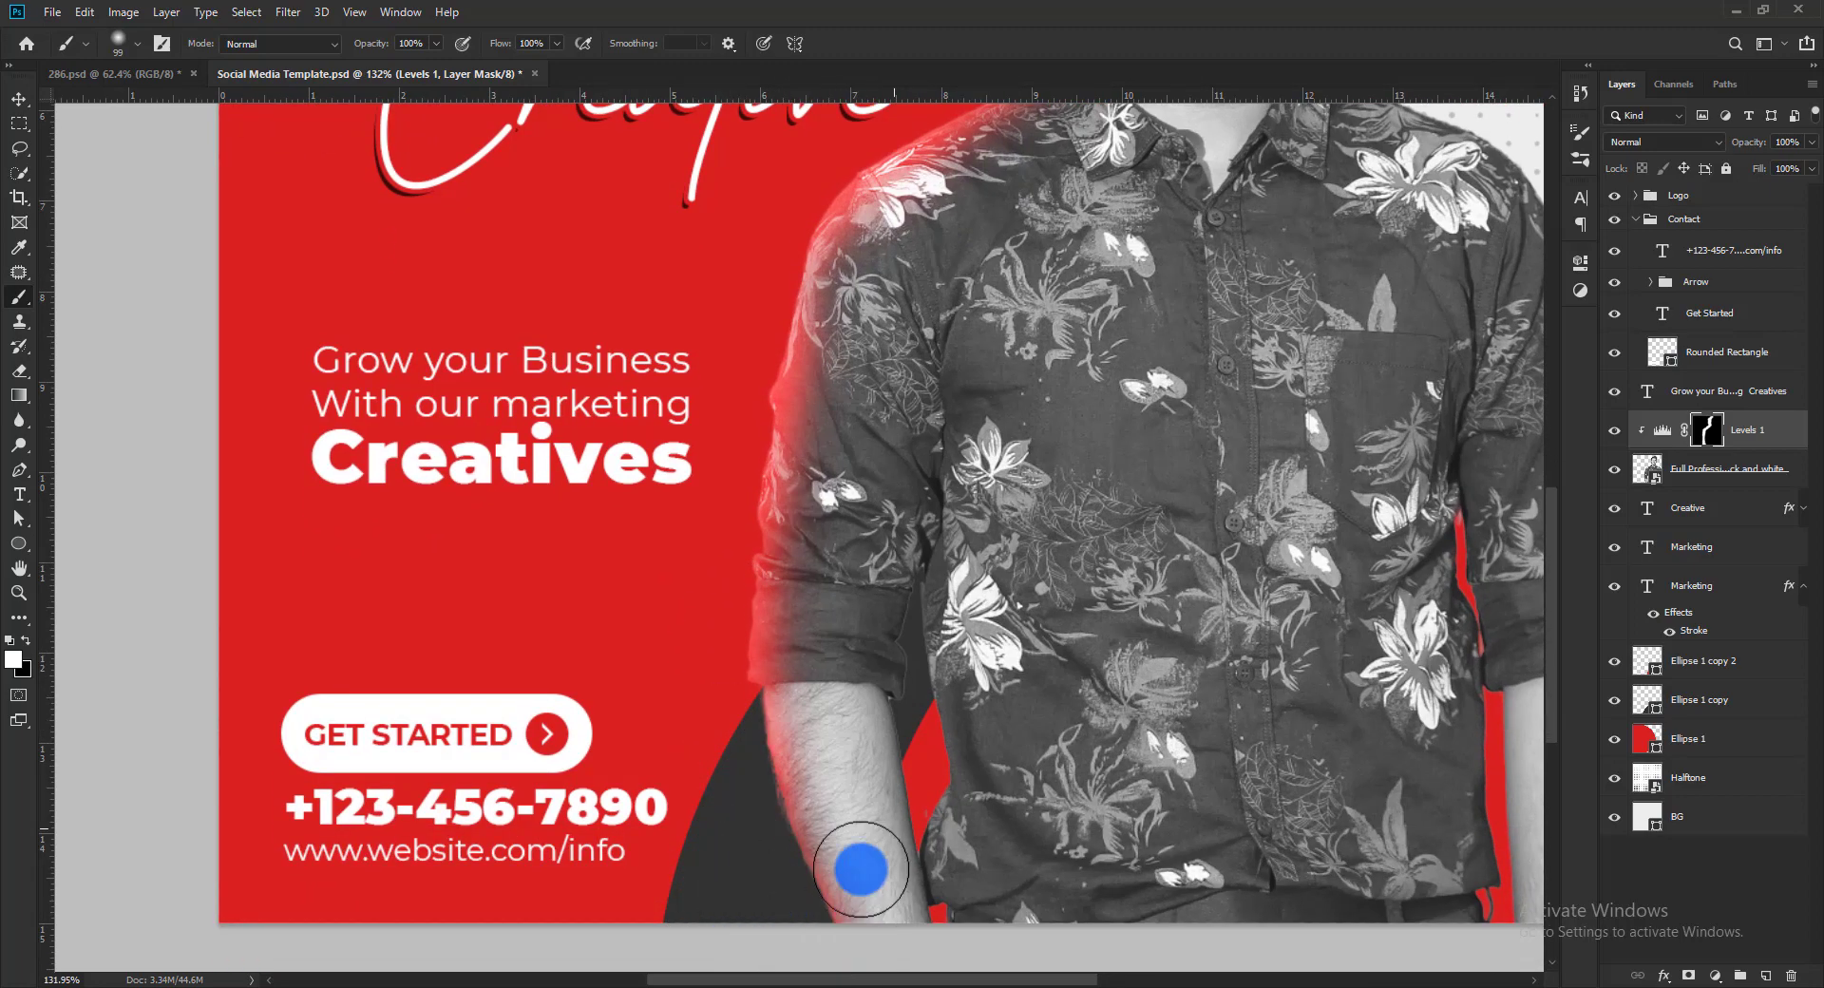
# Paint the red tint along the shirt's edge in the gap between arm and torso, using a small brush of 10 to 25 px
pyautogui.scroll(5, 903, 741)
pyautogui.moveTo(951, 556)
pyautogui.mouseDown()
pyautogui.moveTo(887, 558)
pyautogui.moveTo(881, 541)
pyautogui.moveTo(945, 472)
pyautogui.moveTo(932, 448)
pyautogui.moveTo(937, 647)
pyautogui.mouseUp()
pyautogui.scroll(2, 952, 521)
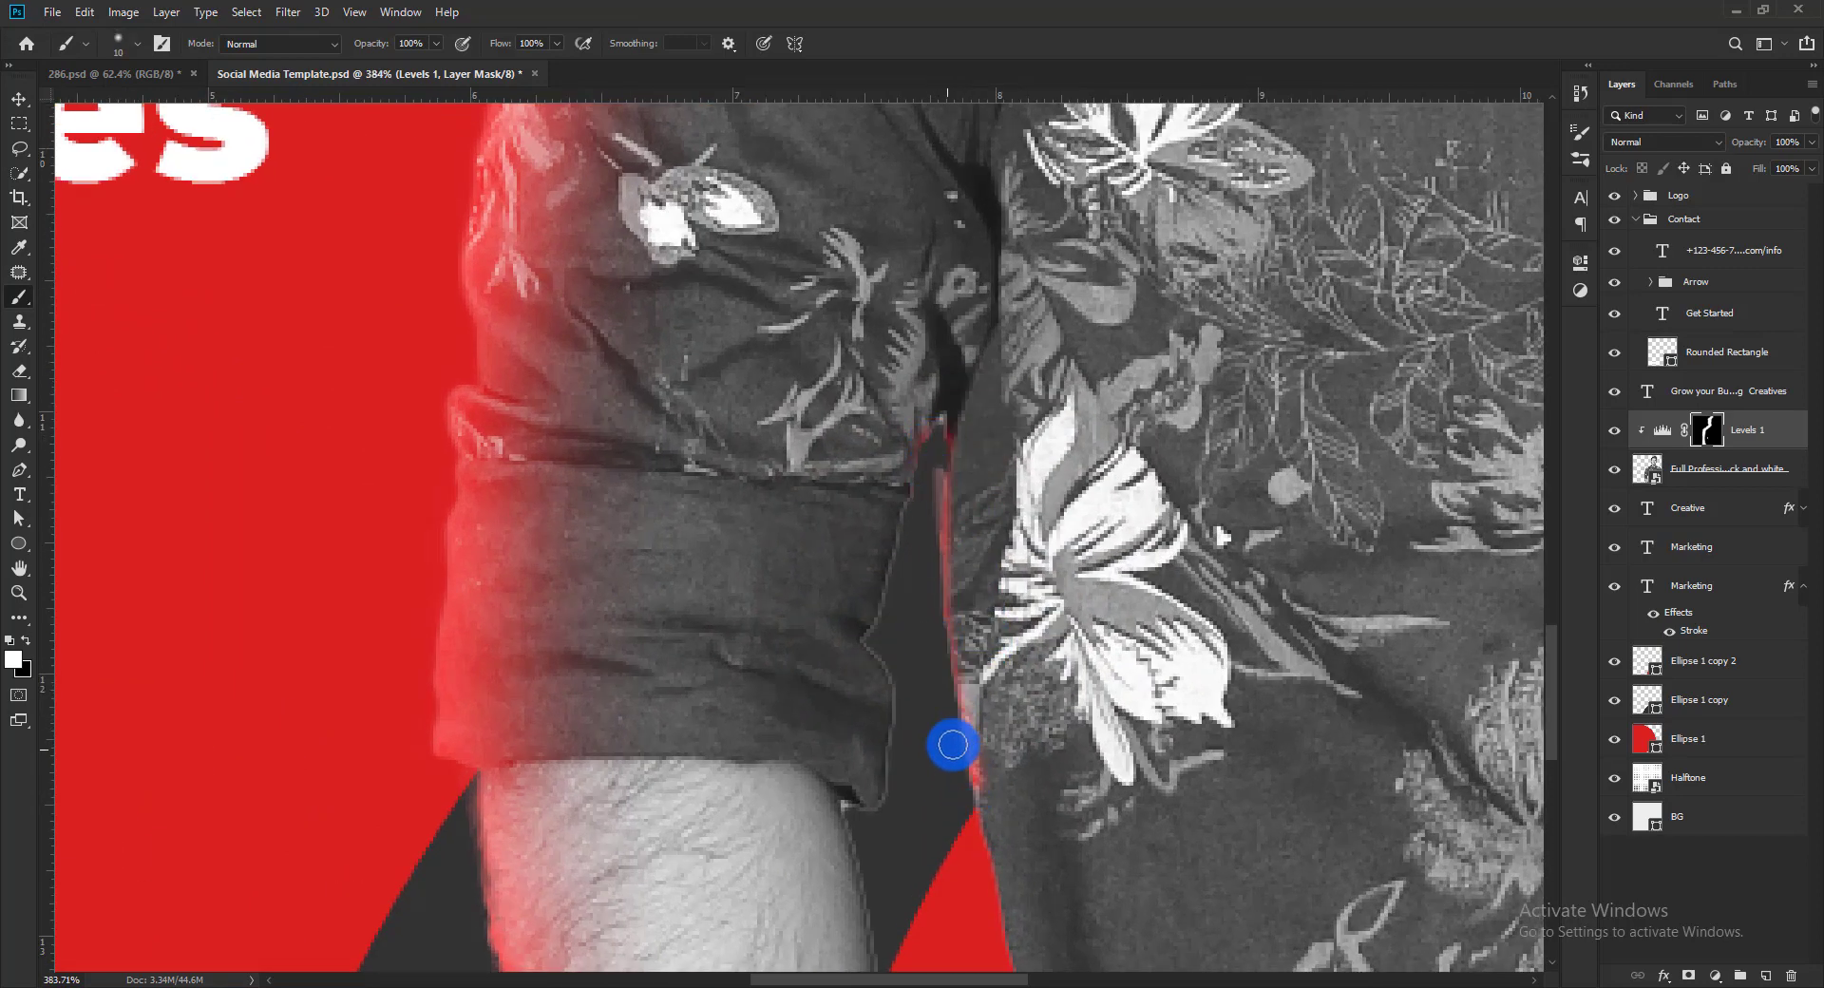
pyautogui.moveTo(953, 745)
pyautogui.mouseDown()
pyautogui.moveTo(928, 663)
pyautogui.moveTo(884, 627)
pyautogui.moveTo(900, 619)
pyautogui.moveTo(929, 623)
pyautogui.moveTo(916, 754)
pyautogui.mouseUp()
pyautogui.scroll(-5, 916, 757)
pyautogui.moveTo(928, 684)
pyautogui.mouseDown()
pyautogui.moveTo(920, 789)
pyautogui.moveTo(863, 863)
pyautogui.mouseUp()
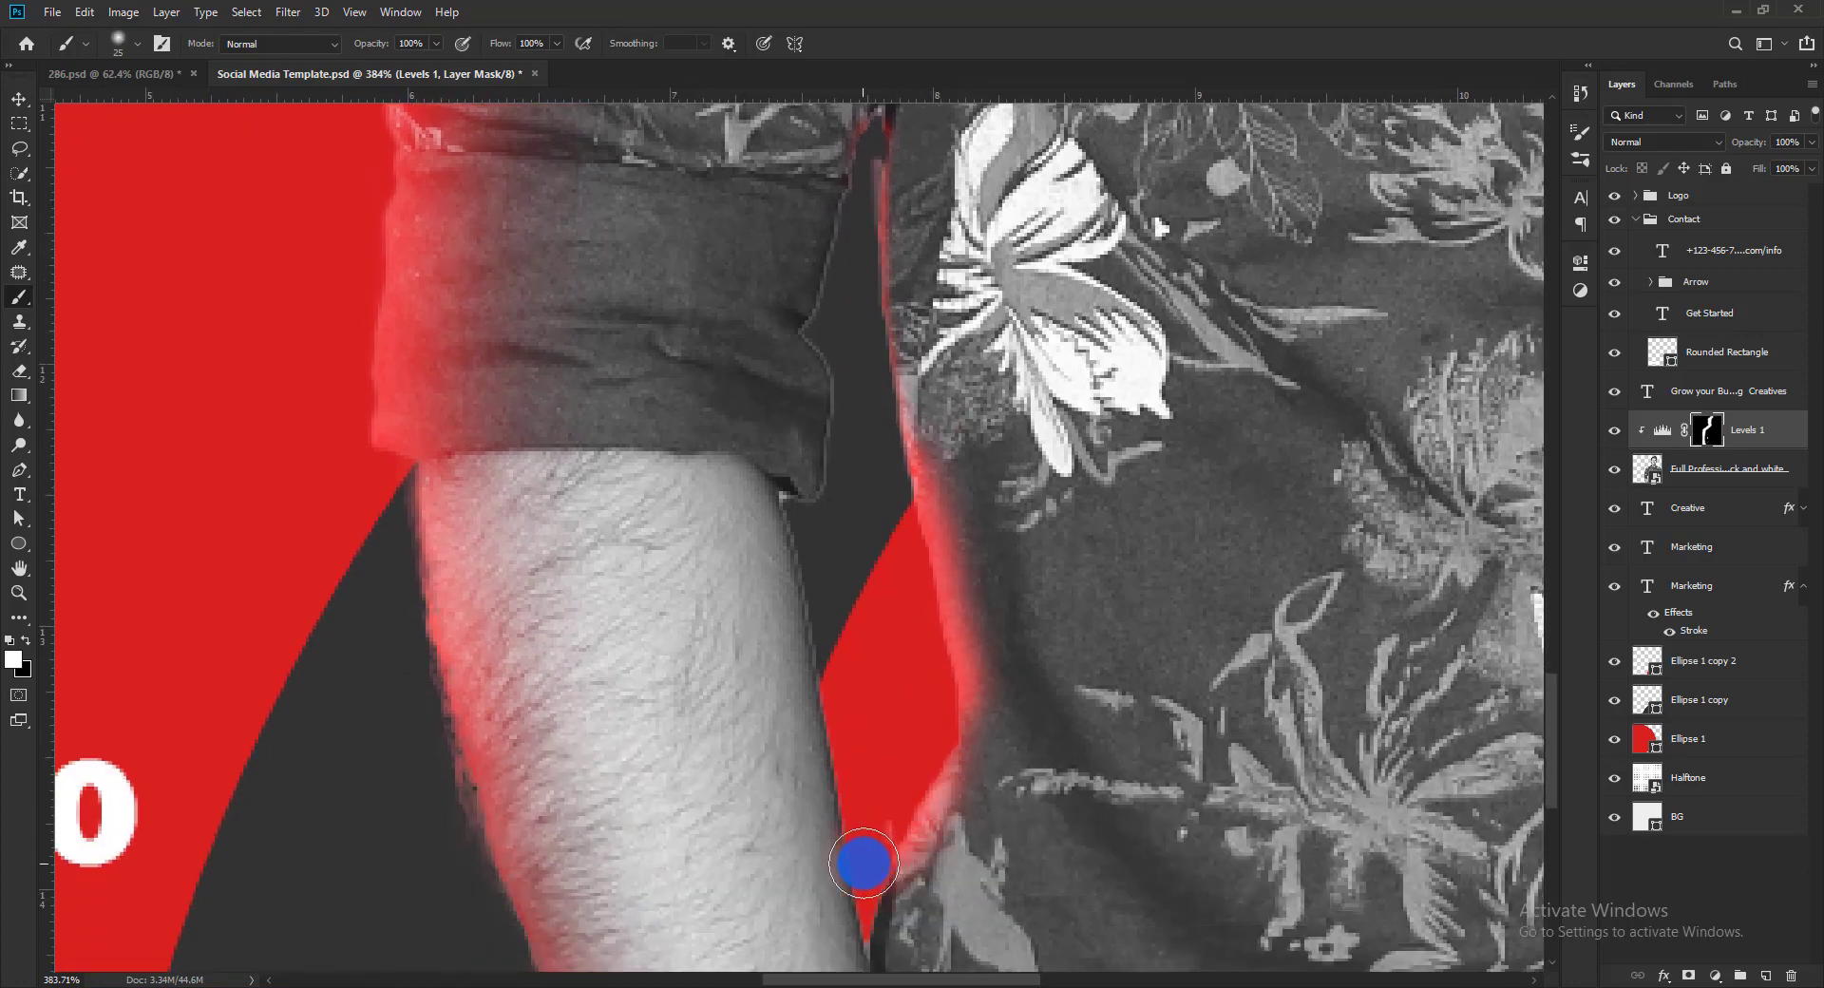
# Enlarge the soft brush to 279 px and broaden the red glow along the portrait's headline side
pyautogui.scroll(-5, 863, 863)
pyautogui.scroll(2, 916, 574)
pyautogui.scroll(-2, 932, 586)
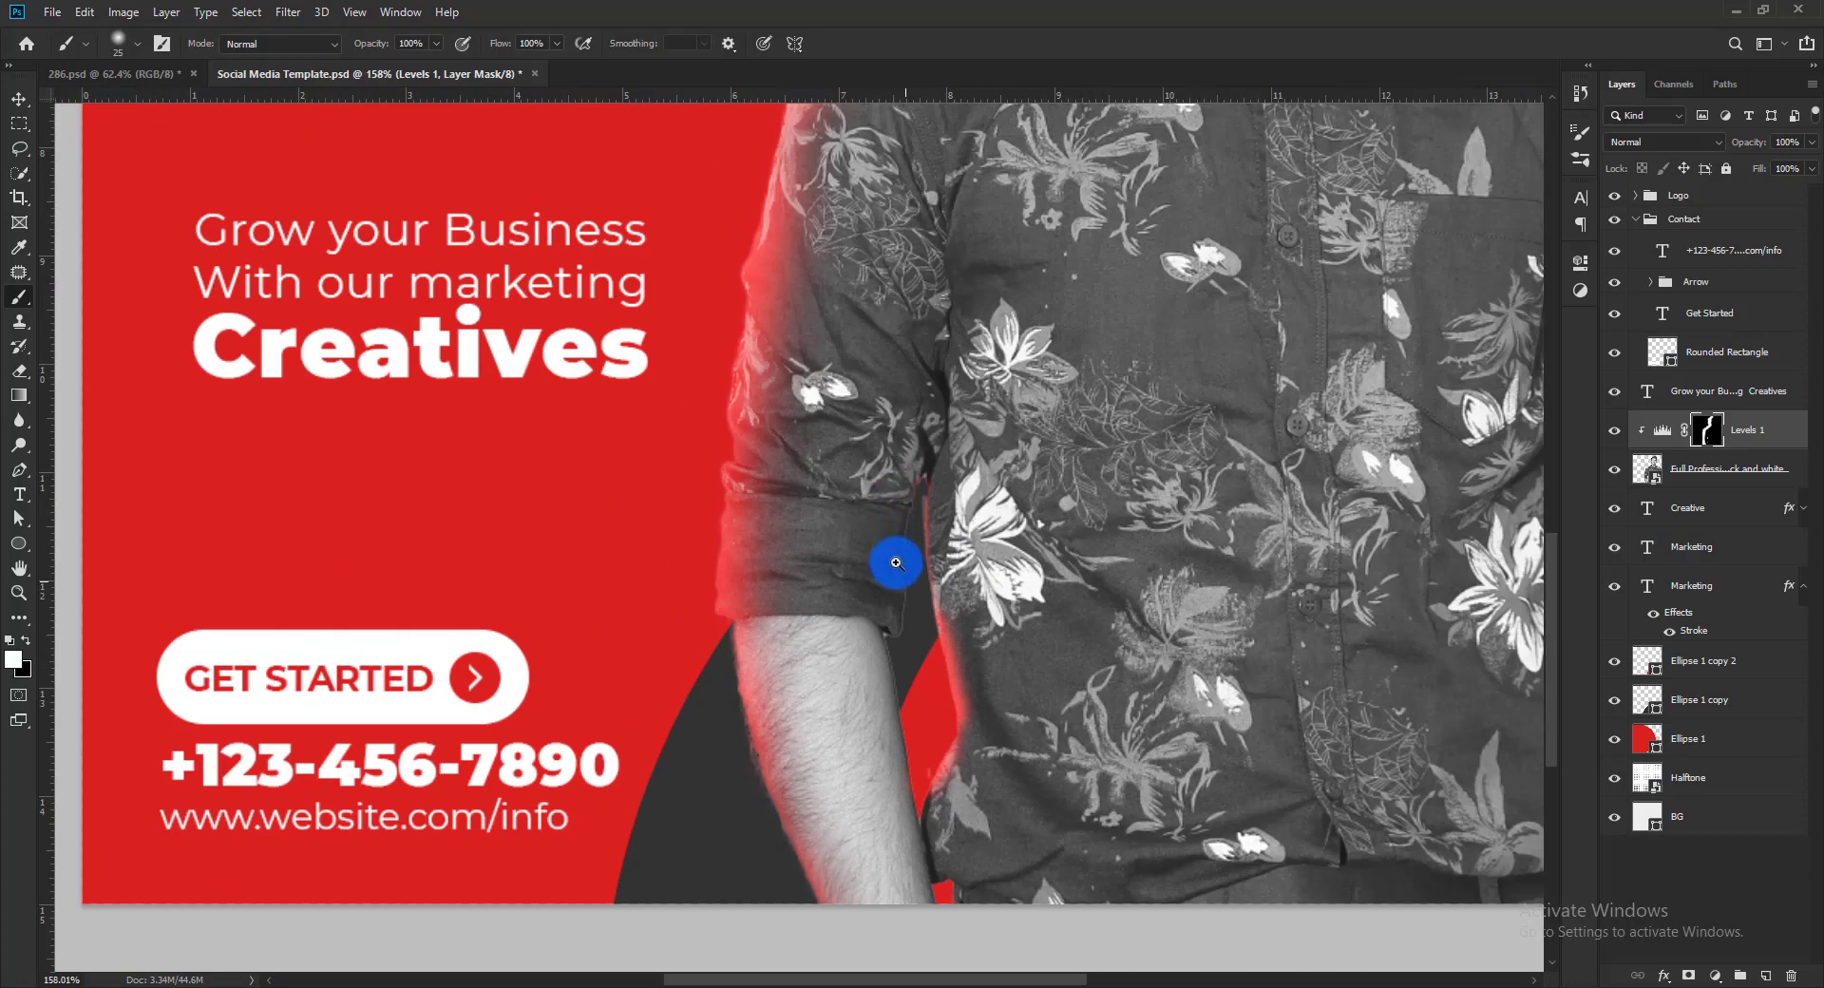
pyautogui.scroll(-3, 896, 562)
pyautogui.moveTo(876, 528); pyautogui.dragTo(913, 476)
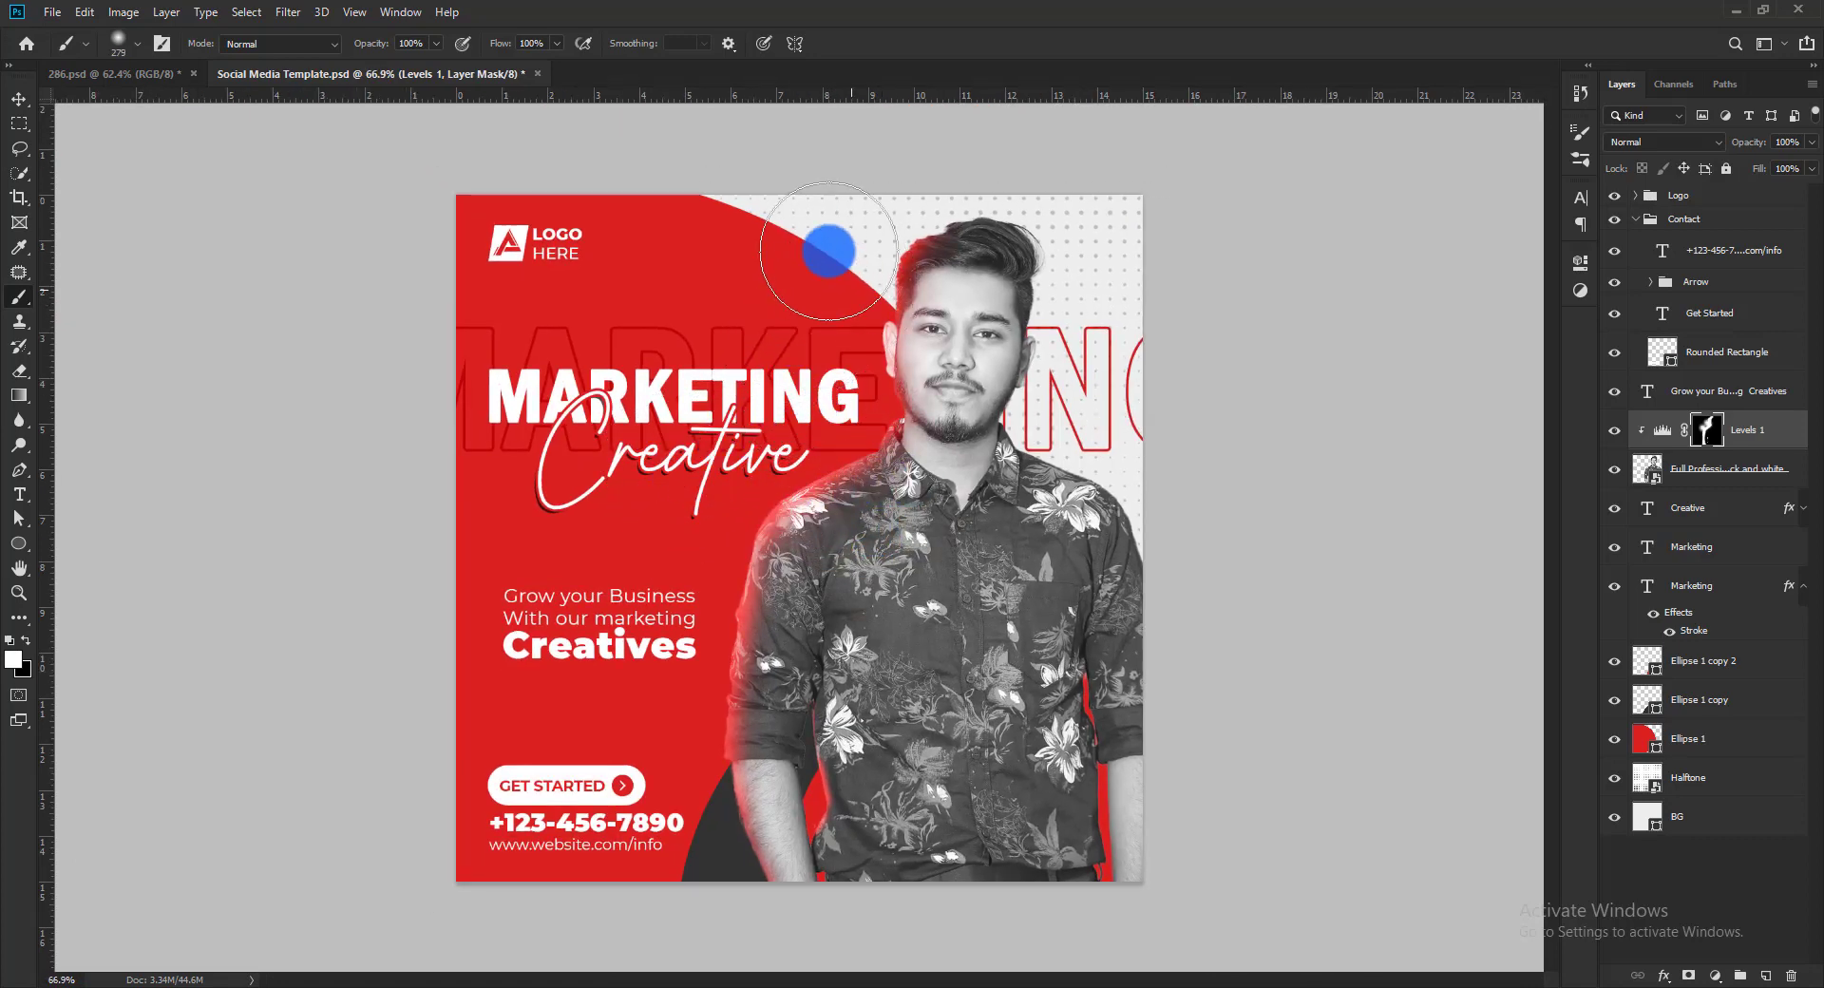
# Paint black on the Levels 1 mask over the face to remove the red tint there
pyautogui.scroll(2, 965, 265)
pyautogui.press('x')
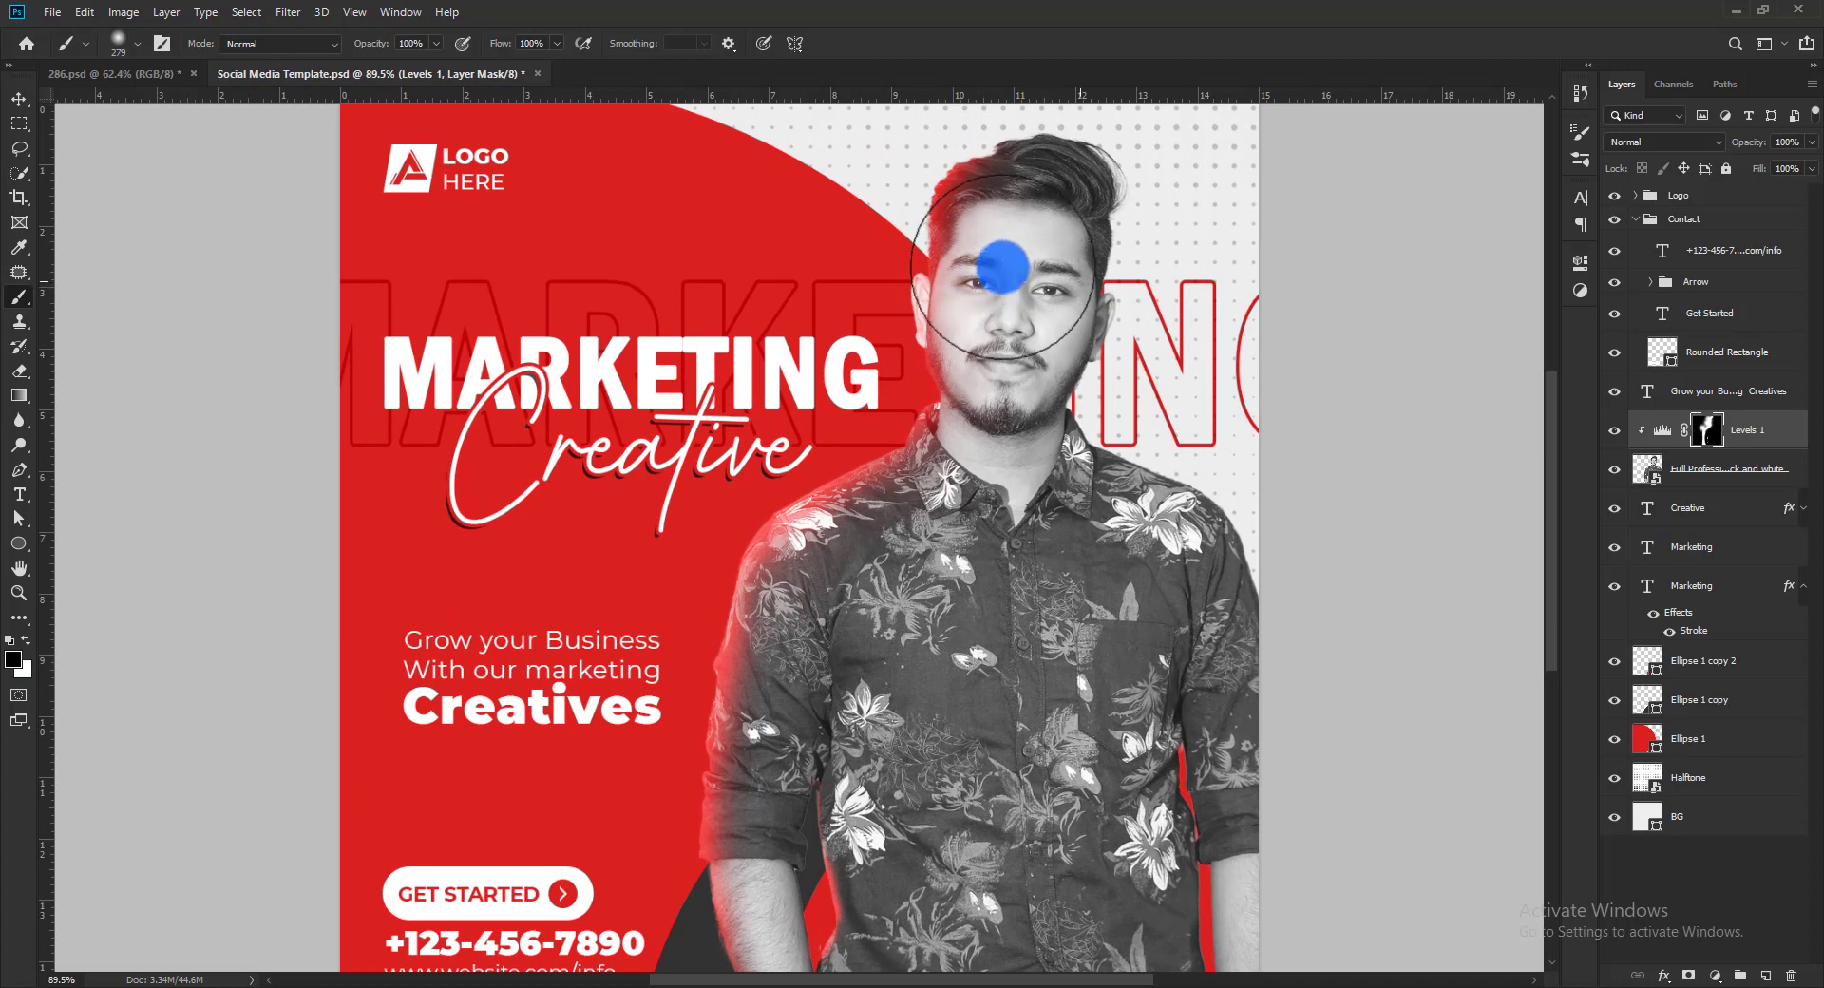
pyautogui.moveTo(1003, 267)
pyautogui.mouseDown()
pyautogui.moveTo(1033, 233)
pyautogui.moveTo(1030, 195)
pyautogui.moveTo(1051, 290)
pyautogui.mouseUp()
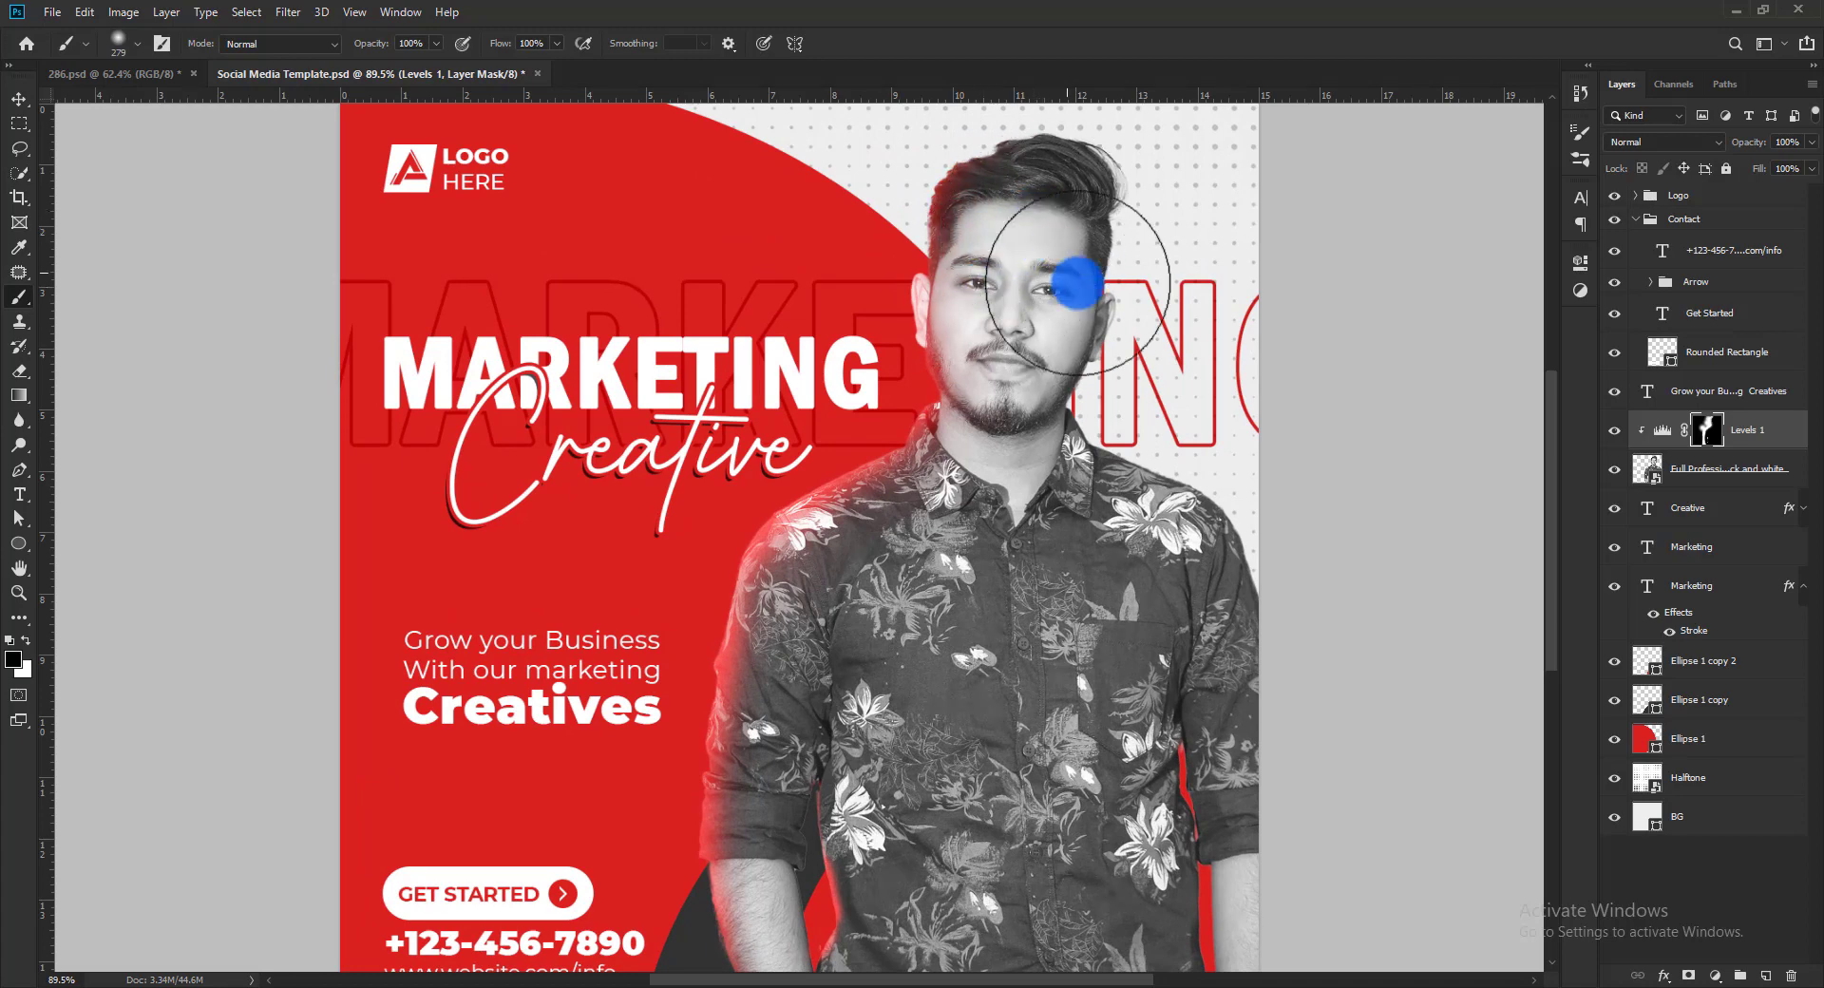
pyautogui.keyDown('ctrl'); pyautogui.keyDown('alt'); pyautogui.click(1053, 275); pyautogui.keyUp('alt'); pyautogui.keyUp('ctrl')
# Switch back to white and extend the soft red glow beside the face and shoulder, enlarging the brush to 414 px
pyautogui.press('x')
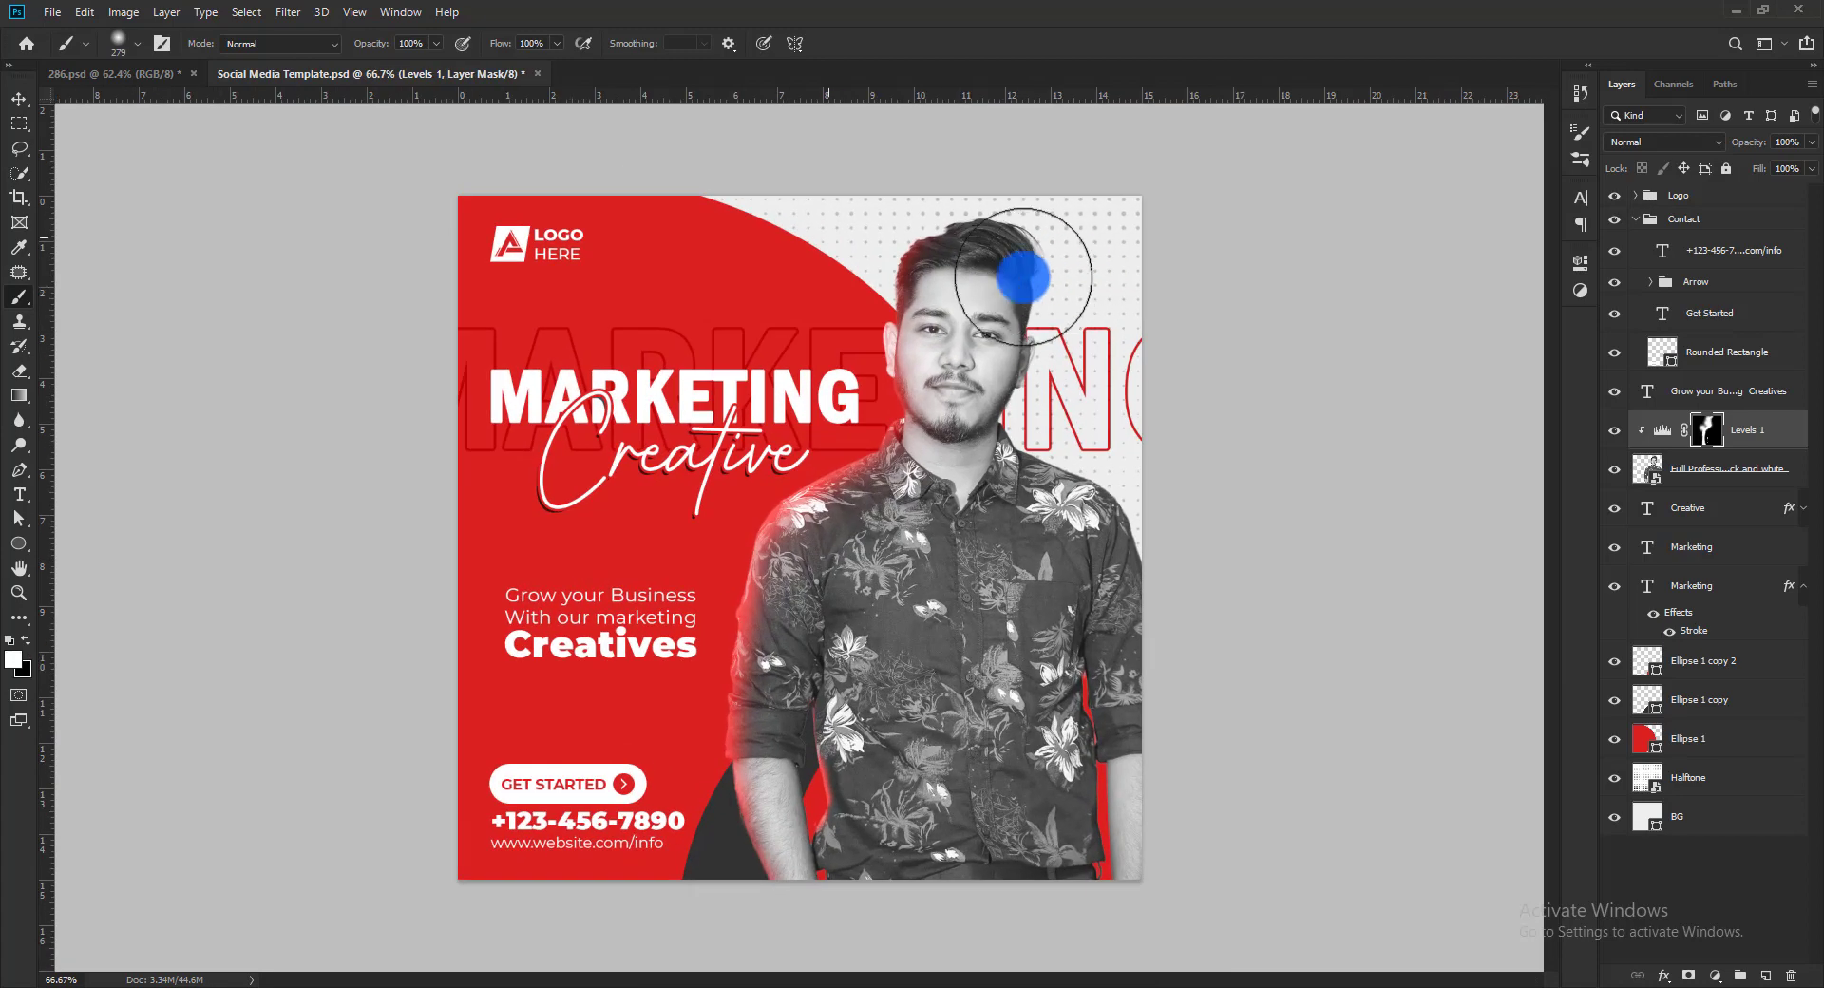
pyautogui.click(839, 302)
pyautogui.moveTo(803, 361)
pyautogui.mouseDown()
pyautogui.moveTo(794, 391)
pyautogui.moveTo(896, 162)
pyautogui.moveTo(915, 159)
pyautogui.moveTo(846, 155)
pyautogui.moveTo(944, 155)
pyautogui.moveTo(864, 155)
pyautogui.moveTo(700, 410)
pyautogui.mouseUp()
pyautogui.scroll(-3, 700, 411)
pyautogui.scroll(2, 693, 407)
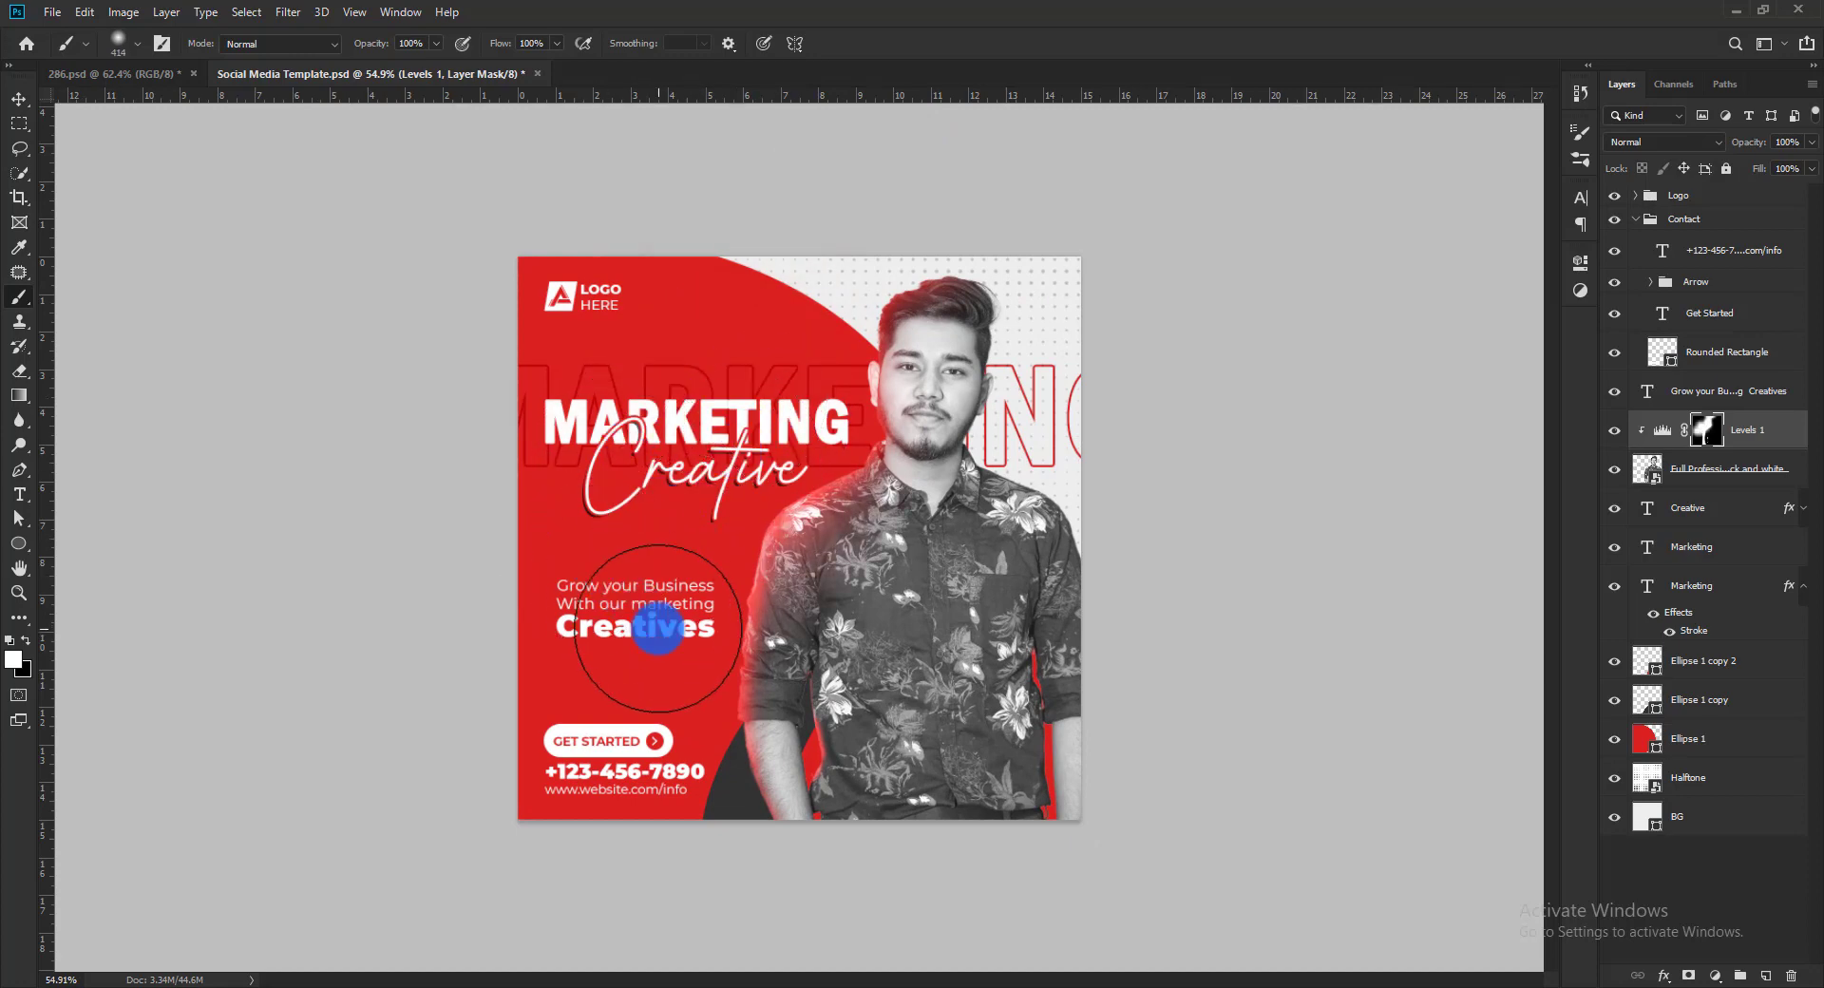
pyautogui.scroll(-2, 721, 532)
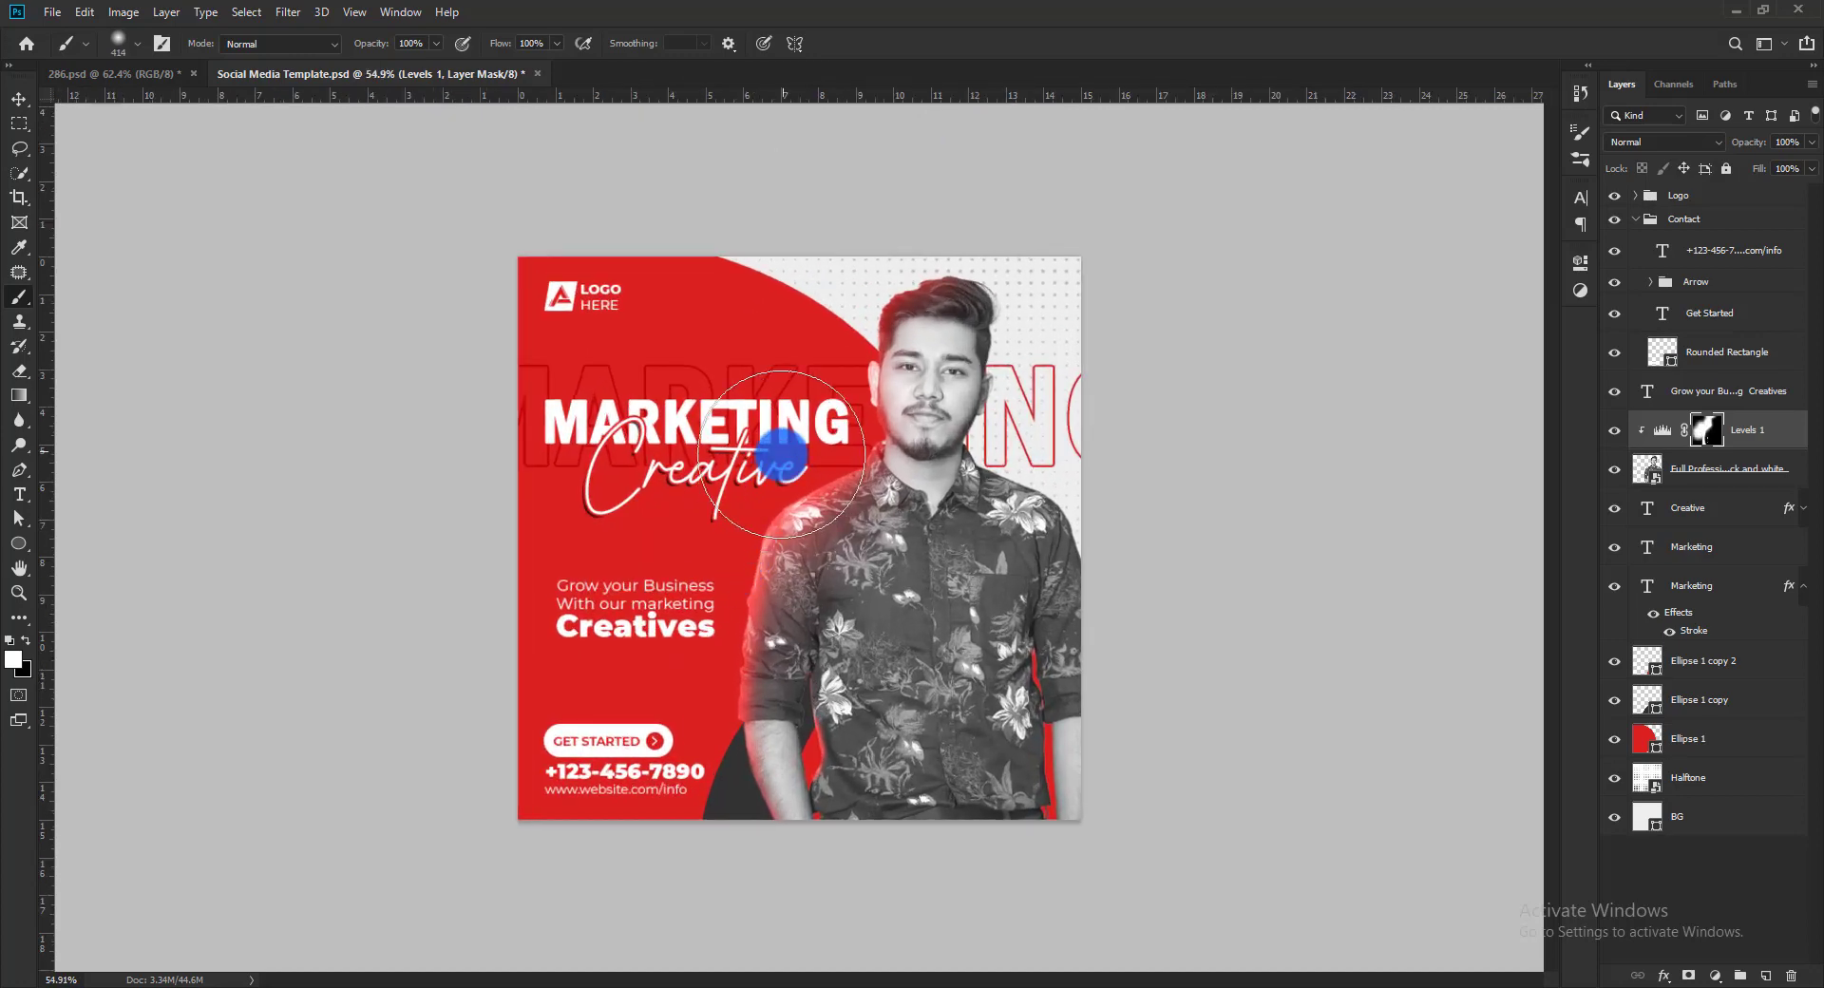
pyautogui.scroll(2, 708, 447)
pyautogui.scroll(2, 703, 456)
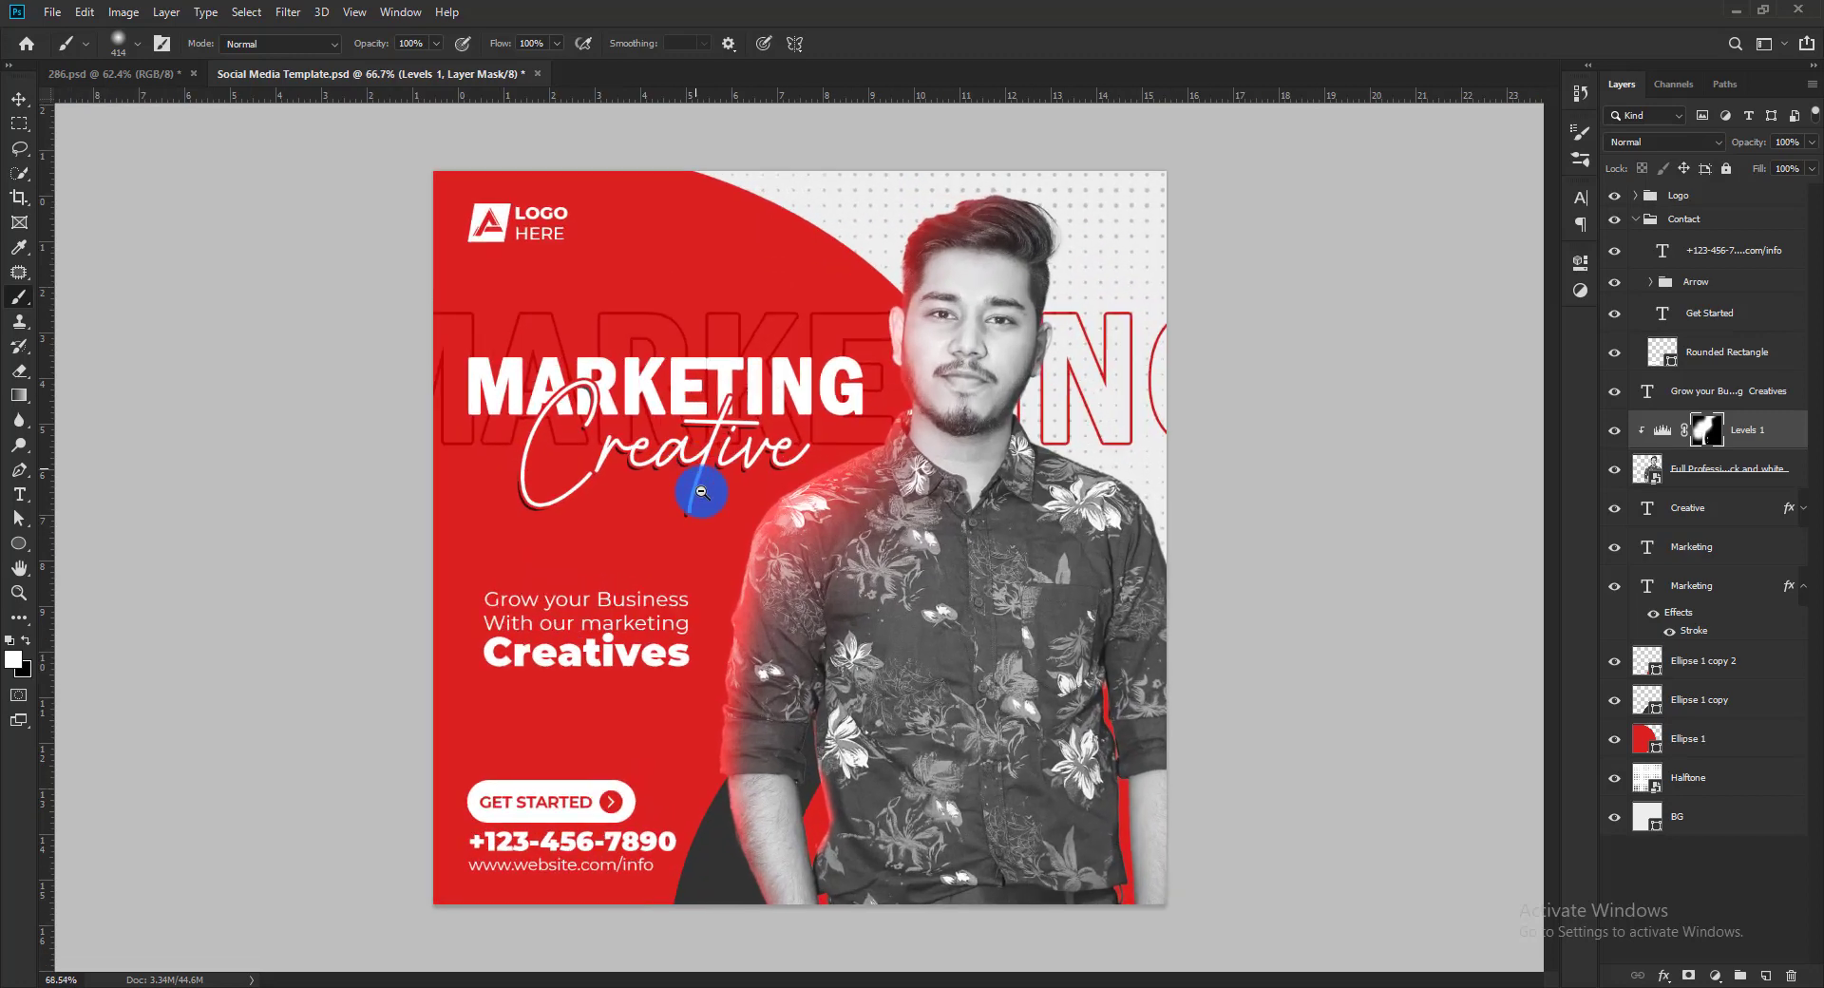
# Move the Grow your Business tagline slightly left toward the margin guide, show the guides to check its alignment, and hide them
pyautogui.press('v')
pyautogui.click(563, 609)
pyautogui.moveTo(562, 608)
pyautogui.mouseDown()
pyautogui.moveTo(541, 603)
pyautogui.moveTo(551, 618)
pyautogui.mouseUp()
pyautogui.hotkey('ctrl', 'h')
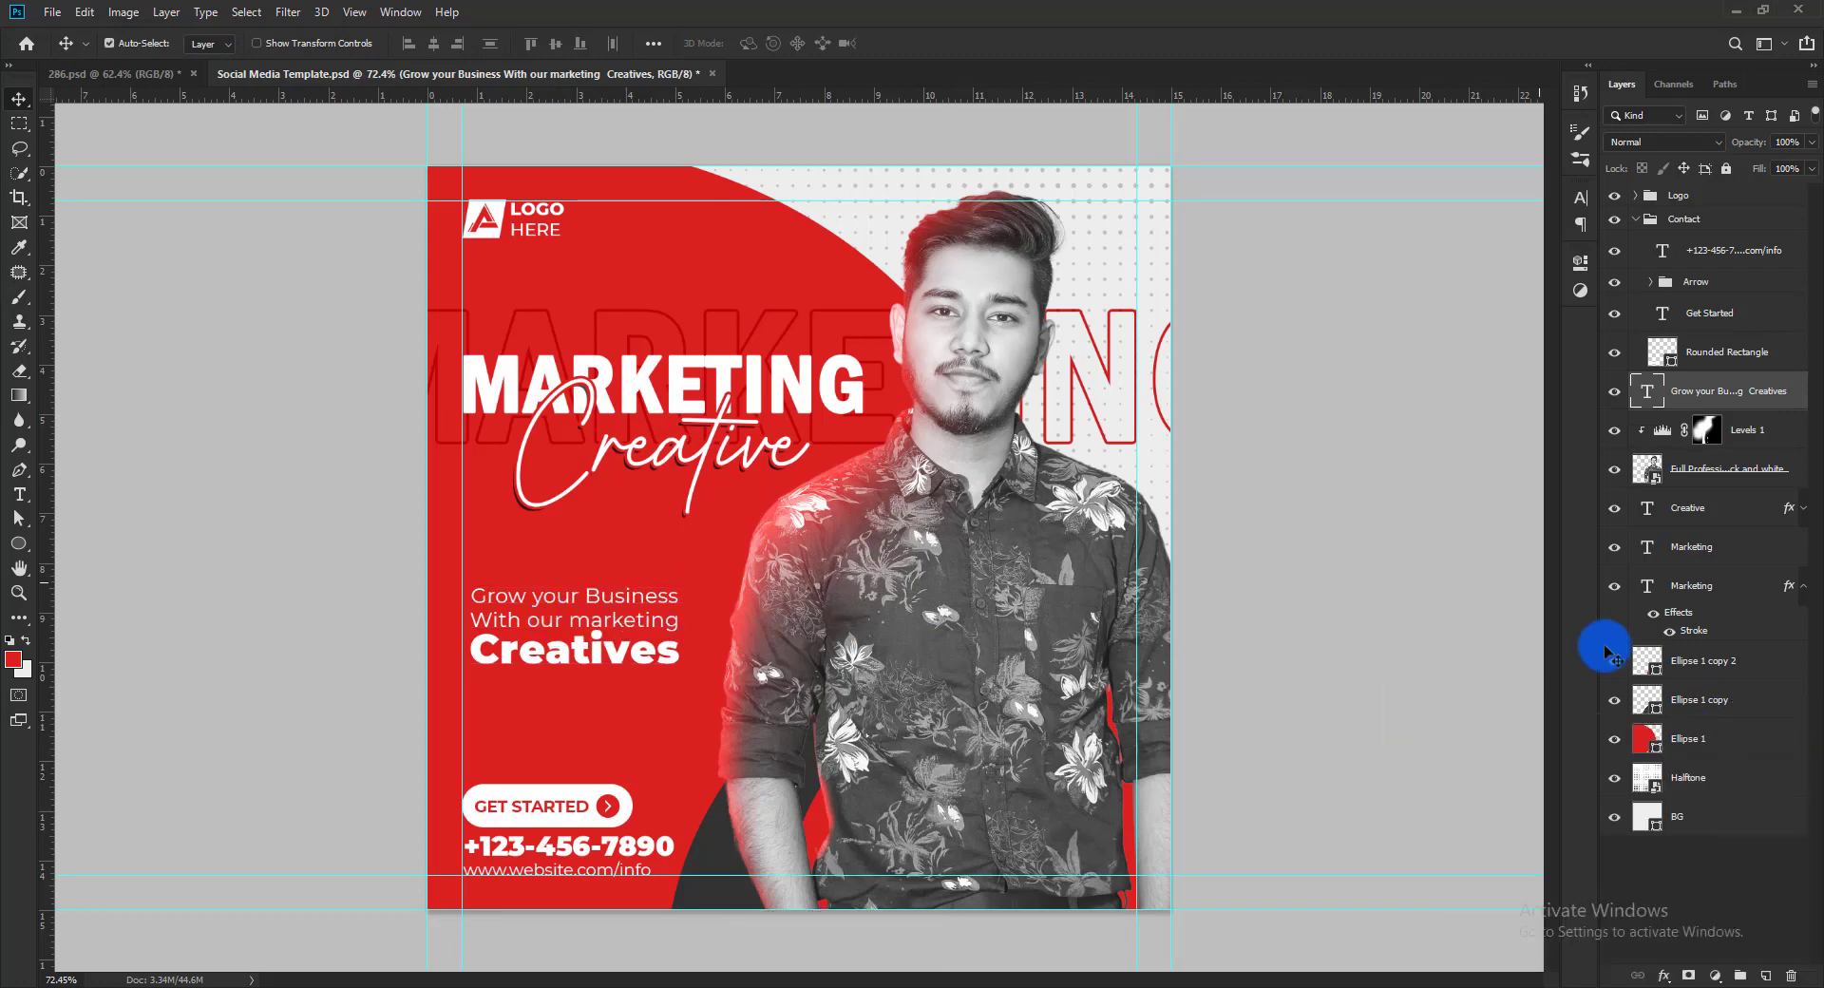
pyautogui.click(1363, 513)
pyautogui.moveTo(1314, 567); pyautogui.dragTo(1286, 537)
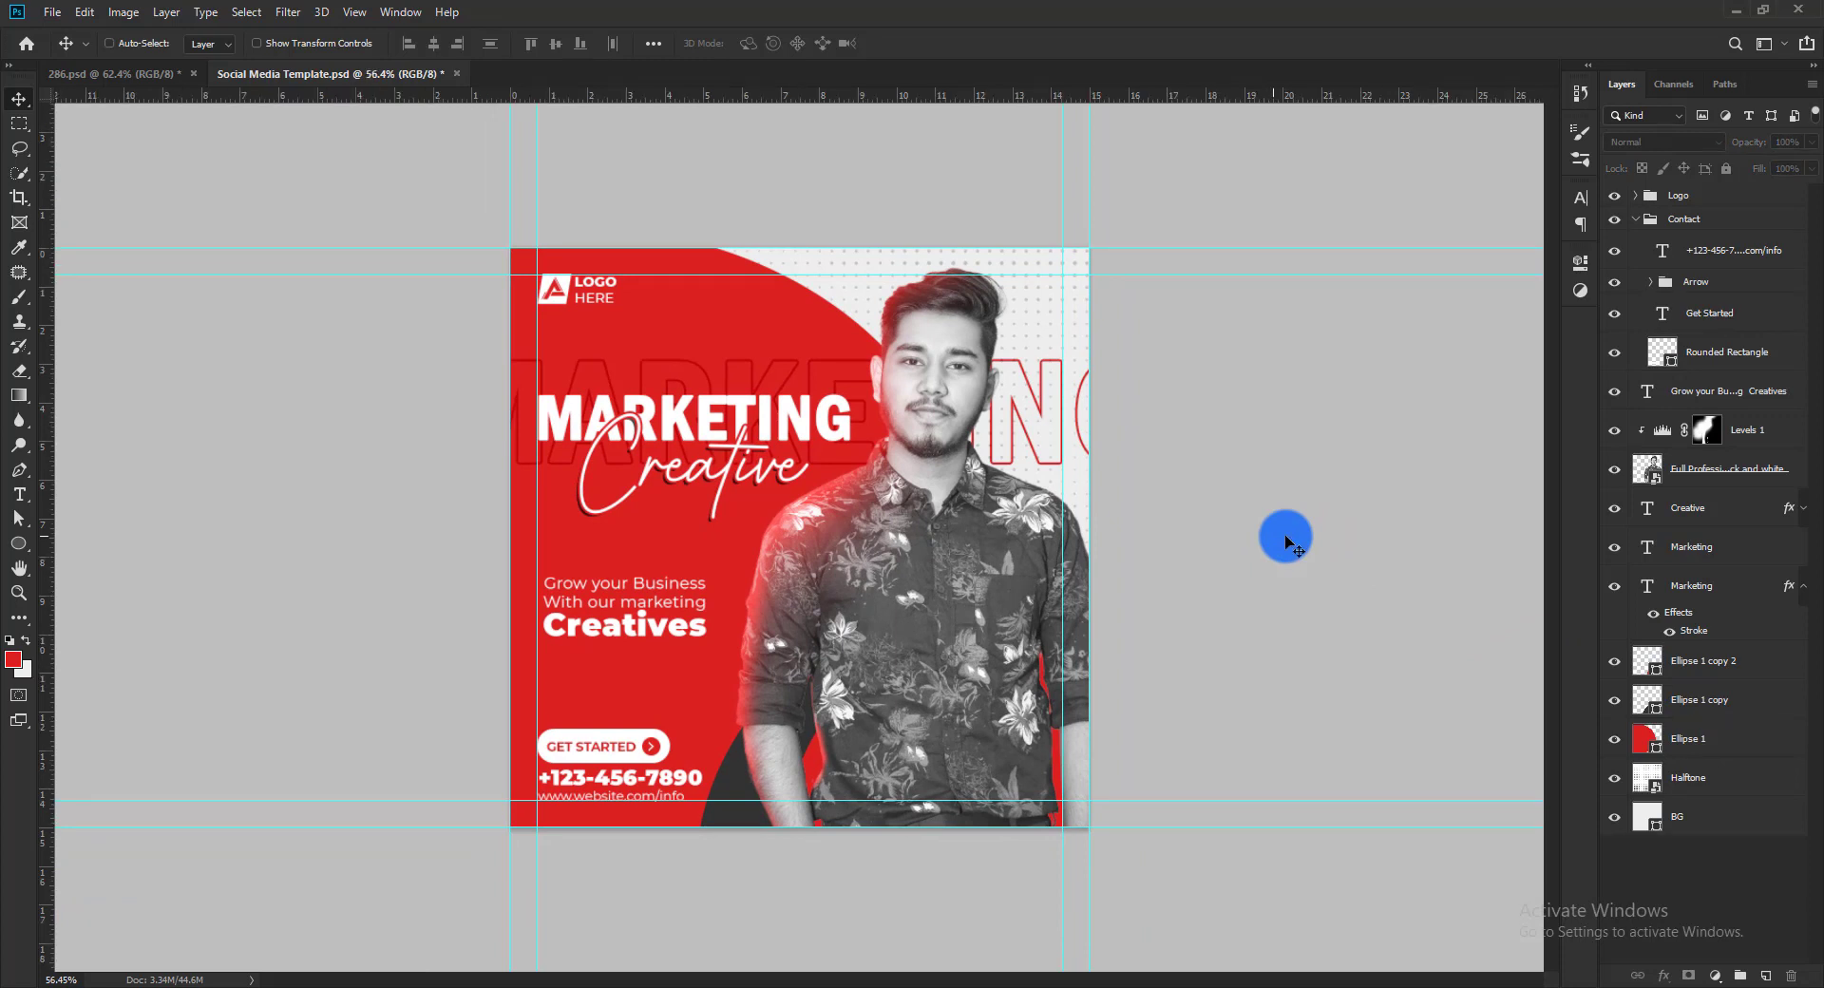
pyautogui.hotkey('ctrl', 'h')
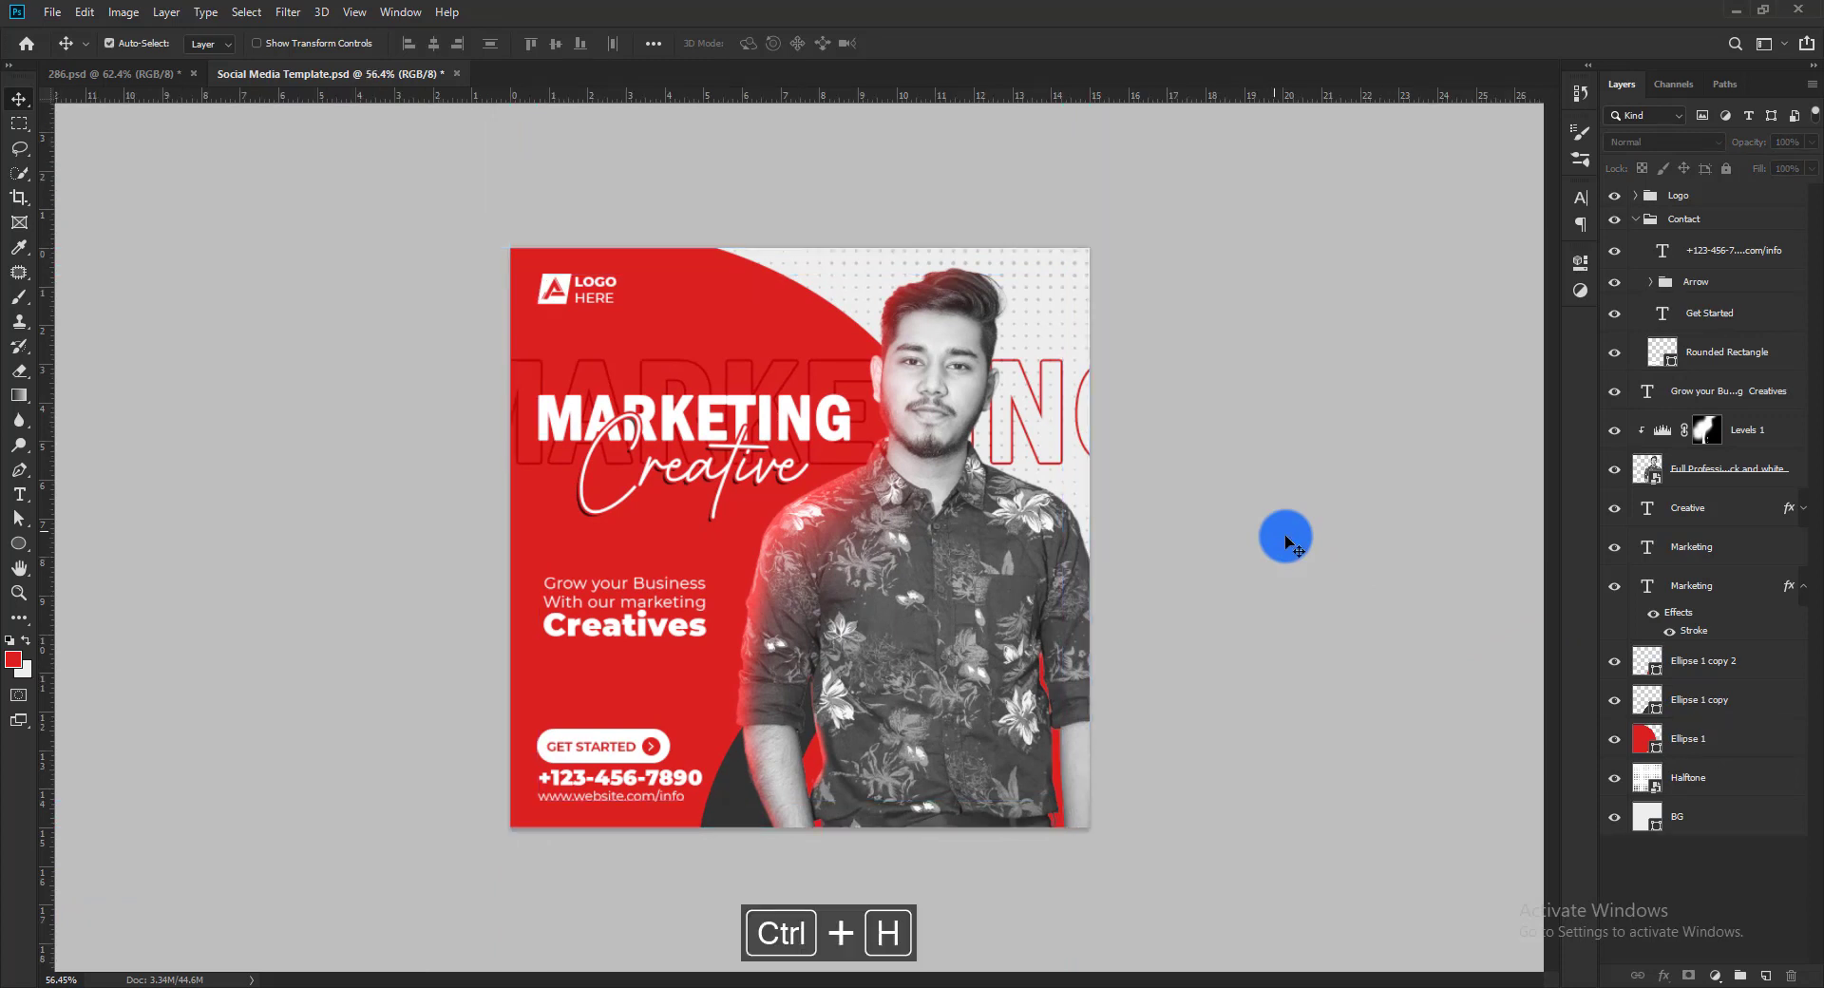
# Collapse the Contact group and paste the copied paper plane icon into the template above all other layers
pyautogui.click(1636, 220)
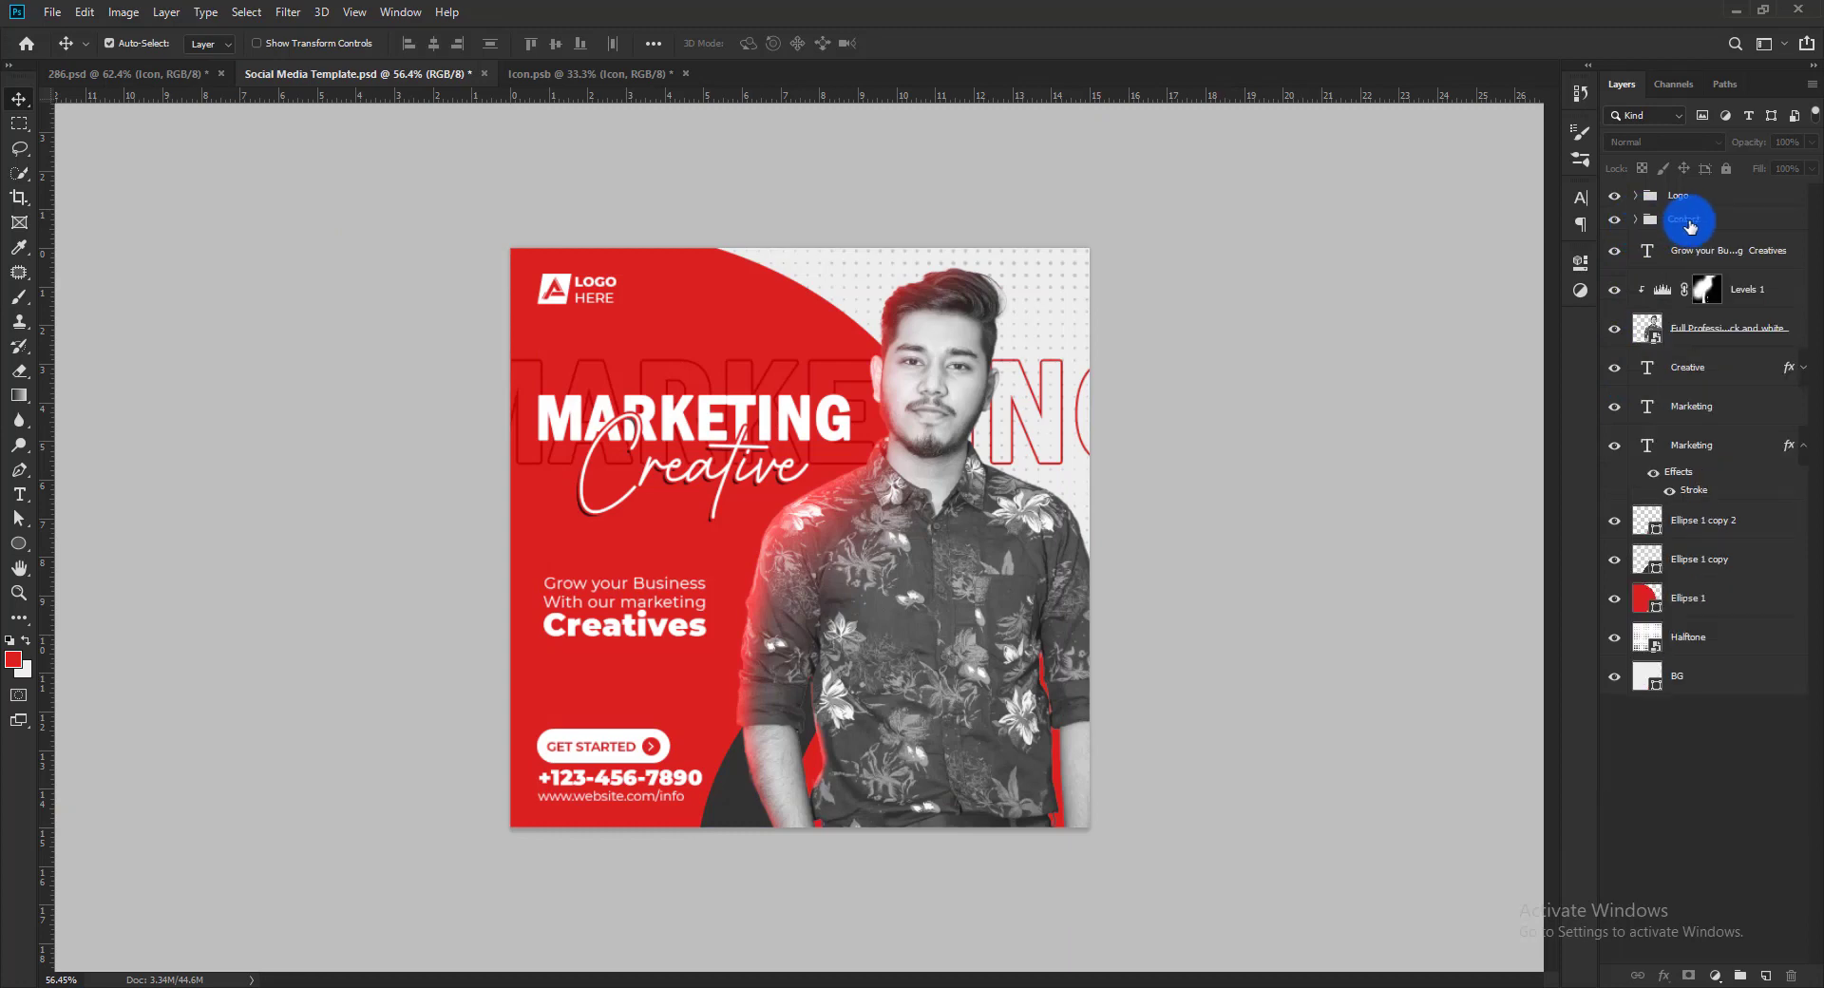
pyautogui.click(1691, 225)
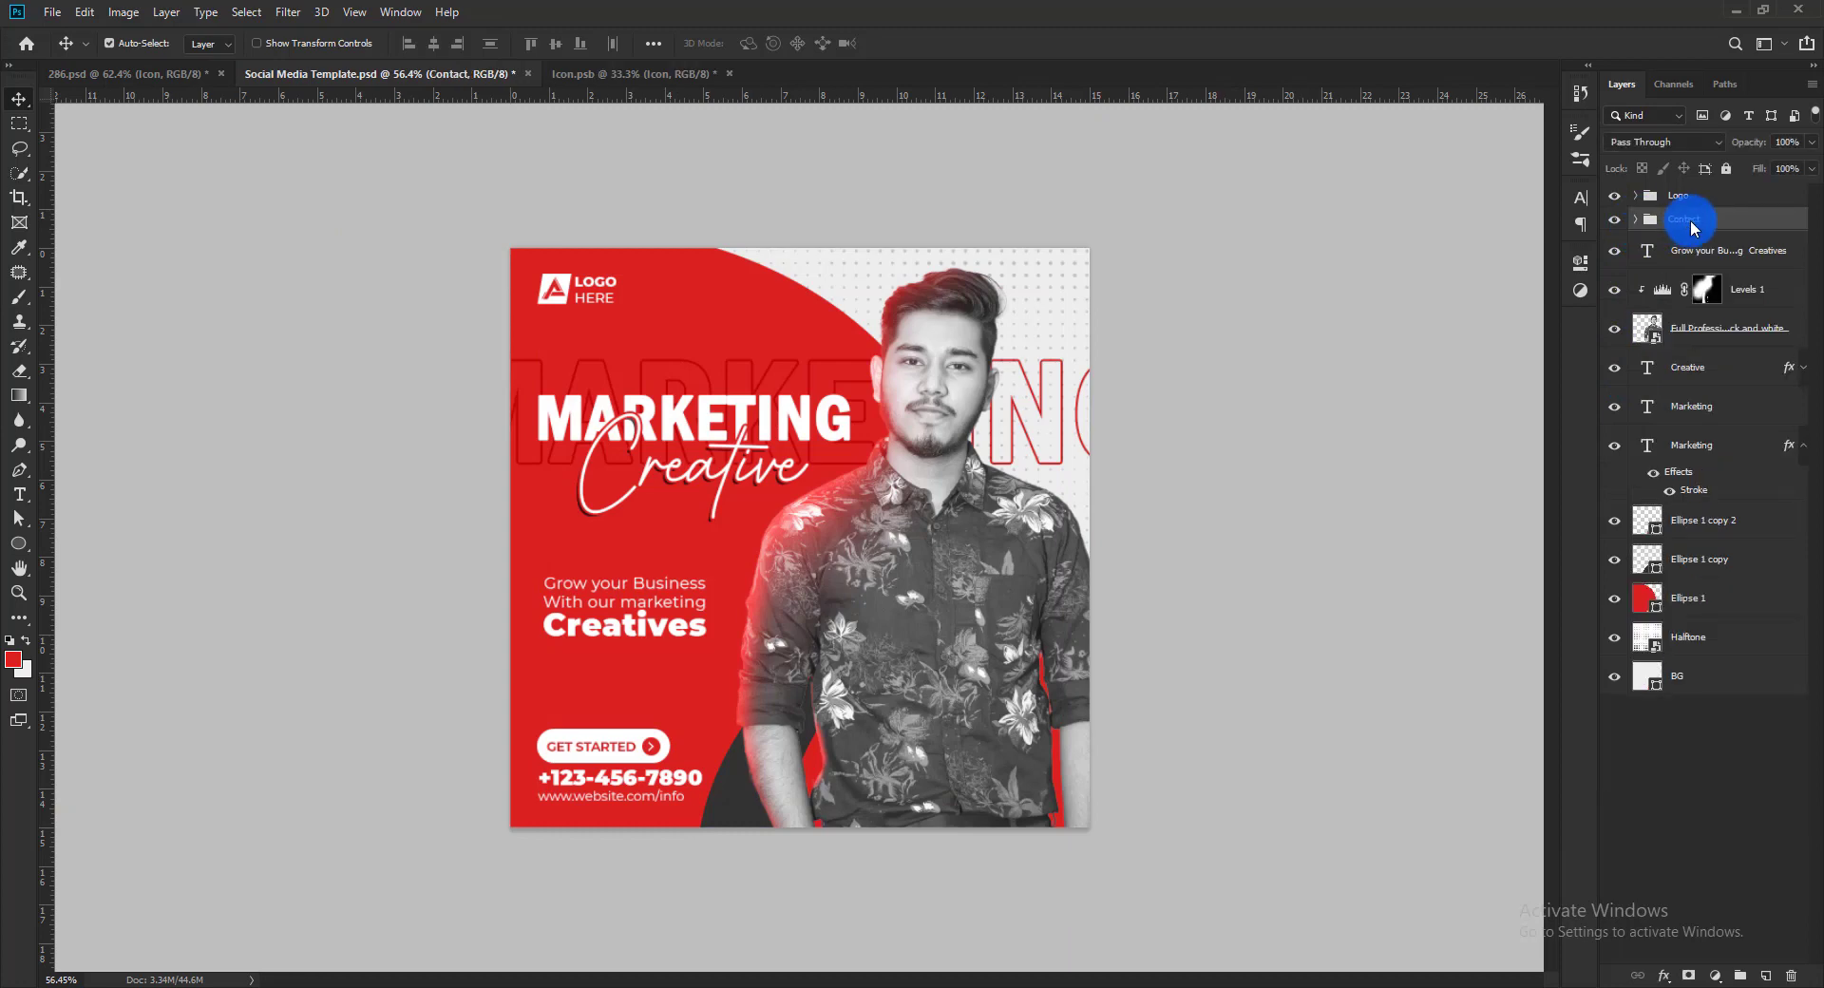
pyautogui.click(1158, 354)
pyautogui.click(52, 12)
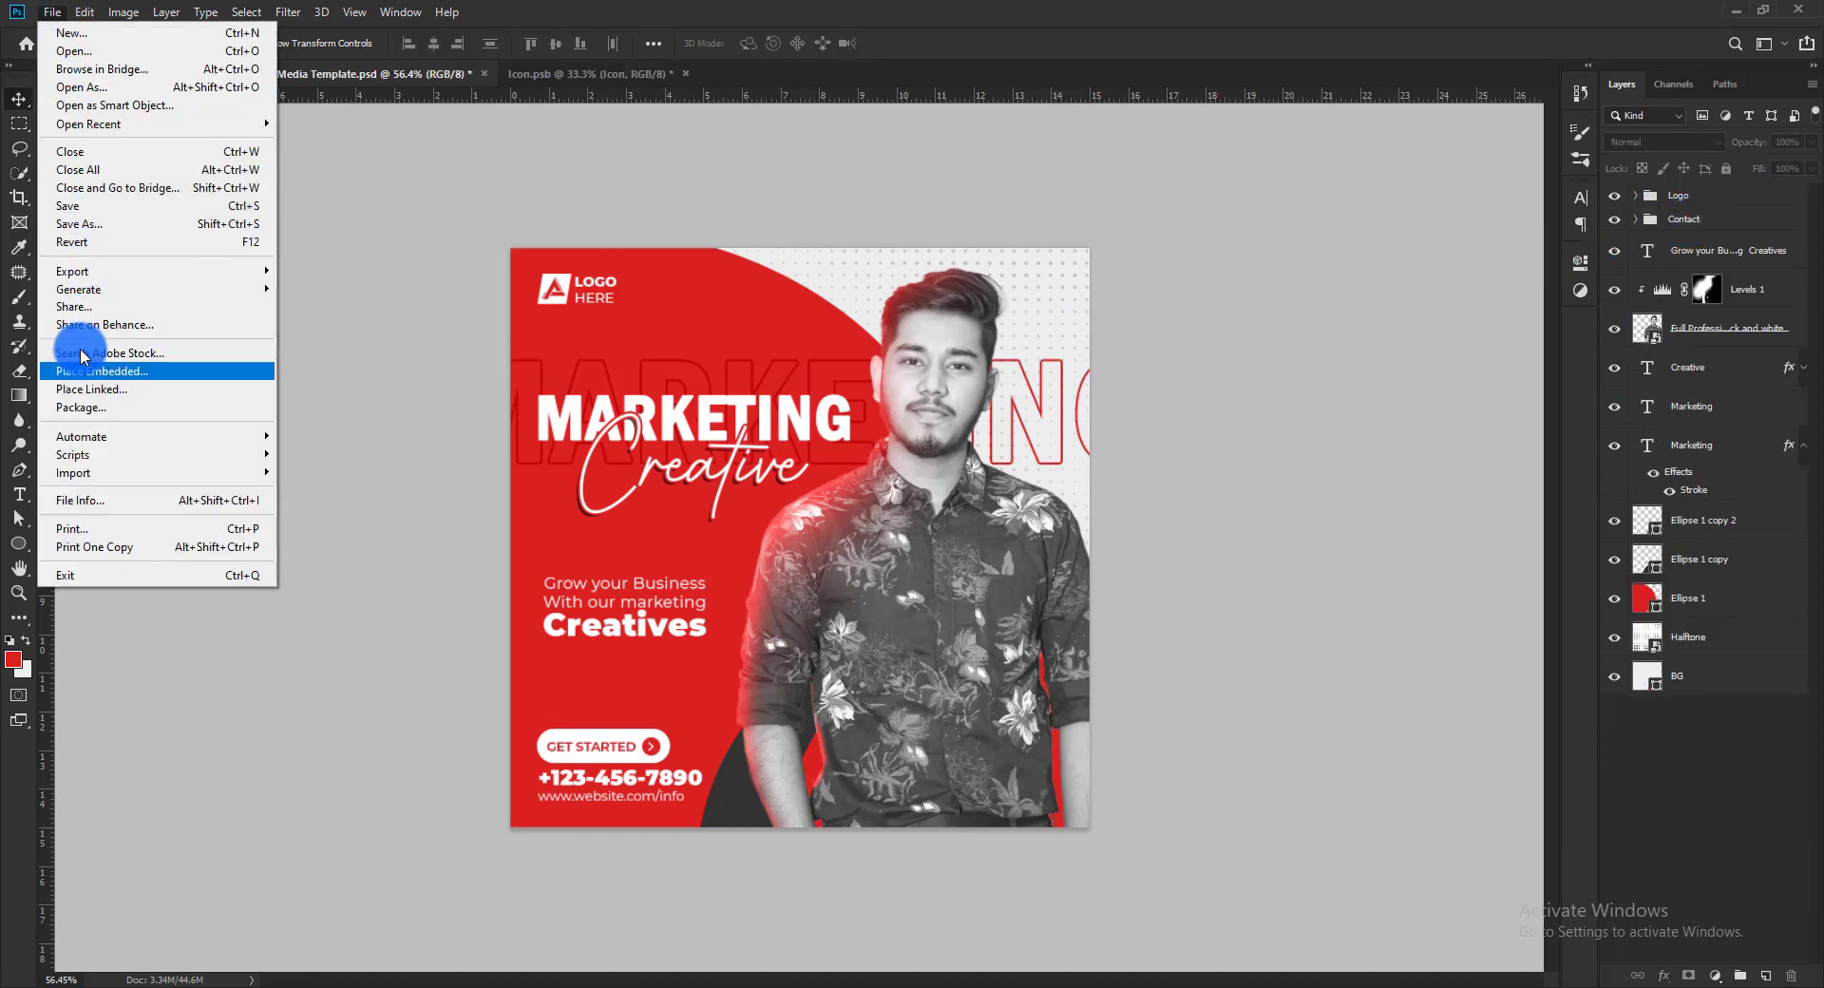
pyautogui.click(1189, 348)
pyautogui.hotkey('ctrl', 'v')
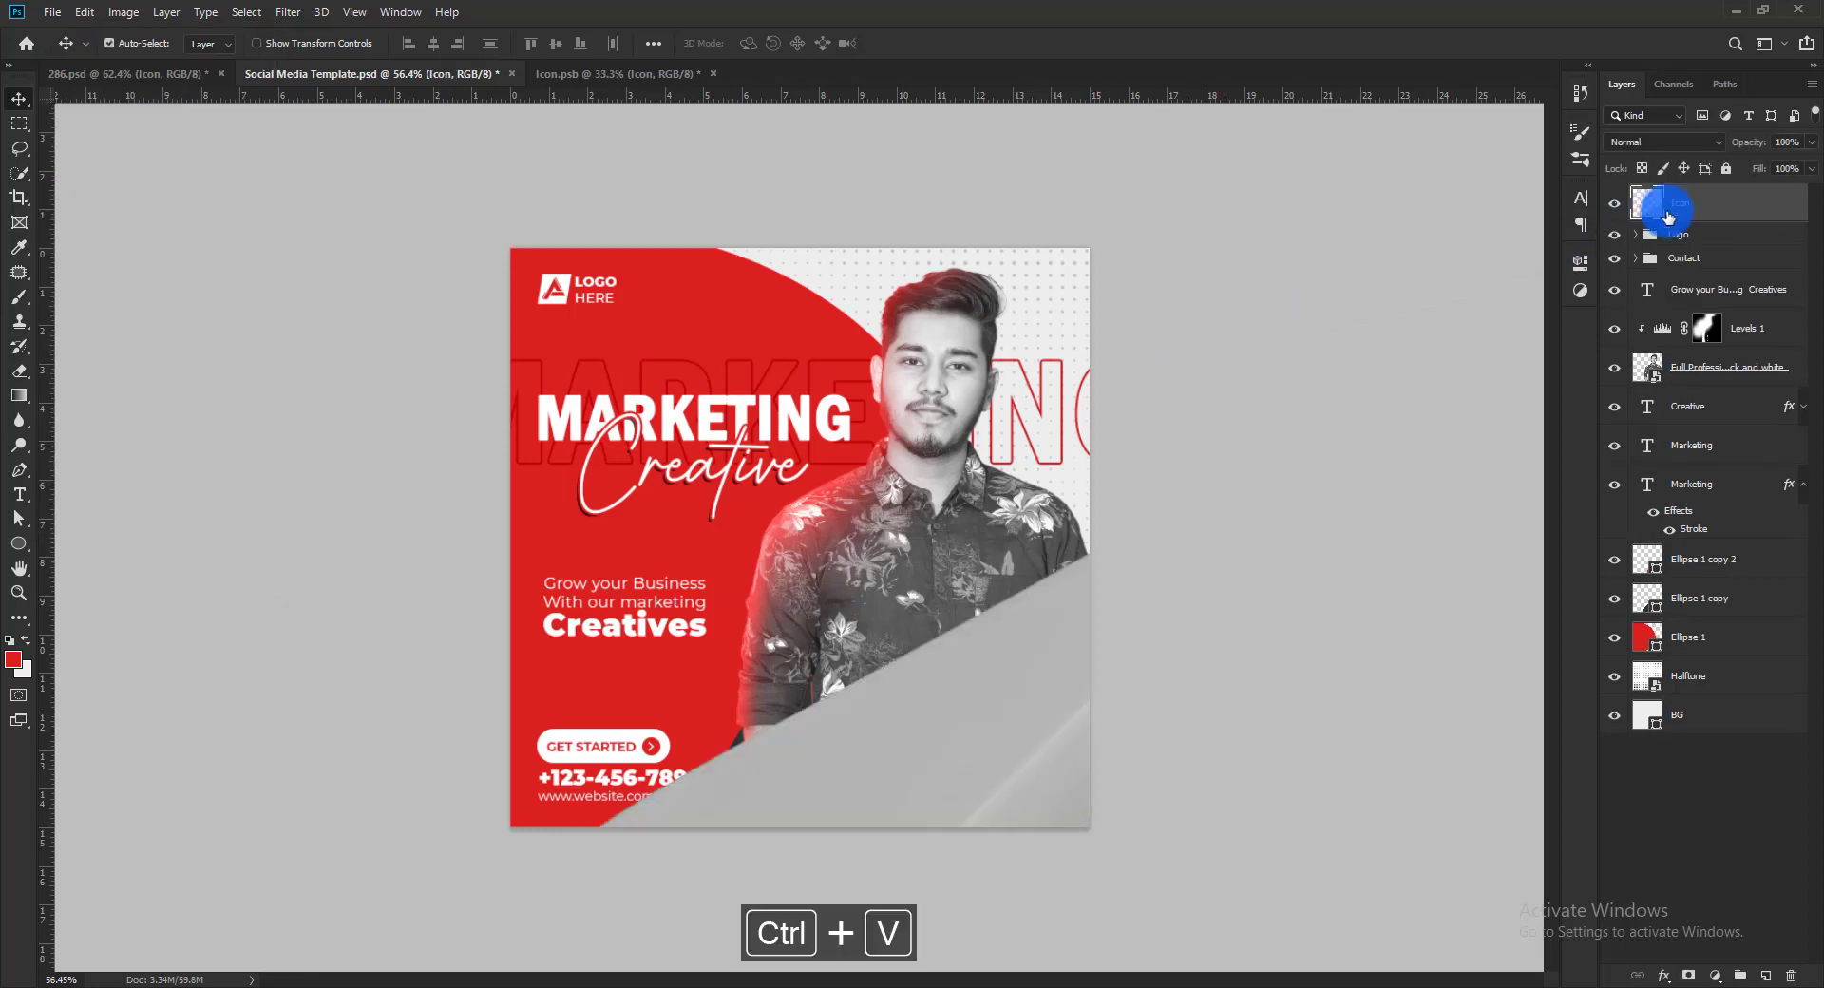
# Scale the paper plane down to about 13%, place it over the shoulder away from the headline, and convert it to a smart object
pyautogui.hotkey('ctrl', 't')
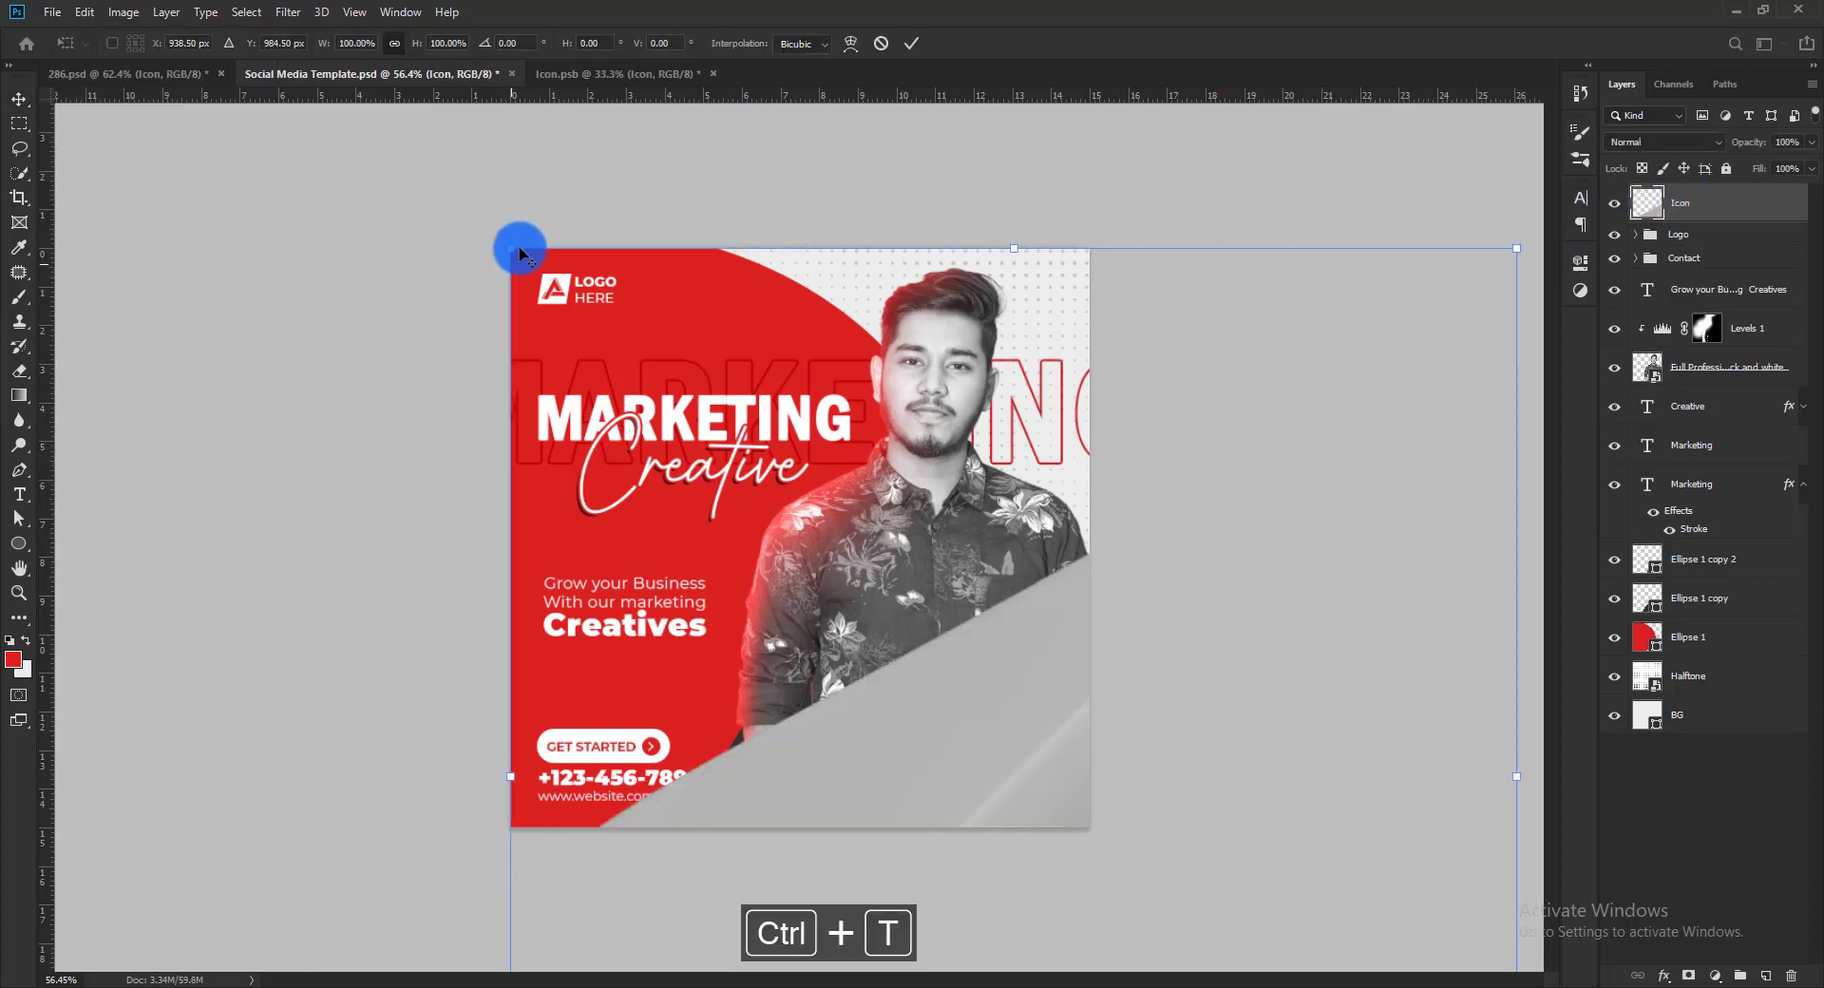
pyautogui.moveTo(517, 245); pyautogui.dragTo(860, 514)
pyautogui.moveTo(994, 415); pyautogui.dragTo(903, 436)
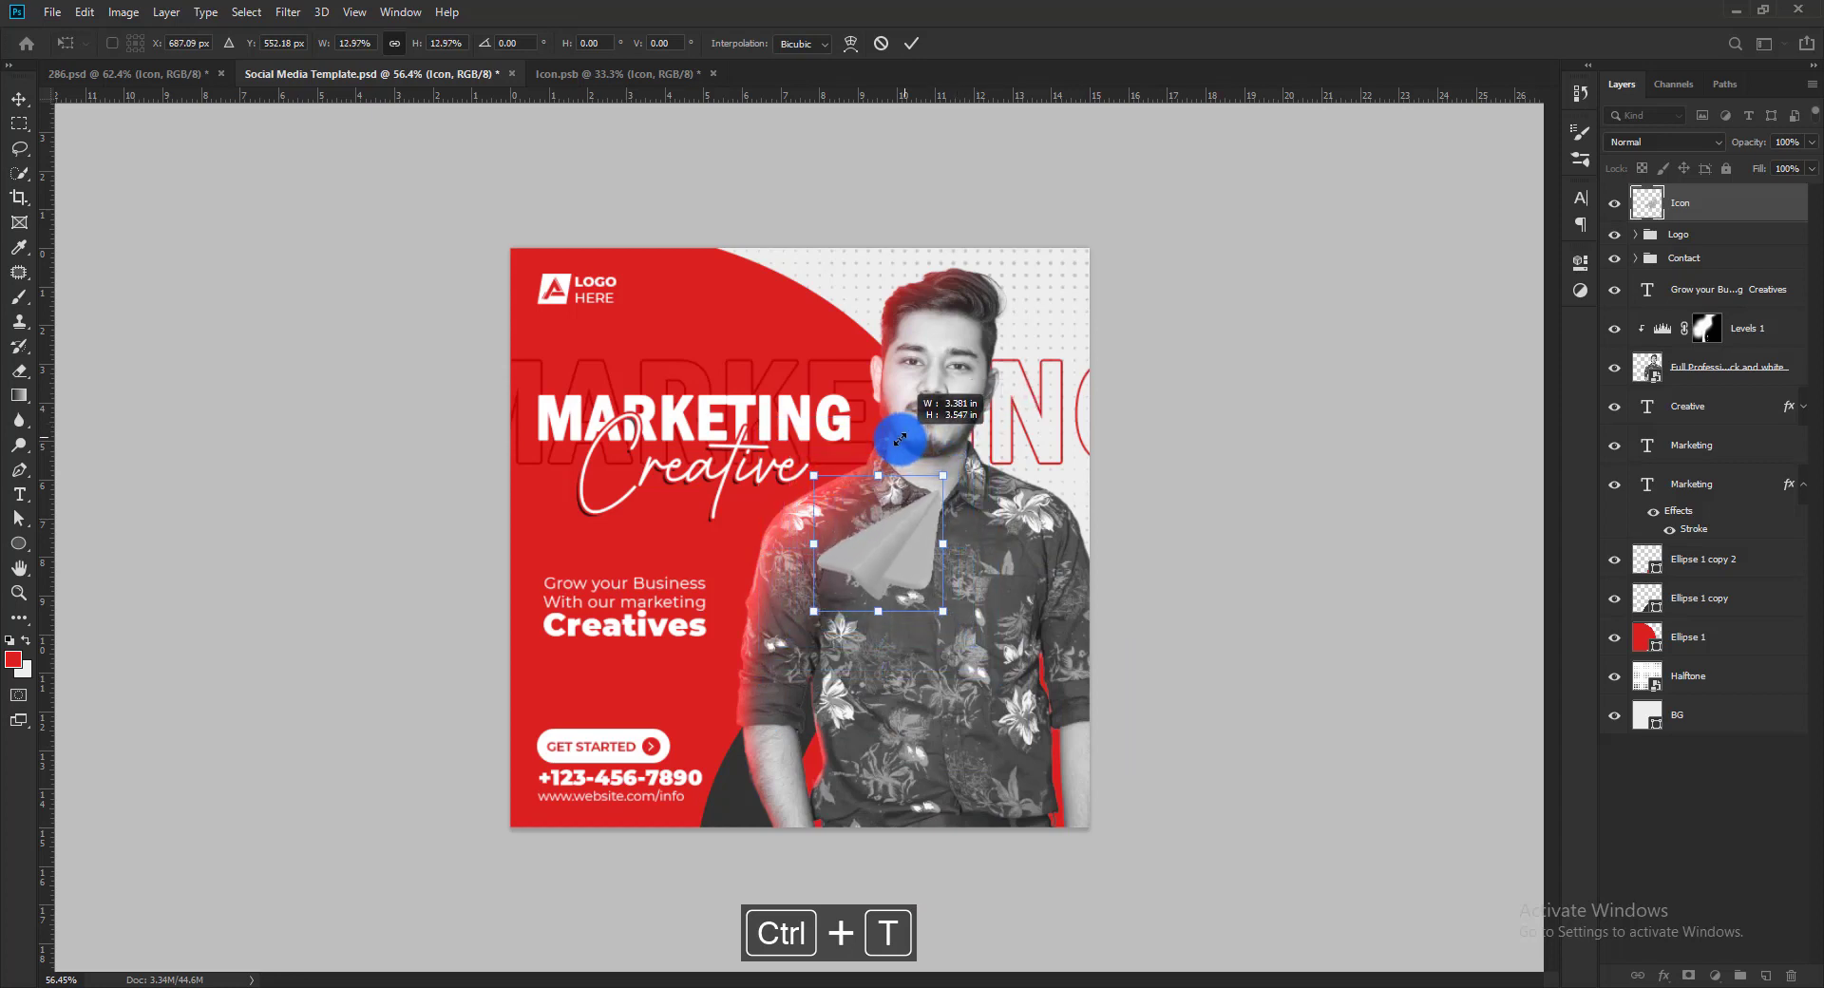
pyautogui.moveTo(902, 532); pyautogui.dragTo(1006, 513)
pyautogui.press('Return')
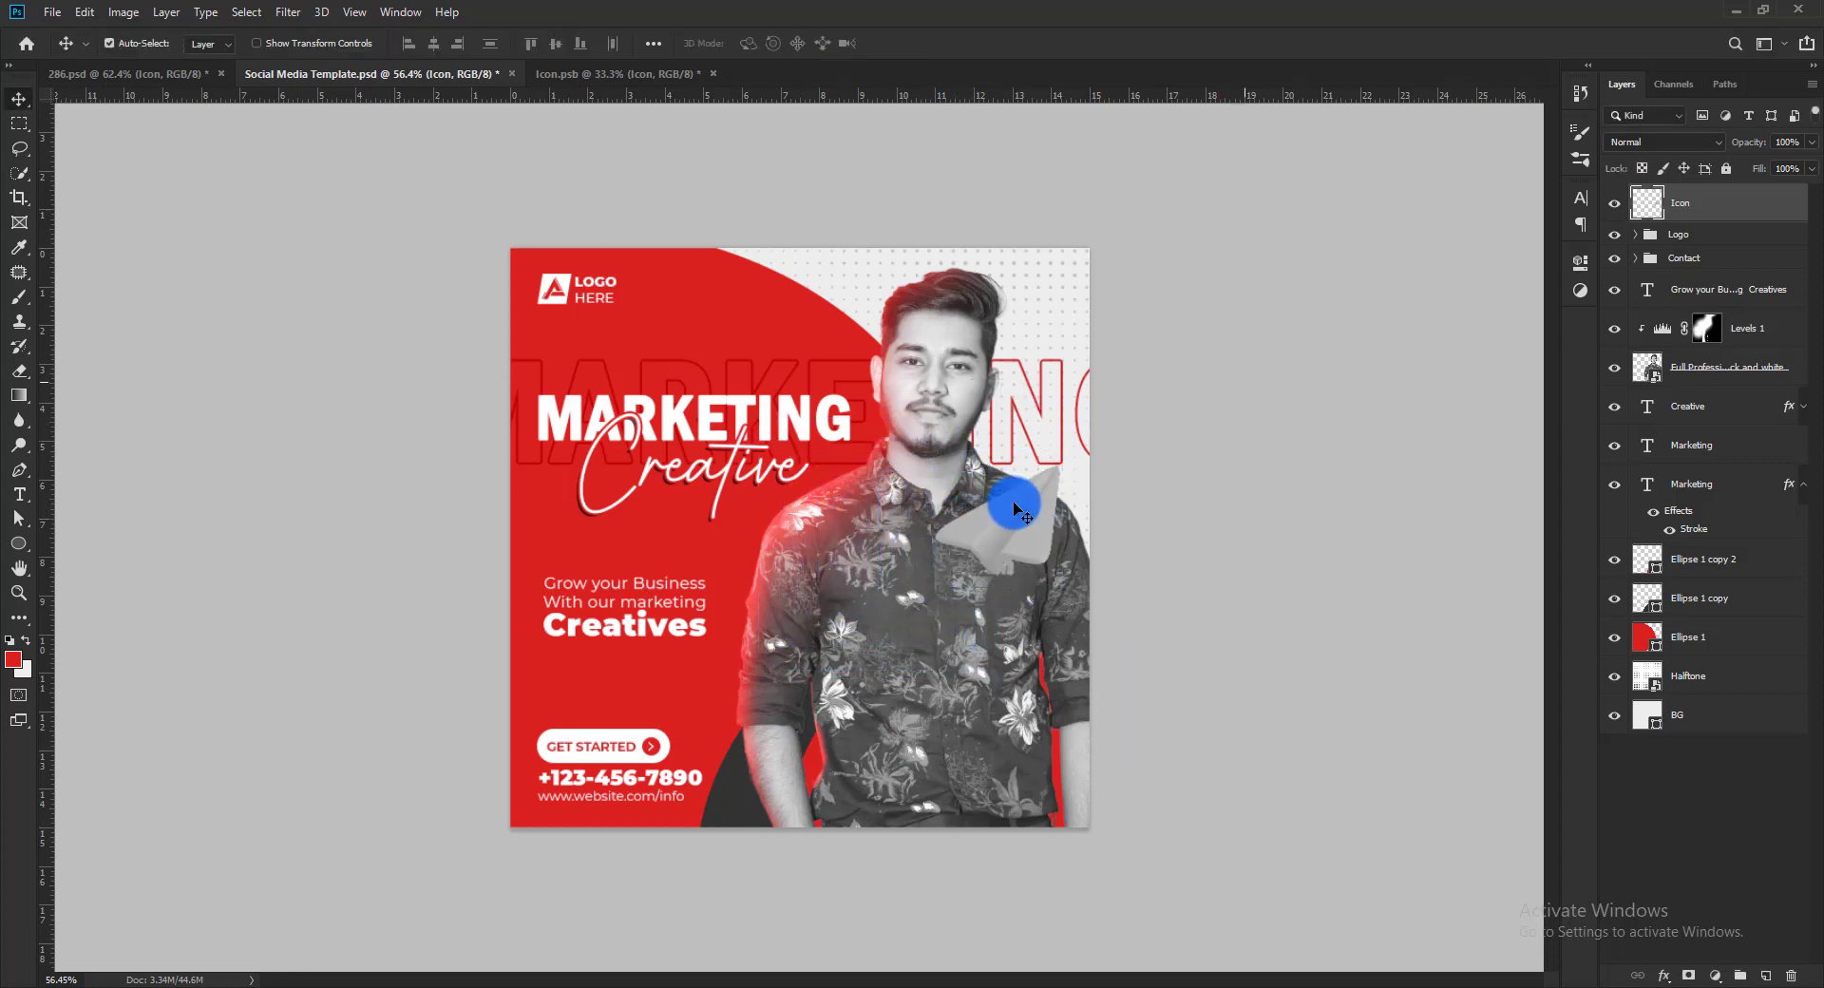
pyautogui.rightClick(1703, 214)
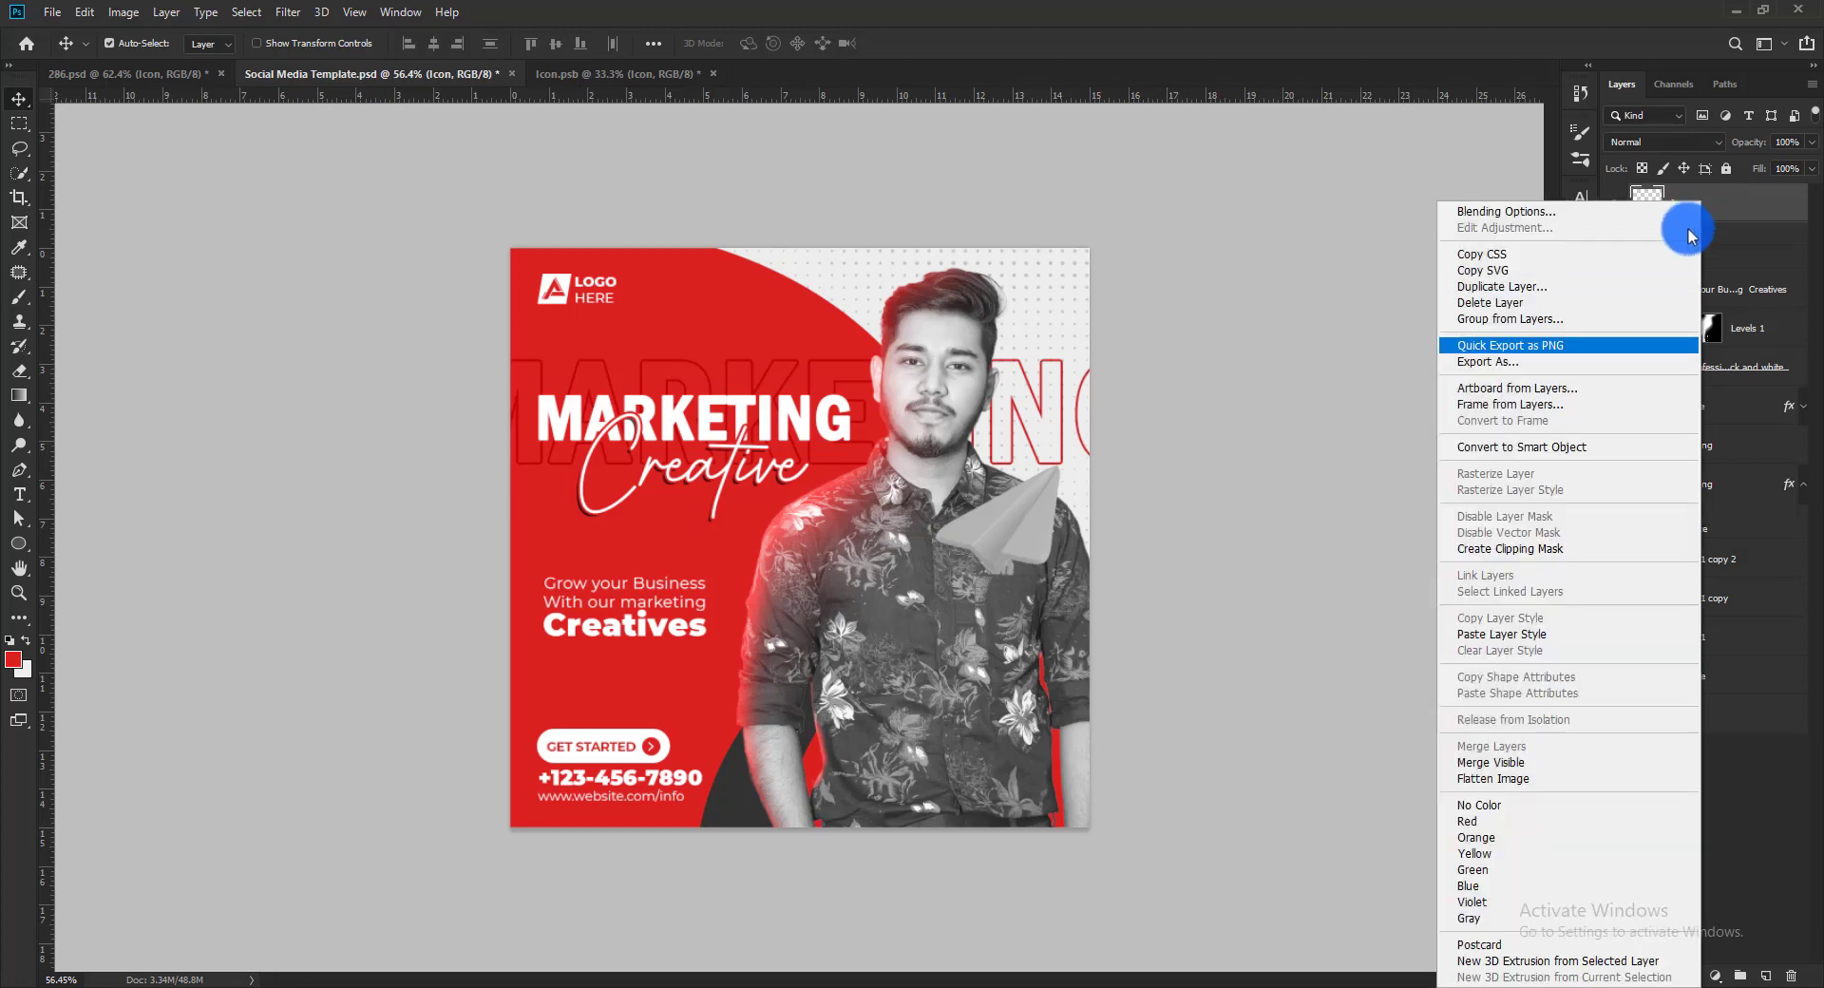
pyautogui.click(1519, 448)
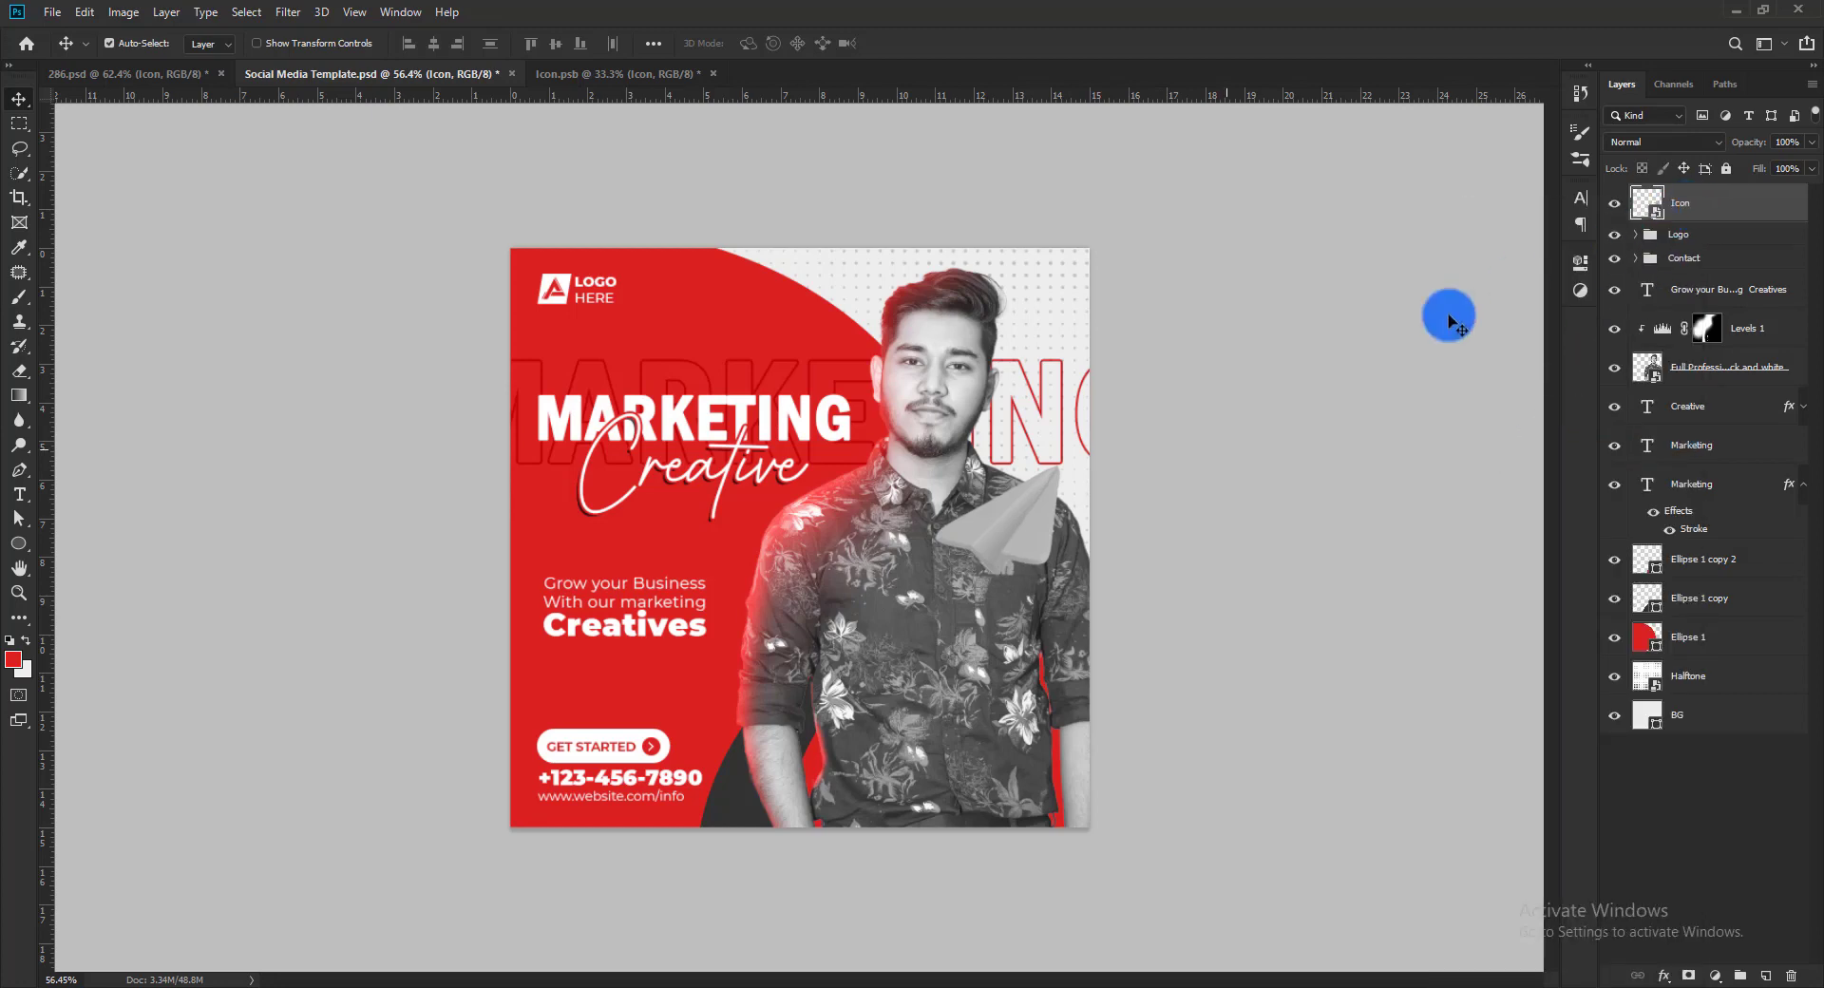
# Nudge the paper plane outward, and place a duplicate scaled to 54% above the MARKETING headline
pyautogui.moveTo(1048, 506)
pyautogui.mouseDown()
pyautogui.moveTo(1067, 528)
pyautogui.moveTo(1062, 508)
pyautogui.mouseUp()
pyautogui.moveTo(1041, 522); pyautogui.dragTo(772, 290)
pyautogui.hotkey('ctrl', 't')
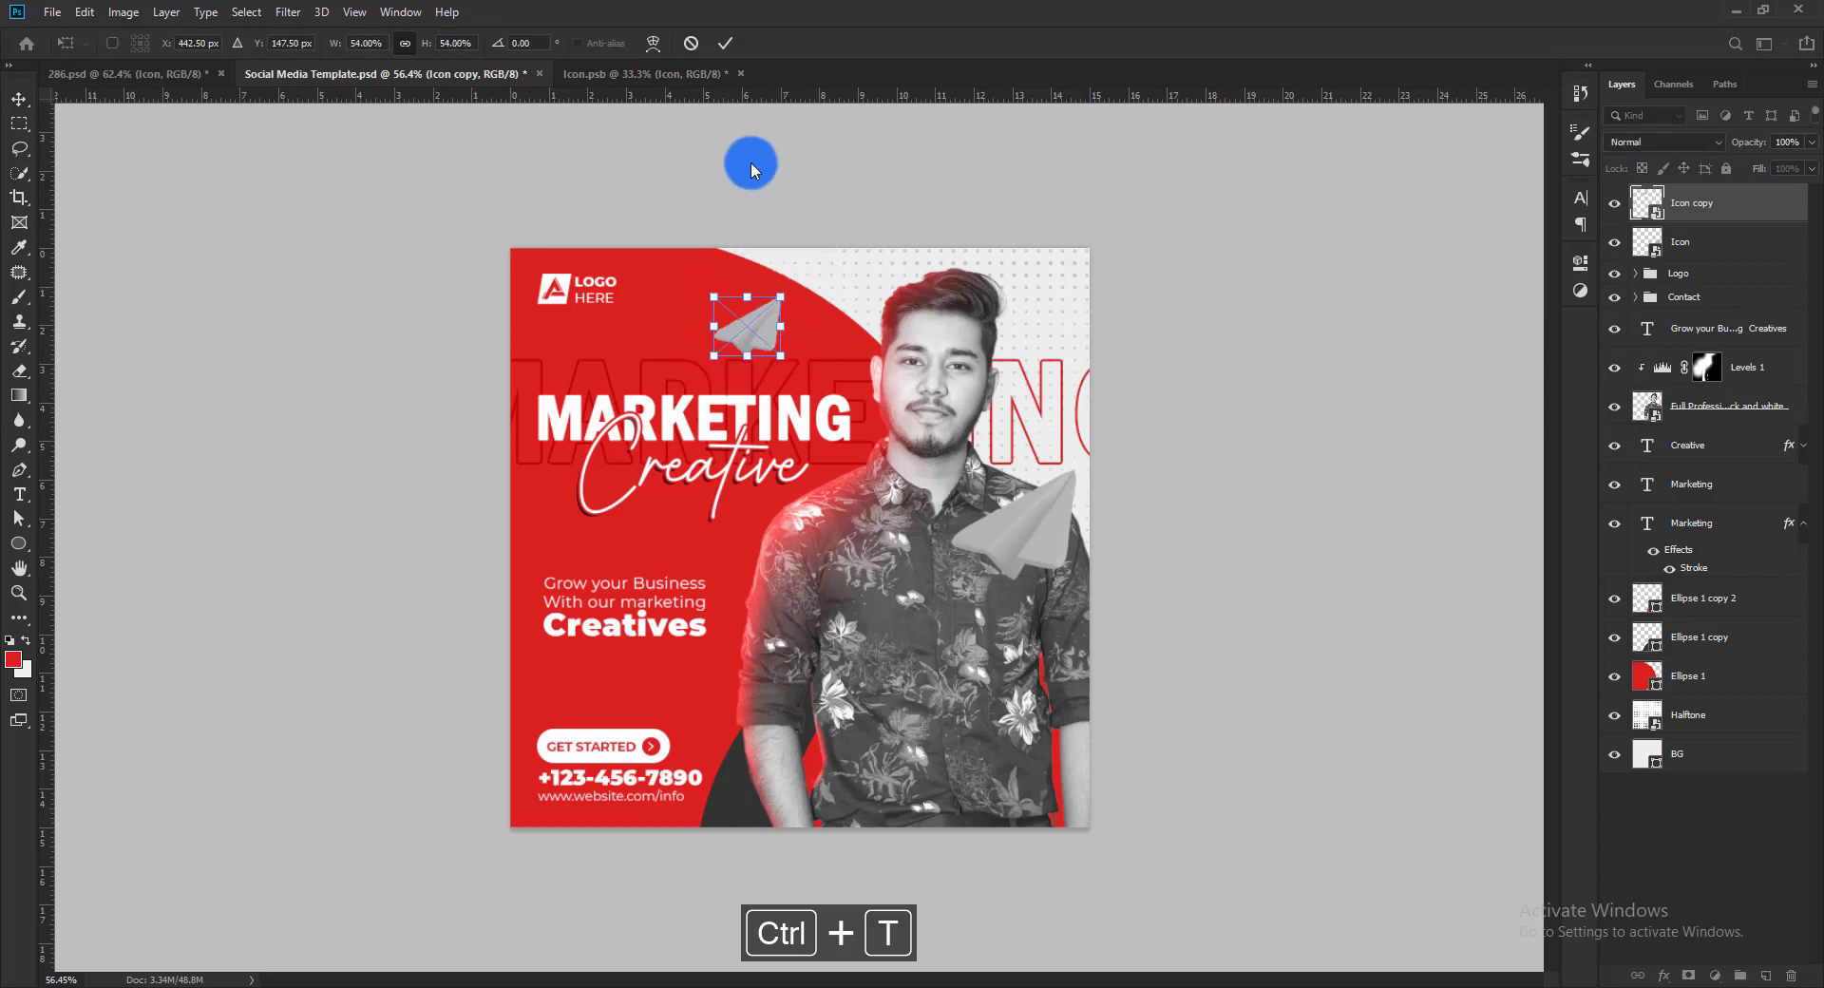
pyautogui.click(725, 42)
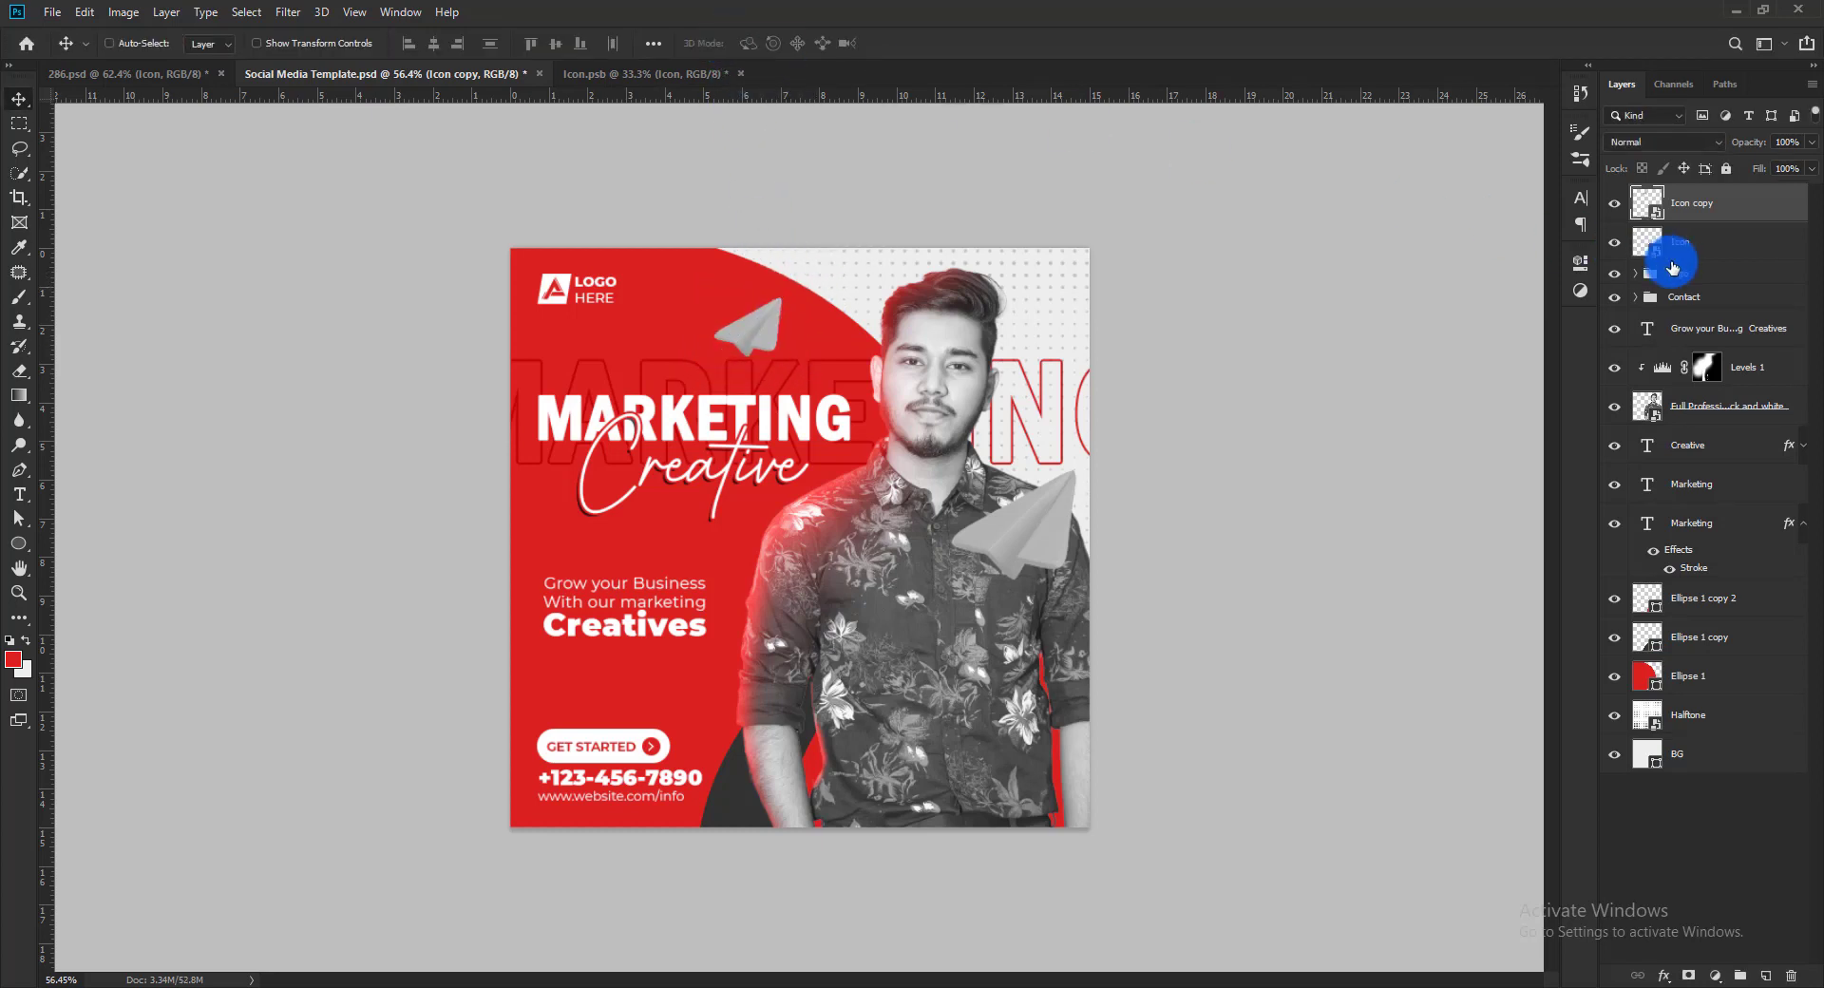
# Duplicate the paper plane above the headline, place the copy above the tagline, flip it horizontally, and scale it to about 35%
pyautogui.hotkey('ctrl', 'j')
pyautogui.moveTo(766, 310); pyautogui.dragTo(580, 548)
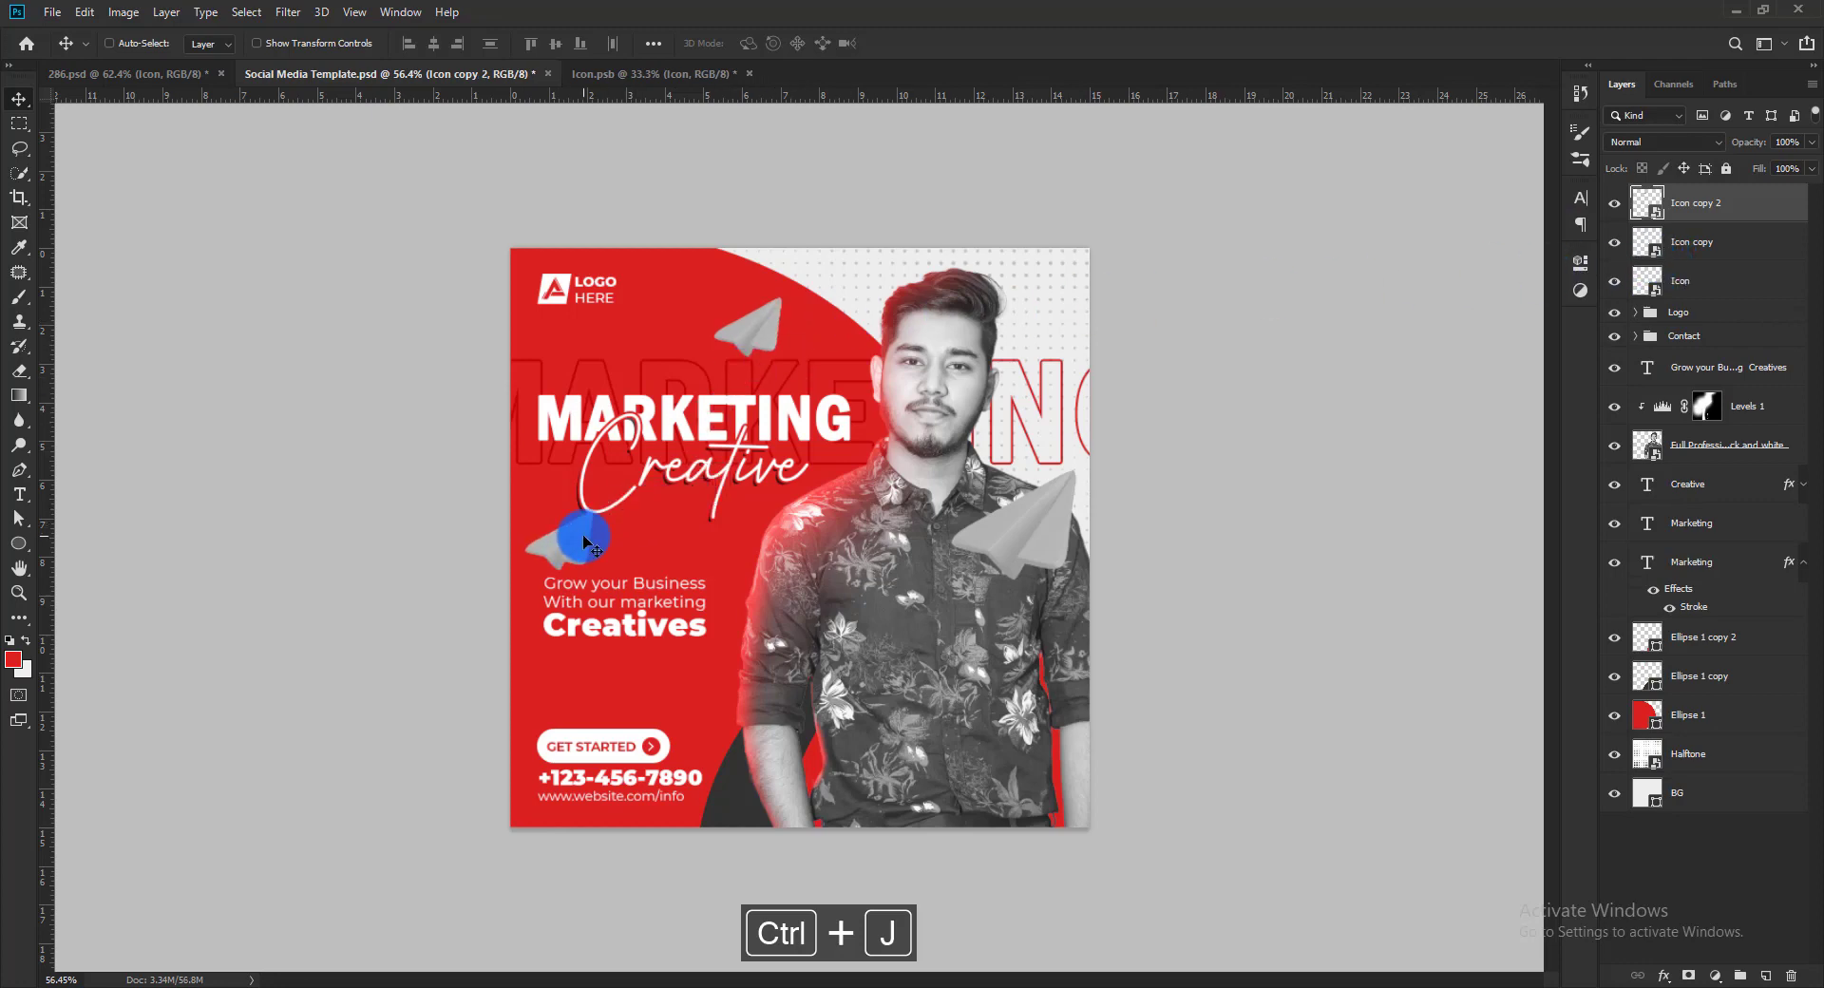
pyautogui.hotkey('ctrl', 't')
pyautogui.rightClick(575, 550)
pyautogui.click(633, 762)
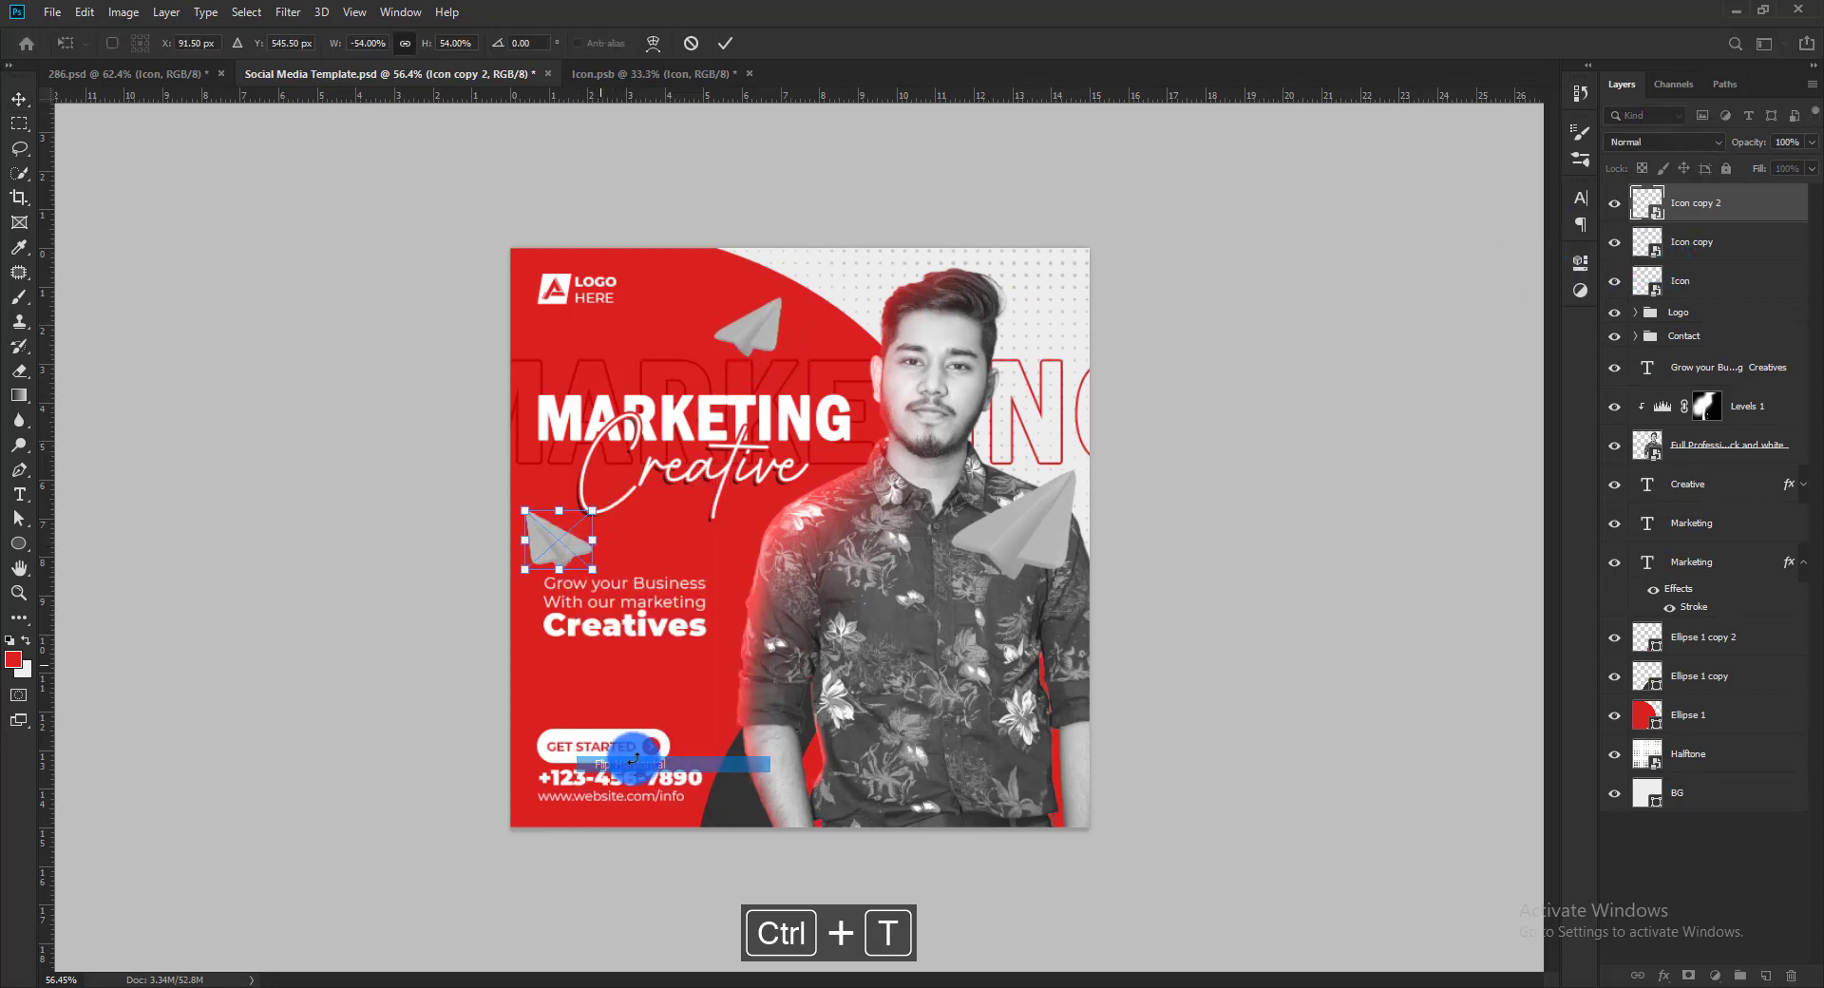
pyautogui.moveTo(575, 561)
pyautogui.mouseDown()
pyautogui.moveTo(608, 551)
pyautogui.moveTo(602, 529)
pyautogui.moveTo(589, 547)
pyautogui.mouseUp()
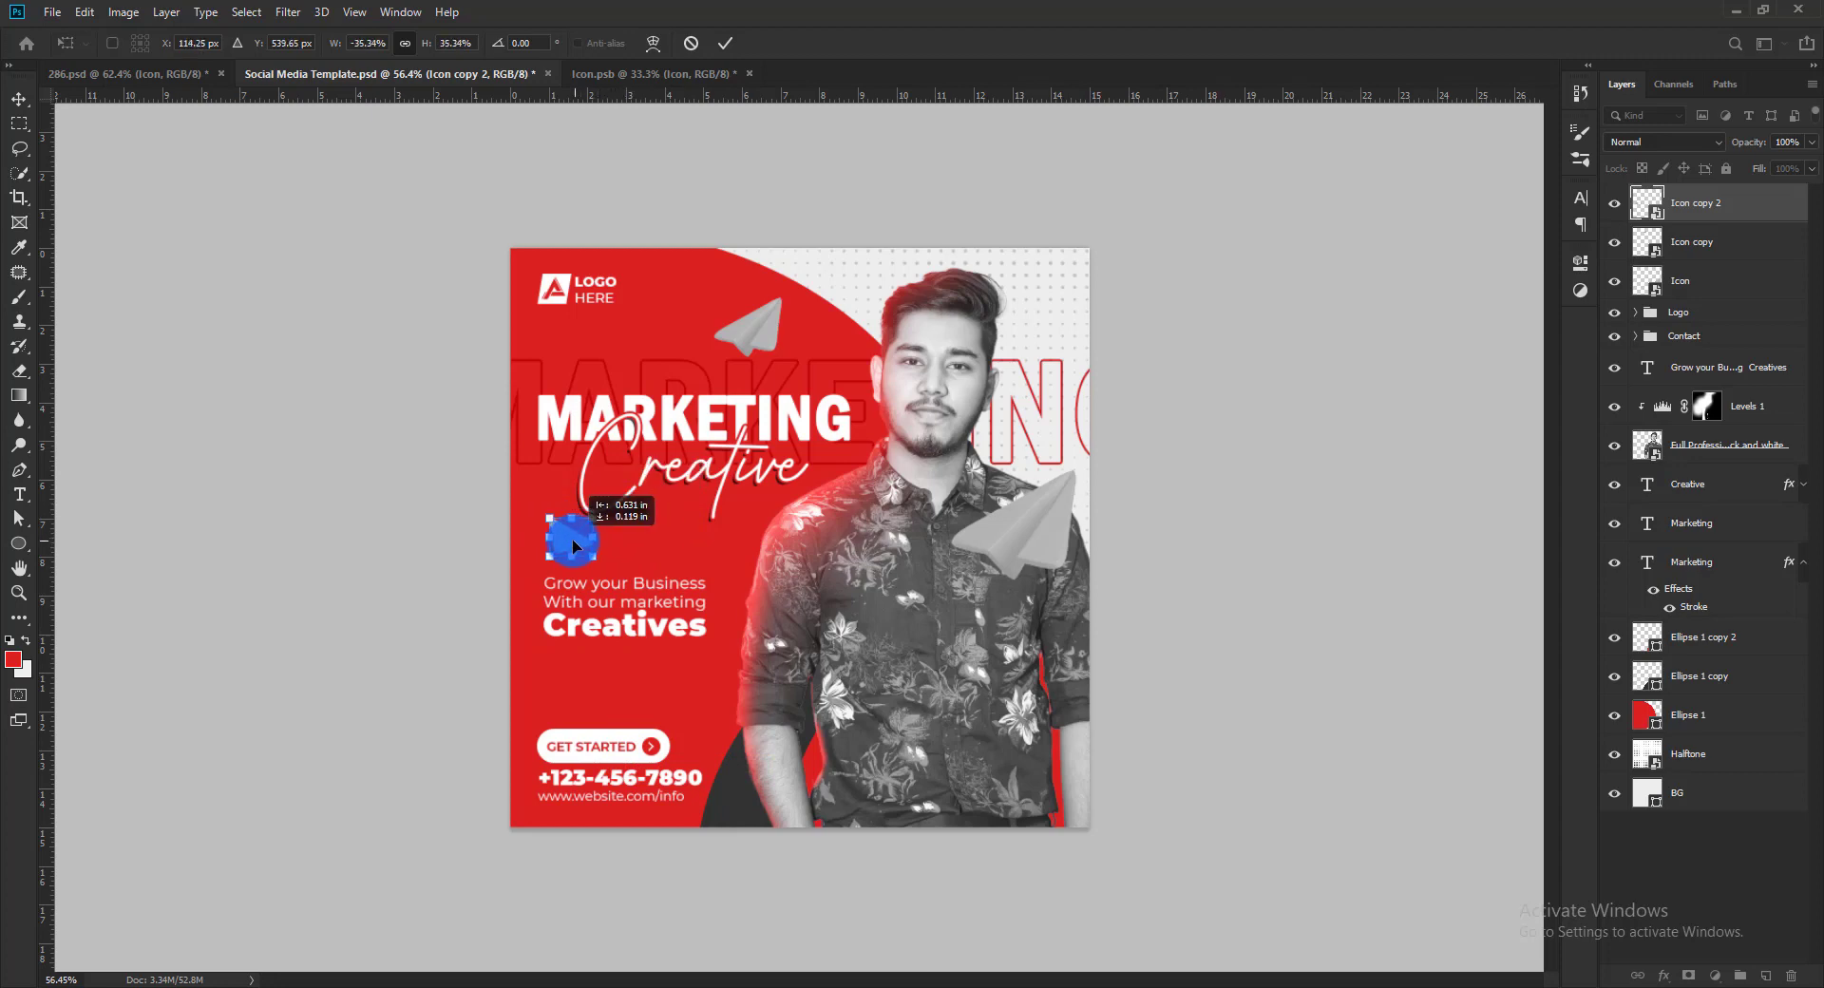
pyautogui.press('Return')
# Enlarge the paper plane over the shoulder to about 135%, and nudge the two smaller planes to refine their placement around the headline
pyautogui.moveTo(1051, 511); pyautogui.dragTo(1109, 452)
pyautogui.hotkey('ctrl', 't')
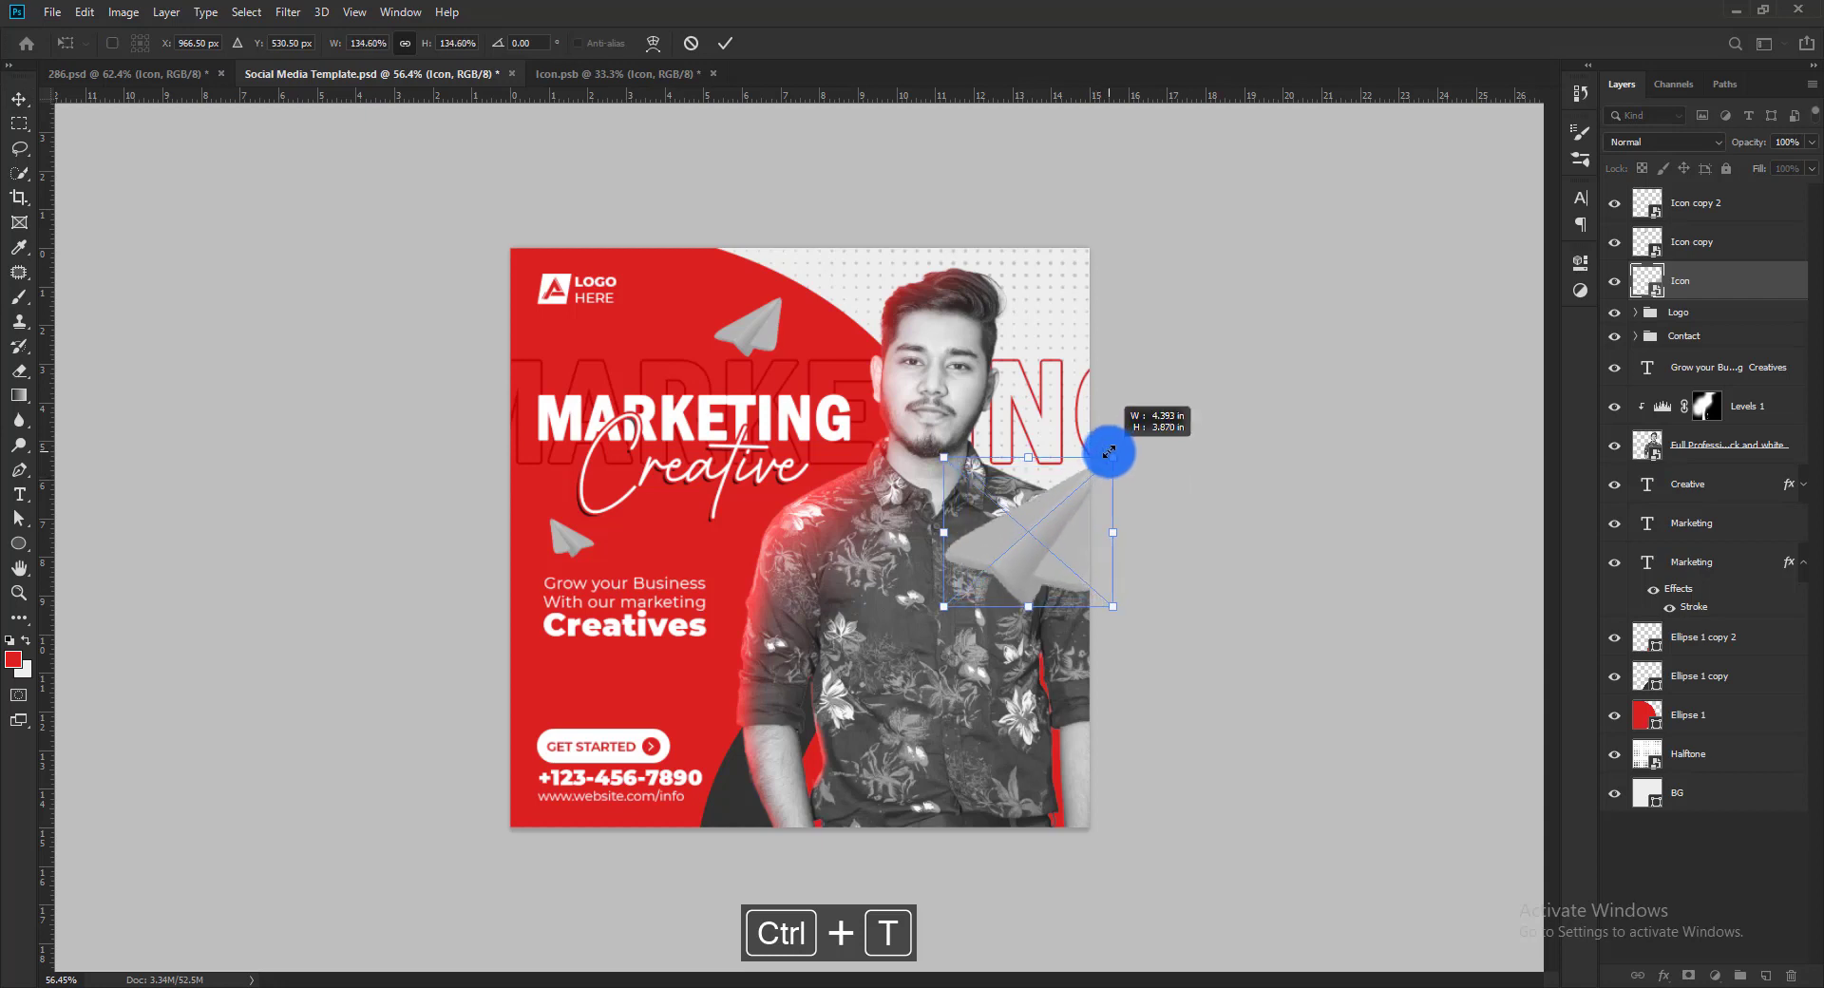
pyautogui.press('Return')
pyautogui.moveTo(758, 317); pyautogui.dragTo(761, 325)
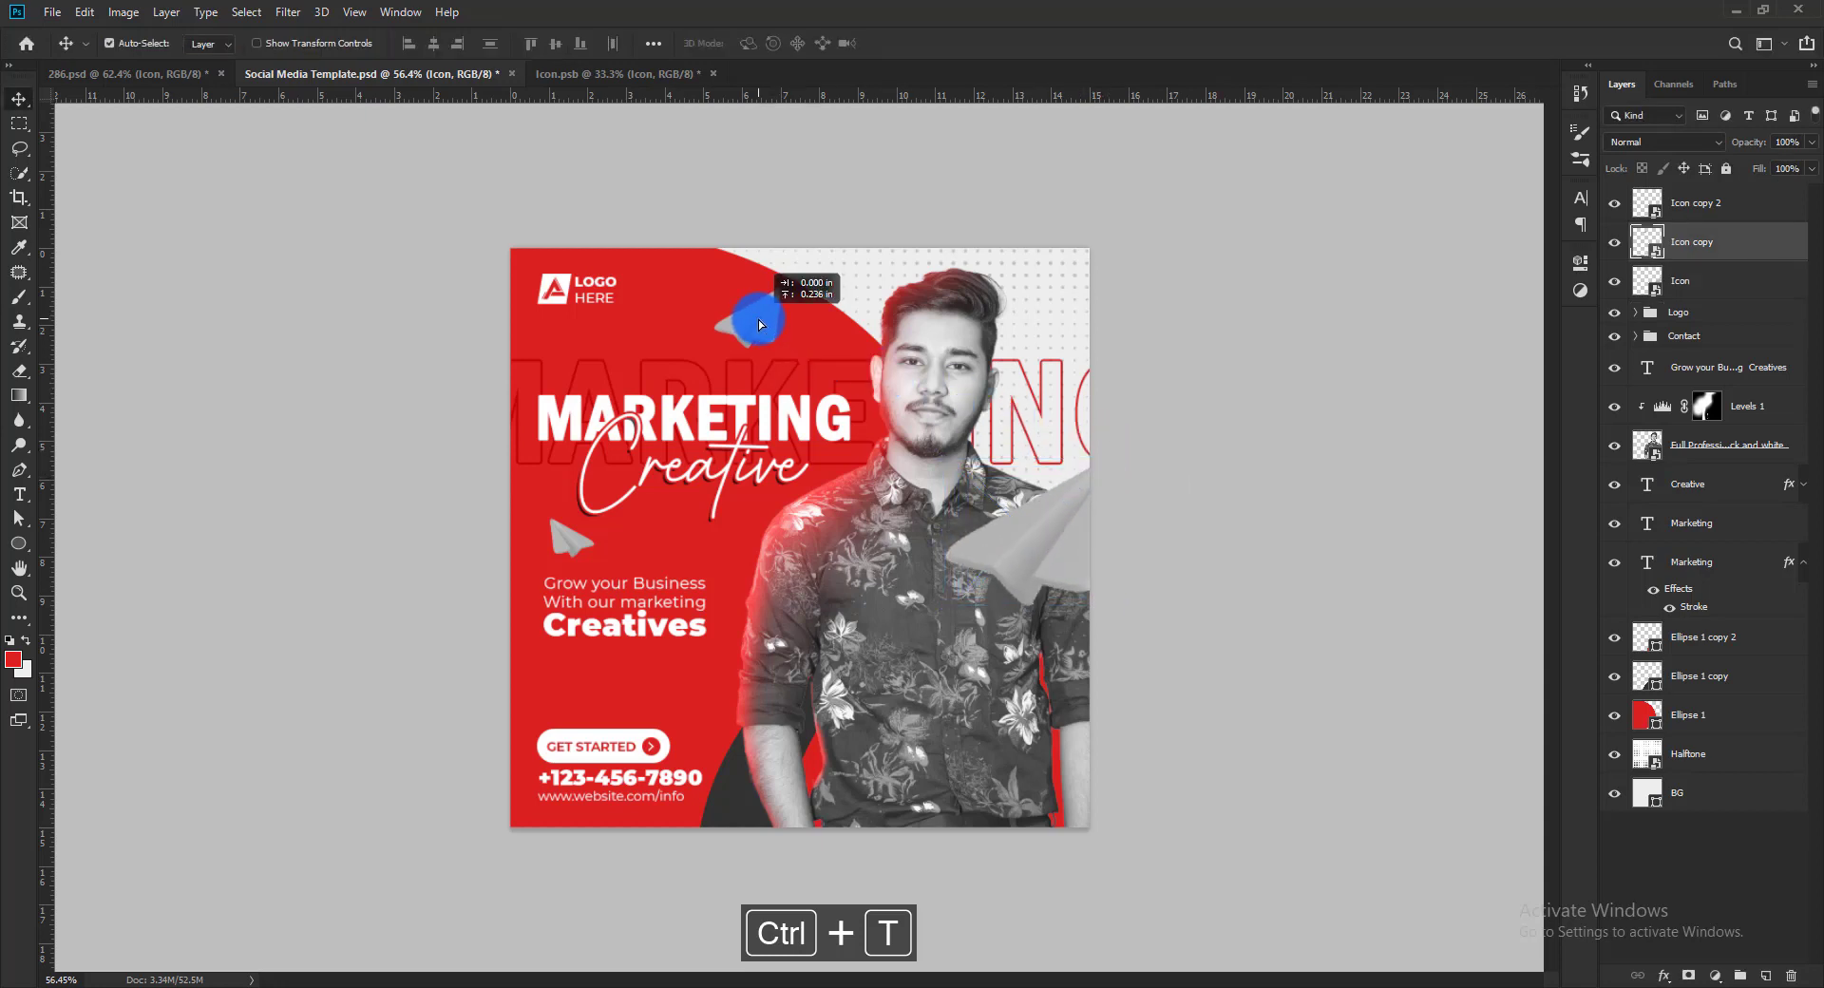
pyautogui.moveTo(583, 545); pyautogui.dragTo(574, 538)
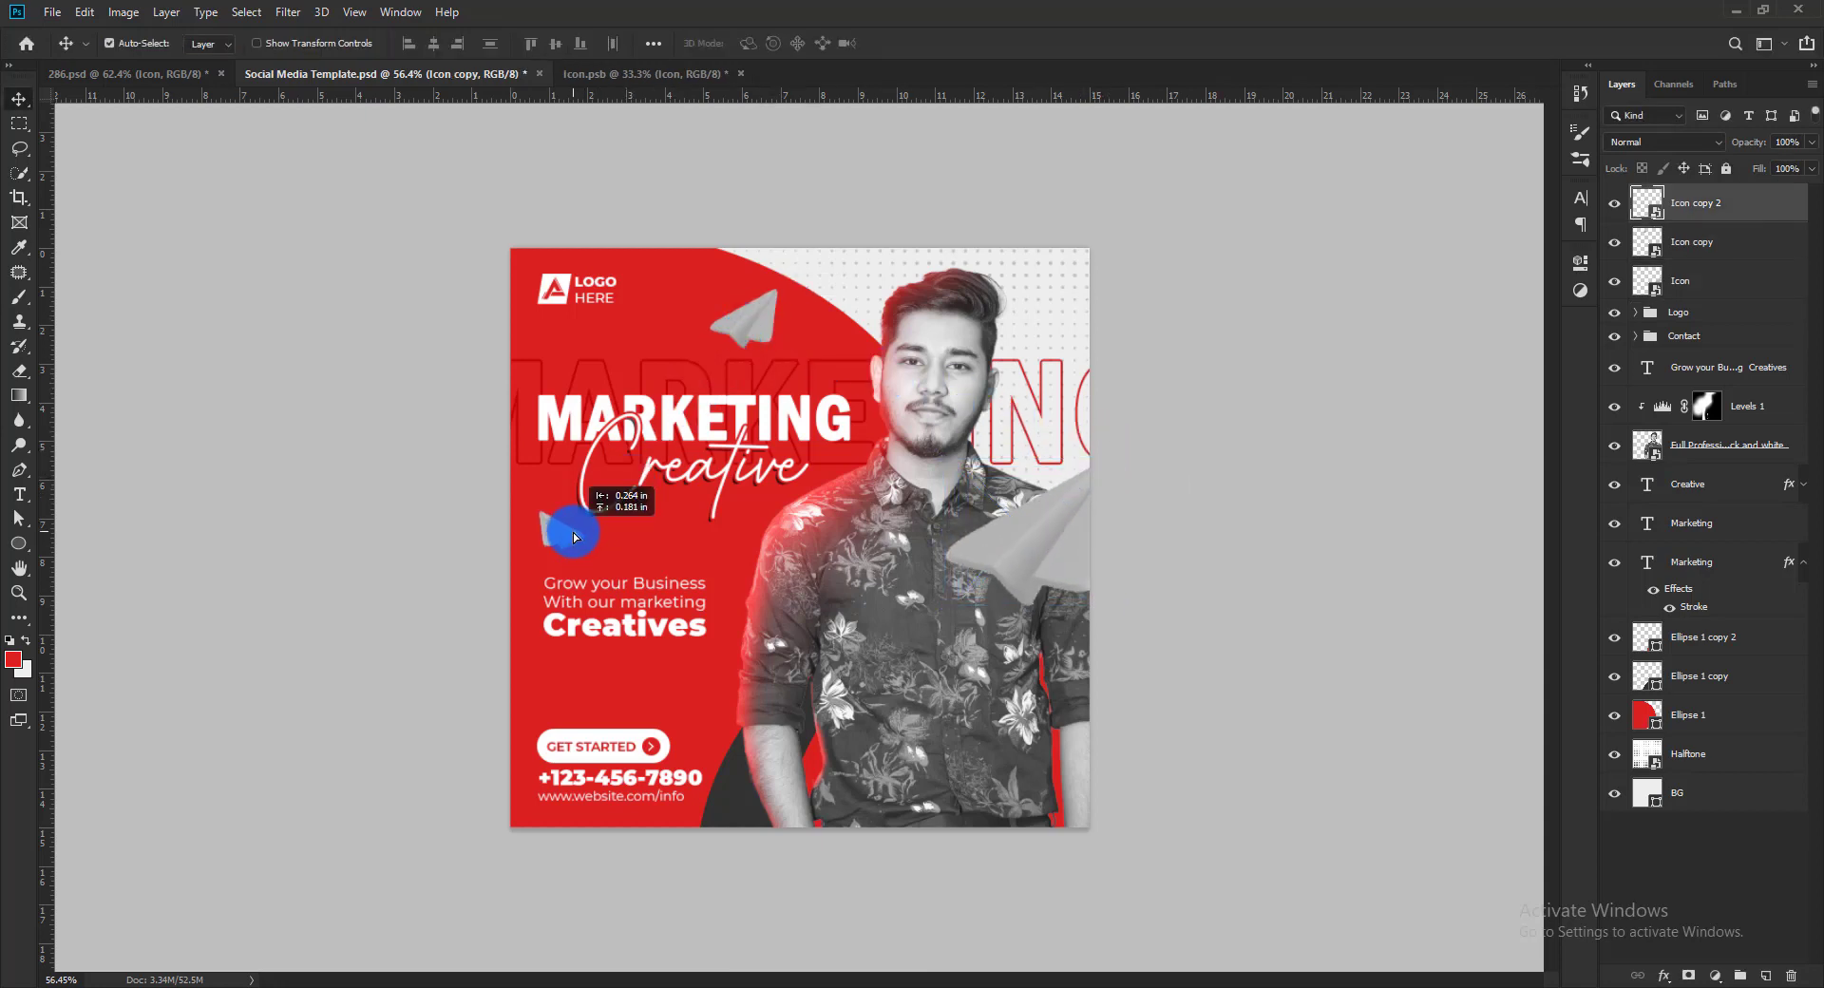
# Open the paper plane's smart object contents and add a yellow (f9e617) solid color fill, clipped to the icon with Color blend mode
pyautogui.doubleClick(1658, 217)
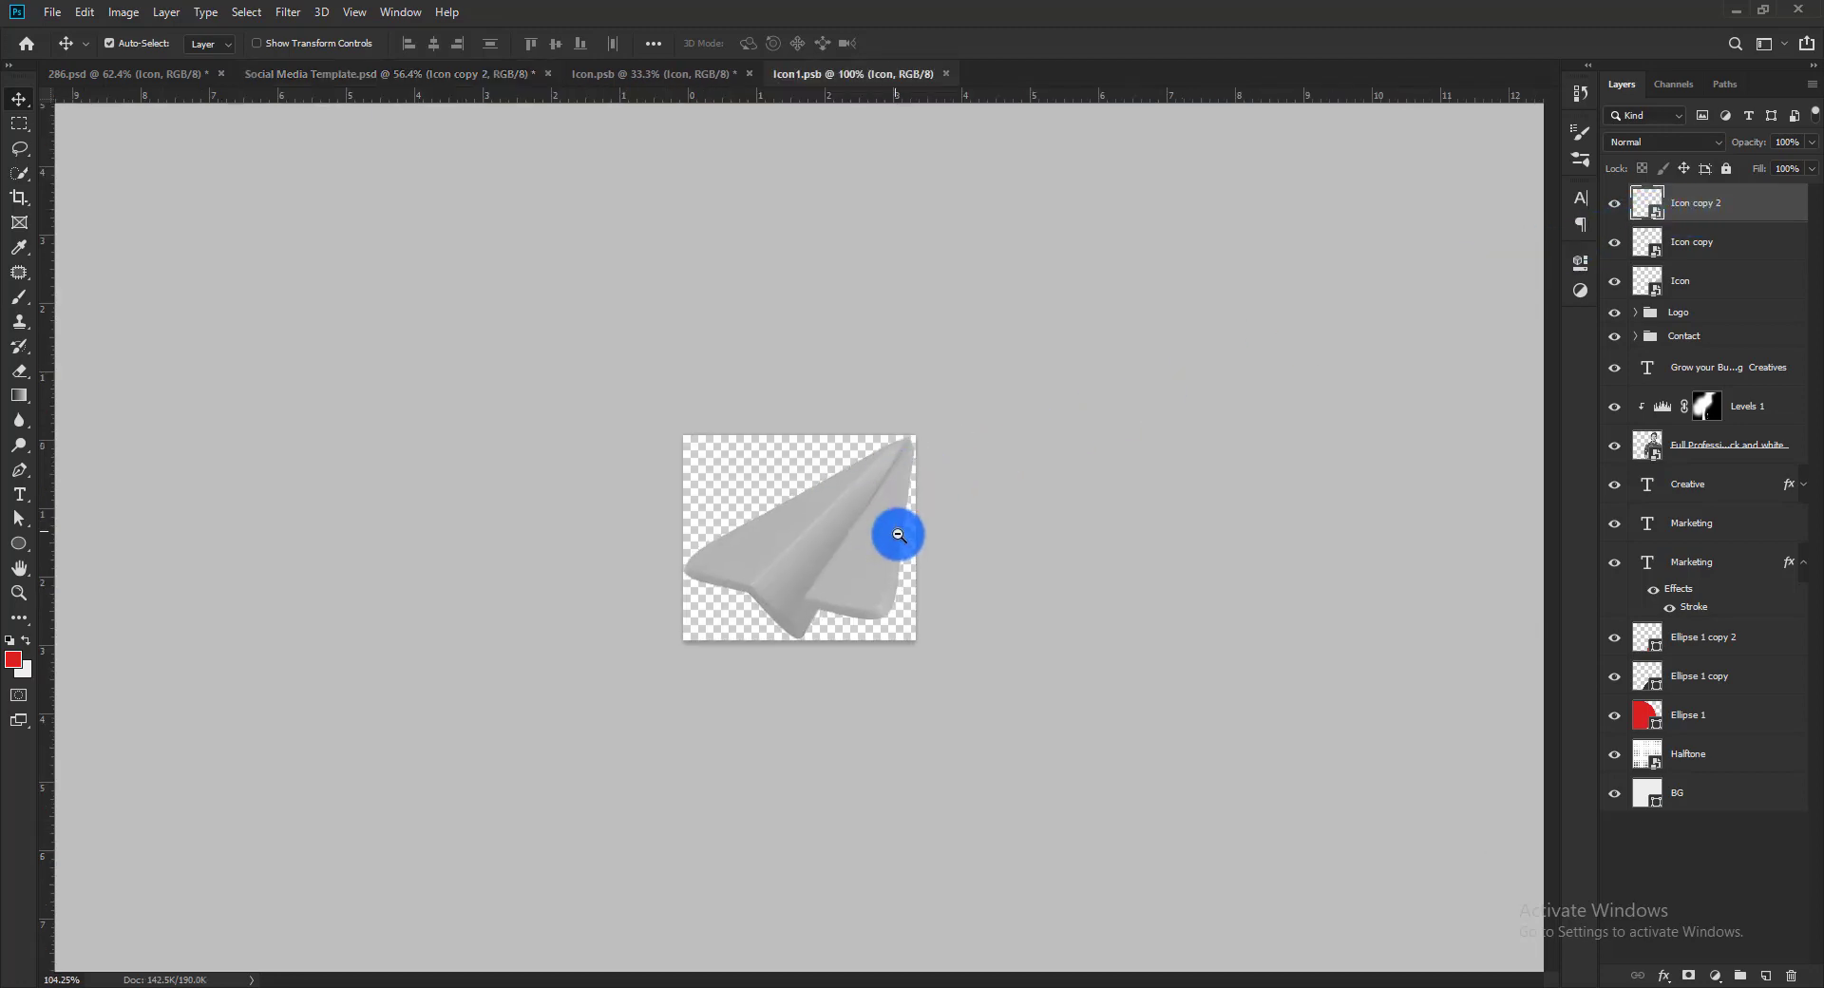
pyautogui.click(1719, 977)
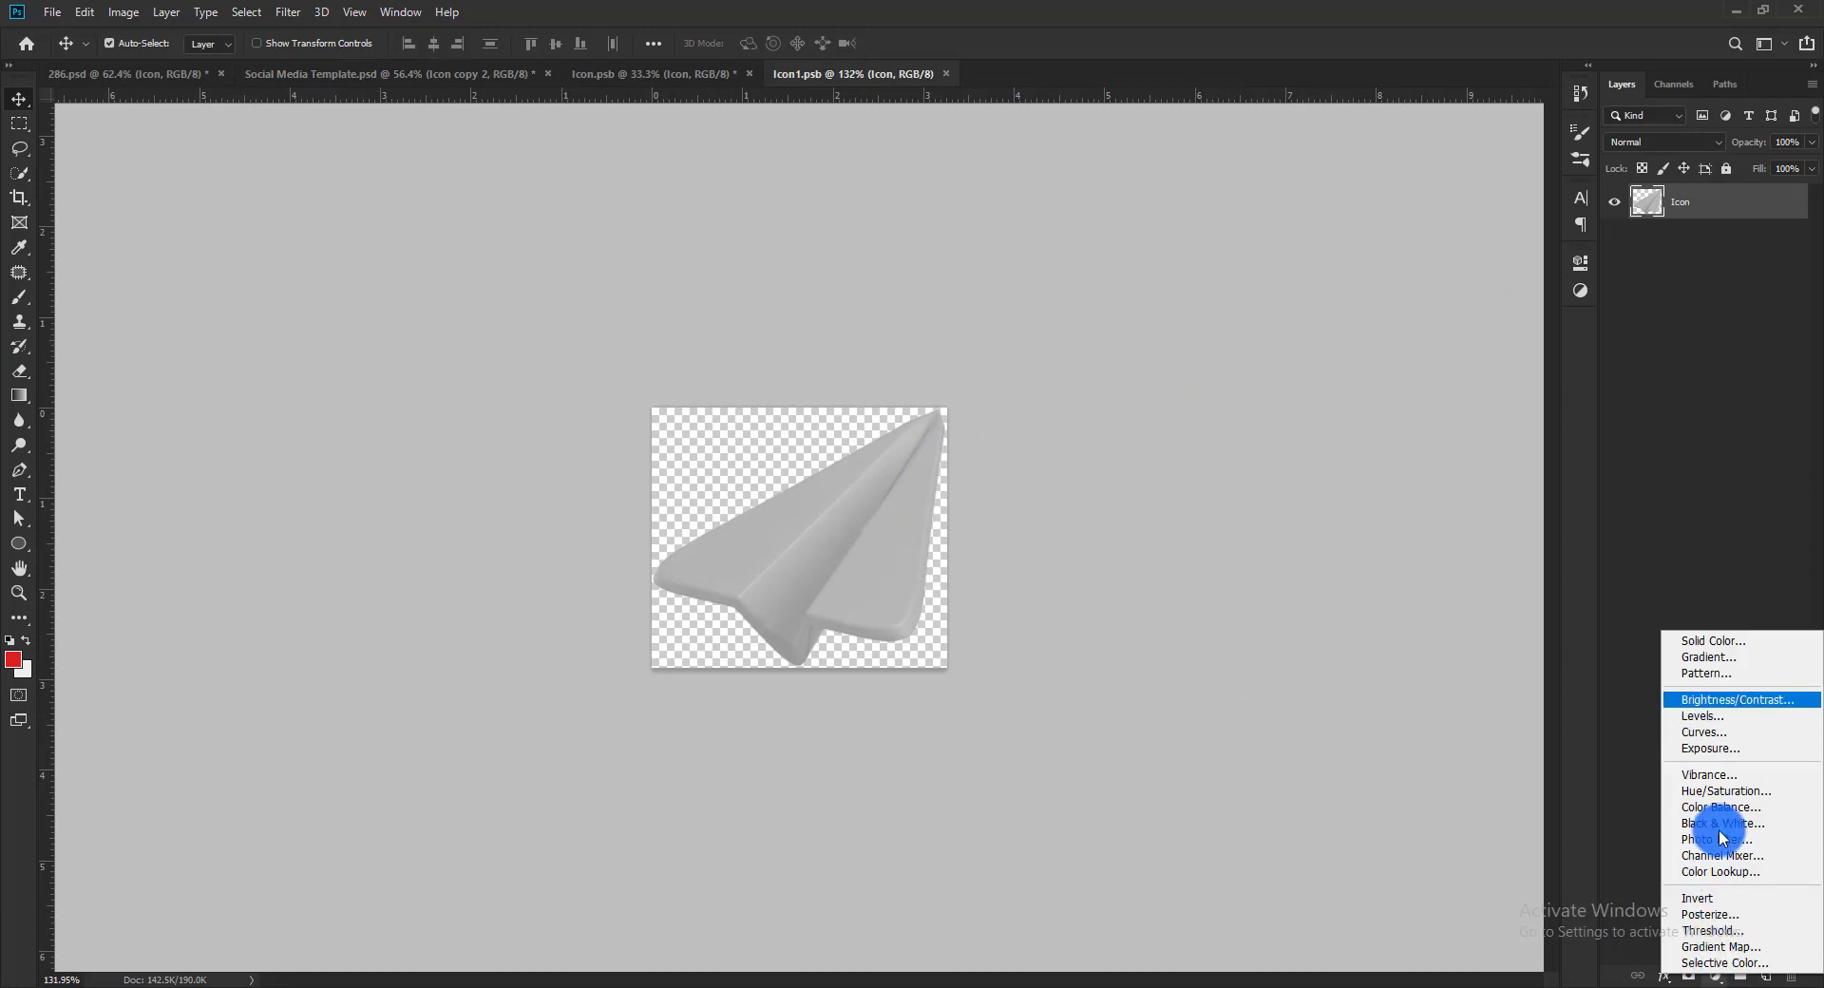
pyautogui.click(1719, 641)
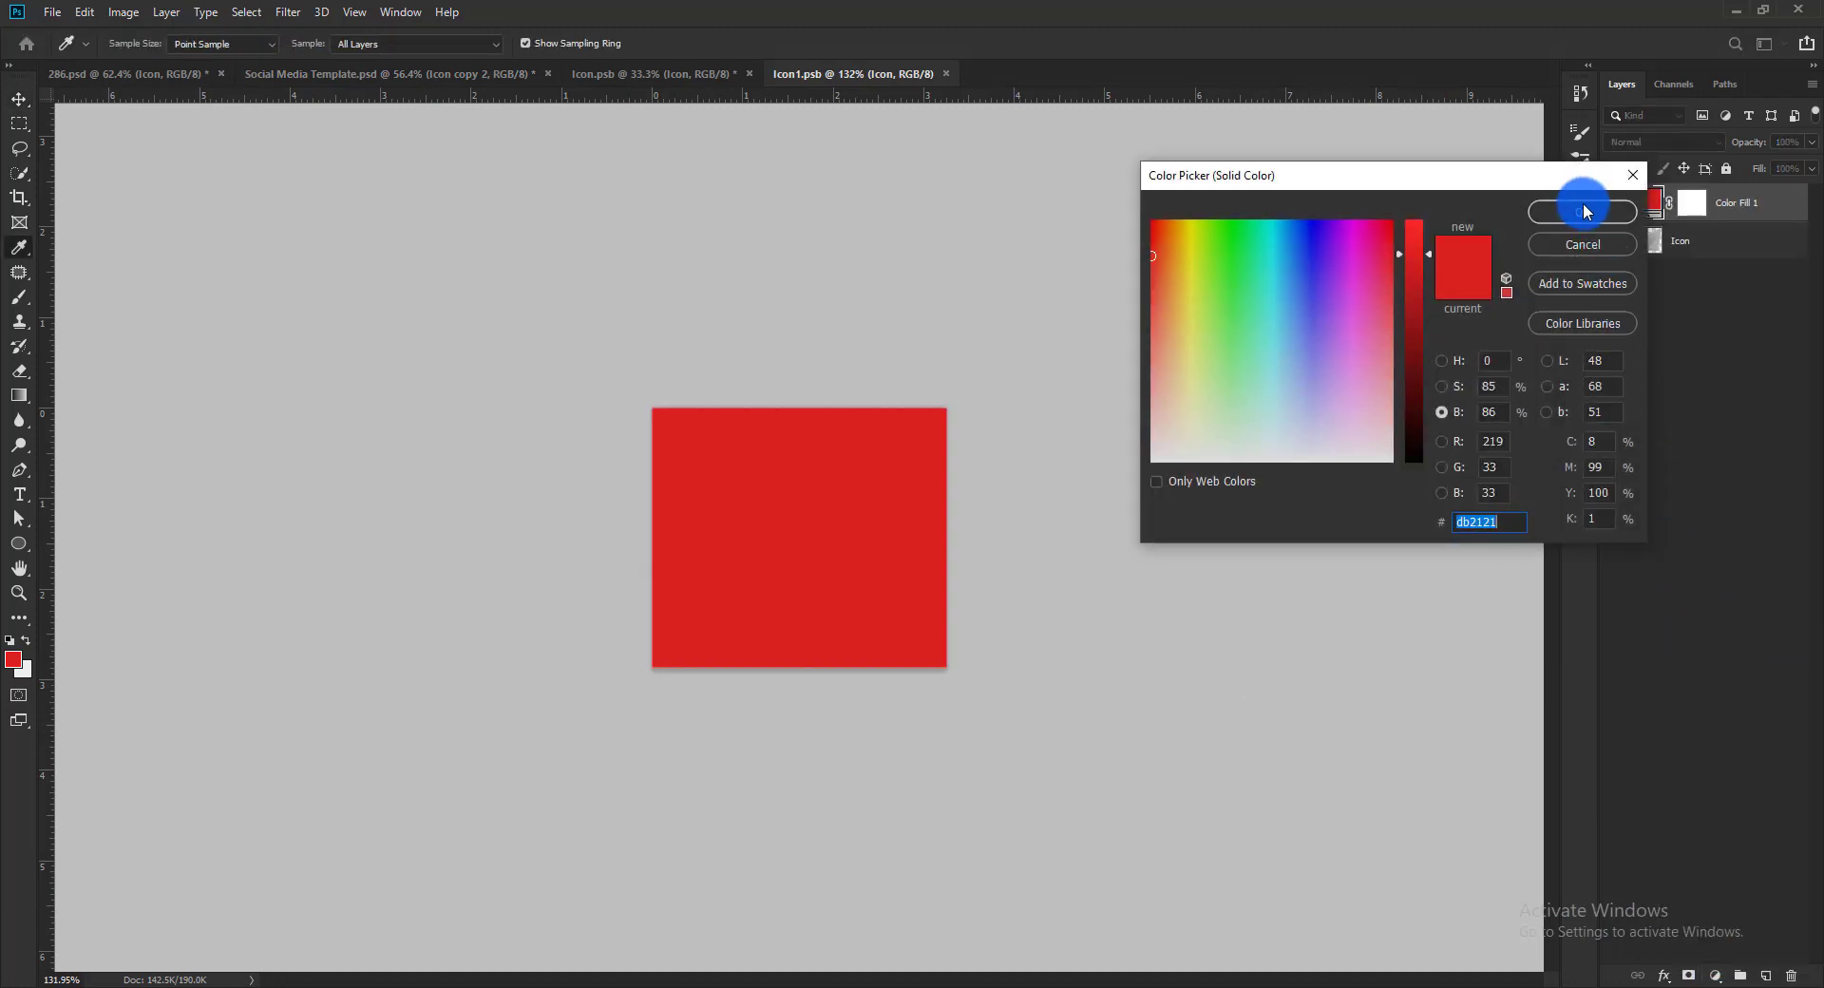
pyautogui.click(1199, 253)
pyautogui.click(1188, 249)
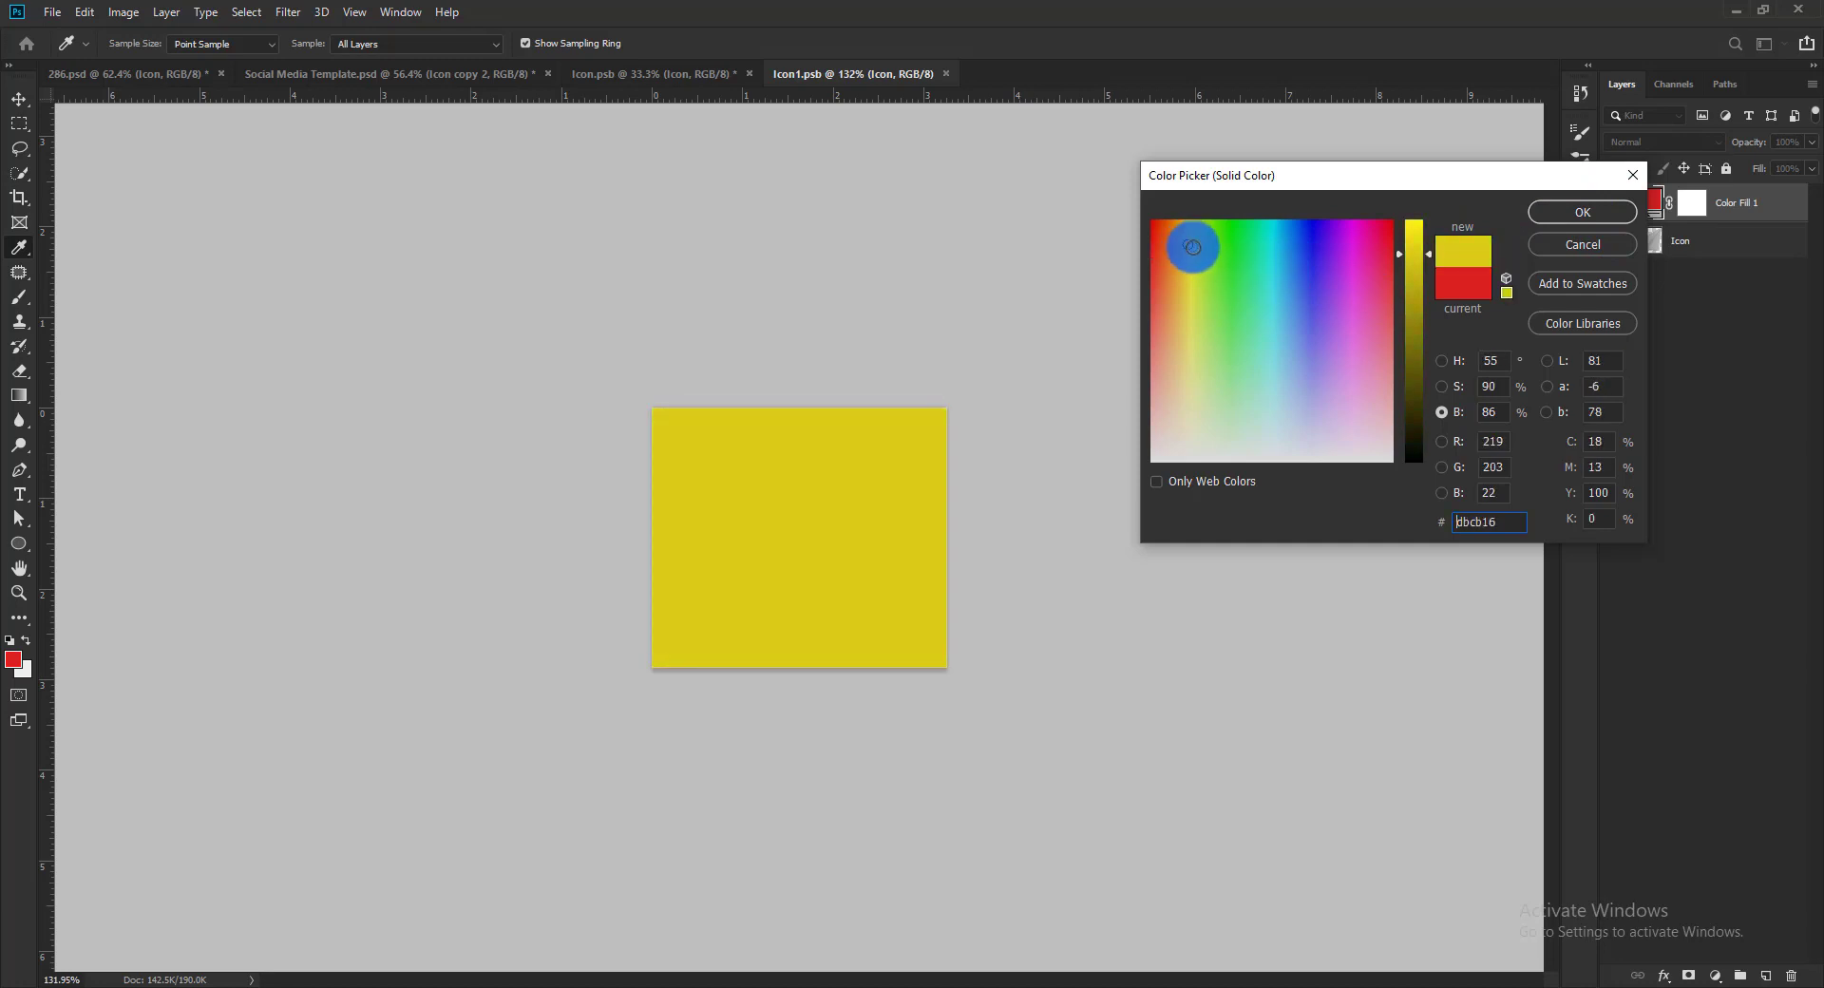
pyautogui.click(1442, 360)
pyautogui.click(1583, 211)
pyautogui.click(1663, 142)
pyautogui.click(1627, 586)
# Change the paper plane's fill color to a light orange, and save and close the smart object contents
pyautogui.doubleClick(1662, 201)
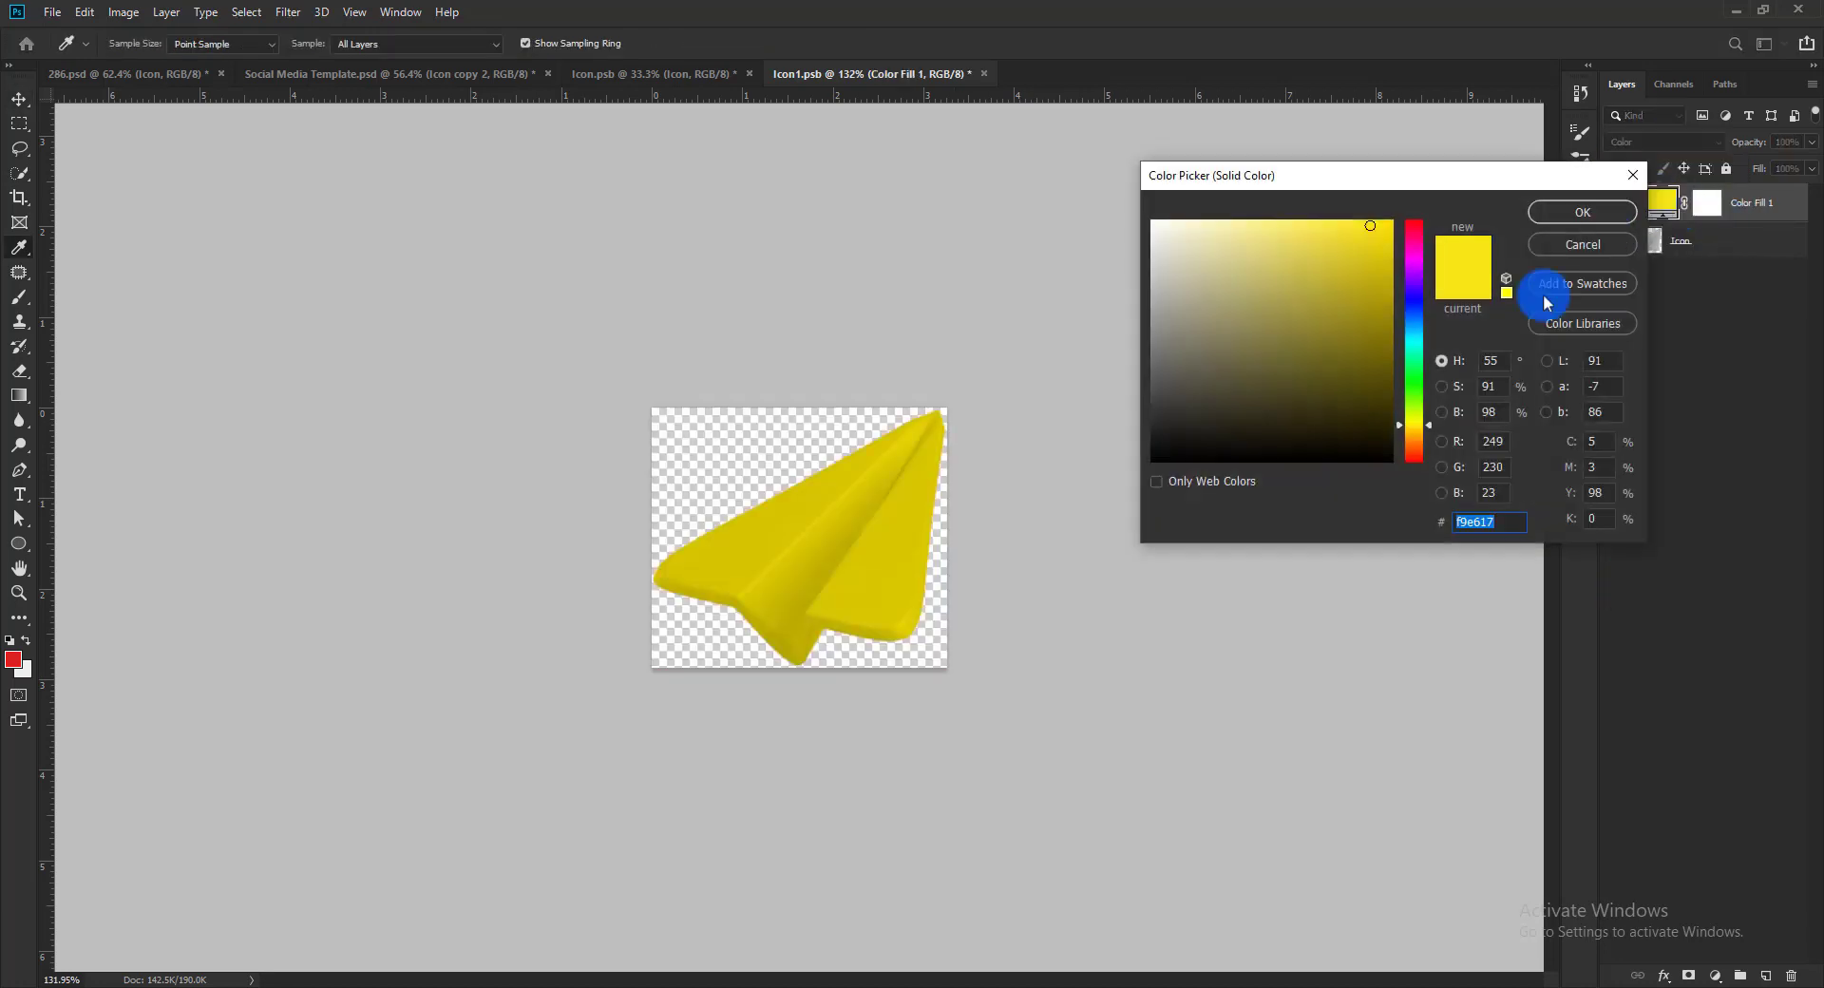
pyautogui.click(1441, 412)
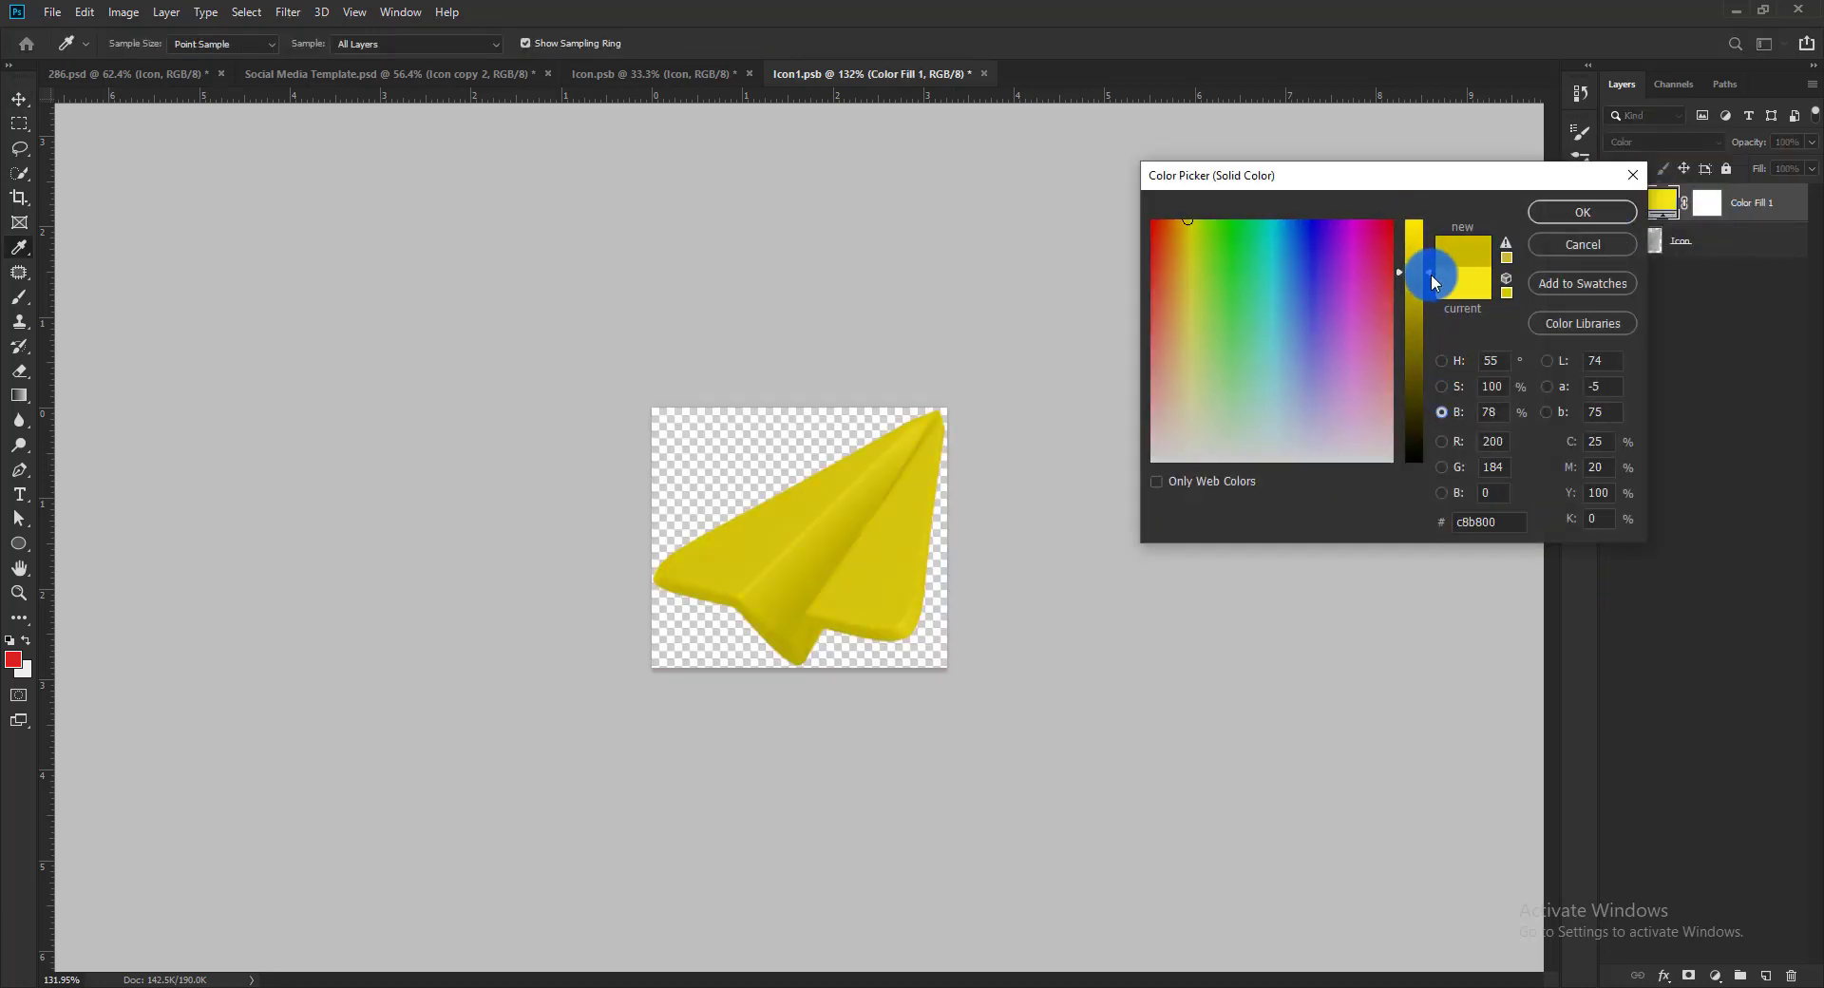
pyautogui.click(1442, 360)
pyautogui.click(1316, 226)
pyautogui.click(1430, 436)
pyautogui.click(1604, 212)
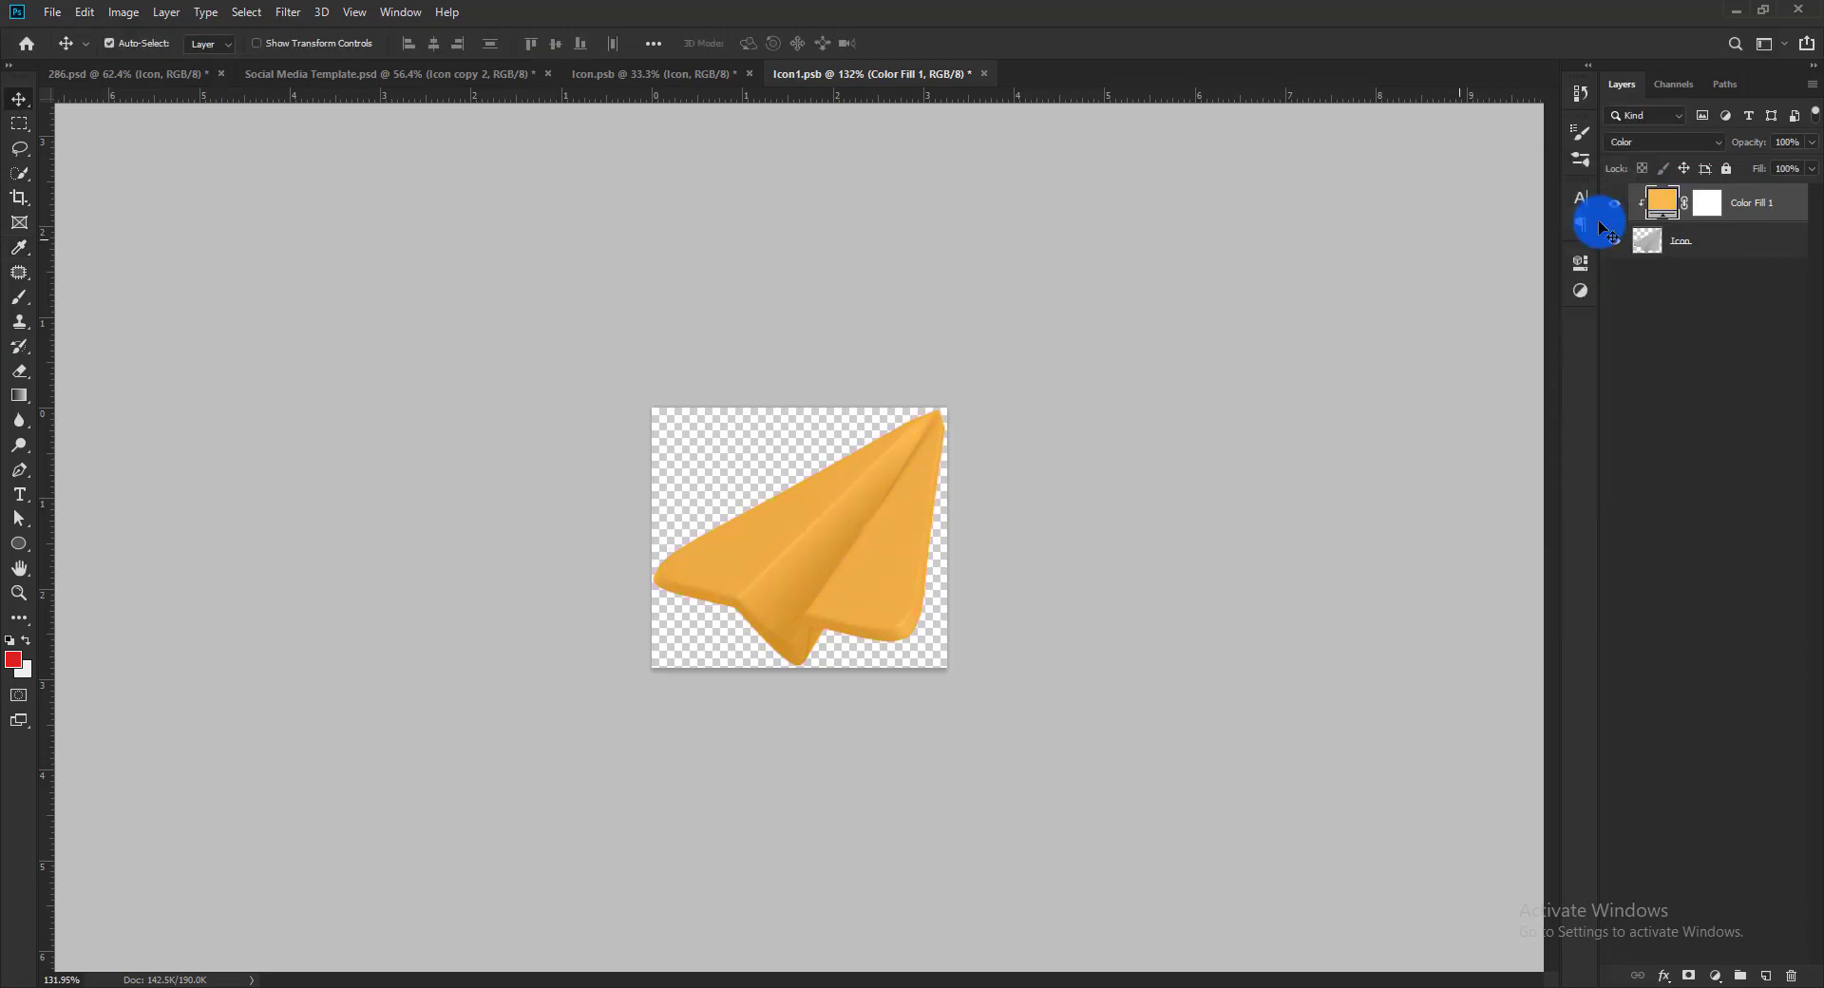
pyautogui.hotkey('ctrl', 's')
pyautogui.click(983, 73)
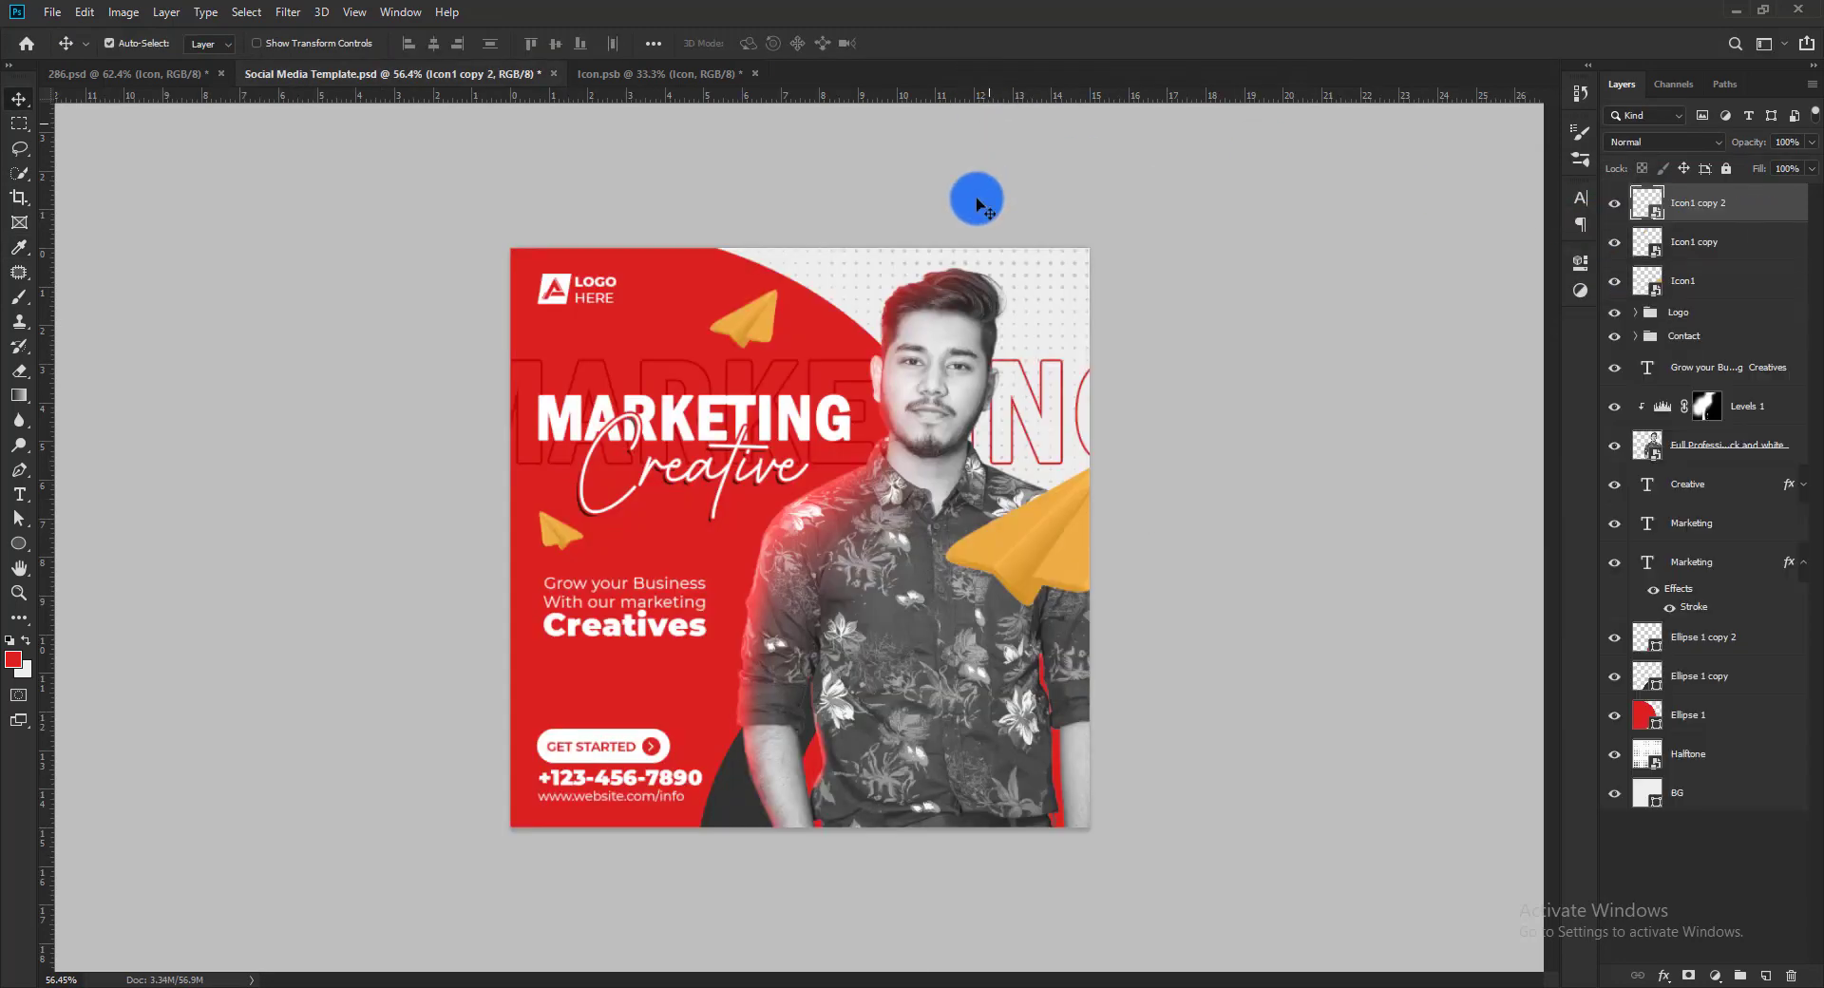
# Apply a Radial Blur to the large plane over the shoulder with amount 5, Zoom method and Best quality
pyautogui.scroll(1, 966, 436)
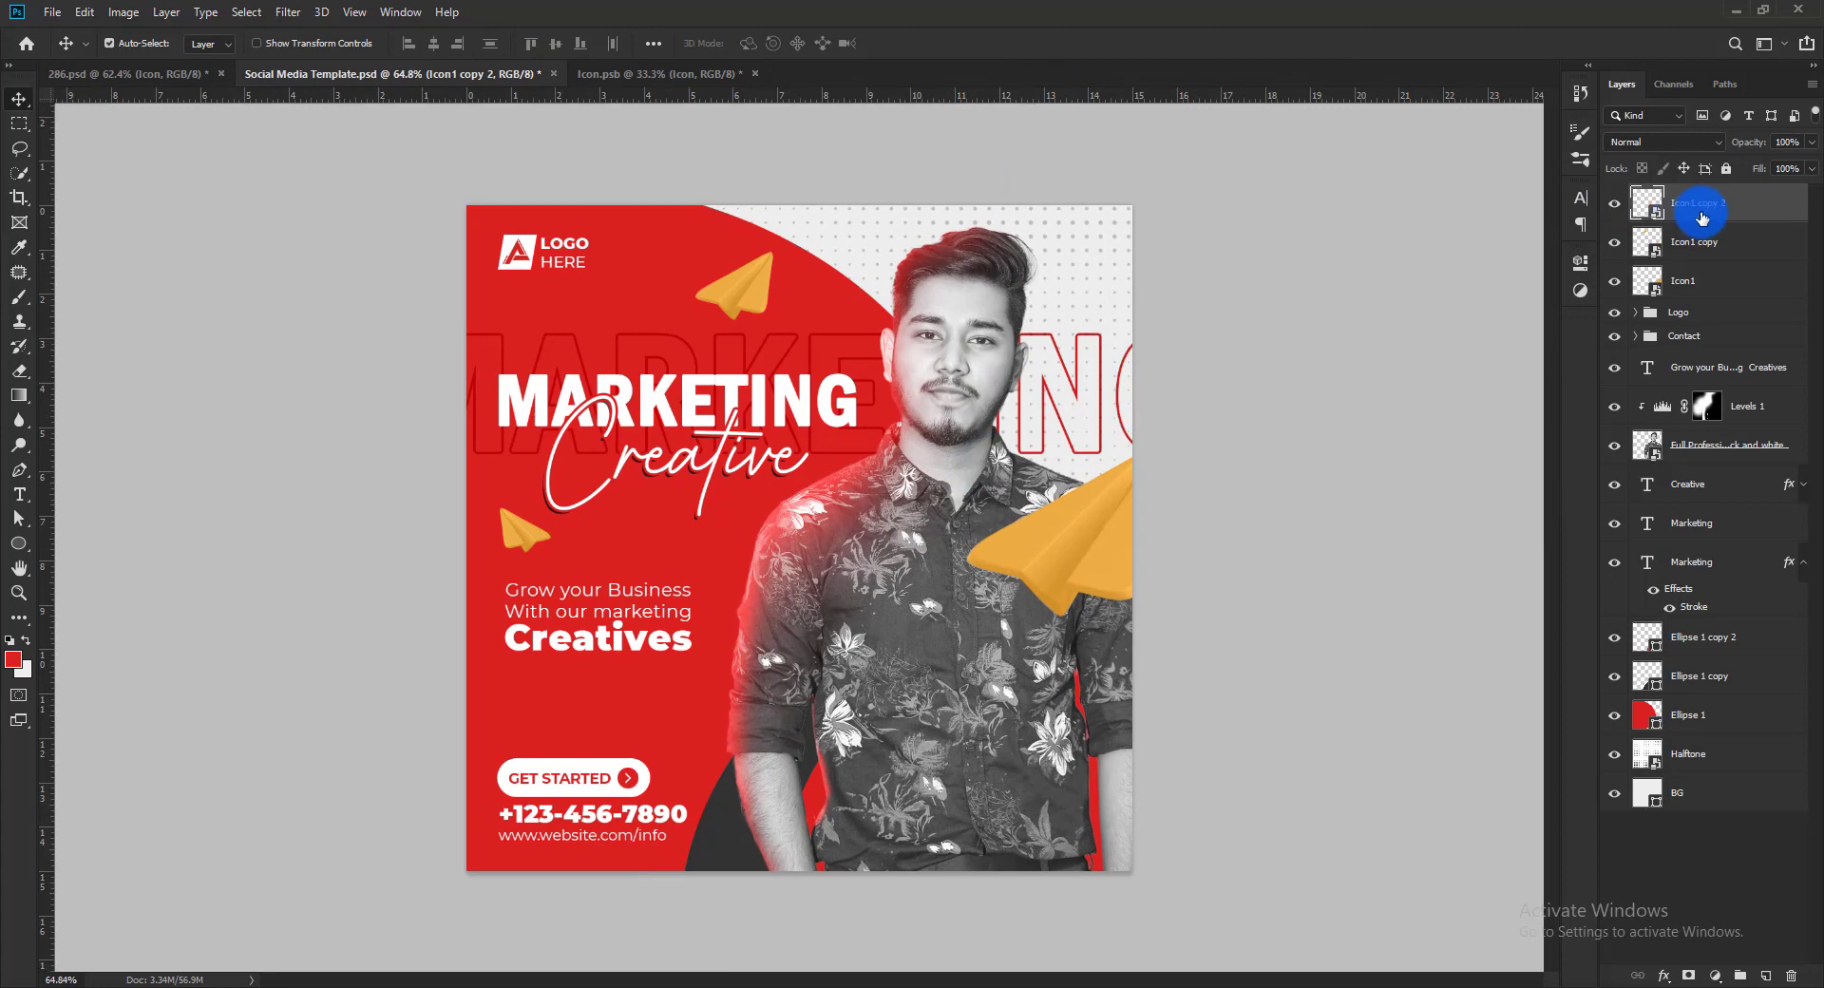
pyautogui.click(1102, 533)
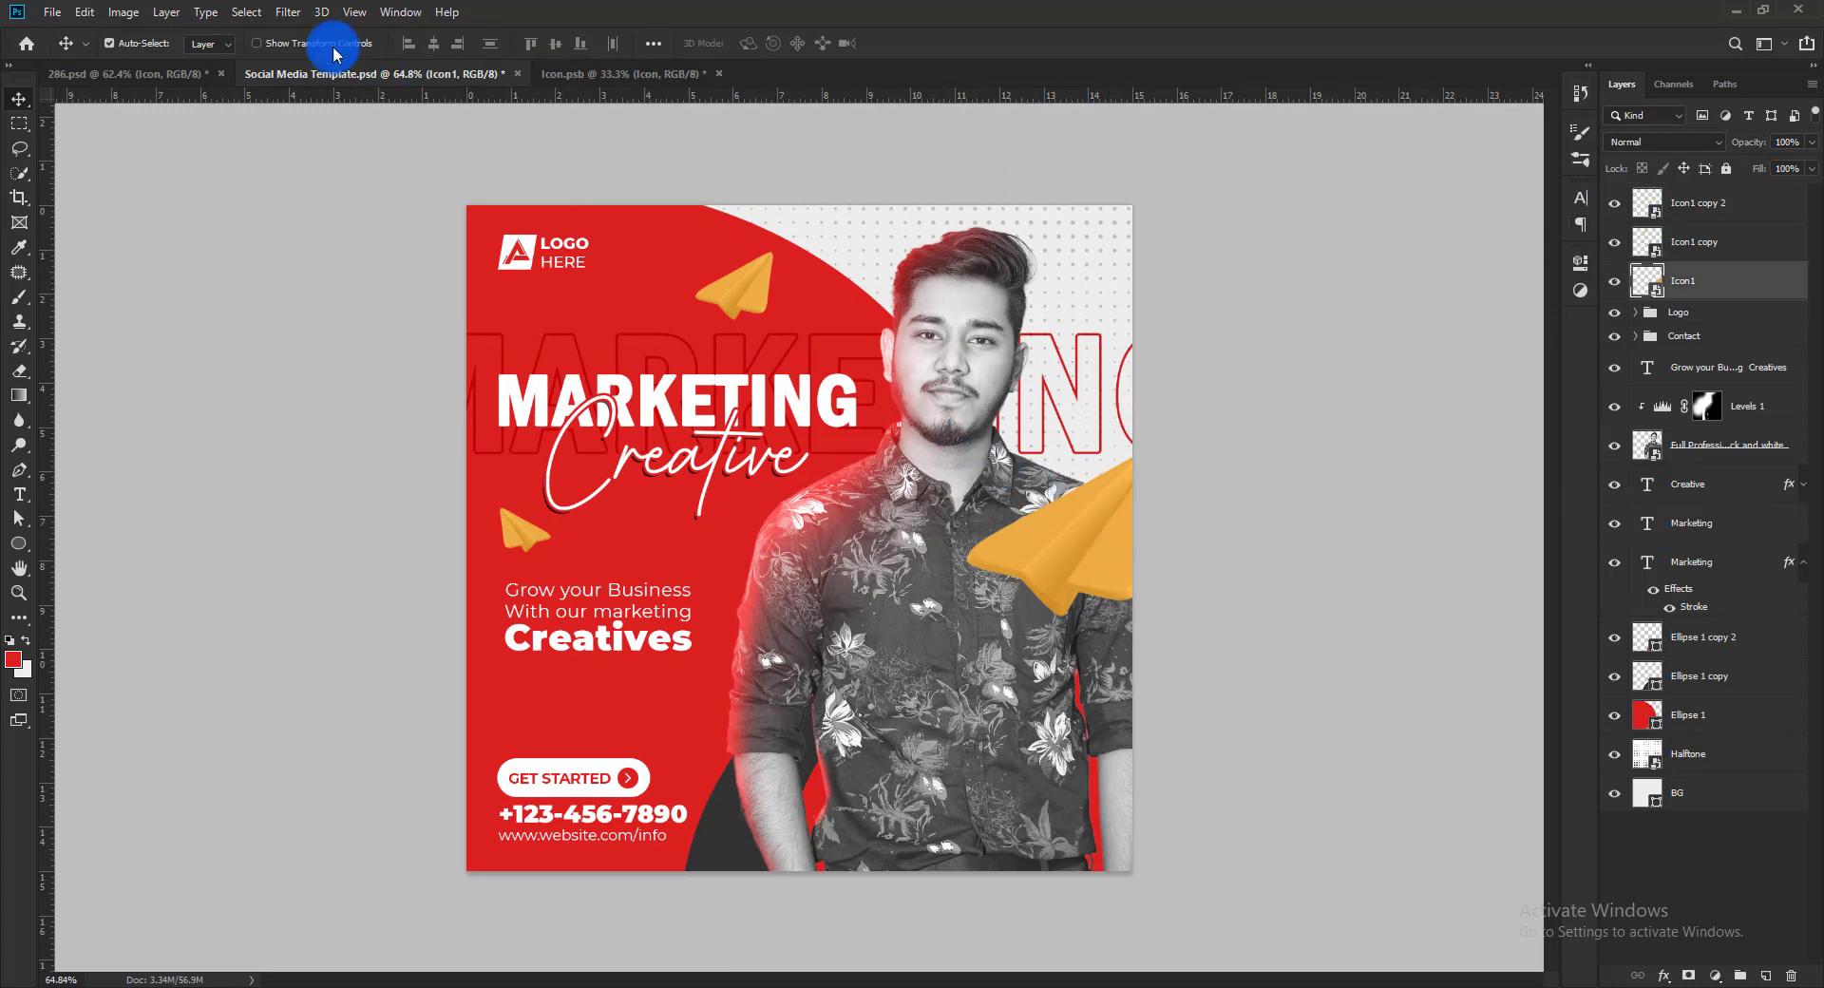
pyautogui.click(282, 12)
pyautogui.moveTo(332, 228)
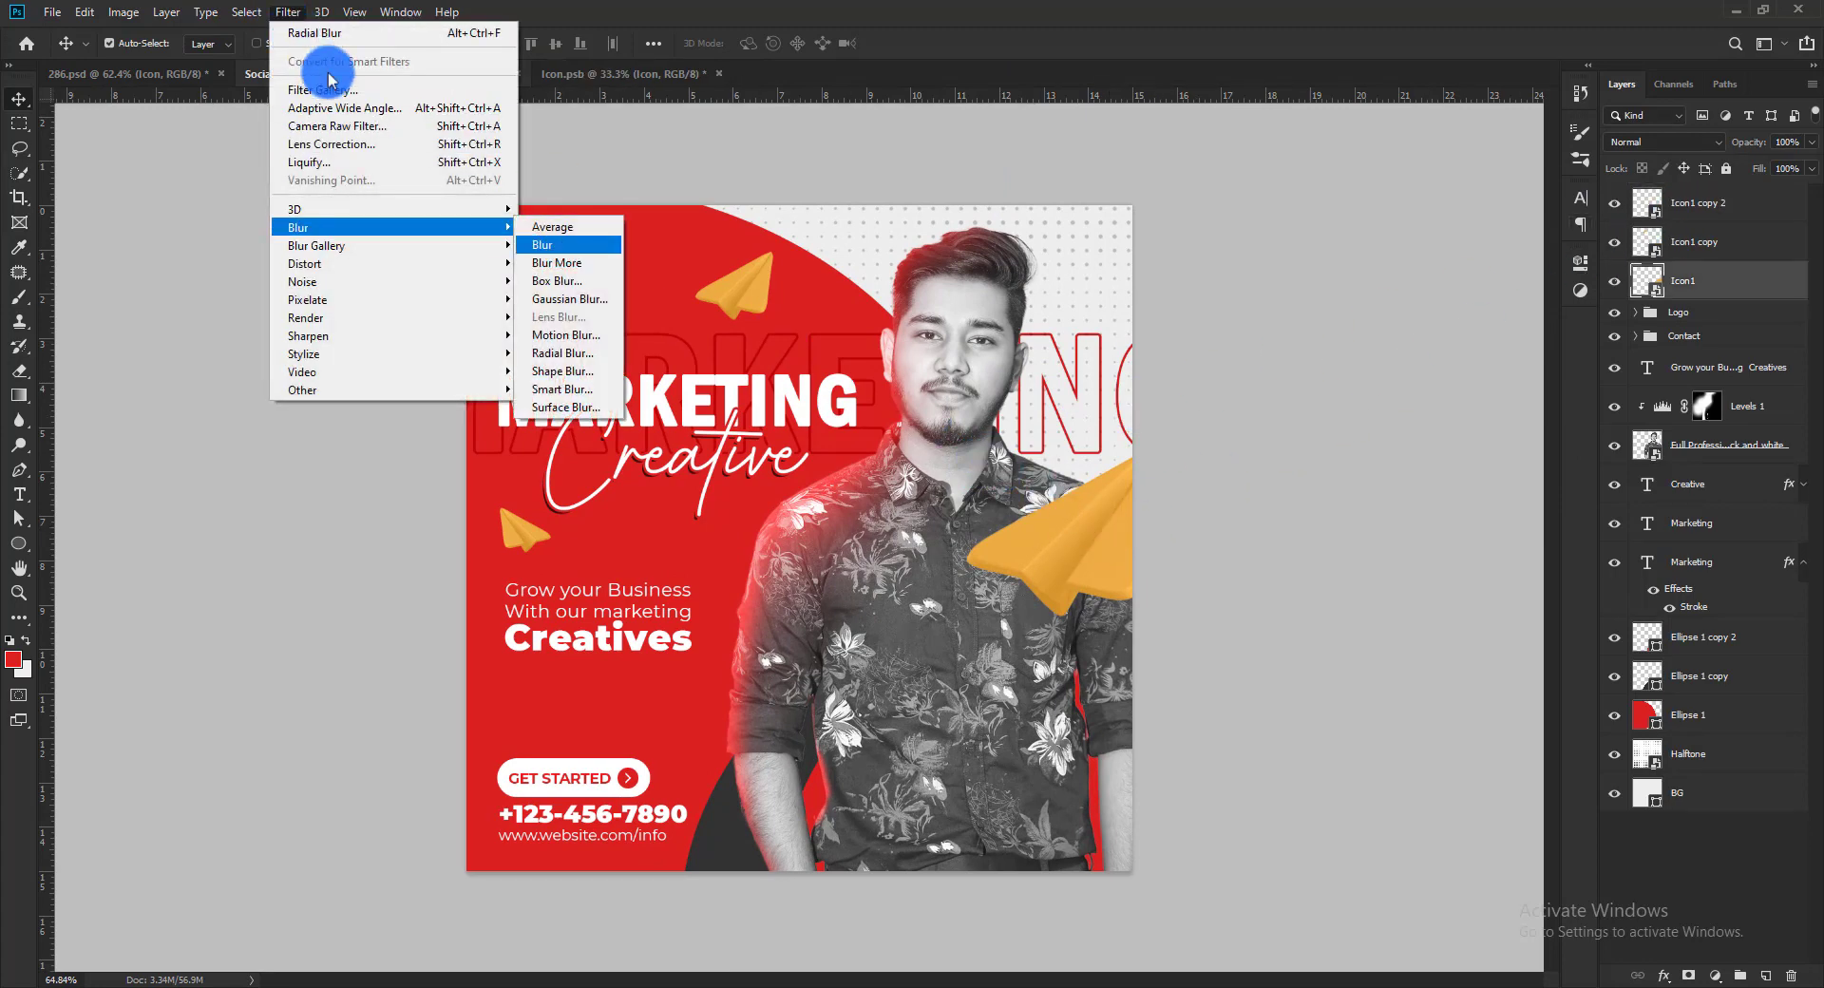
pyautogui.click(568, 353)
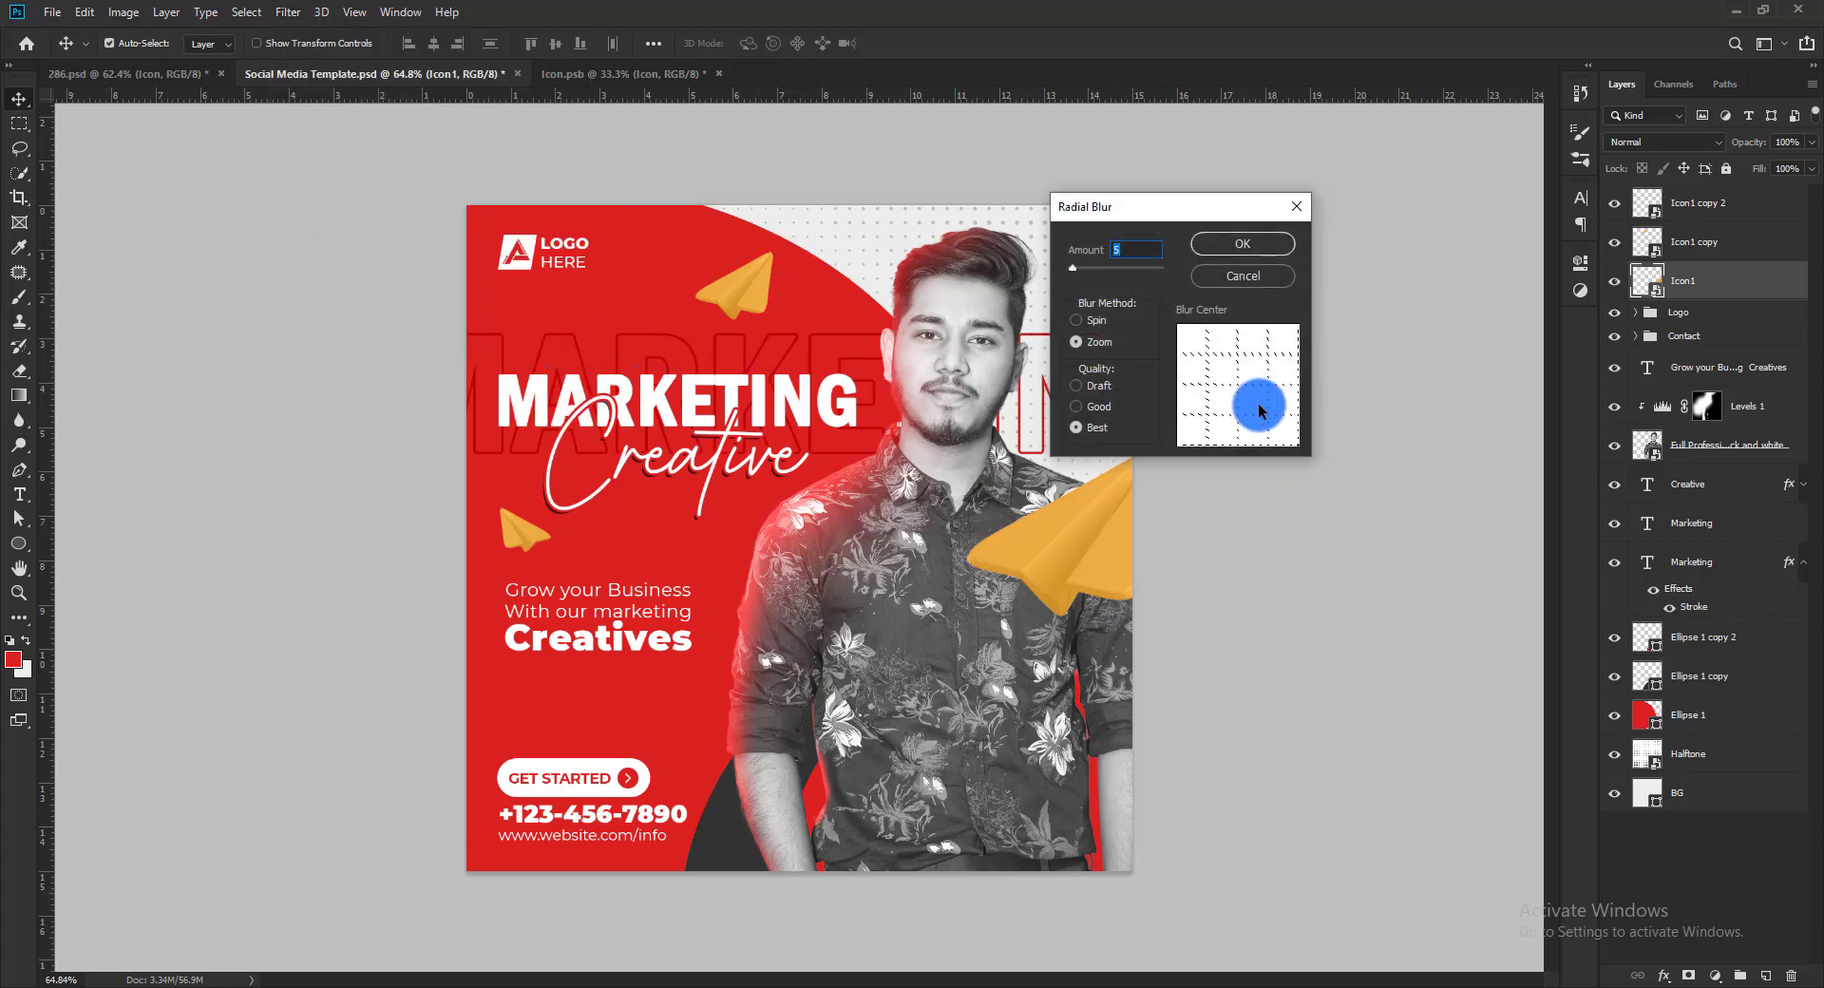
pyautogui.click(1242, 245)
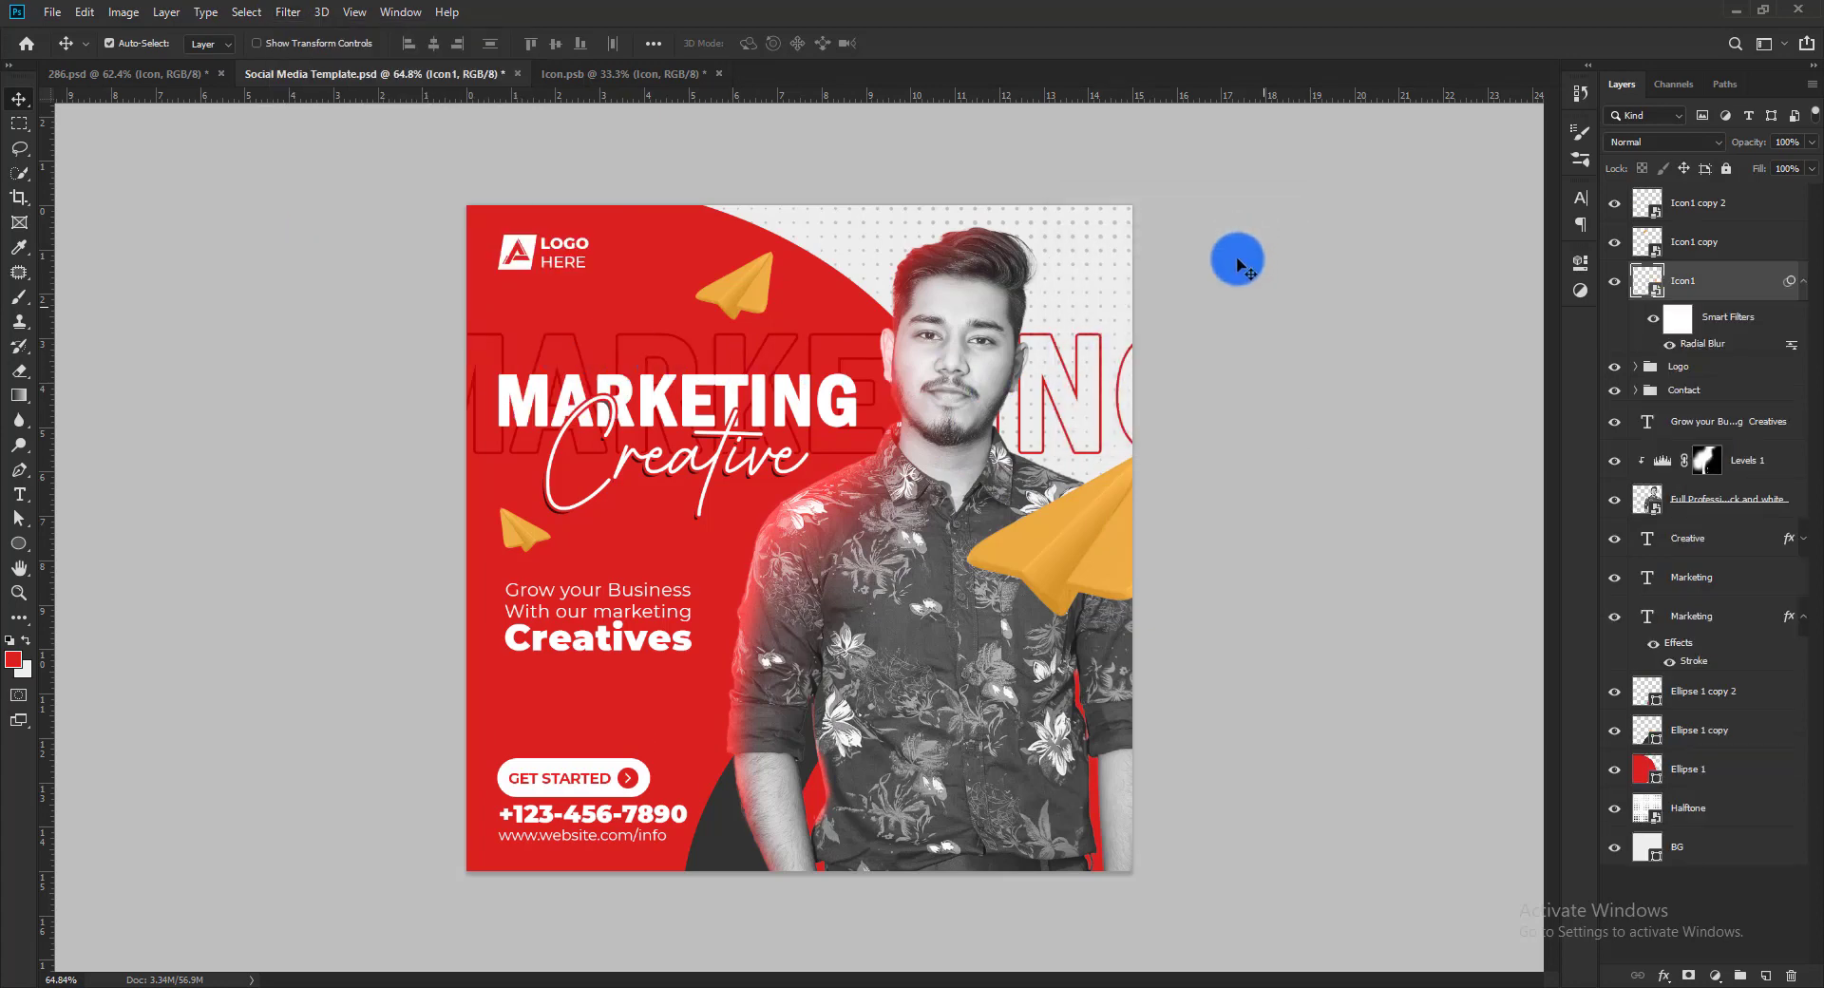
# Copy the large plane's Radial Blur smart filter onto the two smaller paper plane layers
pyautogui.click(751, 280)
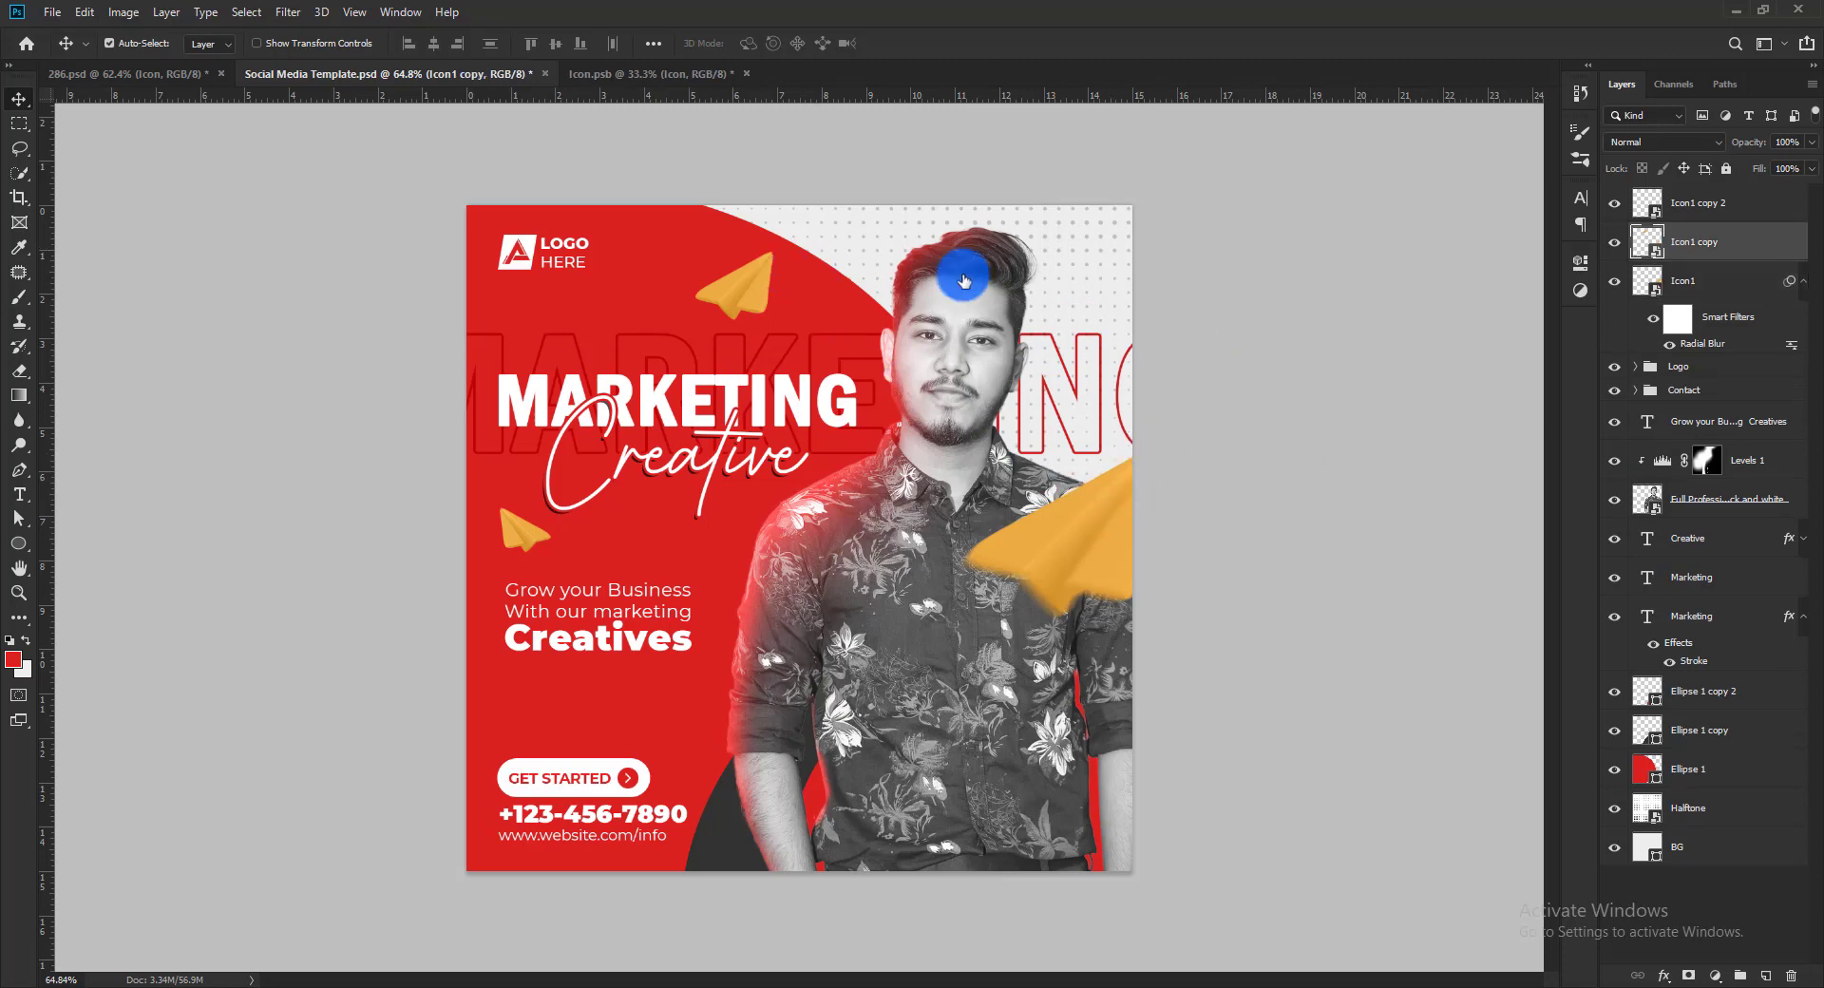
pyautogui.click(1793, 277)
pyautogui.moveTo(1786, 249); pyautogui.dragTo(1788, 204)
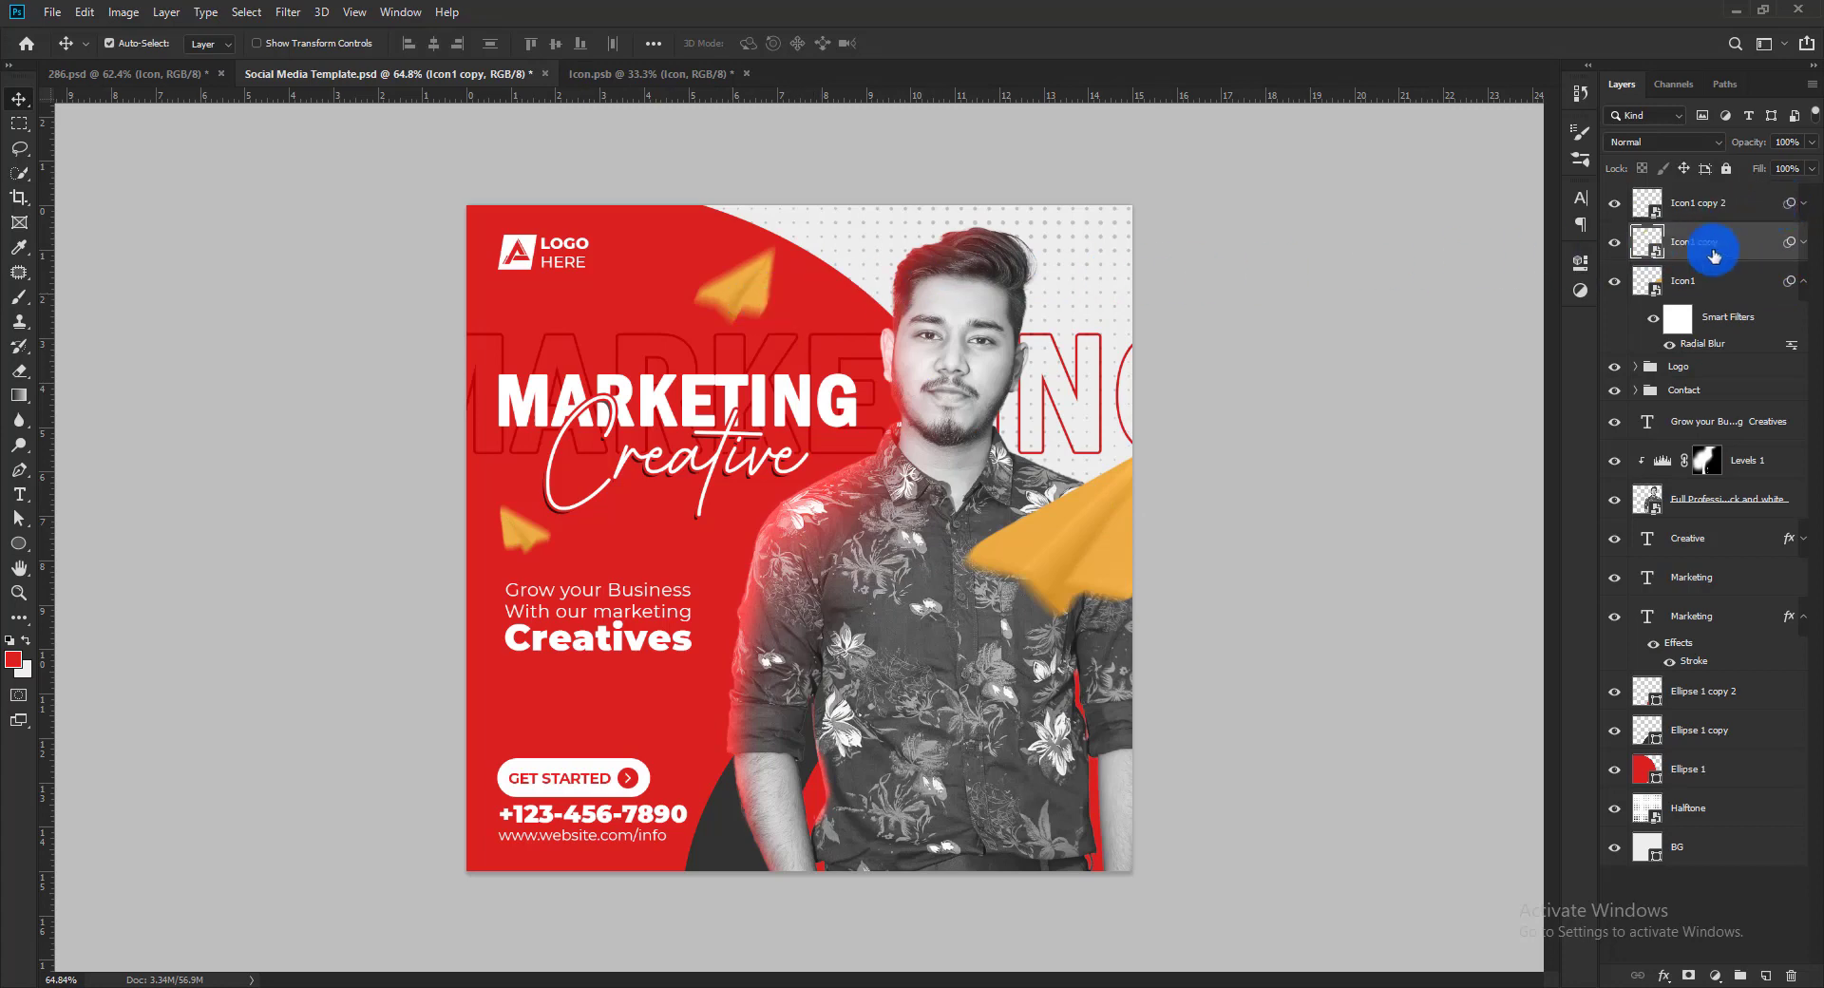
# Shift the Radial Blur center toward the left for the paper plane above the MARKETING headline
pyautogui.click(1803, 242)
pyautogui.doubleClick(1710, 304)
pyautogui.moveTo(1253, 417)
pyautogui.mouseDown()
pyautogui.moveTo(1194, 457)
pyautogui.moveTo(1221, 418)
pyautogui.mouseUp()
pyautogui.click(1245, 244)
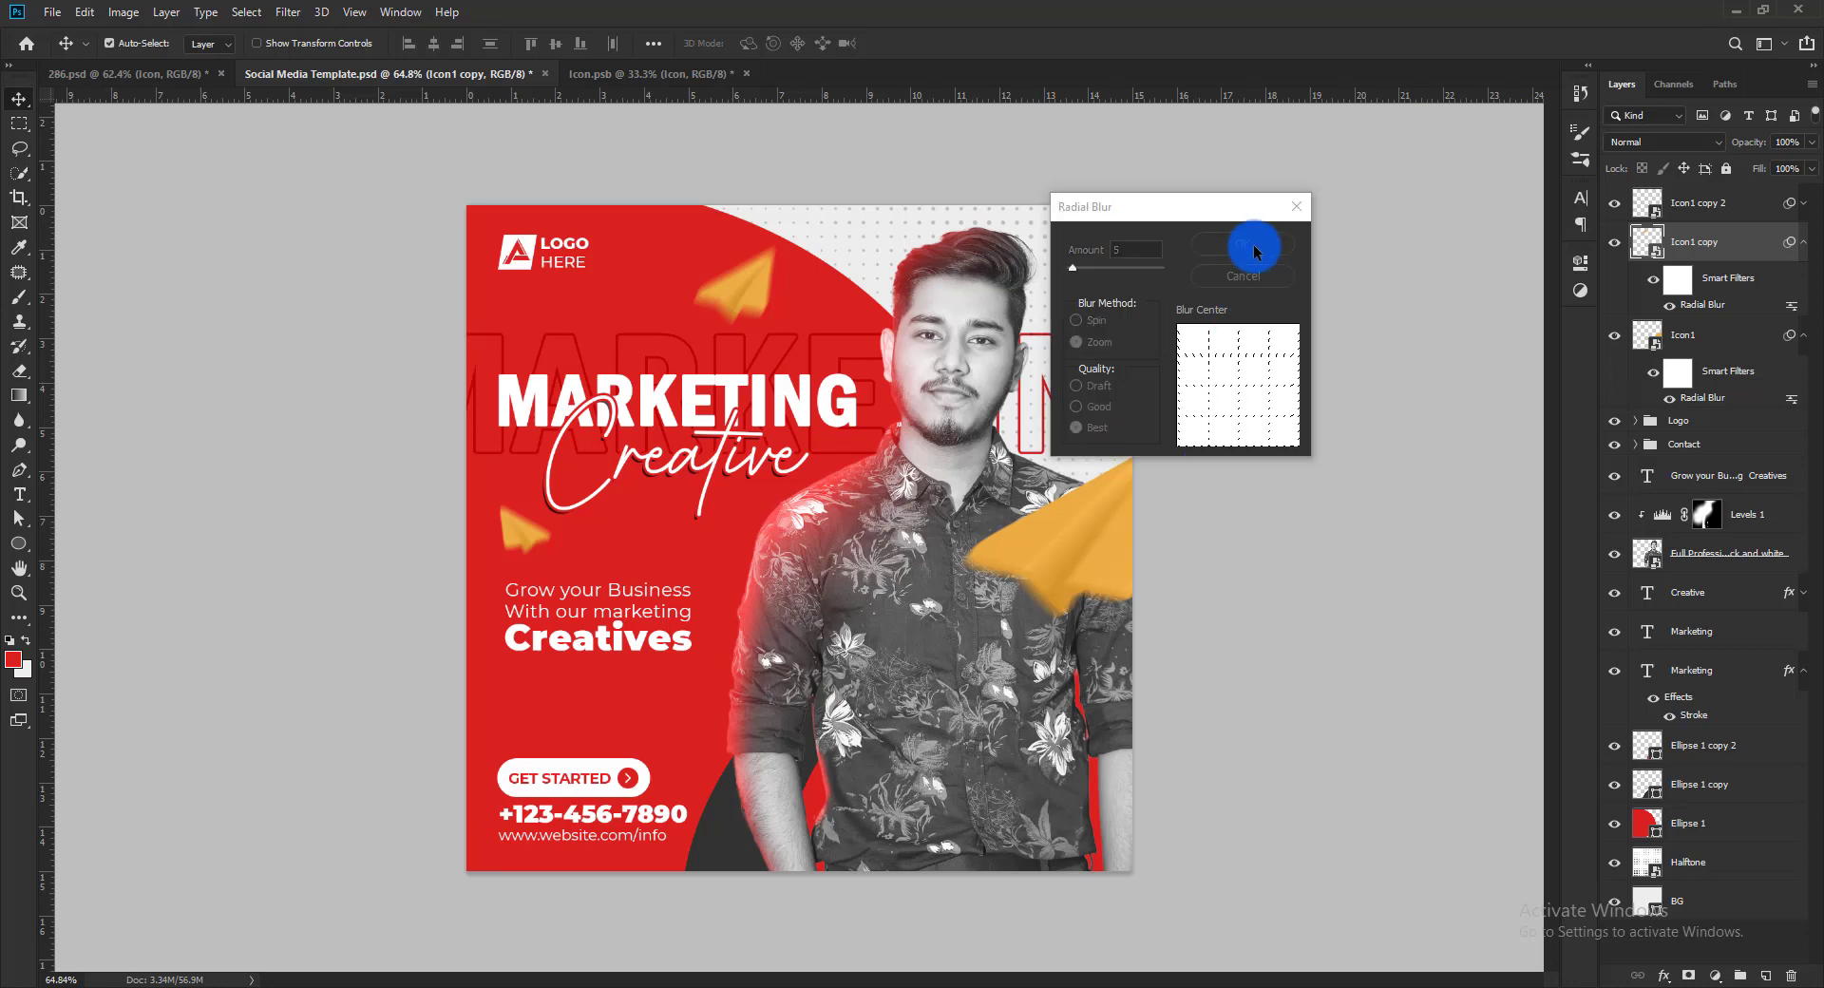
# Edit the Radial Blur on the small plane above the tagline and apply it with amount 5, Zoom method and Best quality
pyautogui.click(520, 529)
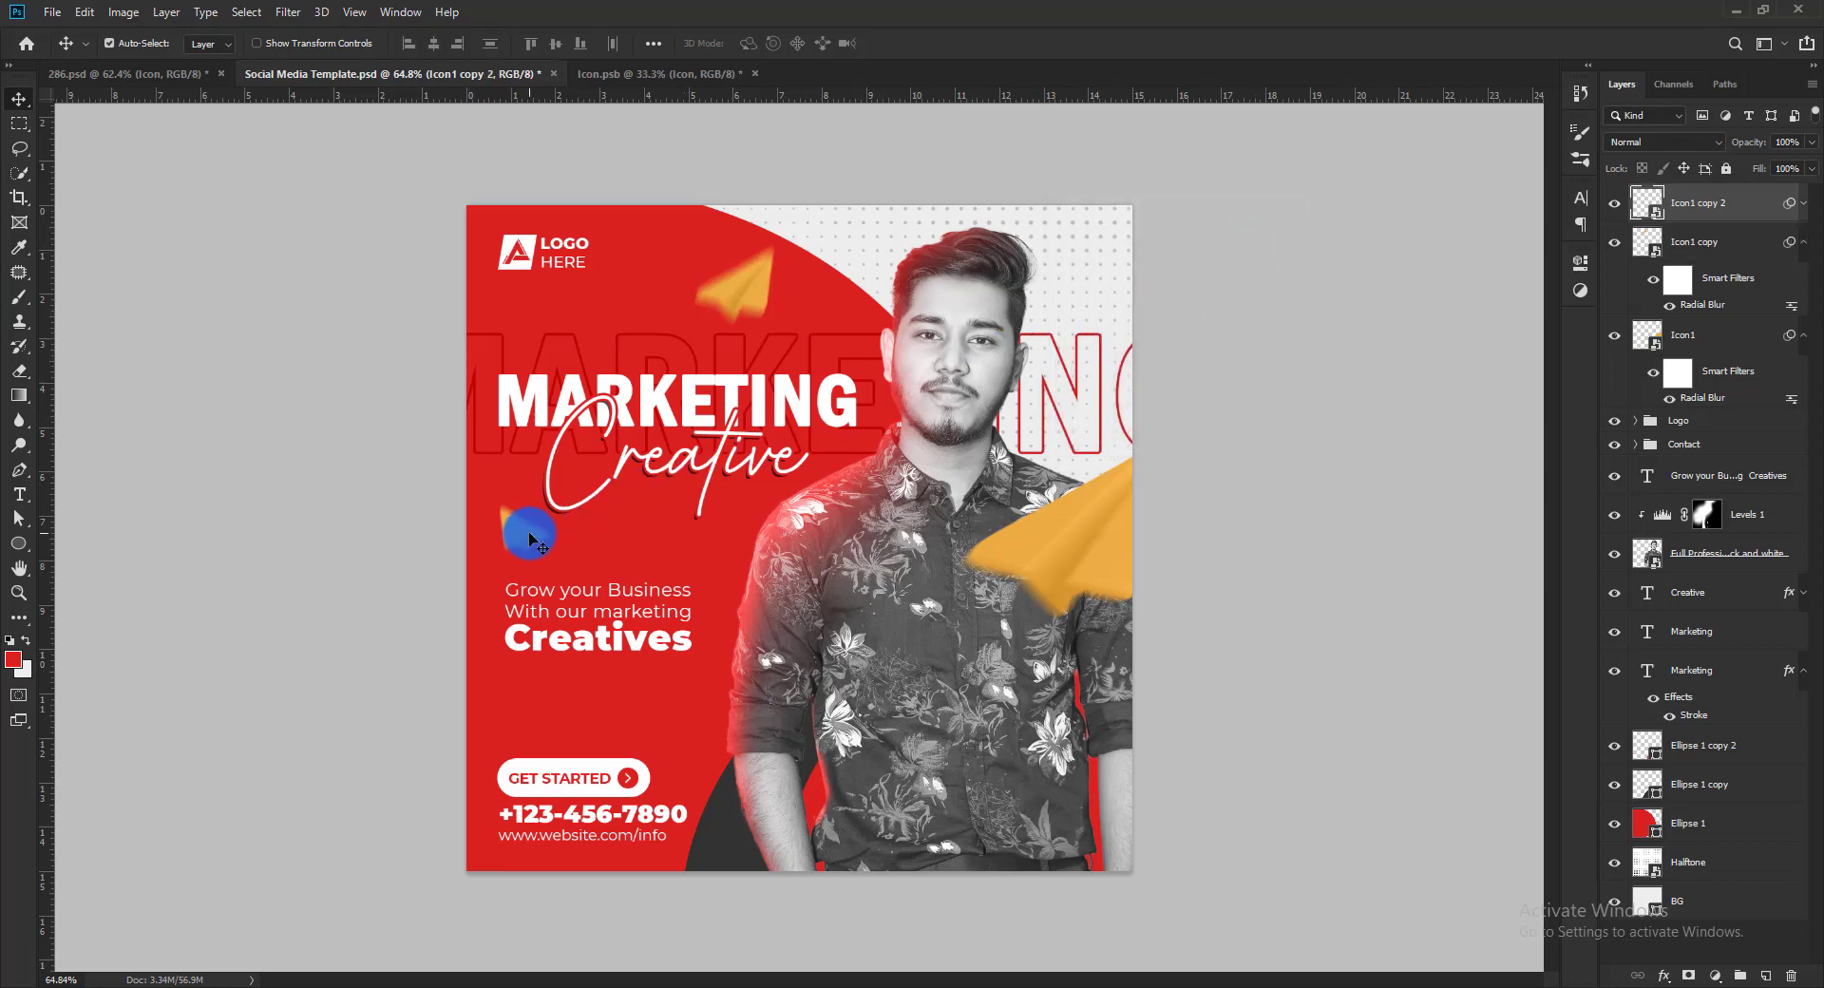
pyautogui.click(1803, 203)
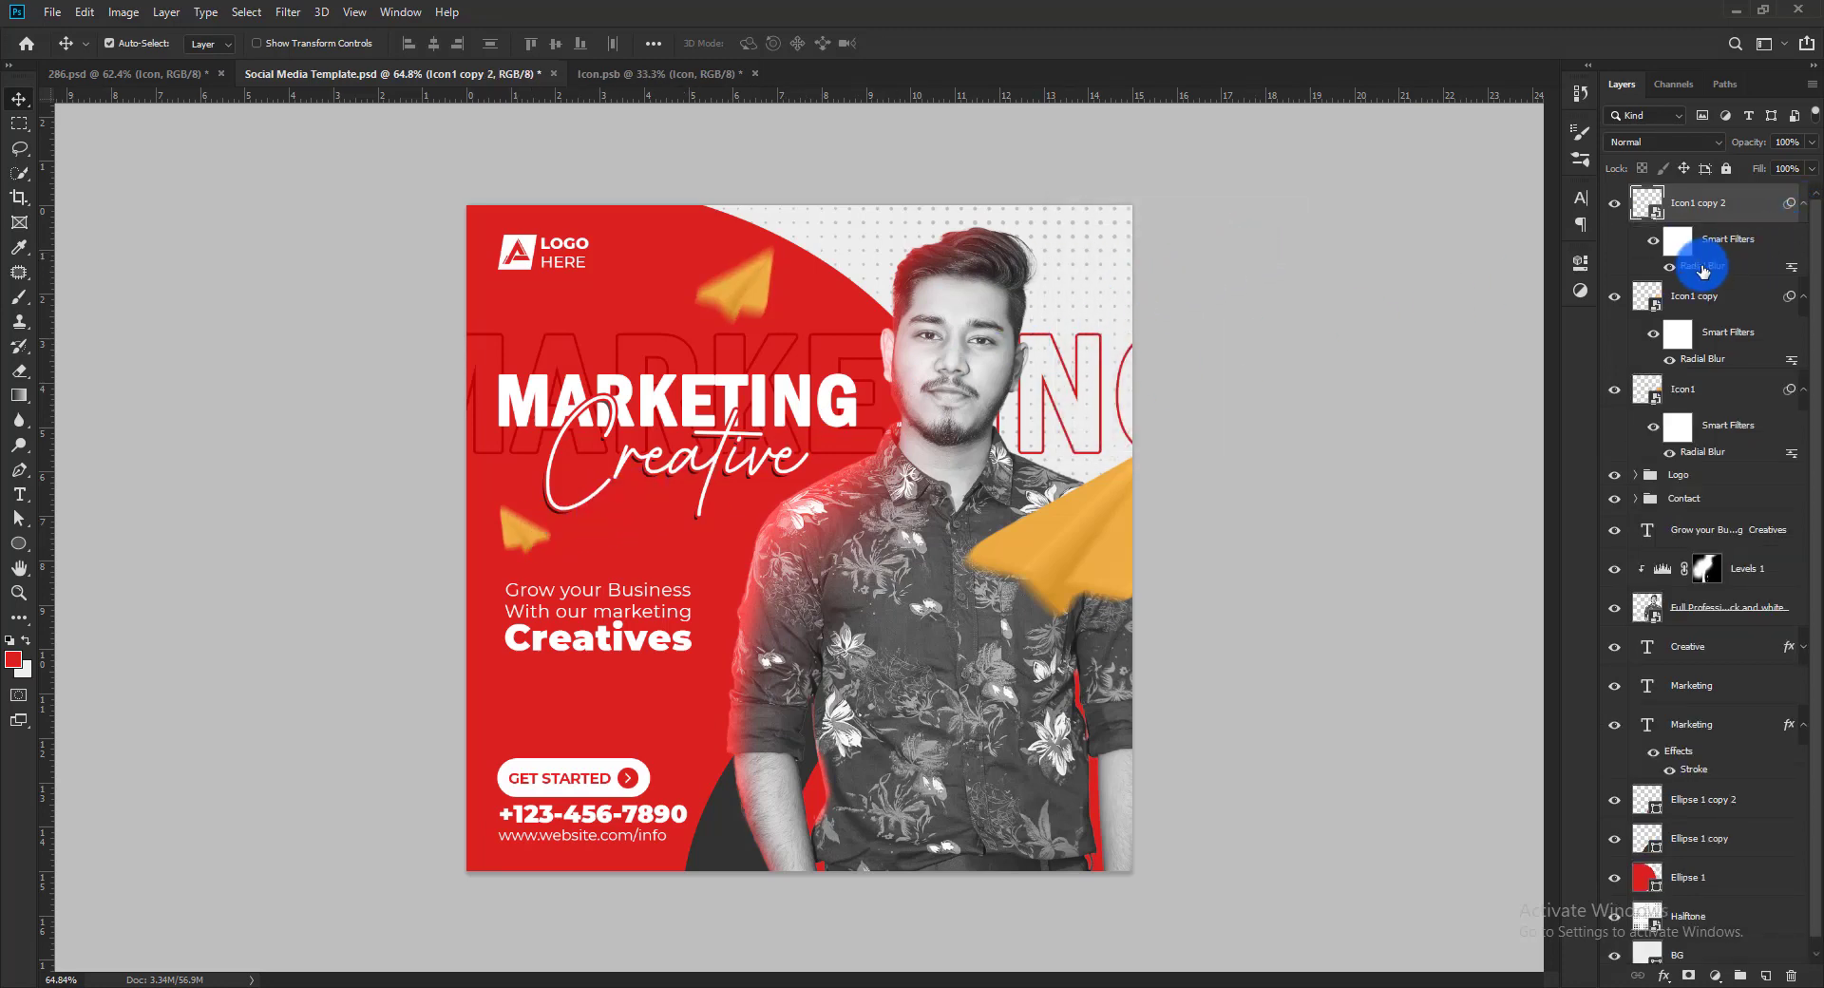
pyautogui.doubleClick(1703, 266)
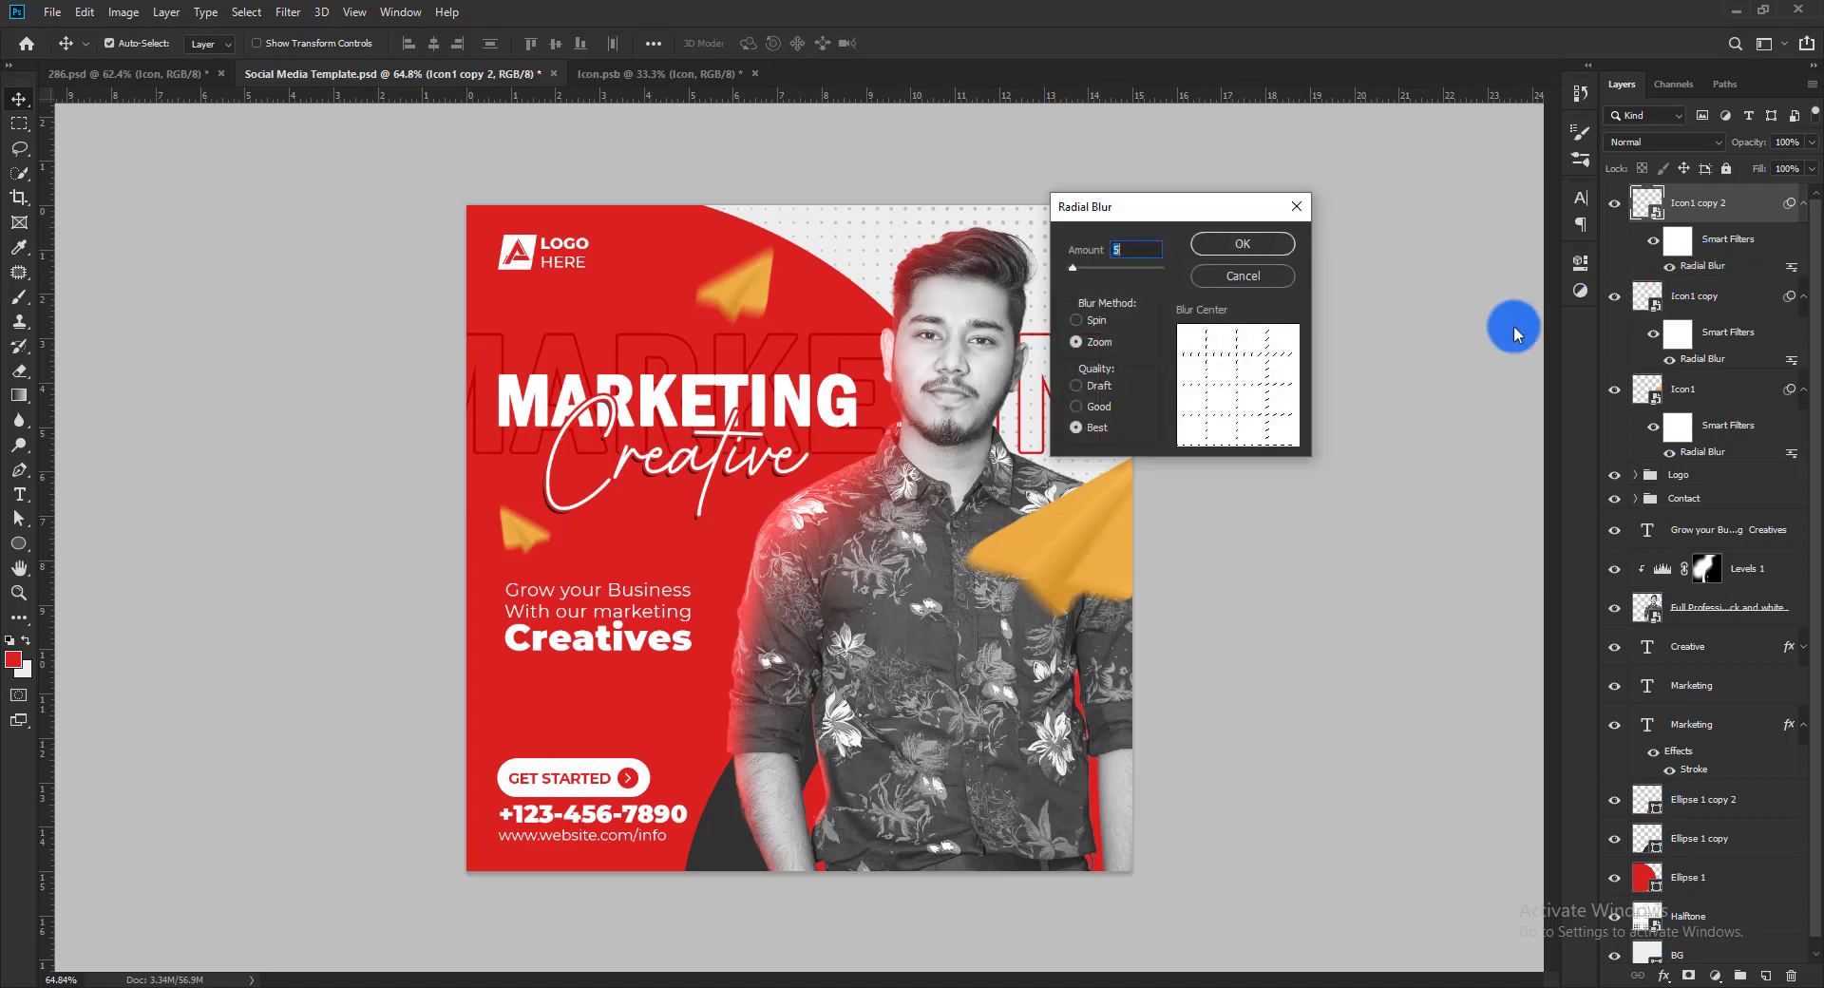
pyautogui.click(1242, 242)
# Move the large paper plane outward so the canvas's right edge crops more of it, and deselect all layers
pyautogui.hotkey('ctrl', 'space')
pyautogui.moveTo(1133, 494); pyautogui.dragTo(1120, 485)
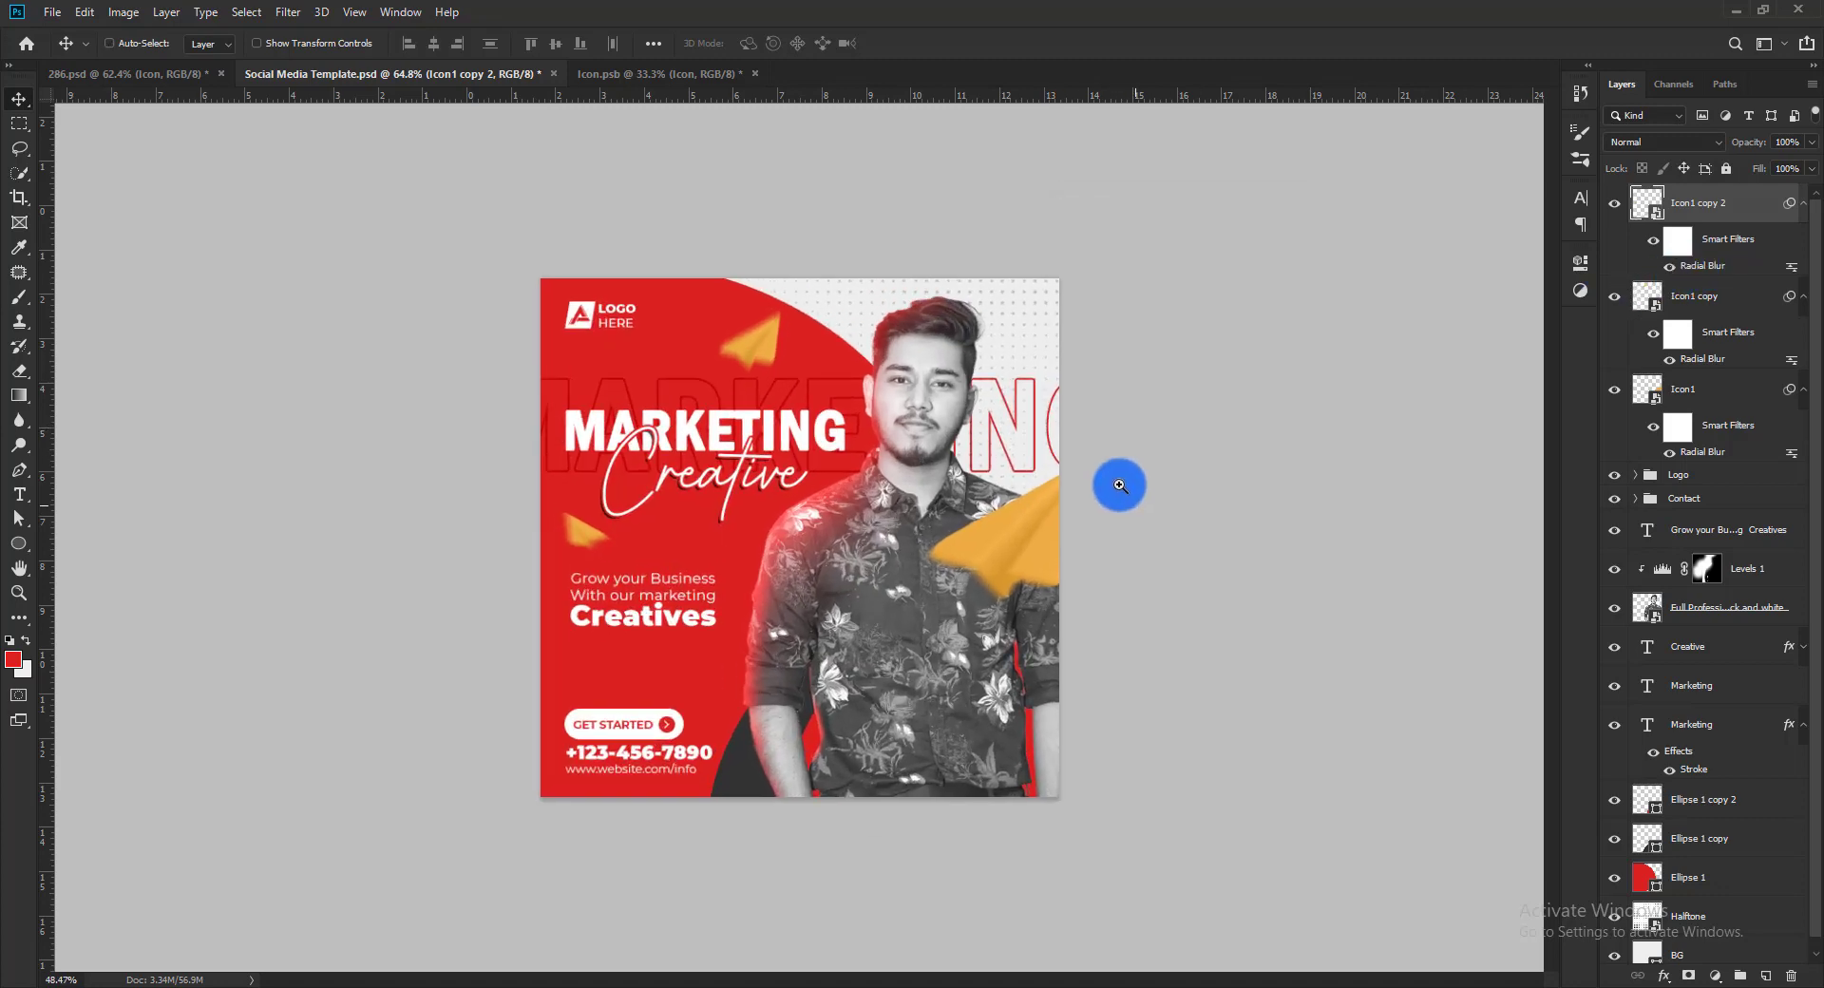
pyautogui.moveTo(1046, 533); pyautogui.dragTo(1075, 533)
pyautogui.hotkey('ctrl', 'space')
pyautogui.click(1254, 494)
pyautogui.moveTo(1255, 493)
pyautogui.mouseDown()
pyautogui.moveTo(1234, 472)
pyautogui.moveTo(1240, 503)
pyautogui.mouseUp()
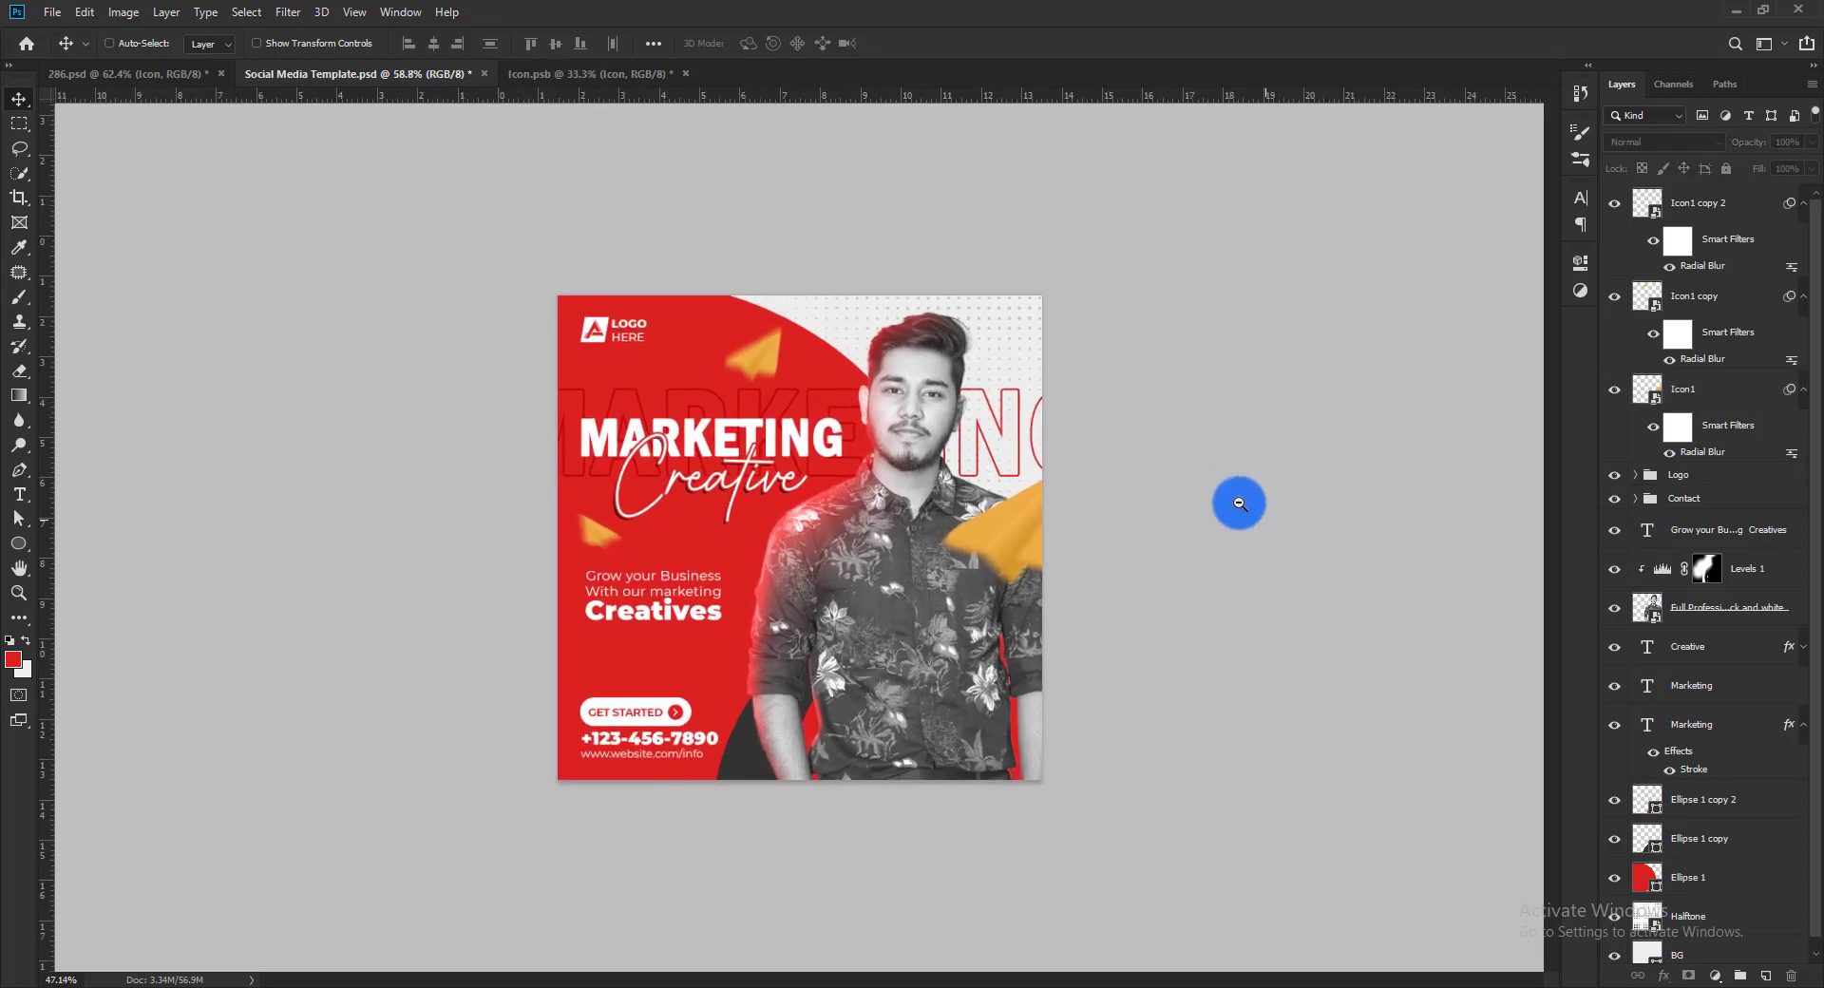